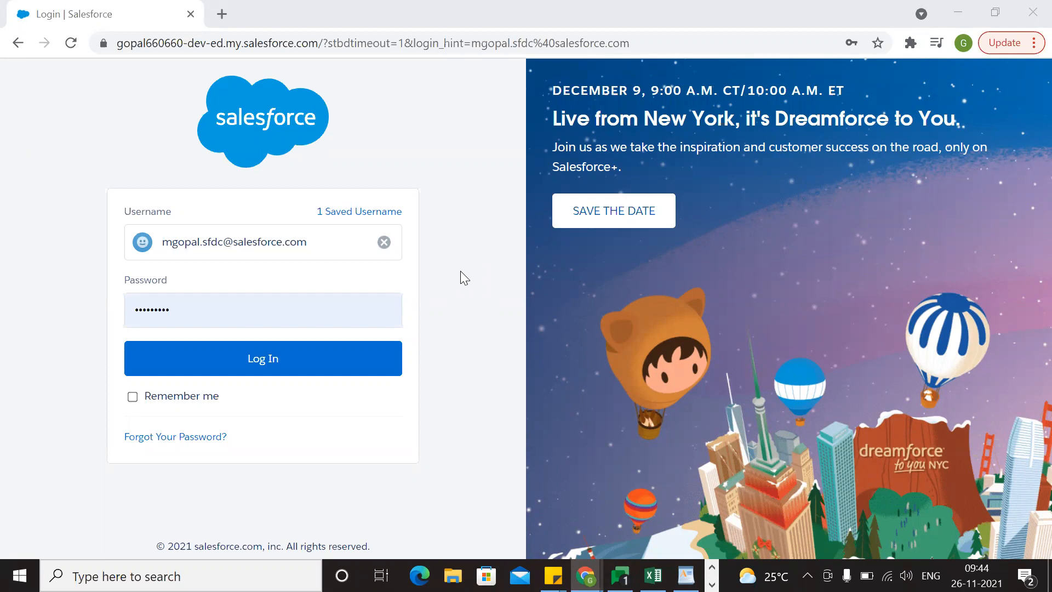
Log in to the Salesforce org with the prefilled credentials, expand Salesforce inspector and close the reminders page.
left_click(260, 363)
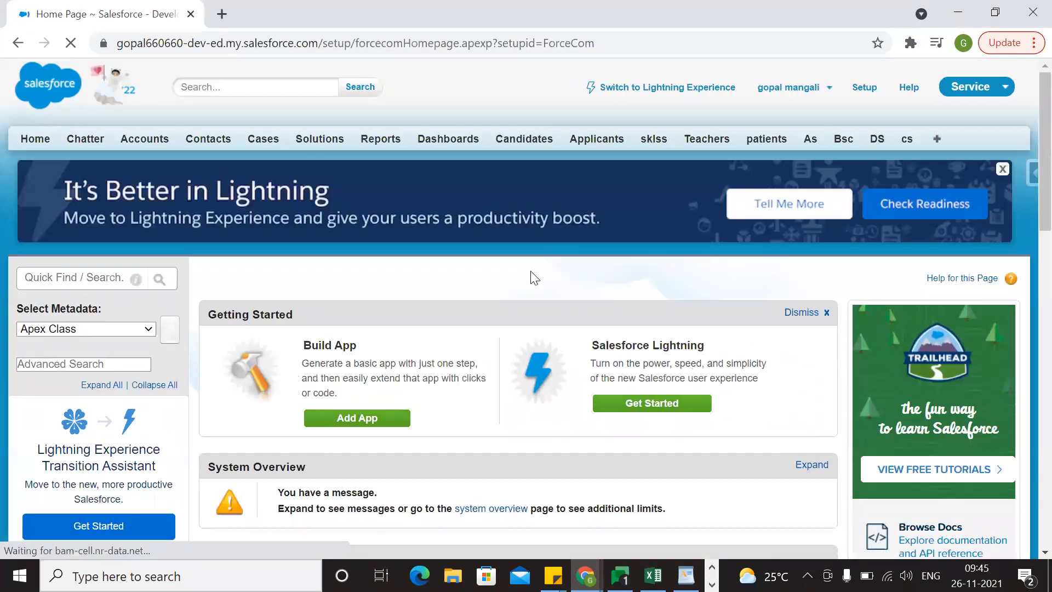
scroll(505, 439, "down", 3)
scroll(505, 439, "up", 3)
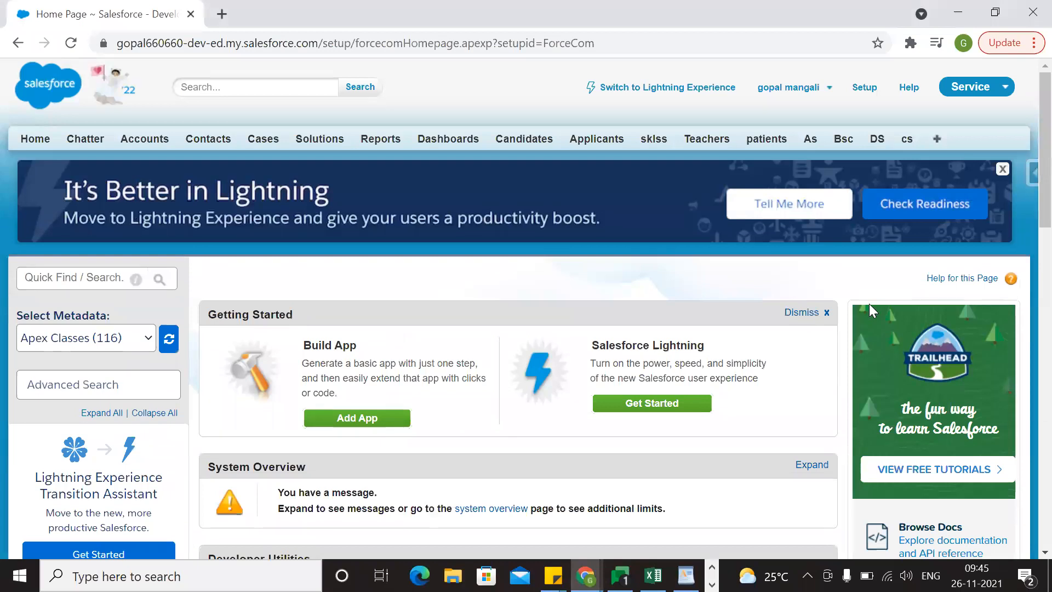
left_click(1026, 178)
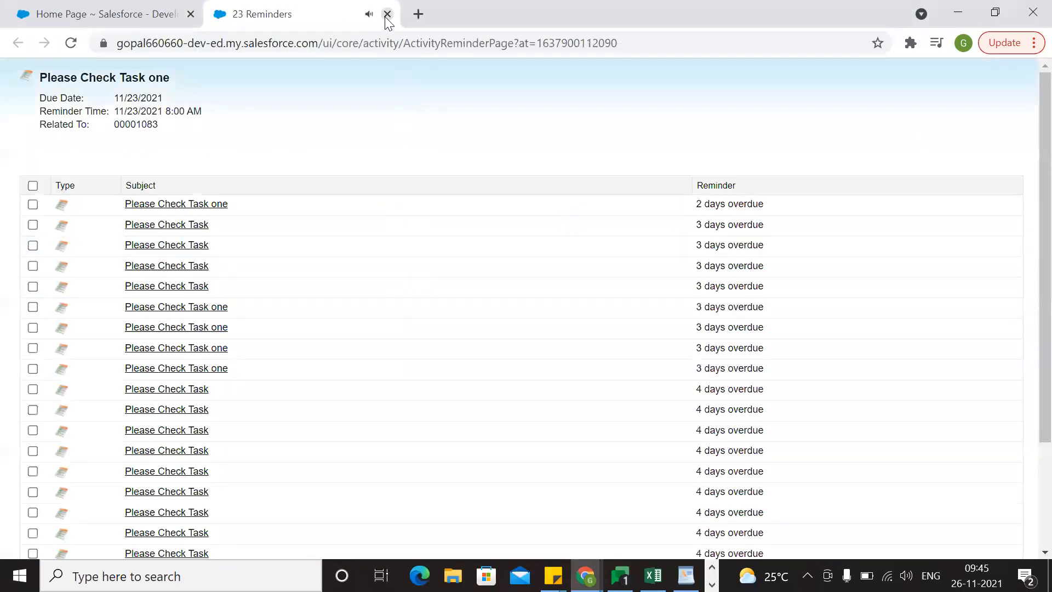
left_click(387, 15)
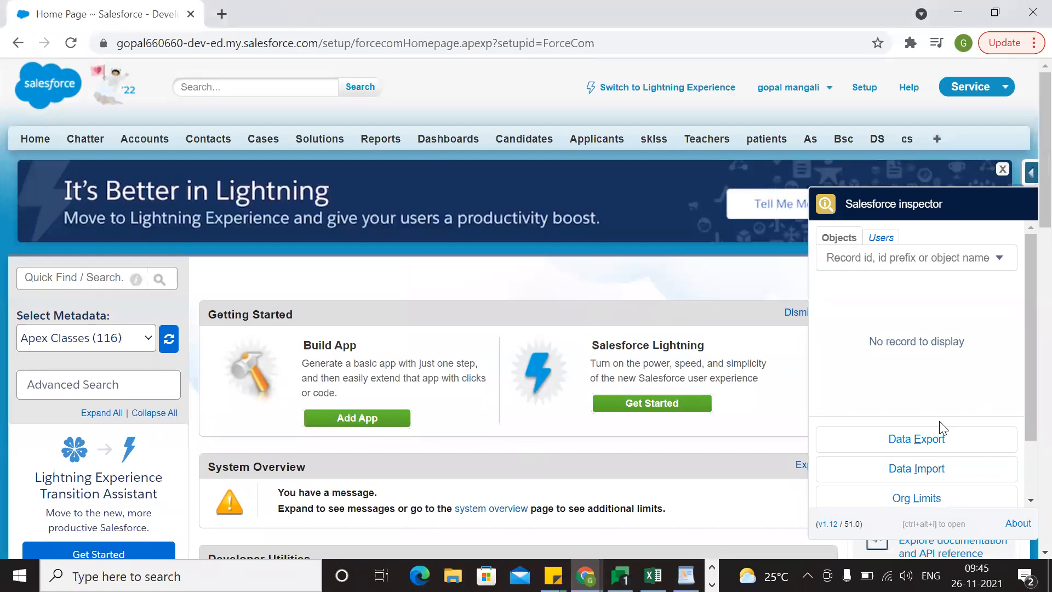
Duplicate the Salesforce home page in a second browser tab and collapse Salesforce inspector on the original page.
right_click(104, 6)
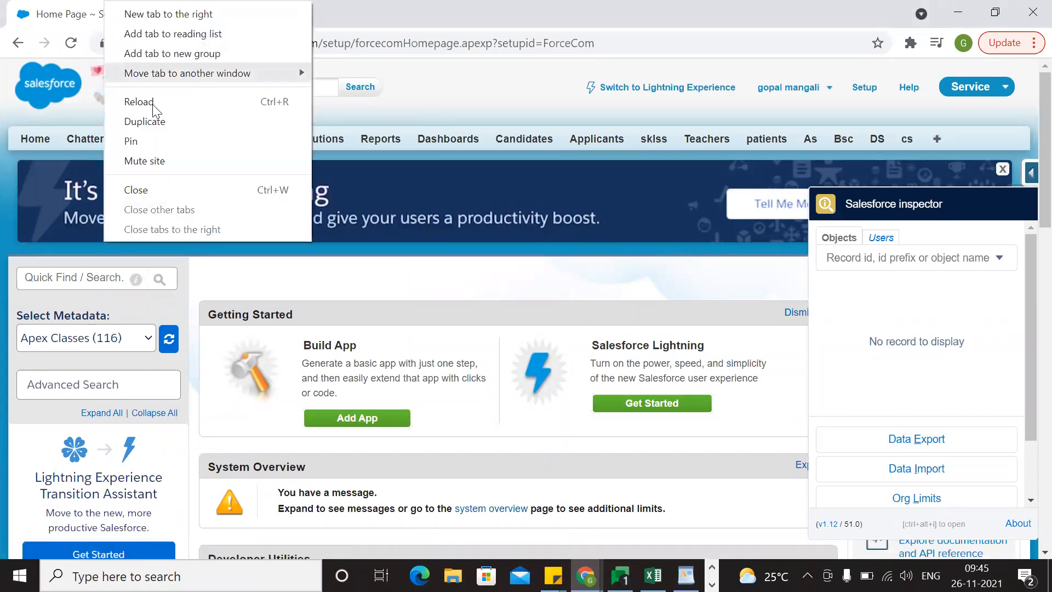
left_click(113, 122)
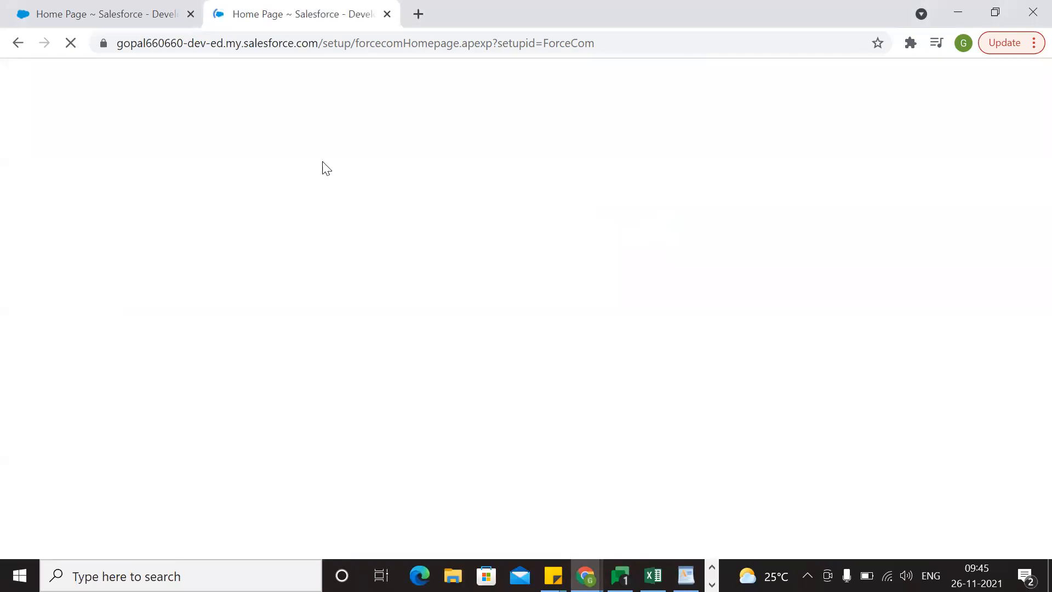
left_click(114, 8)
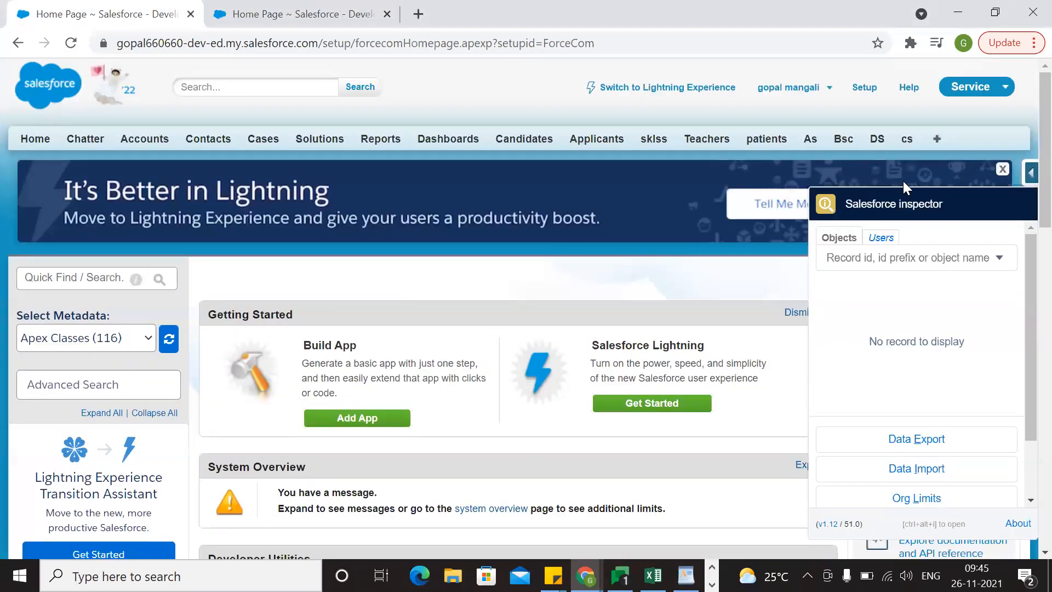
scroll(931, 373, "down", 2)
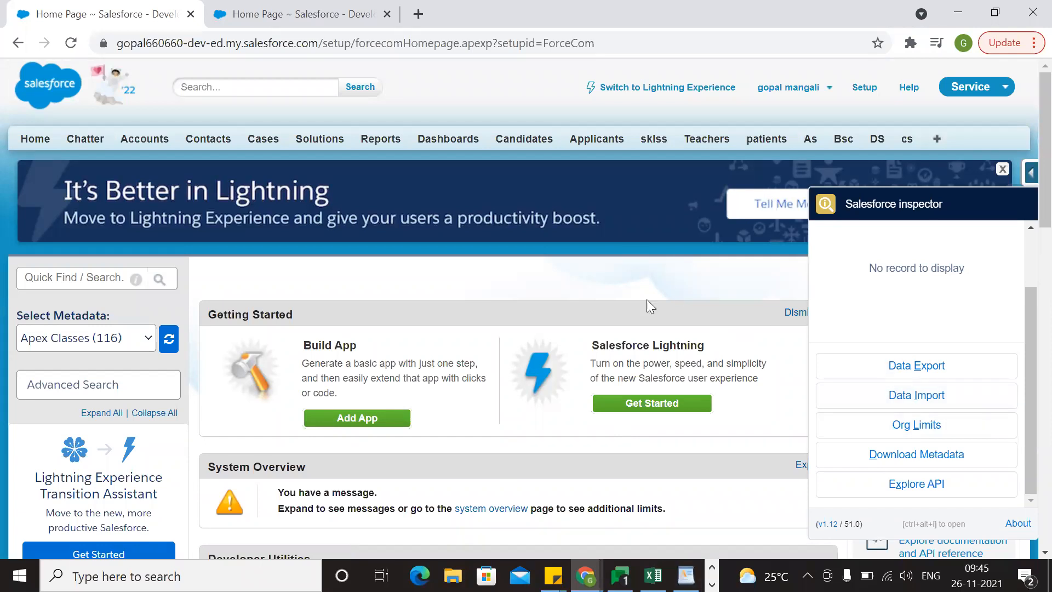
left_click(621, 295)
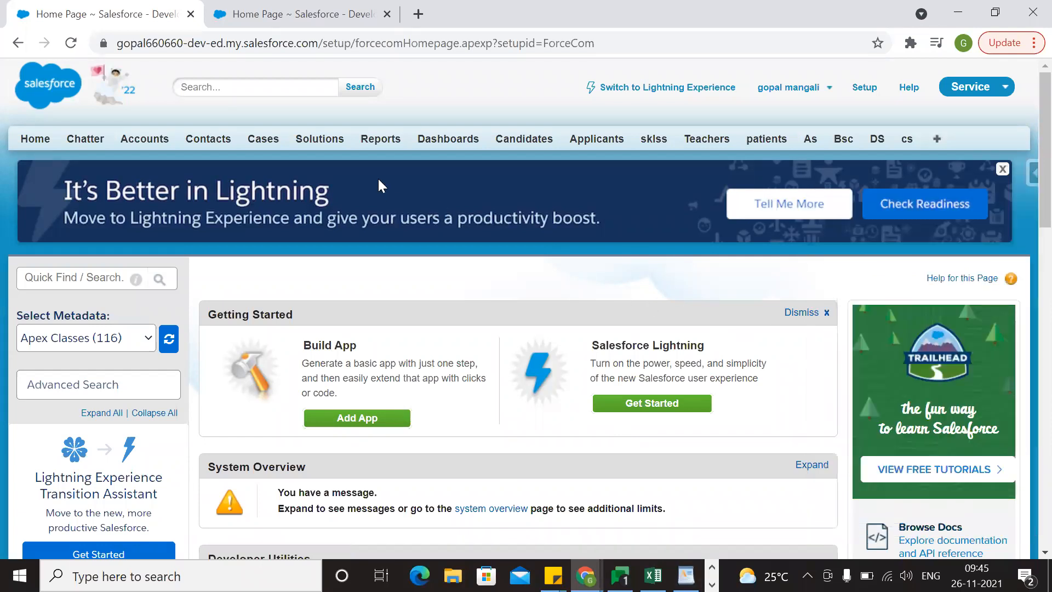
Show the All Accounts list view on the original page and look through its account records.
left_click(162, 140)
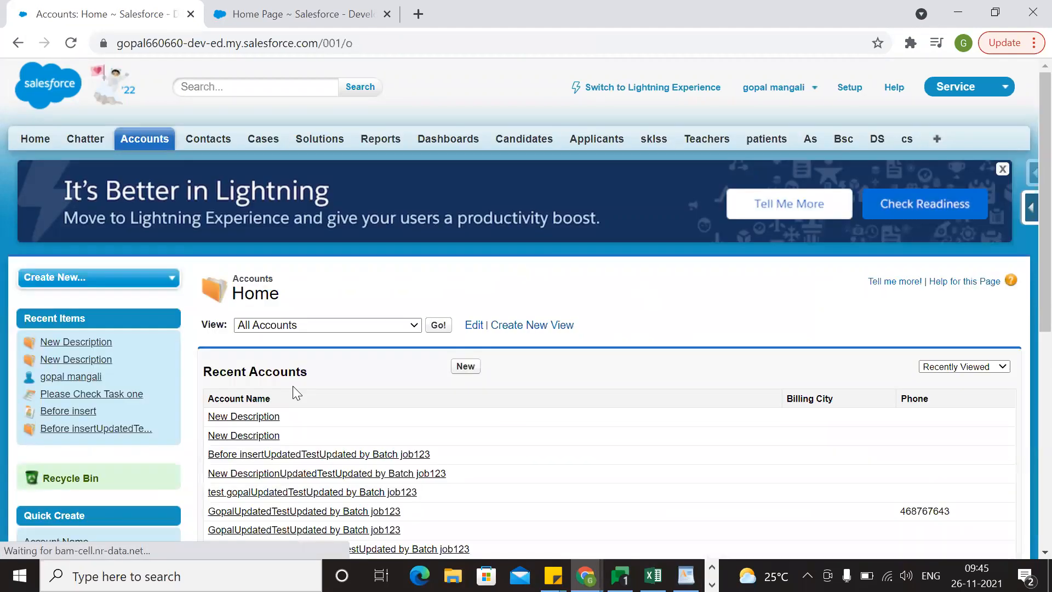
scroll(463, 147, "down", 3)
left_click(438, 166)
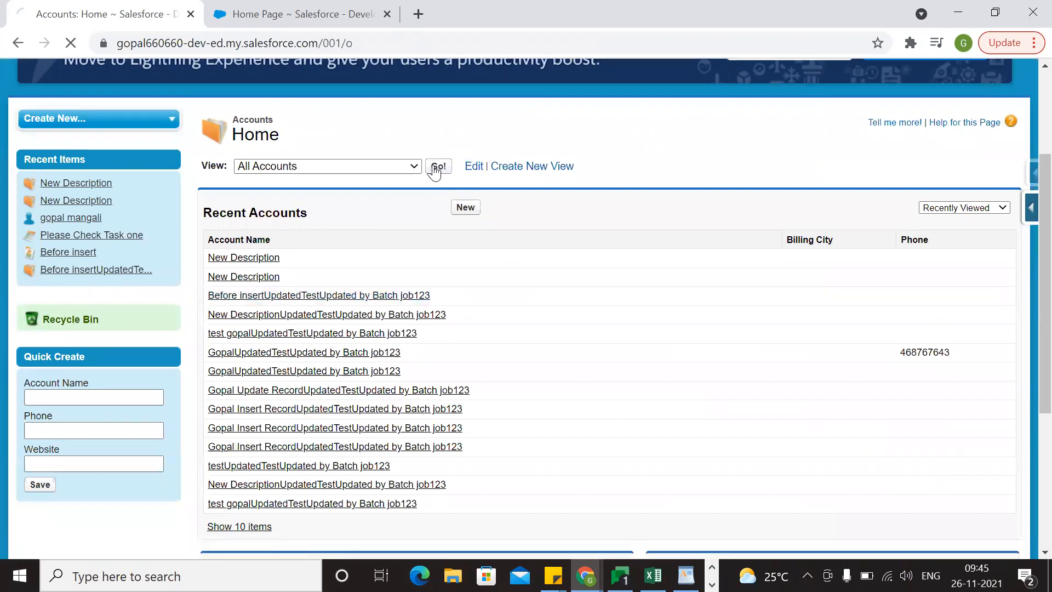
scroll(376, 352, "down", 1)
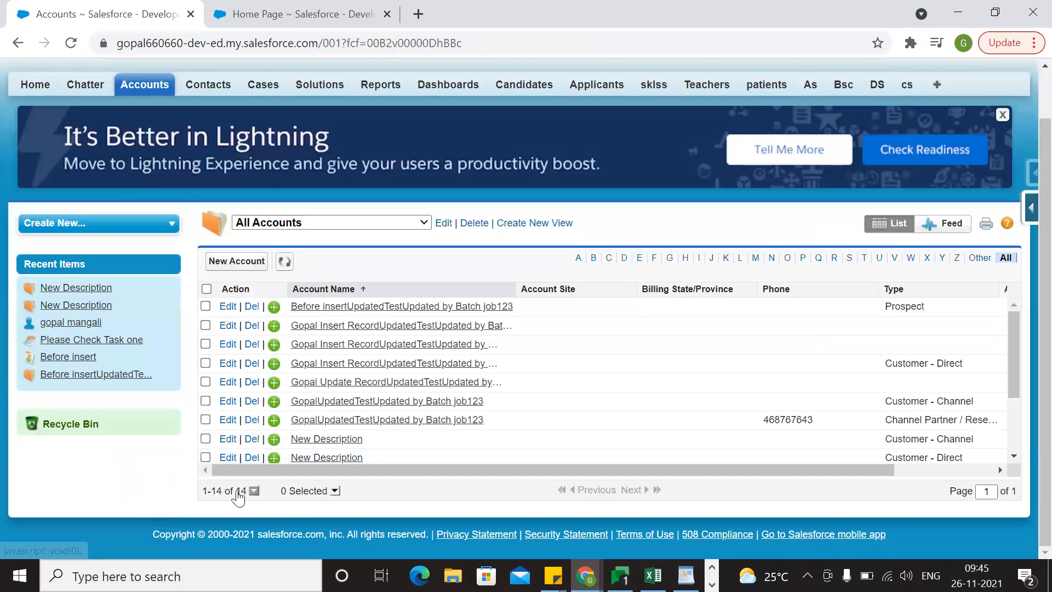
scroll(435, 407, "down", 2)
scroll(434, 407, "up", 2)
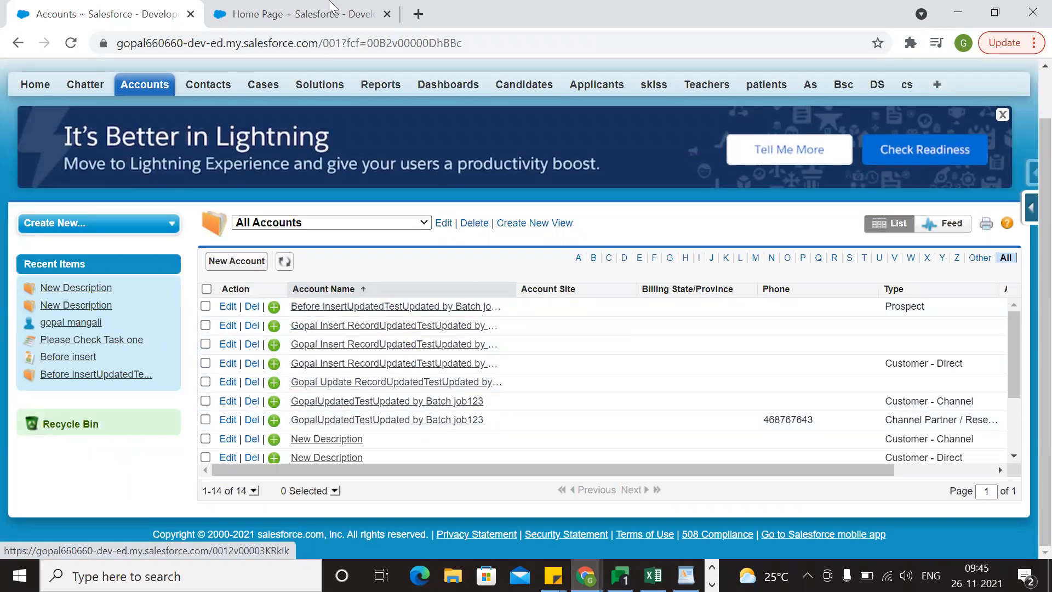
Open Data Export from Salesforce inspector on the duplicated home page.
left_click(296, 13)
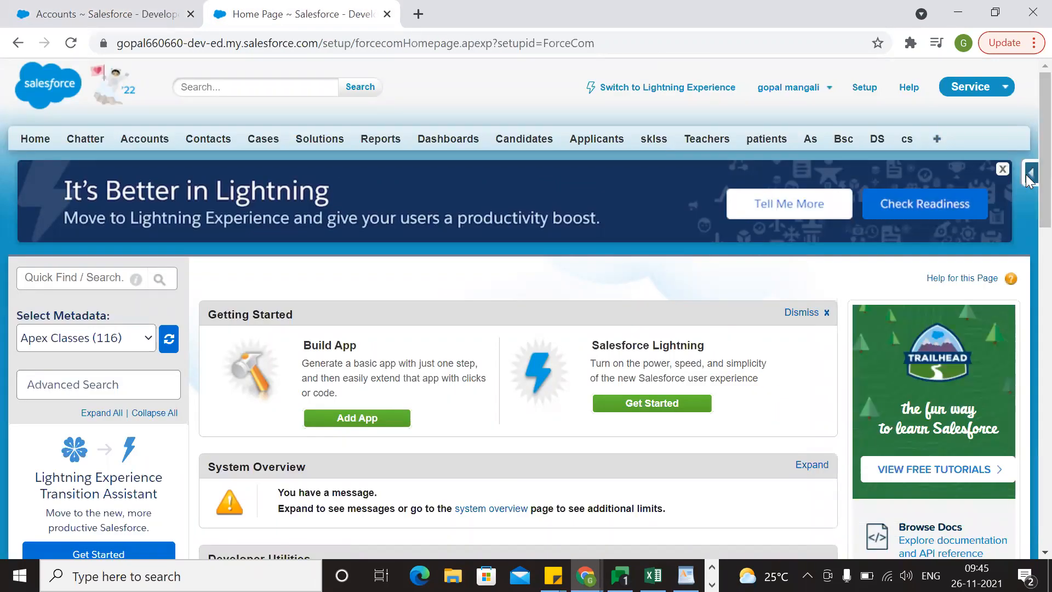
left_click(1030, 176)
scroll(935, 343, "down", 1)
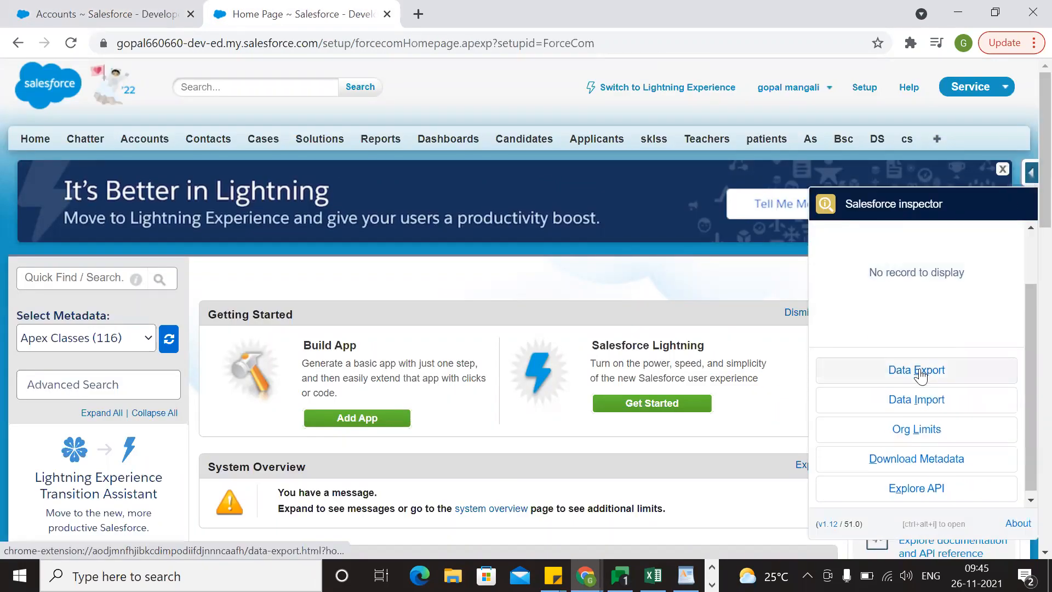
left_click(922, 373)
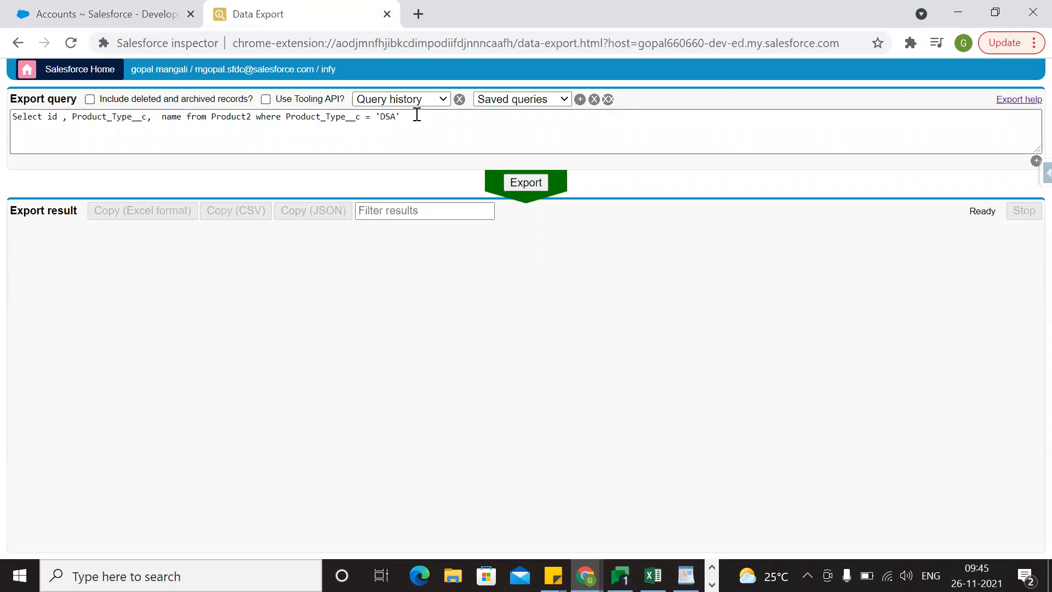
Replace the export query with "Select id , name from Account" and run the export.
triple_click(416, 115)
key("BackSpace")
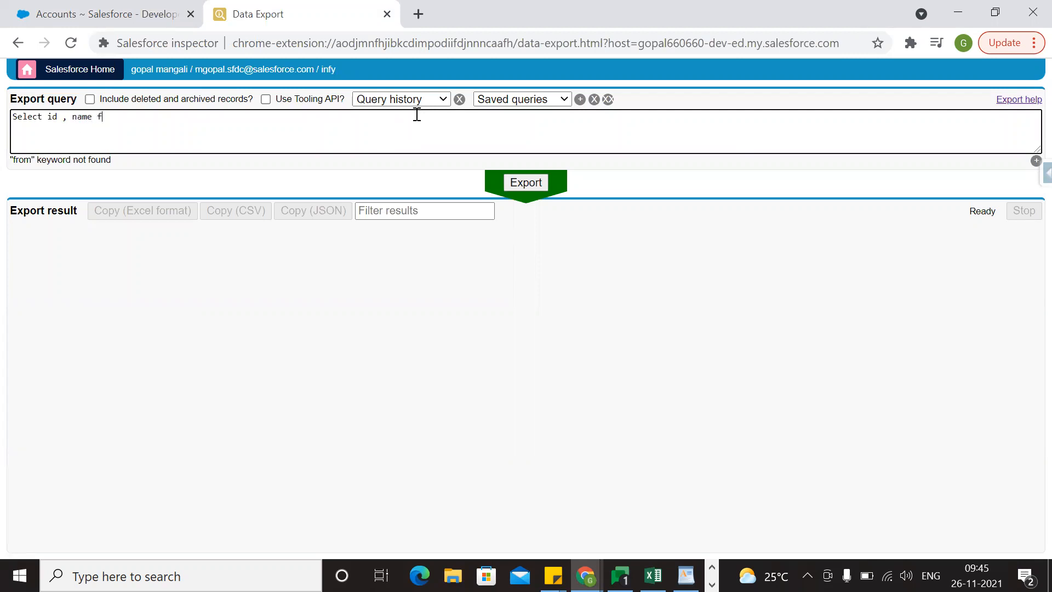
type("Account")
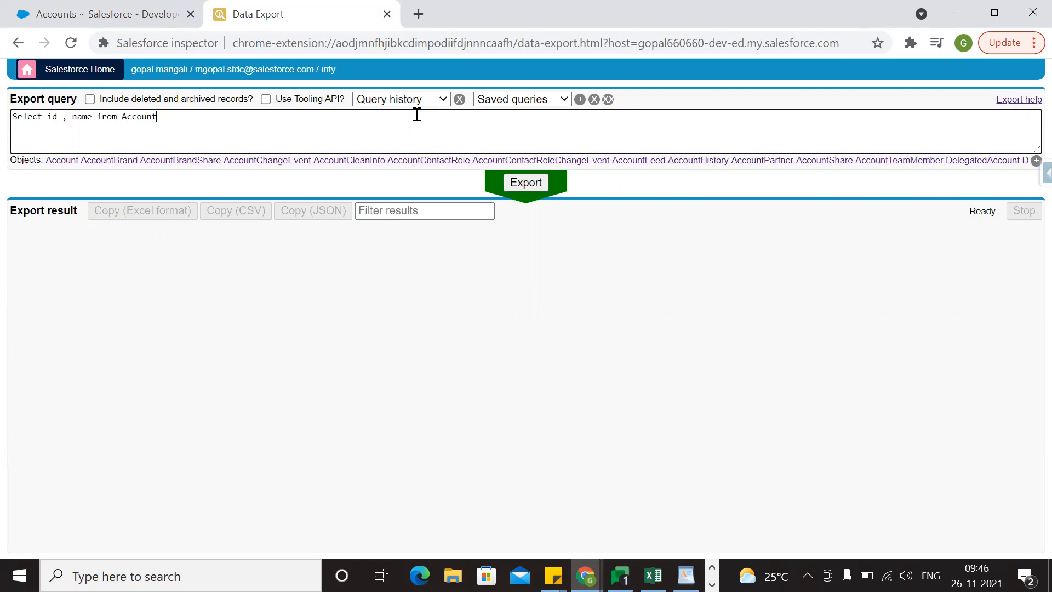
left_click(525, 185)
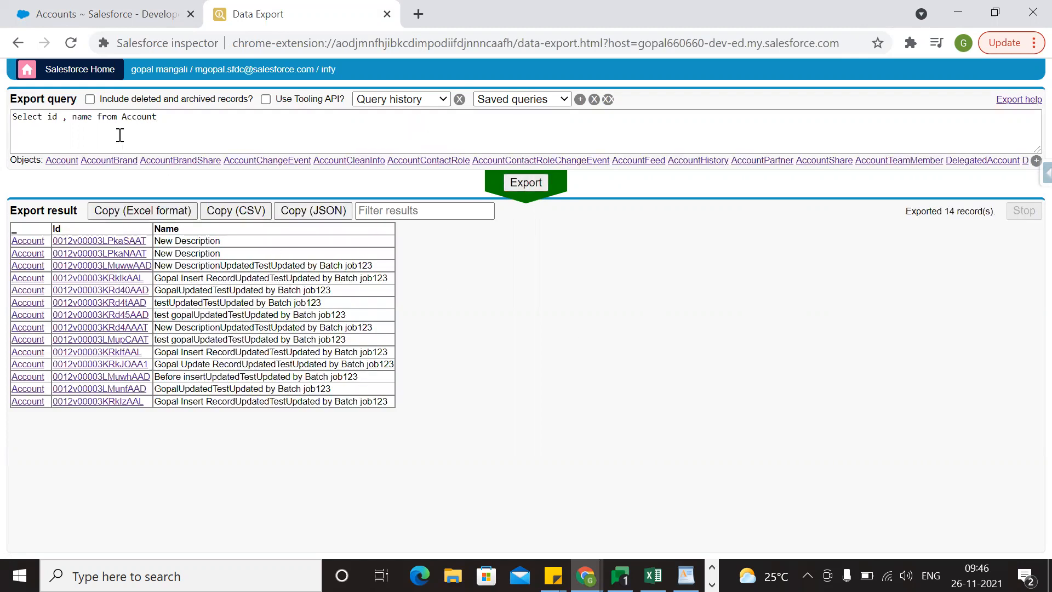
Add the Description field after name in the Account query and run the export again.
left_click(96, 117)
type(", de")
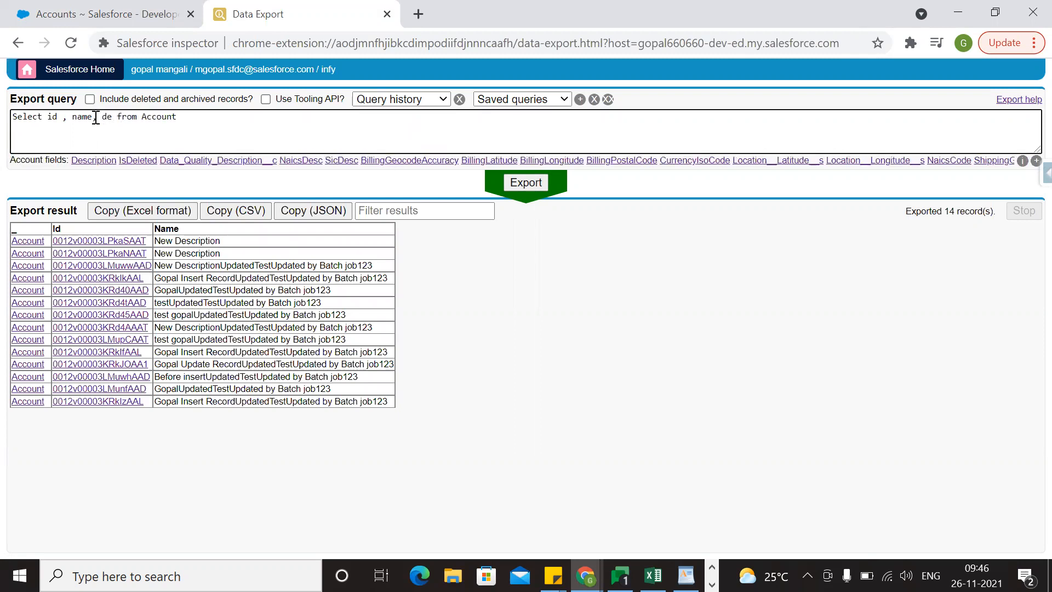
left_click(94, 160)
key("BackSpace")
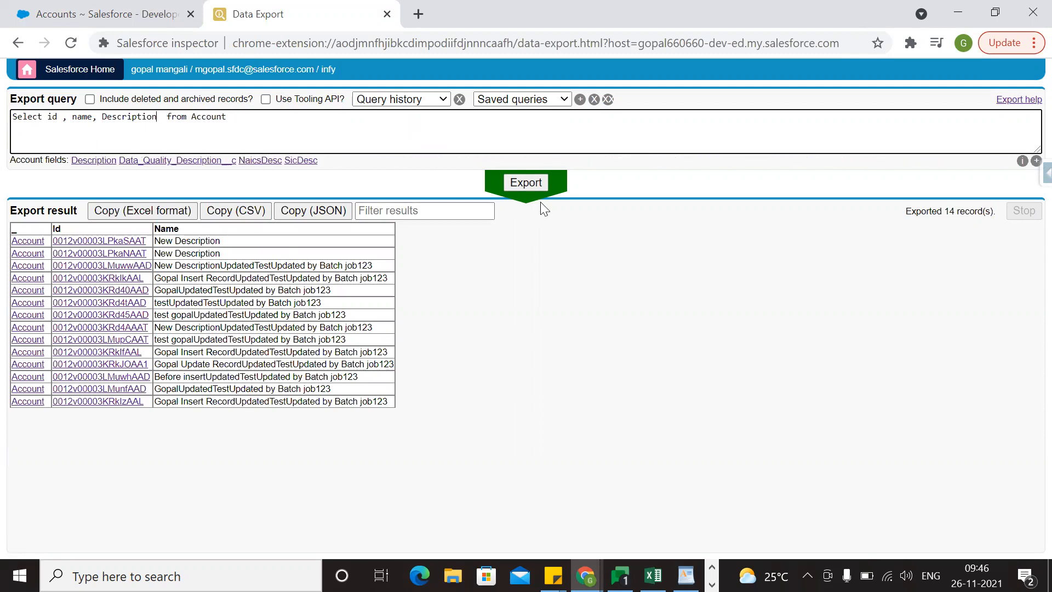
left_click(533, 188)
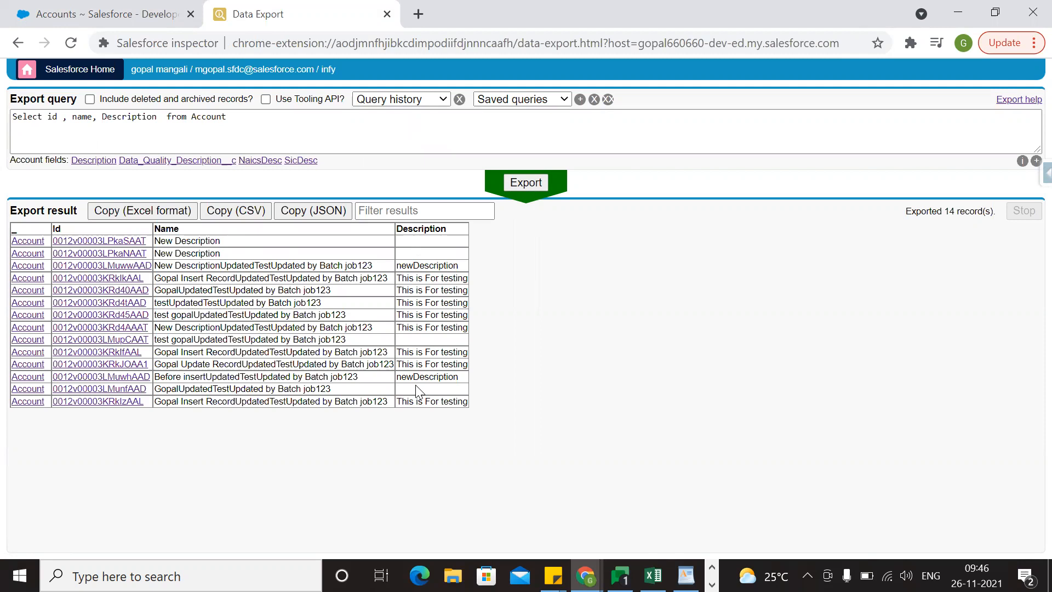
Copy the export result in Excel format, switch to Excel and create a maximized blank workbook.
left_click(149, 210)
left_click(231, 563)
type("ex")
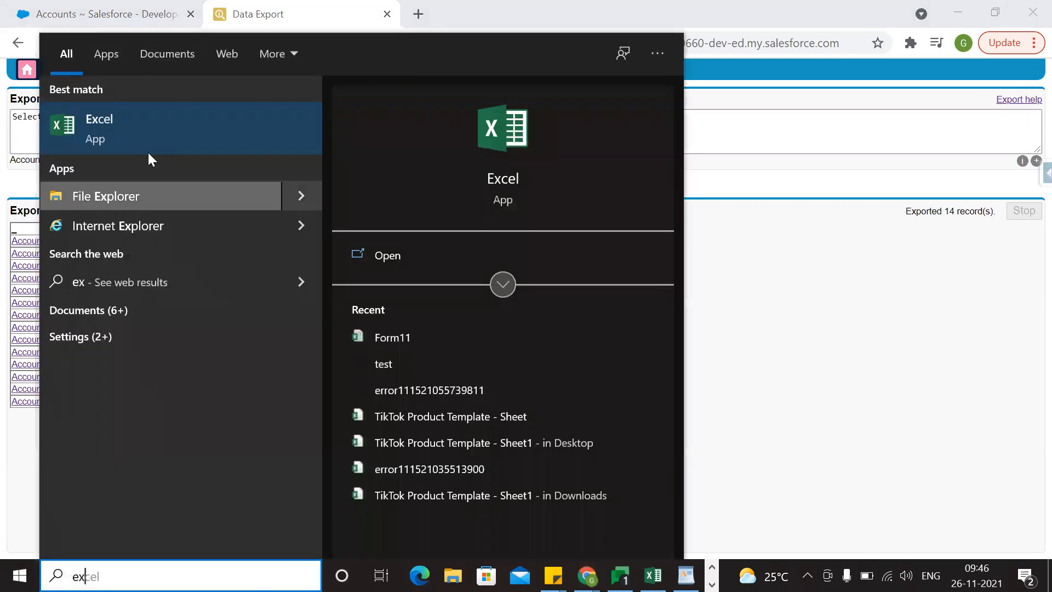
left_click(127, 138)
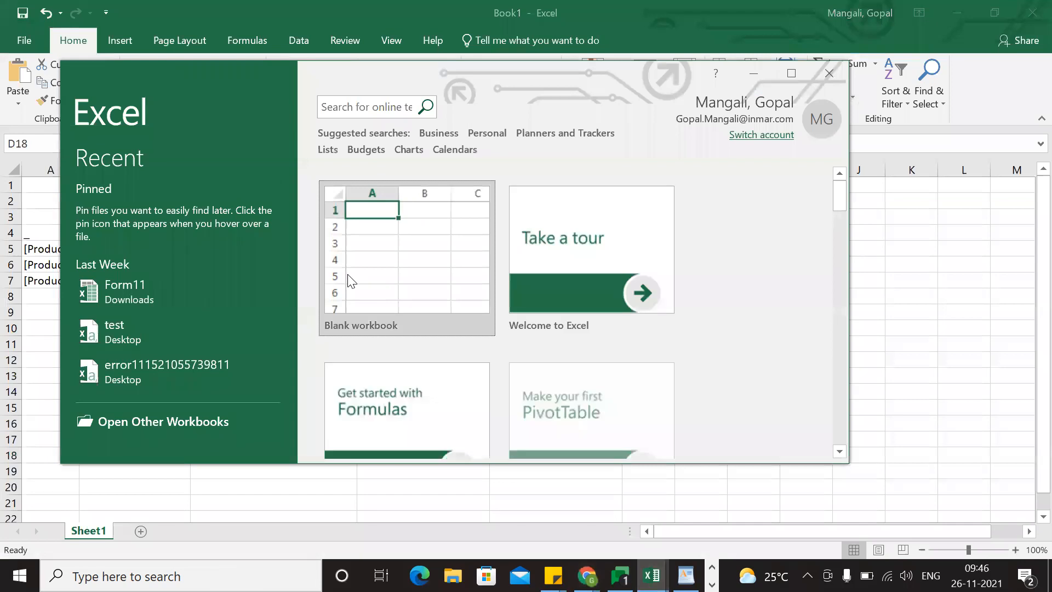
left_click(348, 278)
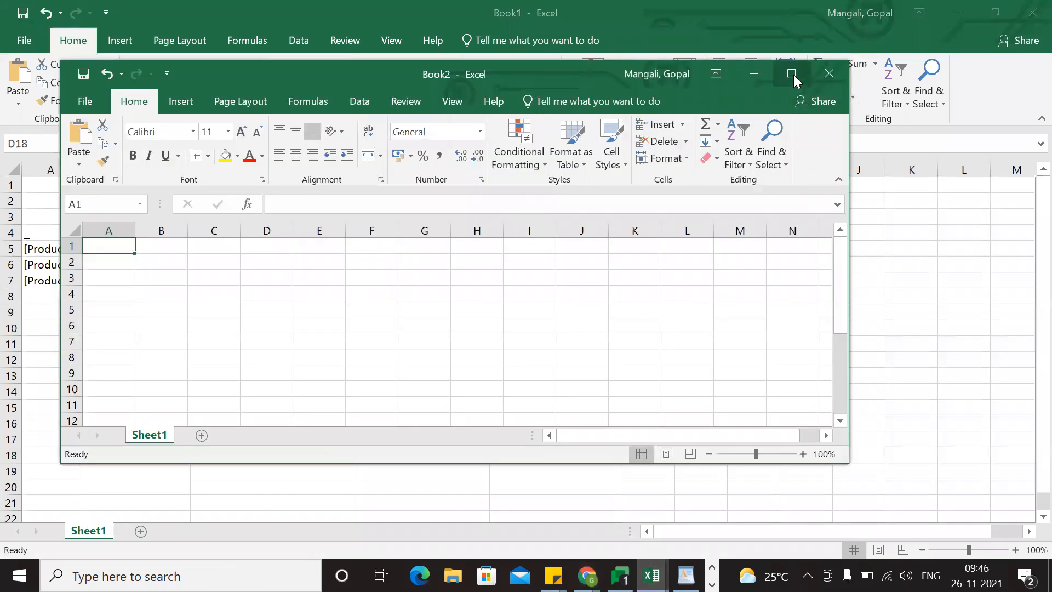
left_click(791, 74)
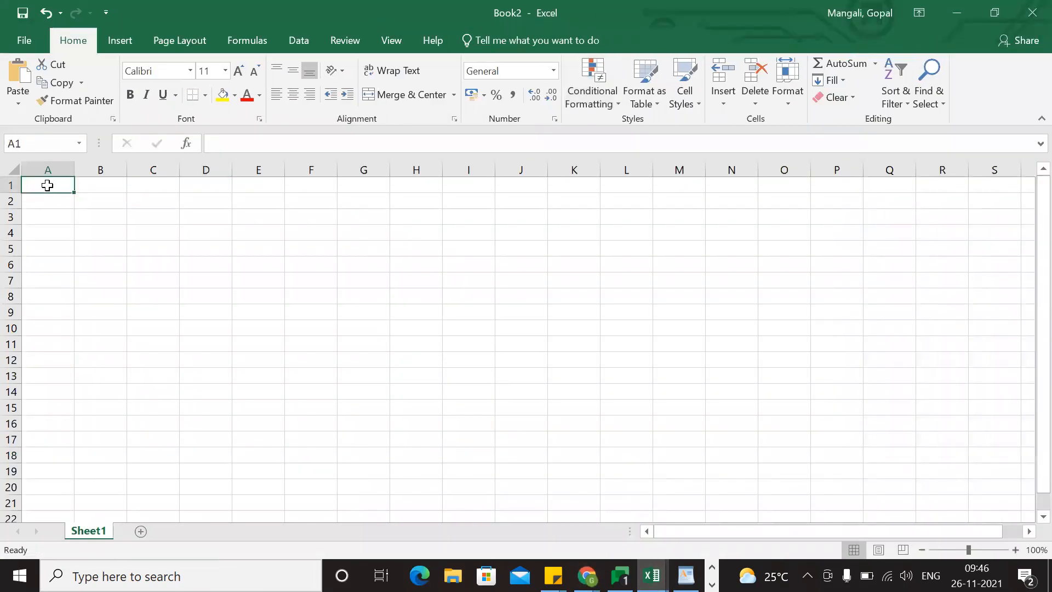
Paste the exported account data at cell A1 and auto-fit the widths of columns B, C and D.
key("ctrl+v")
double_click(126, 173)
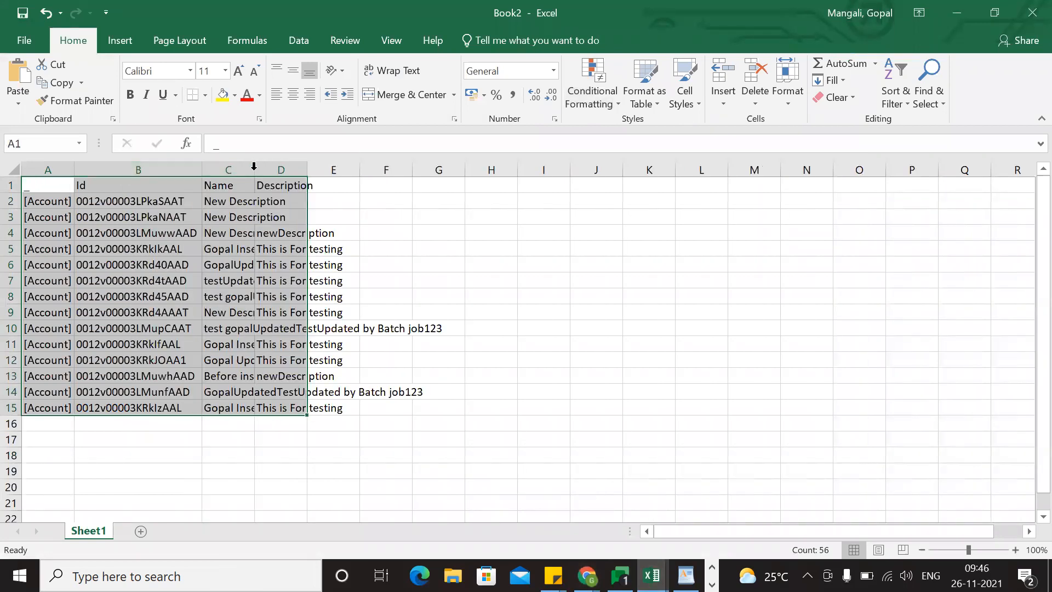
double_click(255, 170)
double_click(561, 169)
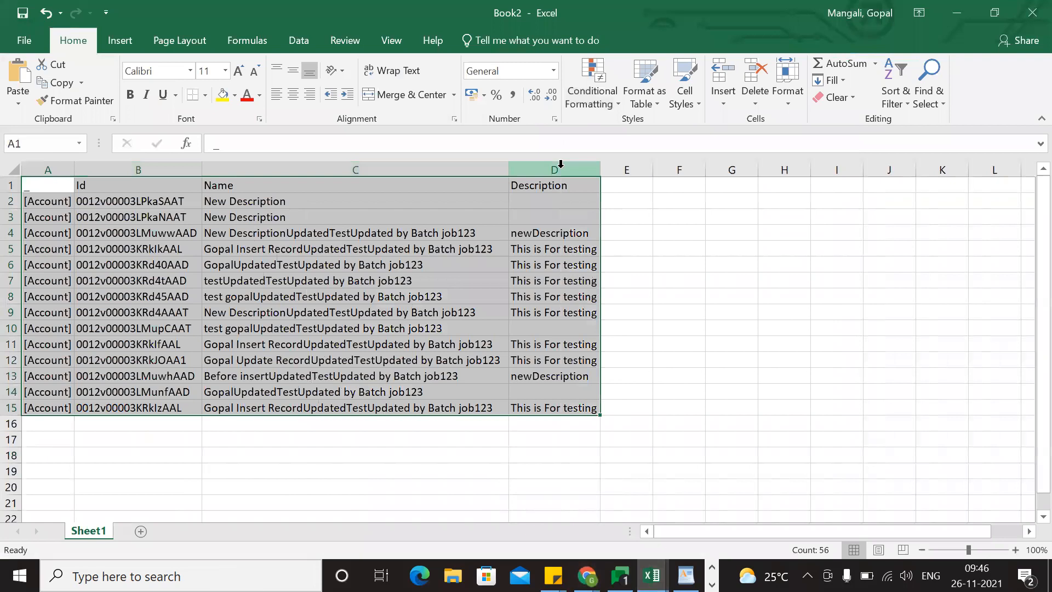
Check the blank Description cells and clear the contents of rows 4 to 9, whose records already have a Description.
left_click(398, 292)
left_click(568, 202)
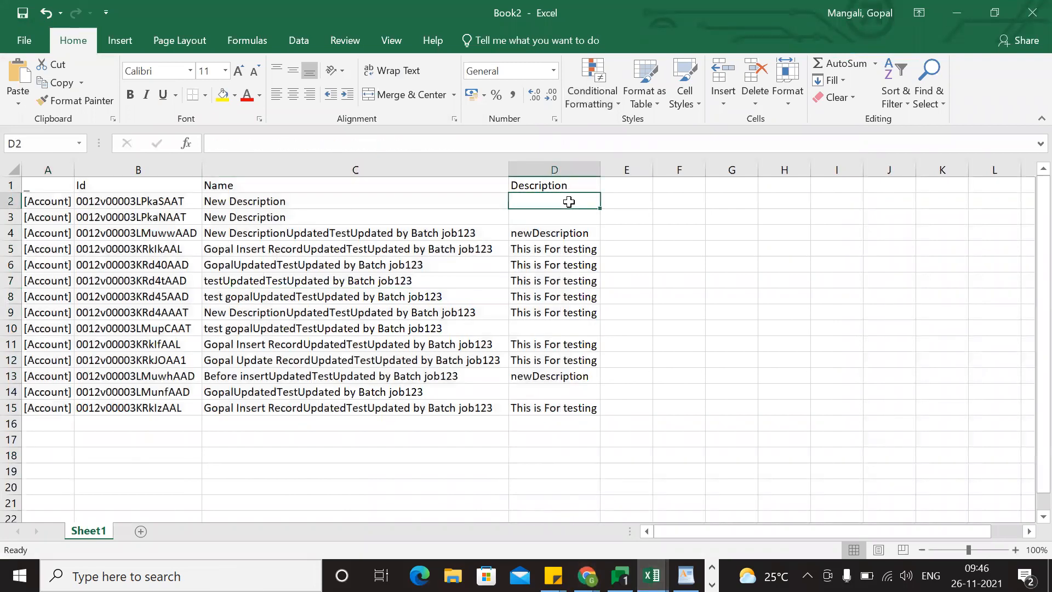
left_click(539, 323)
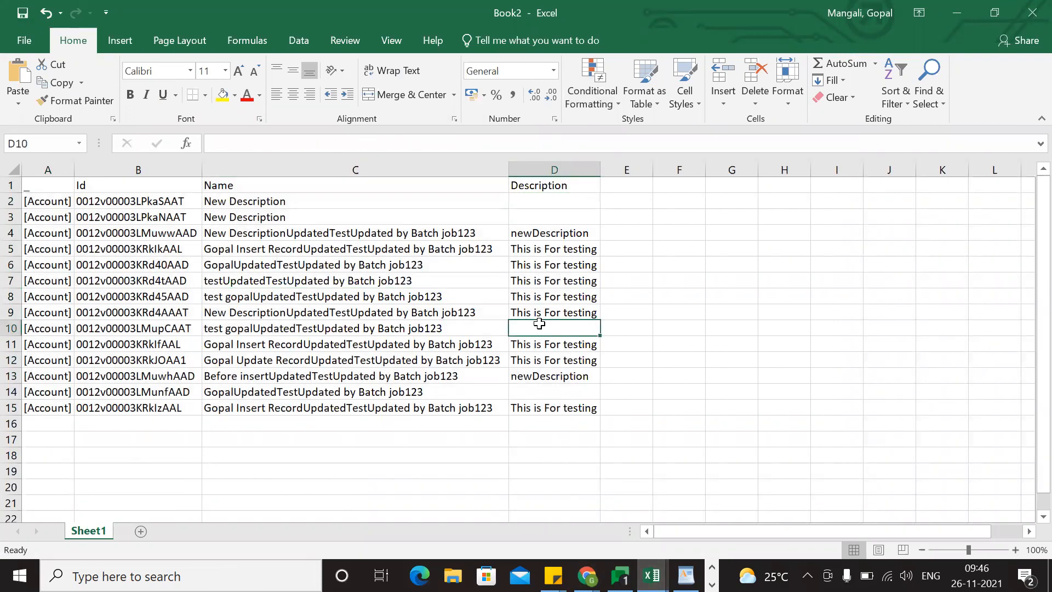
left_click(539, 393)
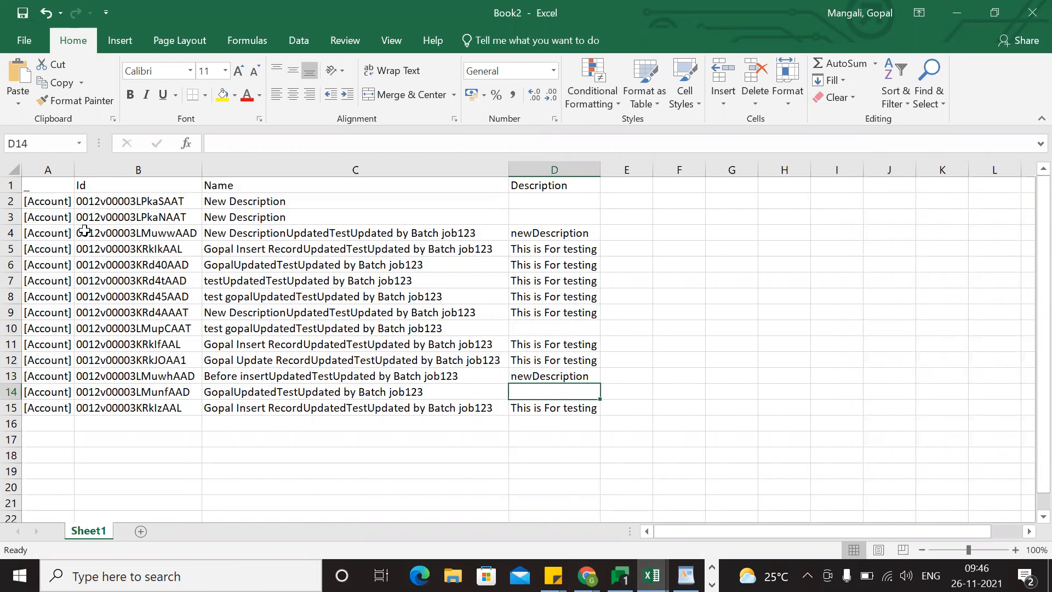
left_click_drag(11, 233, 137, 305)
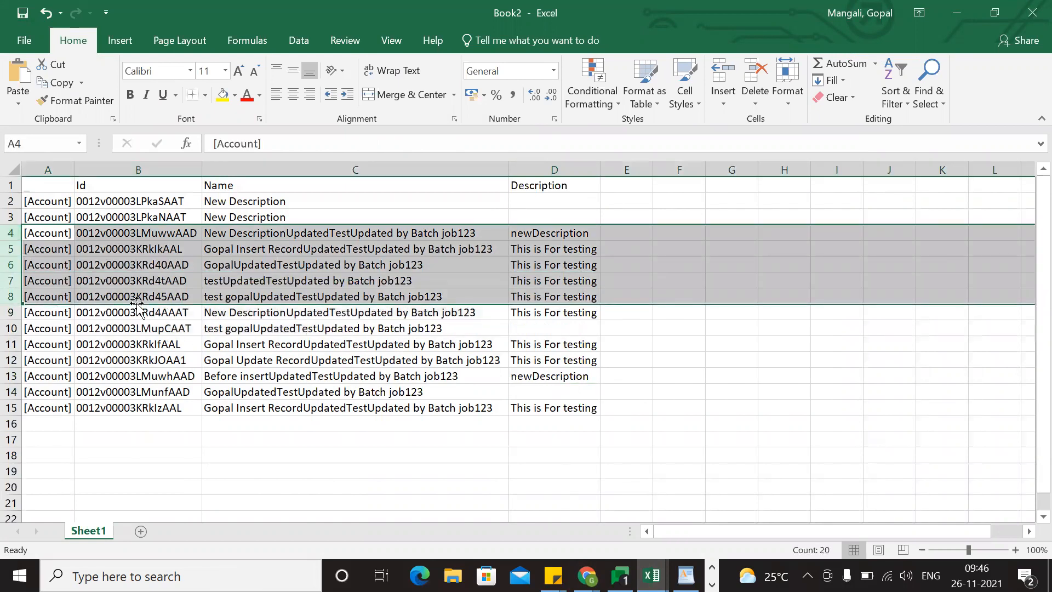
key("Delete")
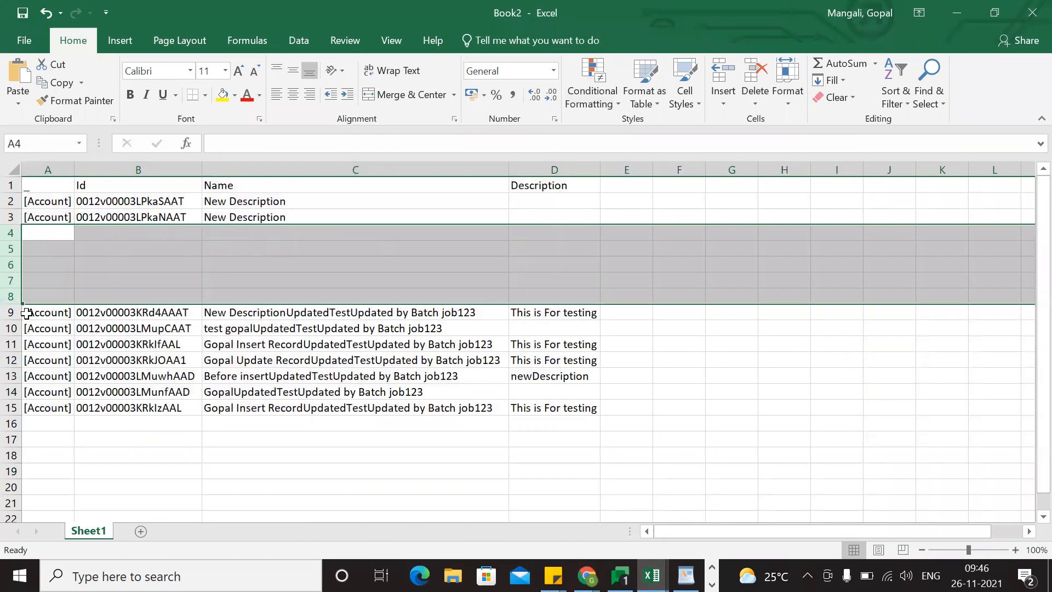
left_click_drag(11, 313, 11, 313)
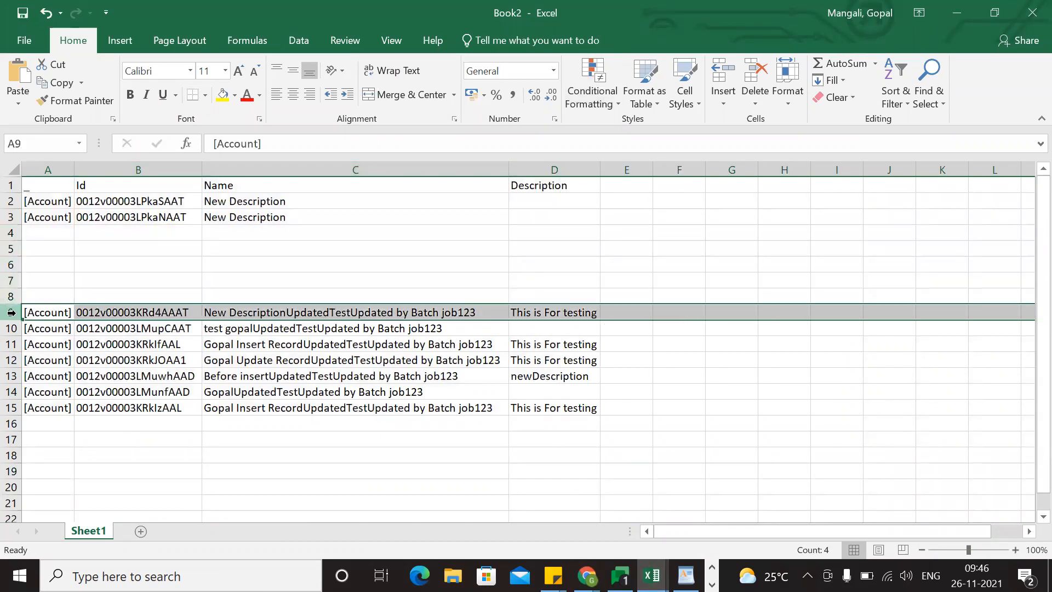
key("Delete")
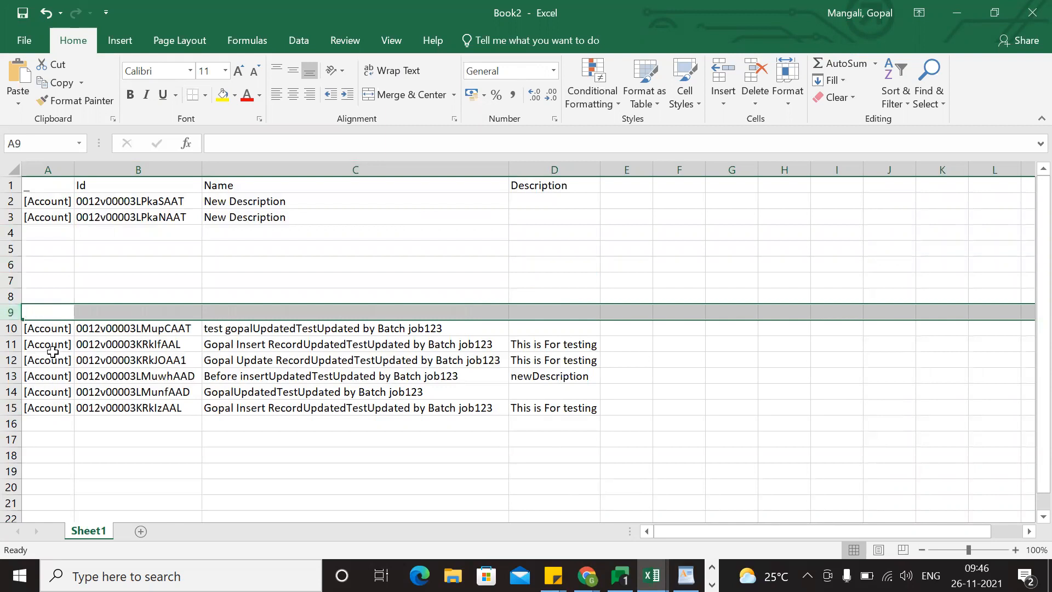
Clear the contents of rows 11 to 13, whose account records already have a Description.
left_click_drag(18, 351, 19, 376)
key("ctrl+z")
left_click_drag(13, 343, 22, 376)
key("Delete")
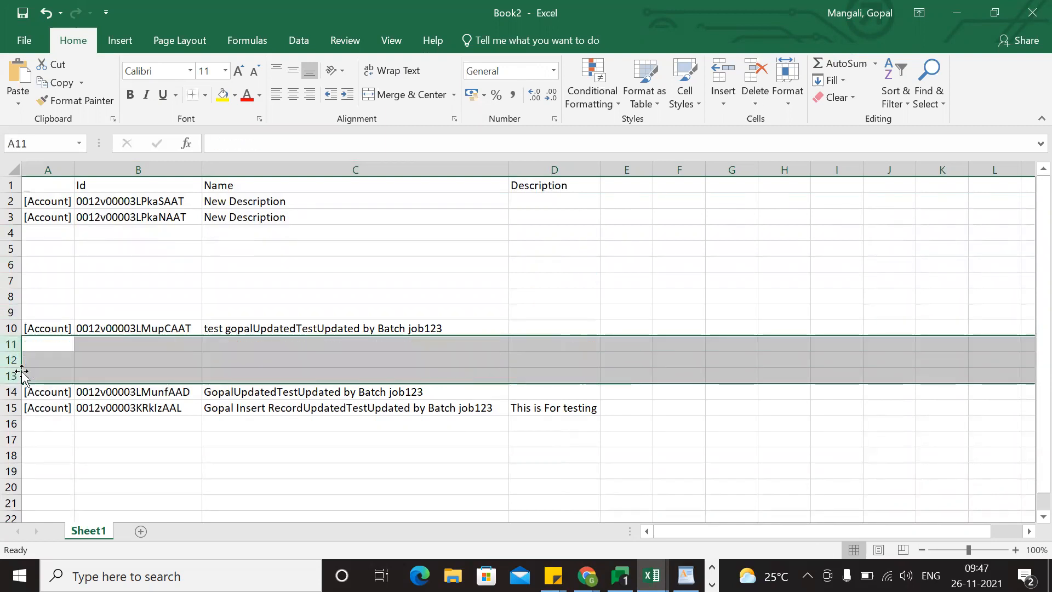
Move the account record in row 10 up to row 4, directly below the first two records.
left_click(37, 324)
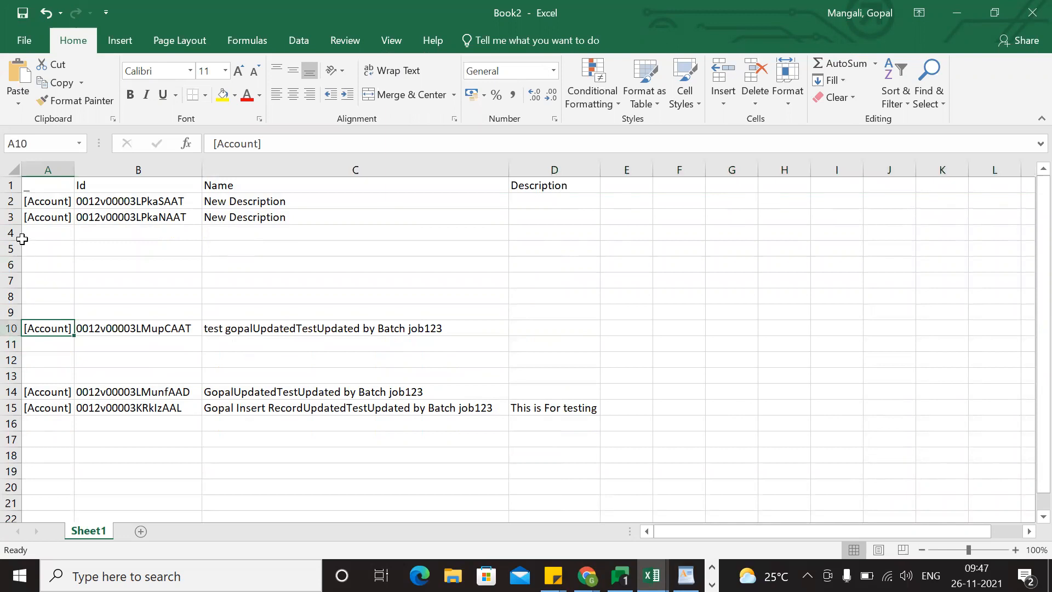
left_click_drag(22, 234, 566, 316)
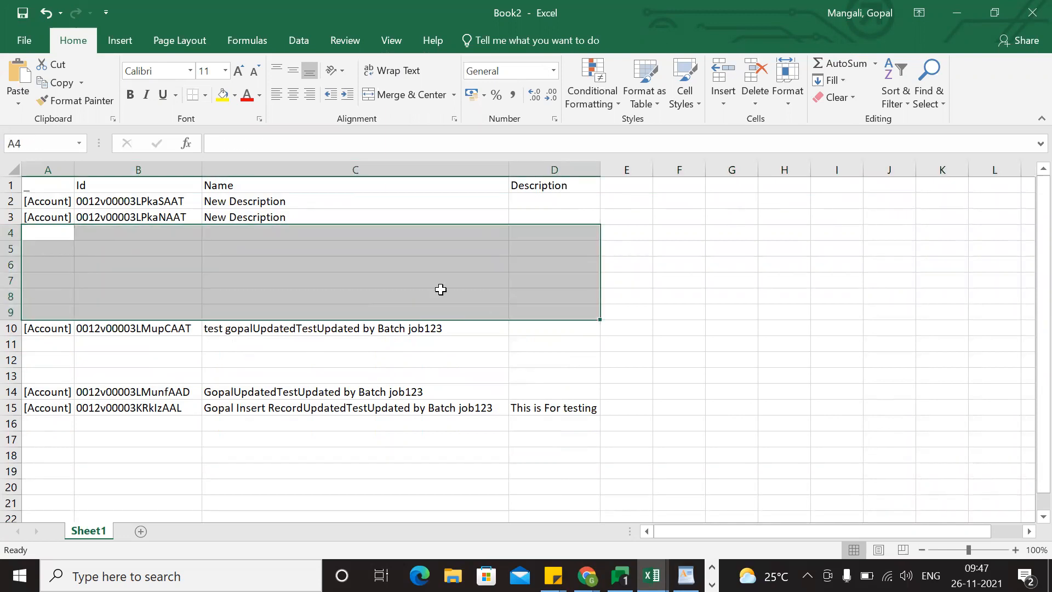
left_click(274, 297)
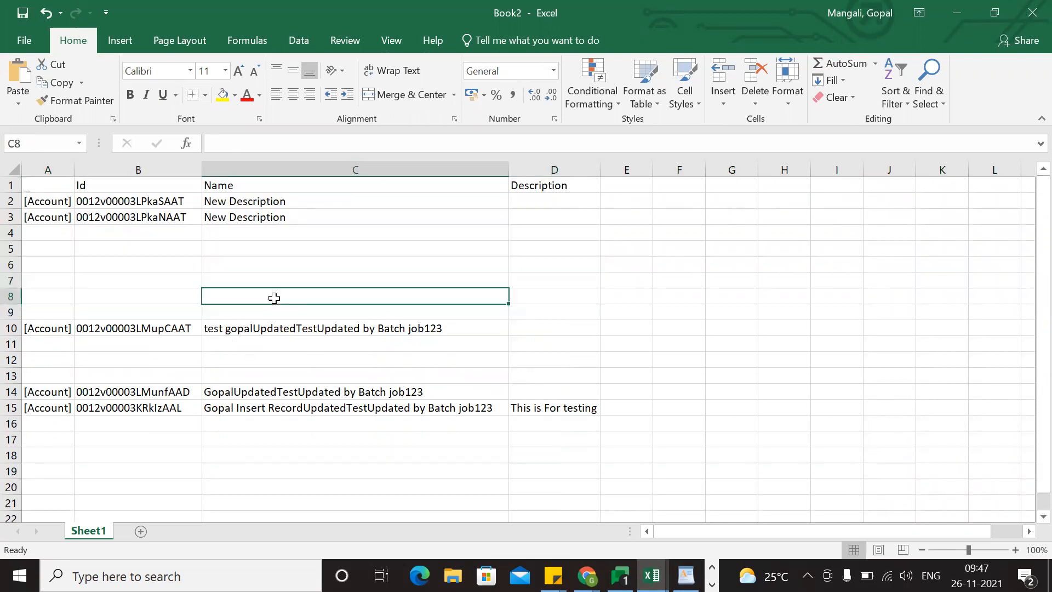
left_click(13, 331)
key("ctrl+c")
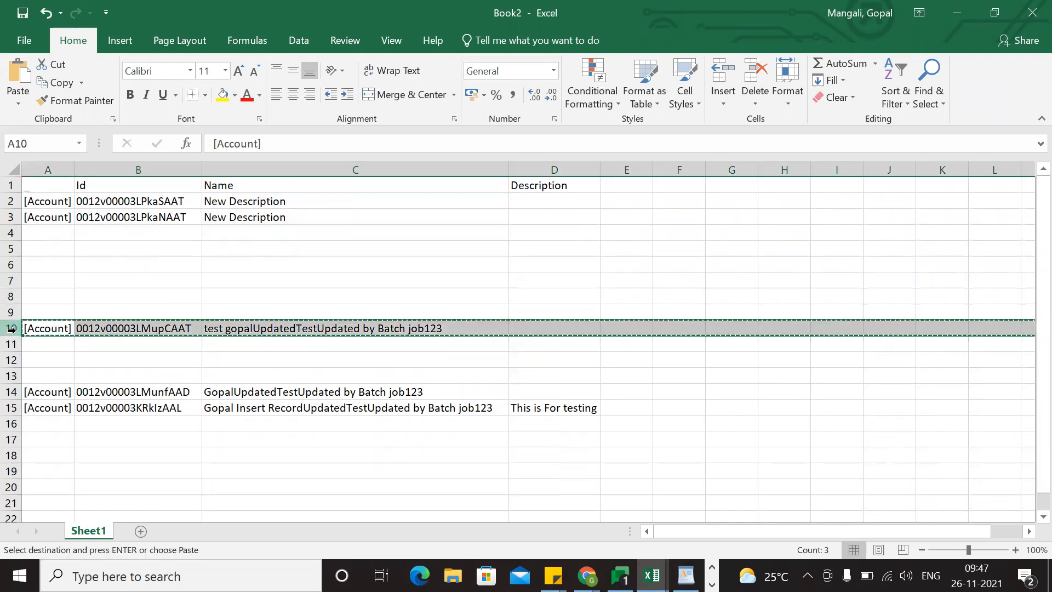
left_click(35, 229)
key("Return")
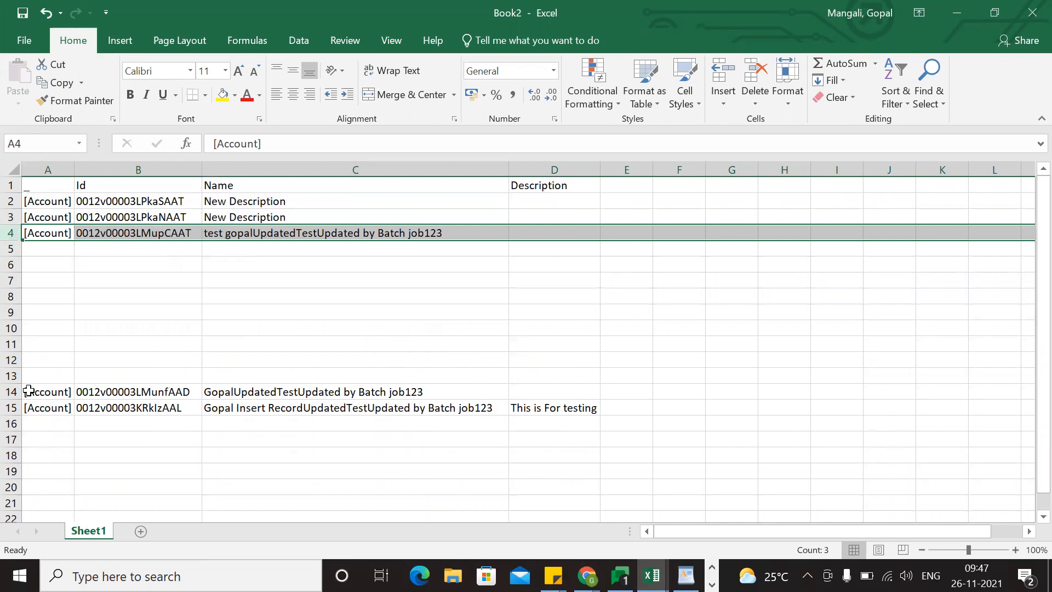
Move the two account records in A14:D15 up to start at cell A5.
left_click_drag(29, 390, 569, 410)
key("ctrl+x")
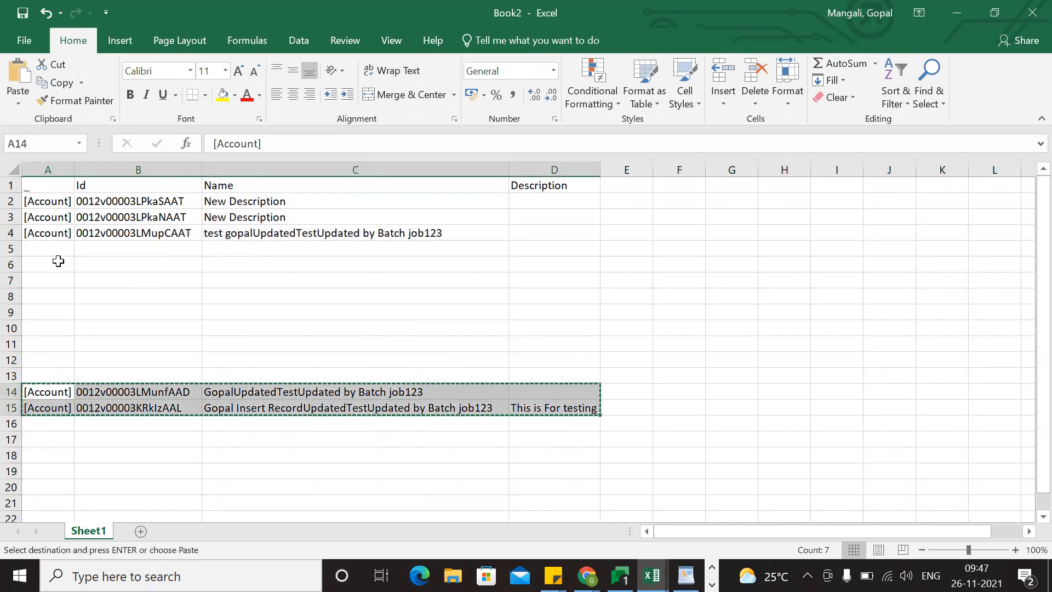
left_click(48, 249)
key("ctrl+v")
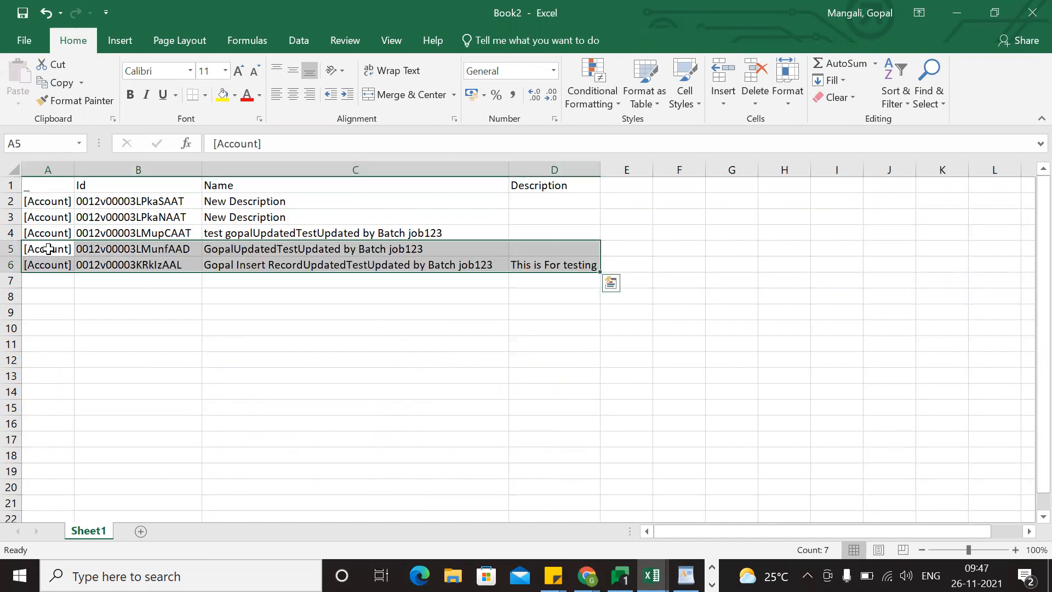
Copy the Description "This is For testing" from cell D6 into cells D2, D3 and D4.
left_click(573, 253)
left_click(566, 262)
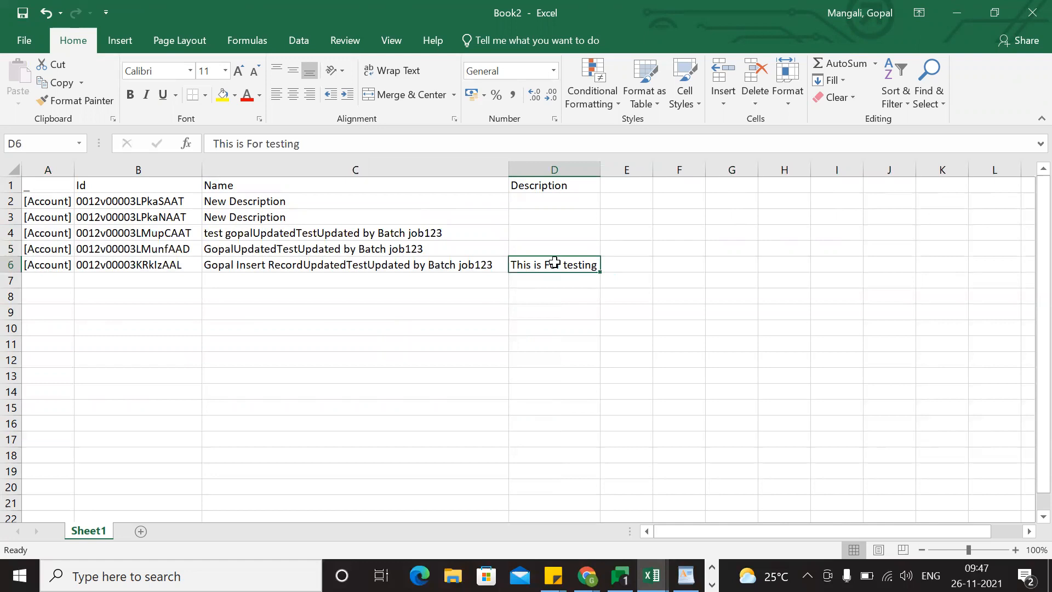
key("ctrl+c")
left_click(543, 201)
key("ctrl+v")
left_click(546, 215)
key("ctrl+v")
left_click(549, 239)
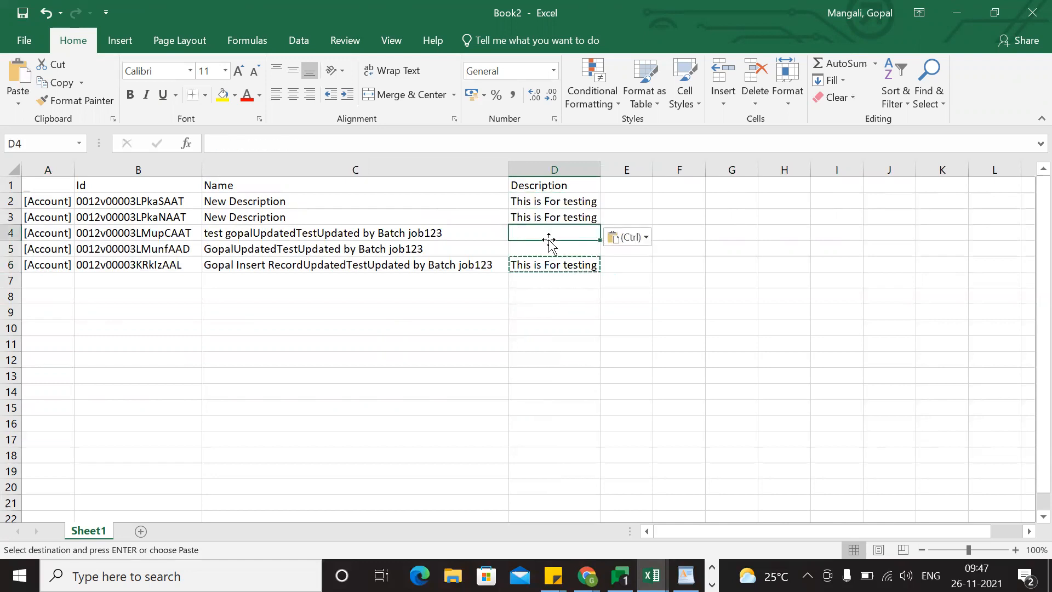
key("ctrl+v")
Enter "Sri" as the Description in cell D5.
left_click(549, 249)
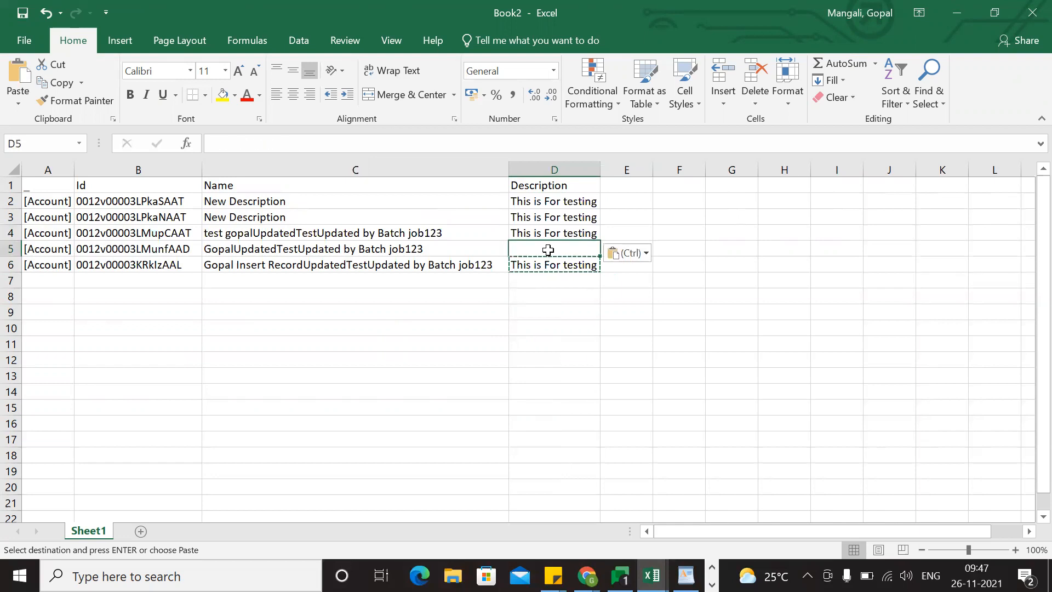
type("Sr")
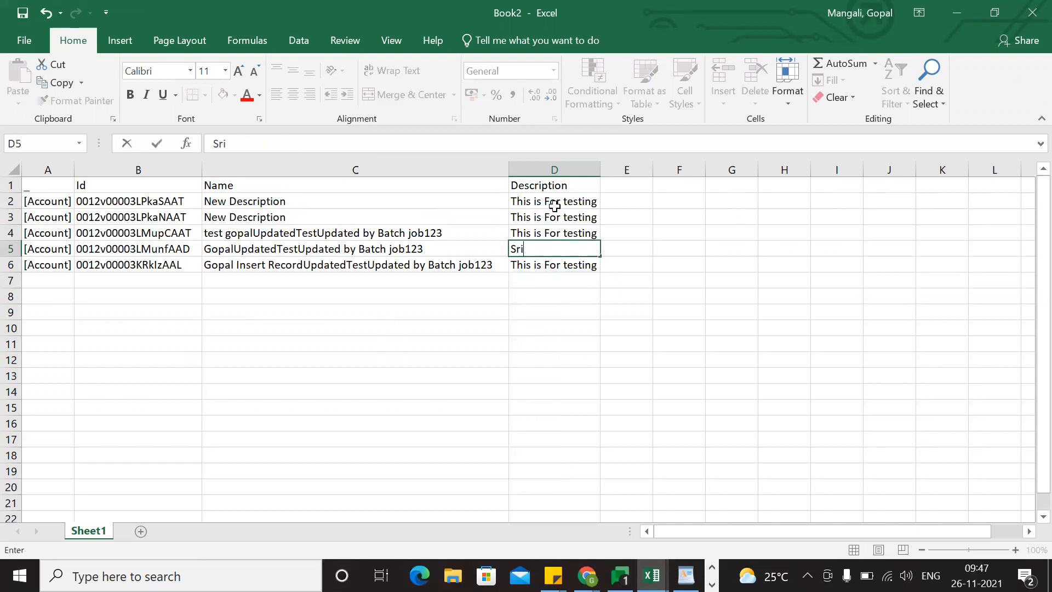
type("i")
left_click(410, 311)
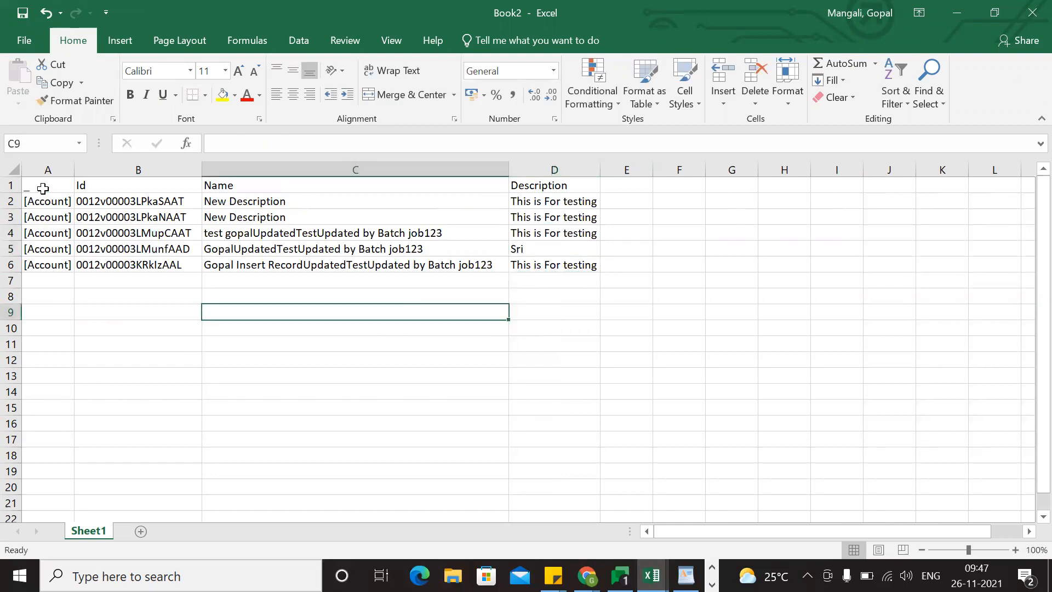
Clear and delete column A, which holds the [Account] markers.
left_click(47, 170)
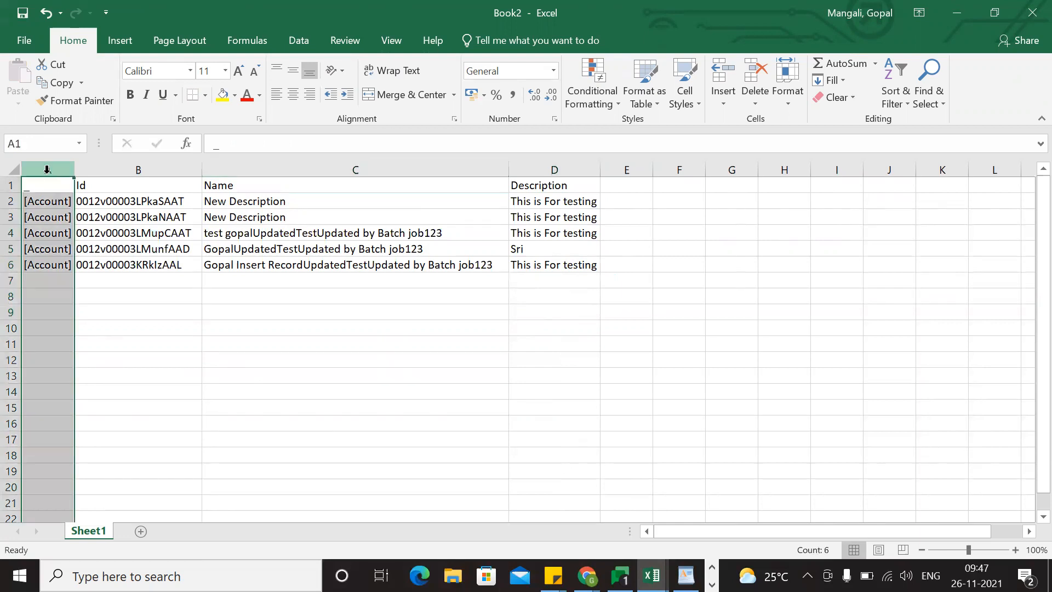
key("Delete")
right_click(48, 171)
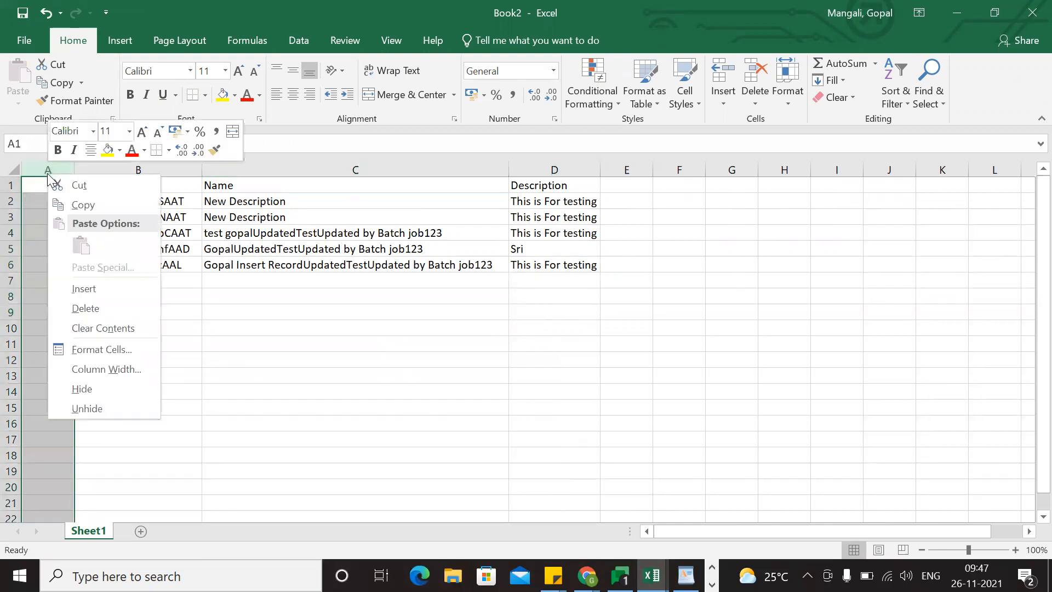
left_click(97, 308)
left_click(200, 372)
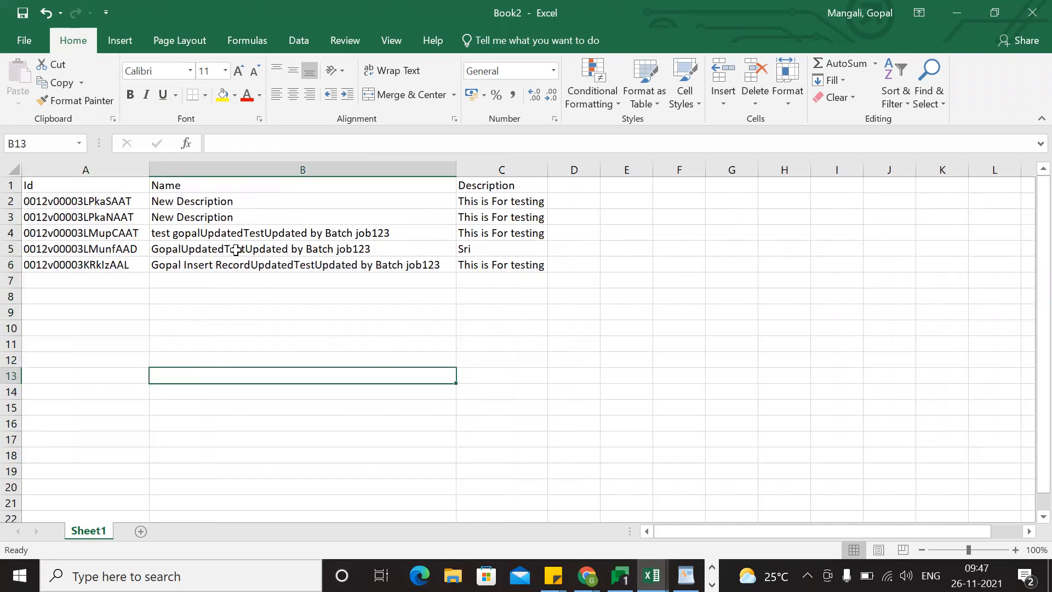
Delete the Name column so the sheet keeps only Id and Description.
left_click(298, 279)
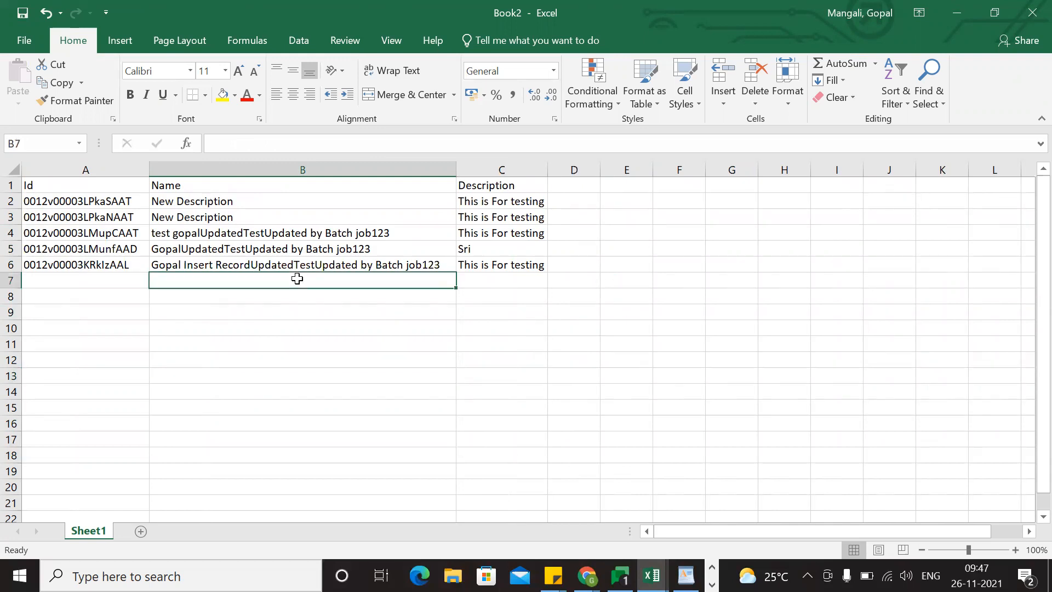
left_click(516, 199)
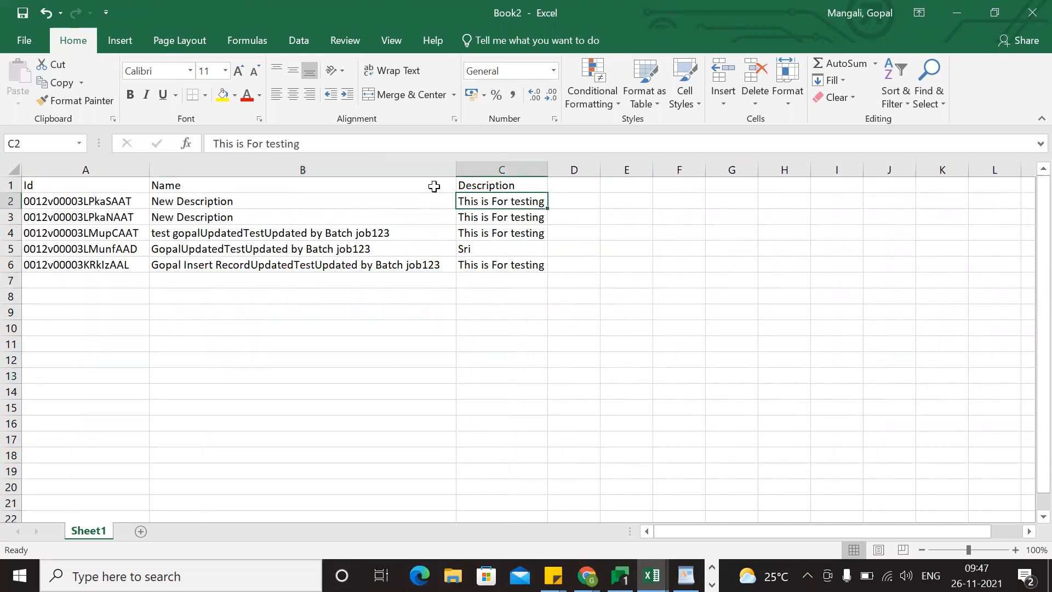
left_click(364, 169)
right_click(365, 168)
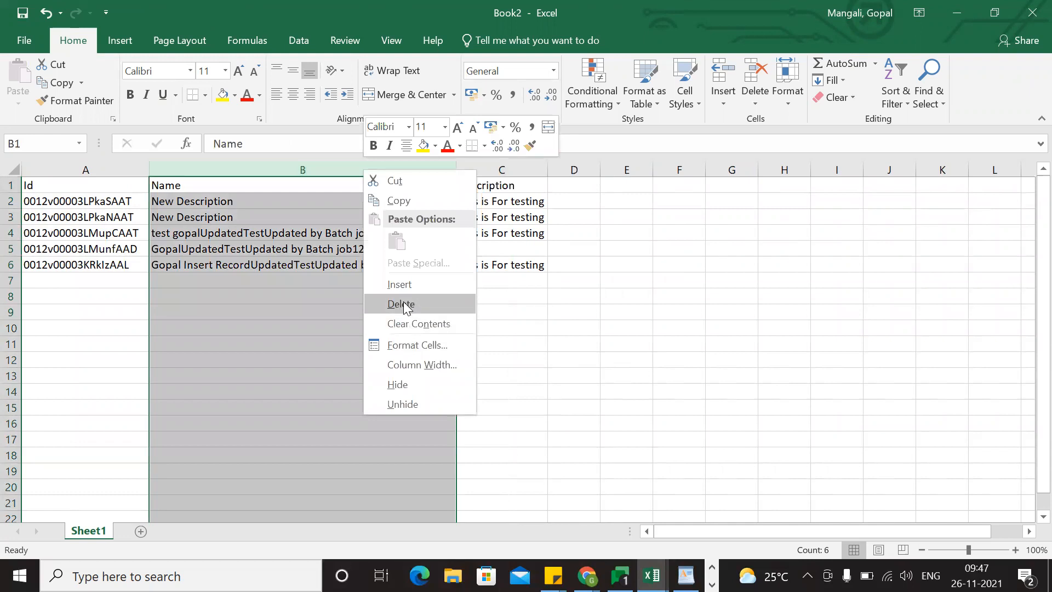
left_click(403, 303)
left_click(388, 312)
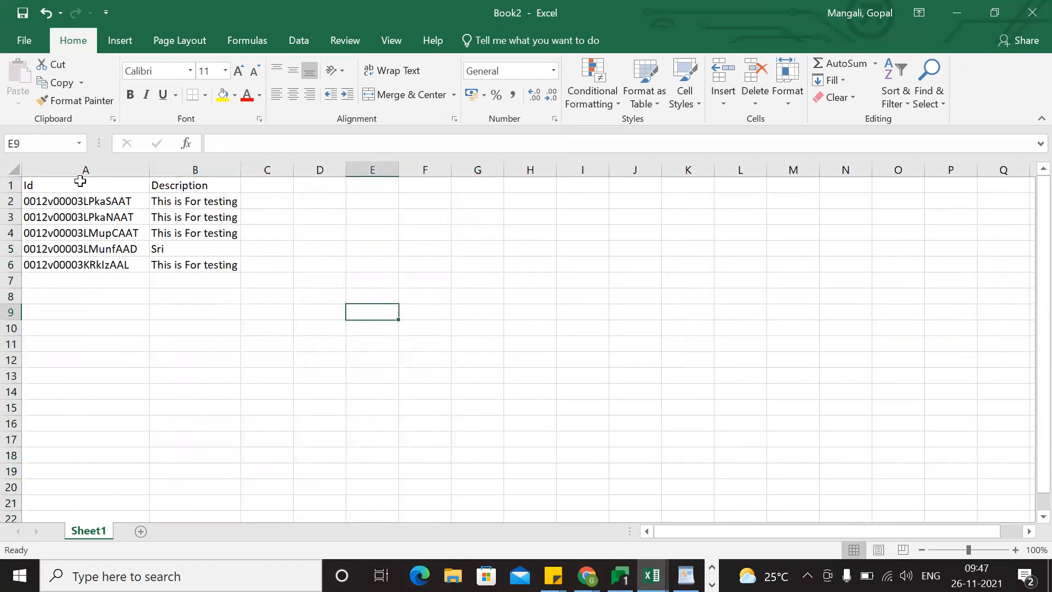
Fill the Description "This is For testing" from cell B2 down to B6.
left_click_drag(59, 181, 153, 260)
left_click(231, 329)
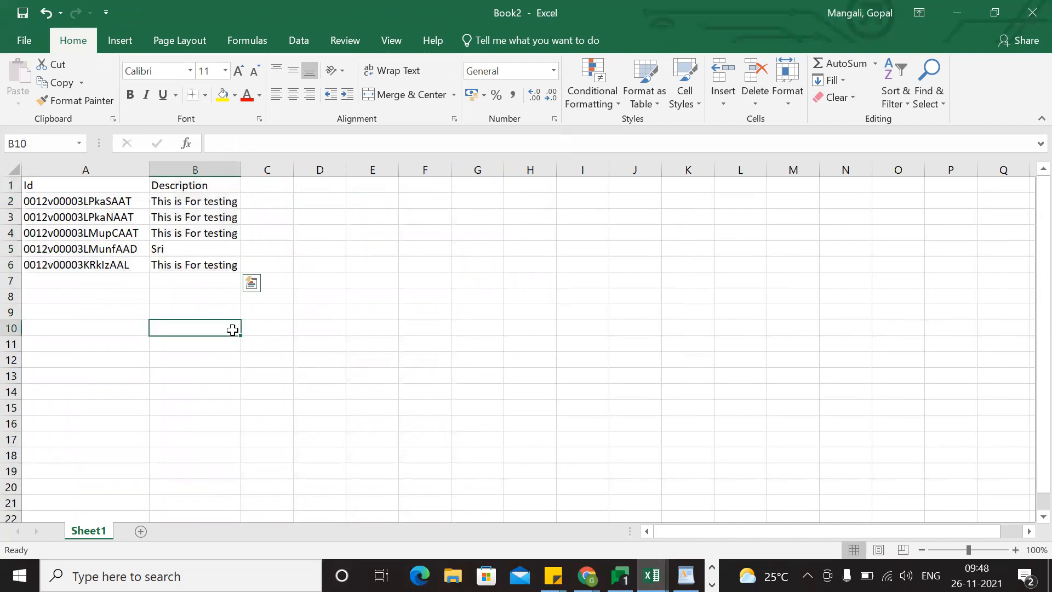
left_click(236, 202)
left_click_drag(241, 209, 241, 270)
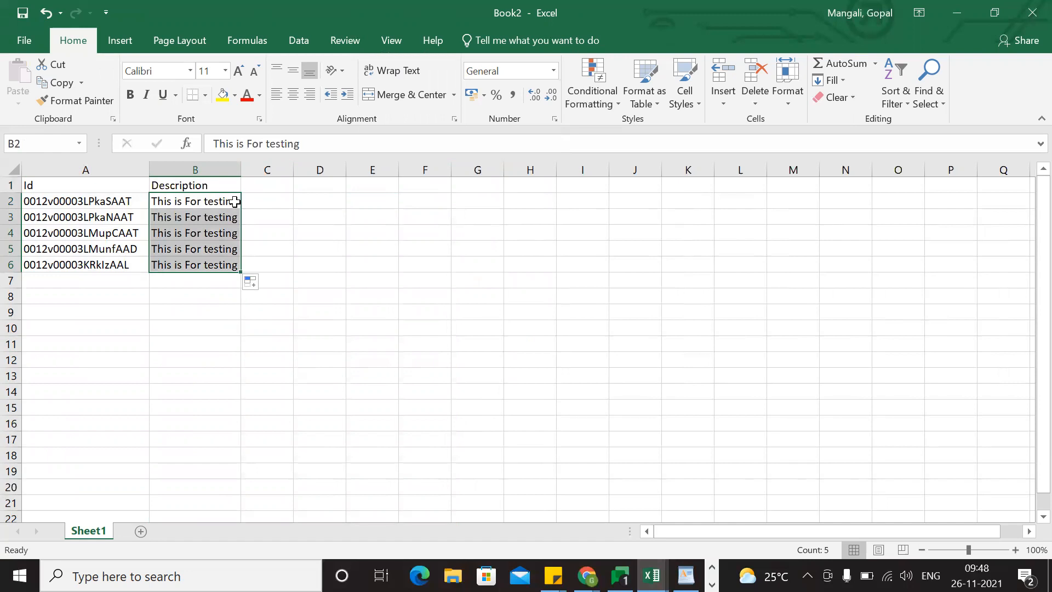
Append "test 1" to the Description in cell B2 and "test 2" to the one in B3.
double_click(236, 202)
type("tes")
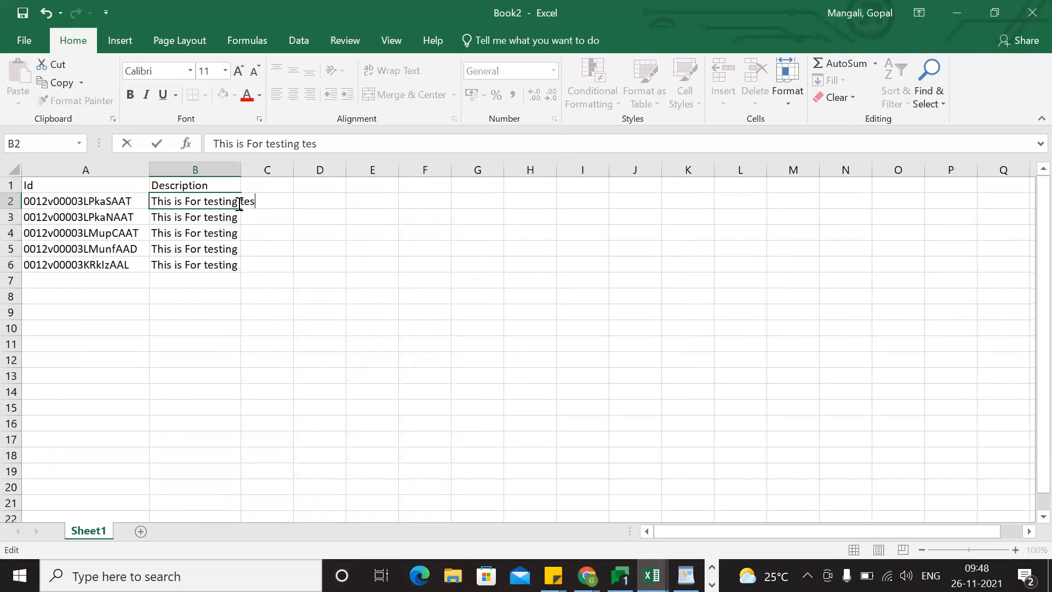
type("t 1")
double_click(233, 212)
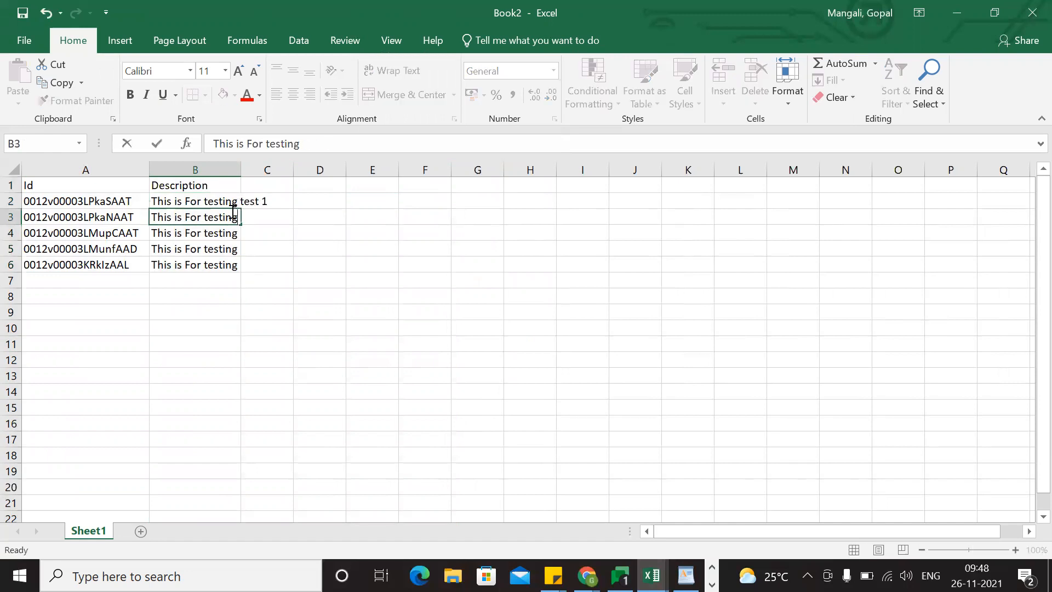
type("test 2")
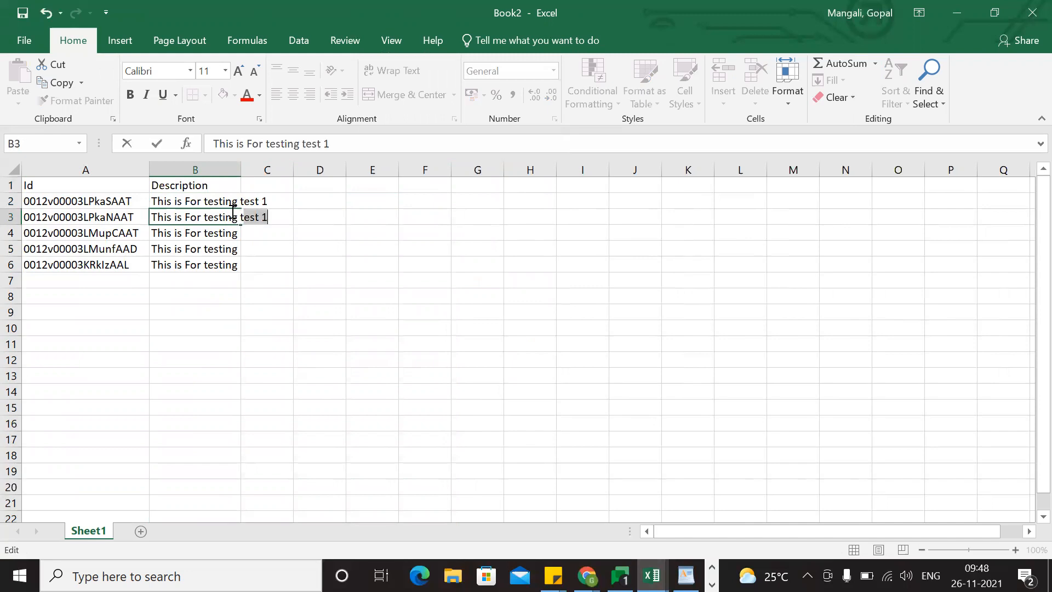
Insert "test 3" into the Description in cell B4 so it reads "This is For tes test 3ting".
double_click(220, 231)
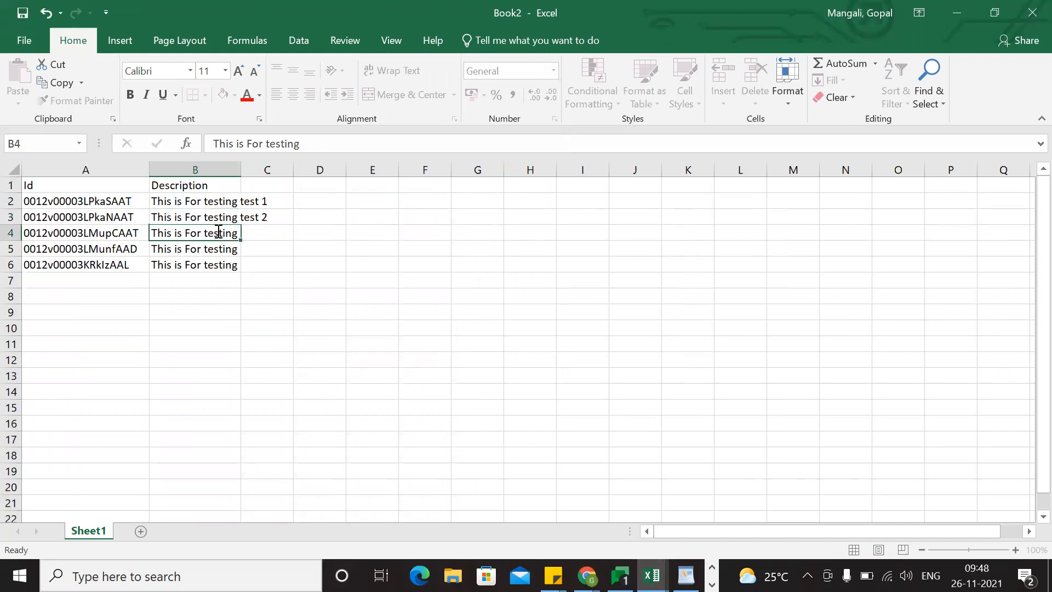
type("test")
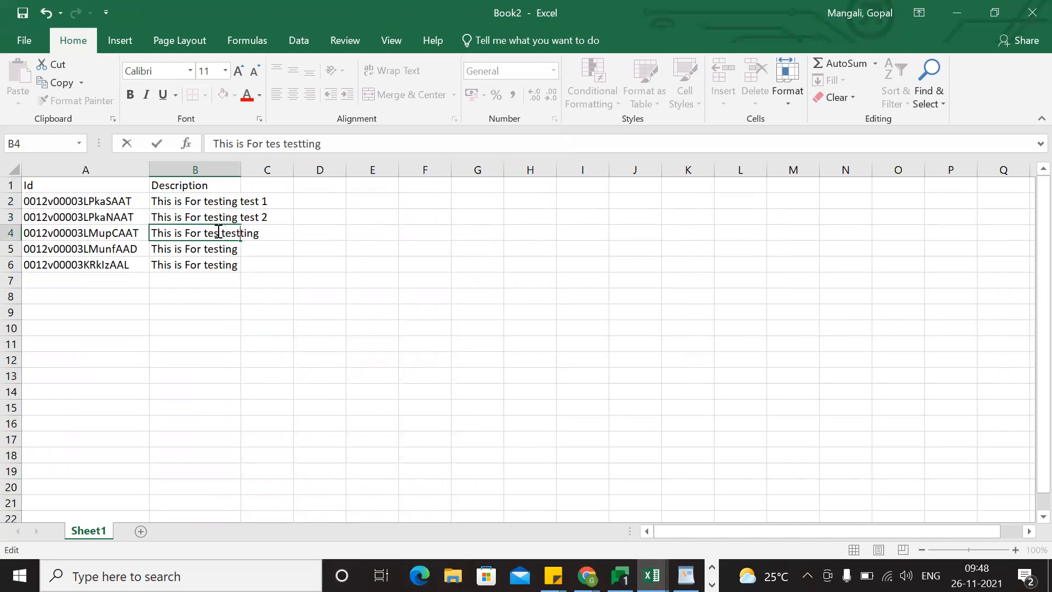
type(" 3")
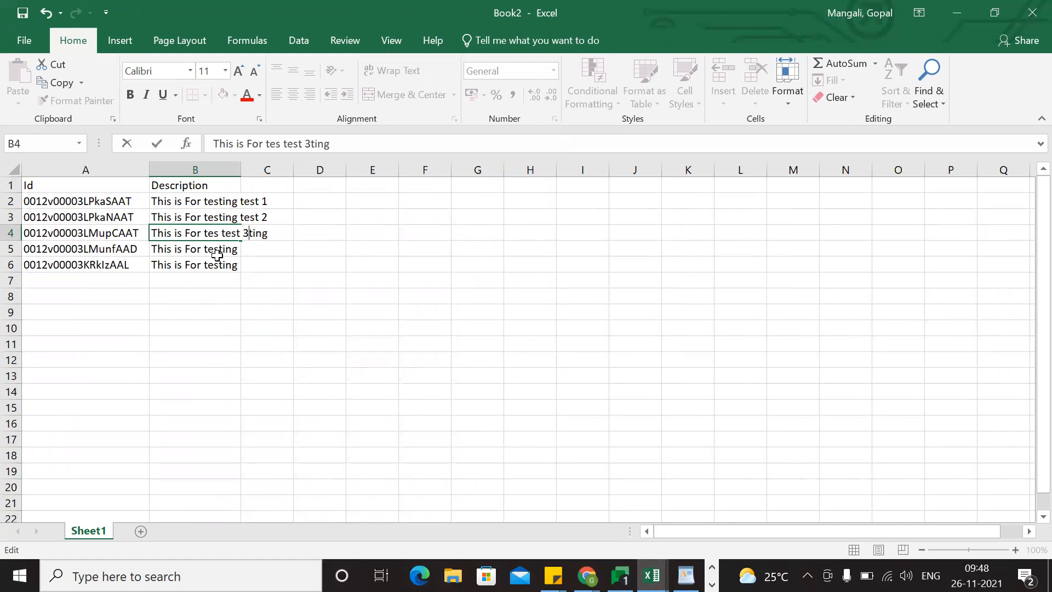
key("Return")
key("Return")
Change the Description in cell B6 to "This is For te+B27sting".
key("ctrl+Up")
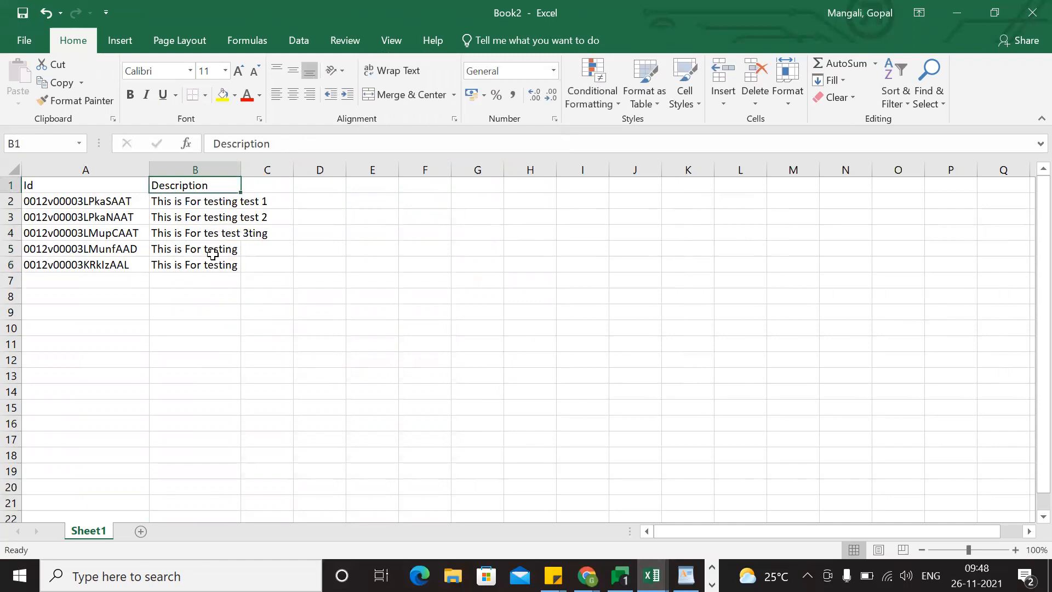
key("Page_Down")
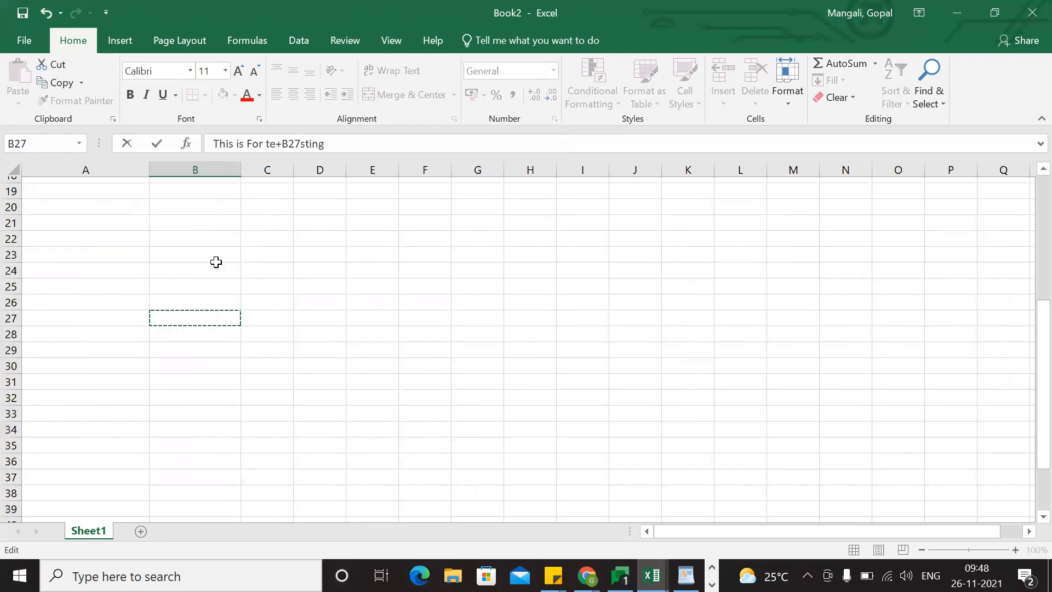
key("Escape")
left_click_drag(219, 259, 214, 261)
left_click(209, 289)
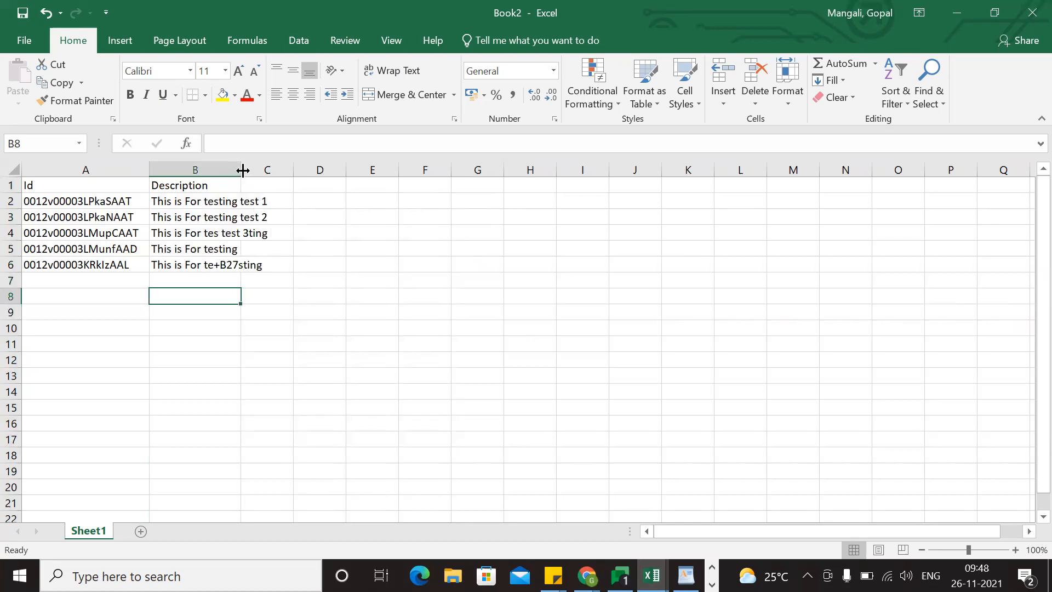
Widen column B to fit the Description texts and copy the range A1:B6.
left_click_drag(243, 171, 271, 171)
left_click(318, 362)
left_click_drag(48, 187, 246, 265)
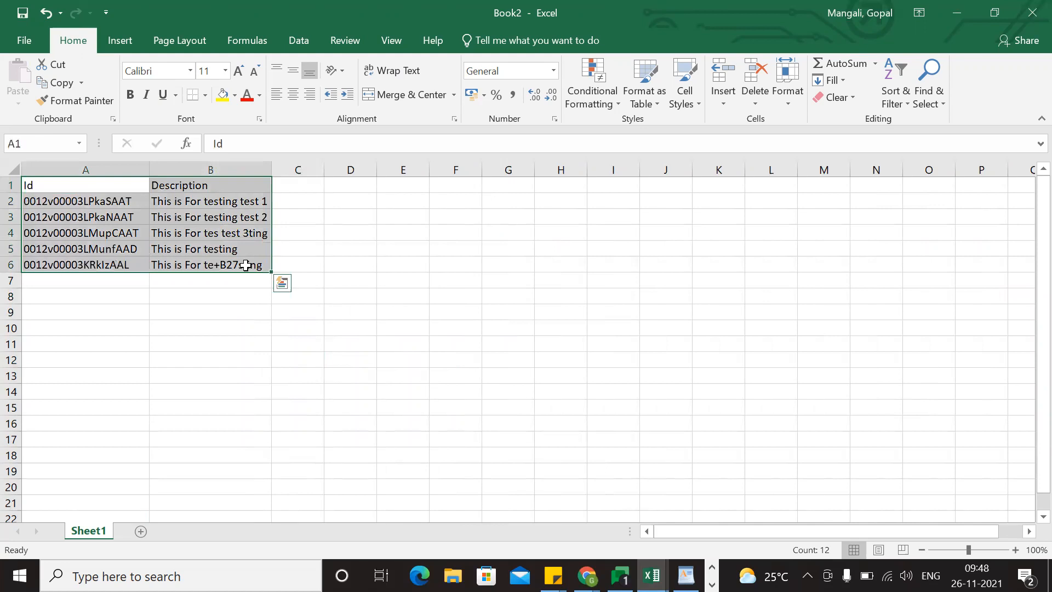
key("ctrl+c")
Switch to the Data Export page in Chrome and open the Salesforce inspector panel.
key("alt+Tab")
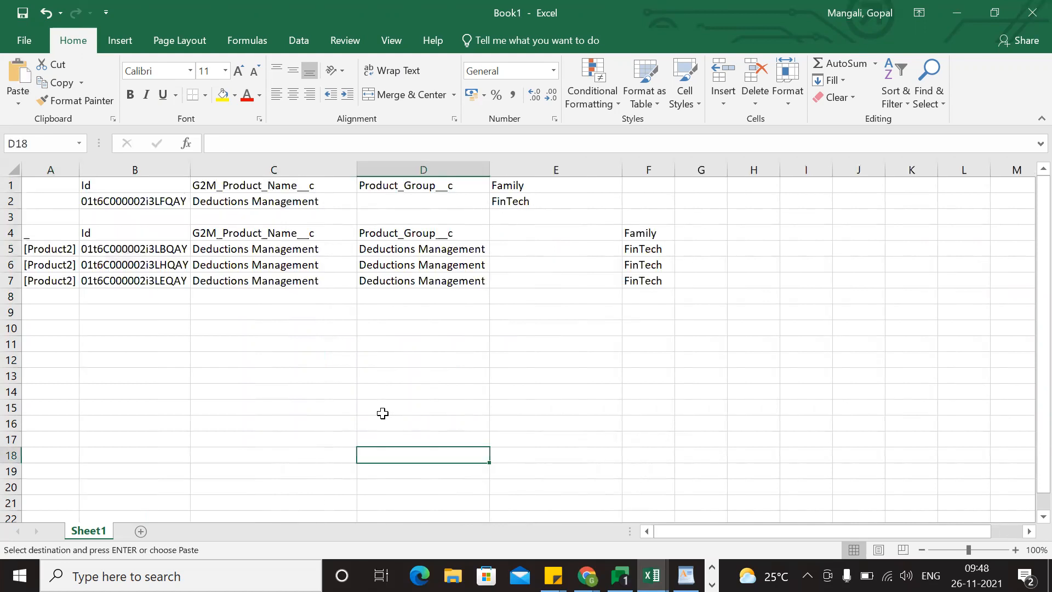
key("alt+Tab")
key("alt+Tab")
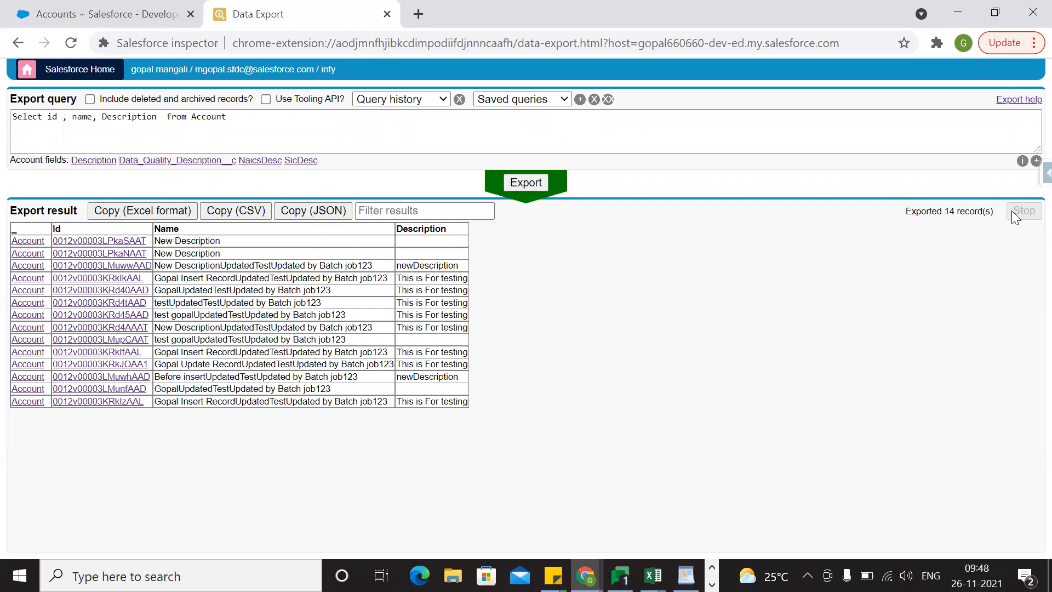
left_click(1043, 174)
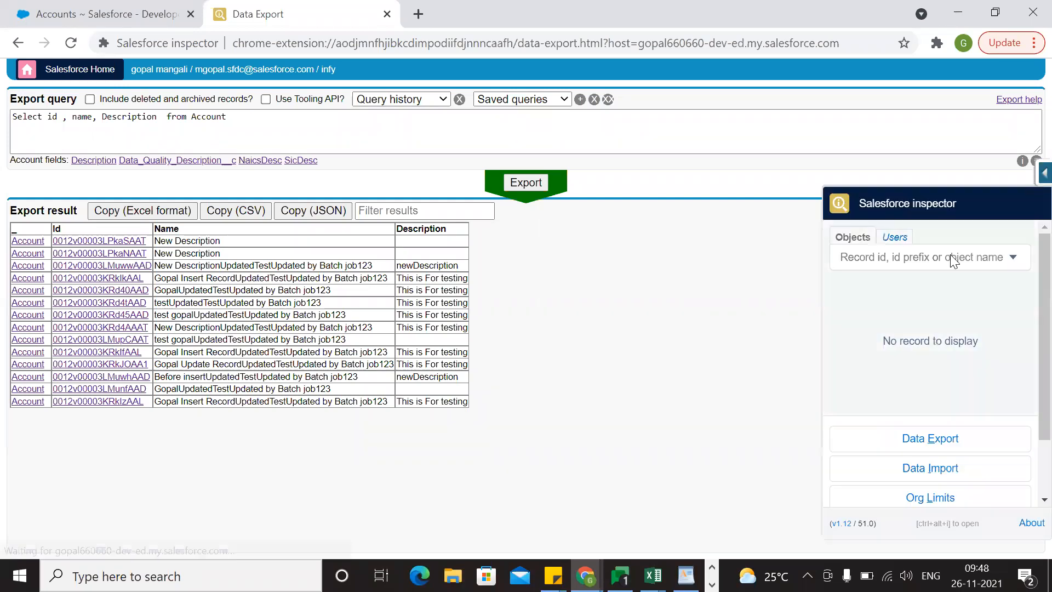
Open Data Import from the Salesforce inspector panel and set the import action to Update.
scroll(940, 340, "down", 2)
left_click(934, 401)
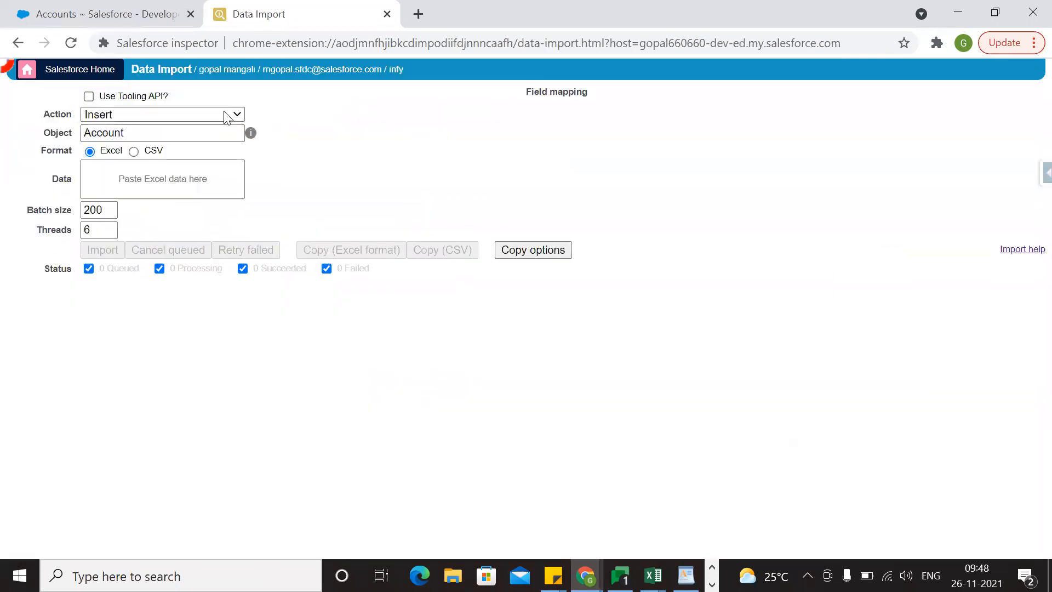
left_click(222, 115)
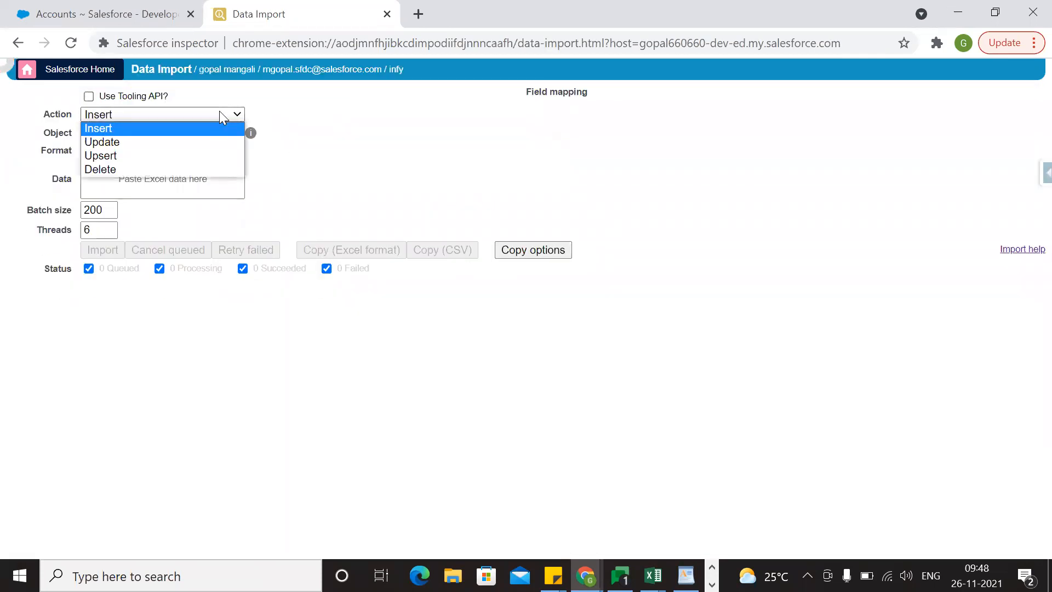
left_click(139, 142)
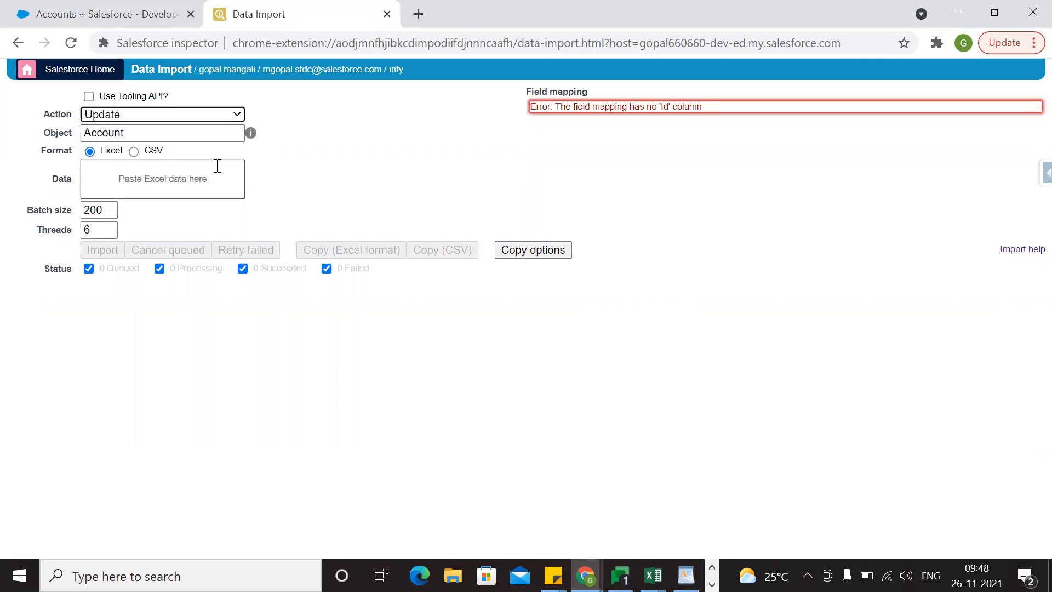
Clear the import object and select Account as the object again.
left_click(198, 134)
key("BackSpace")
key("BackSpace")
key("BackSpace")
key("BackSpace")
key("BackSpace")
key("BackSpace")
key("BackSpace")
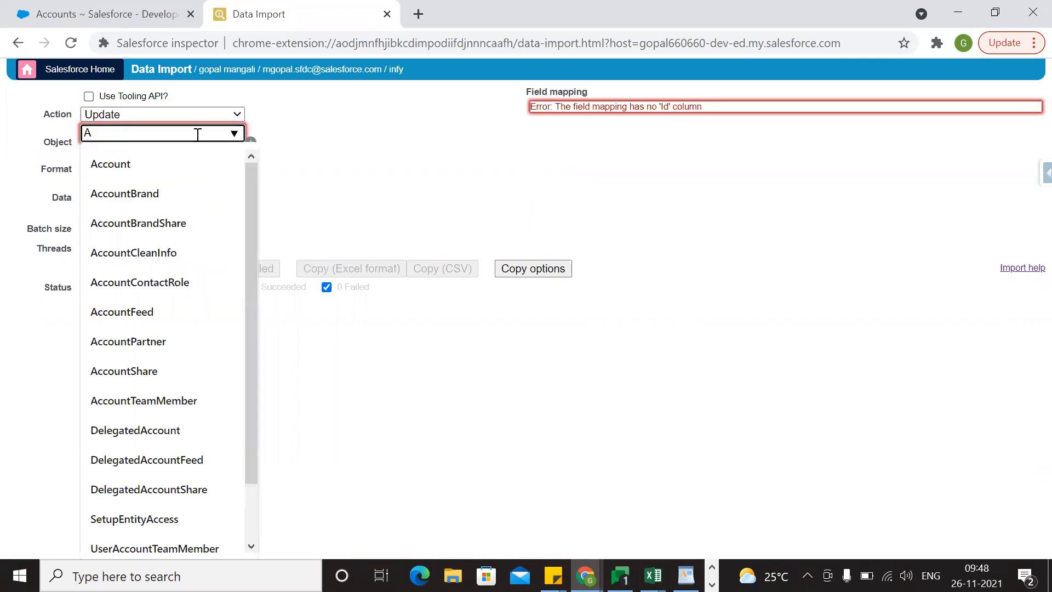
type("a")
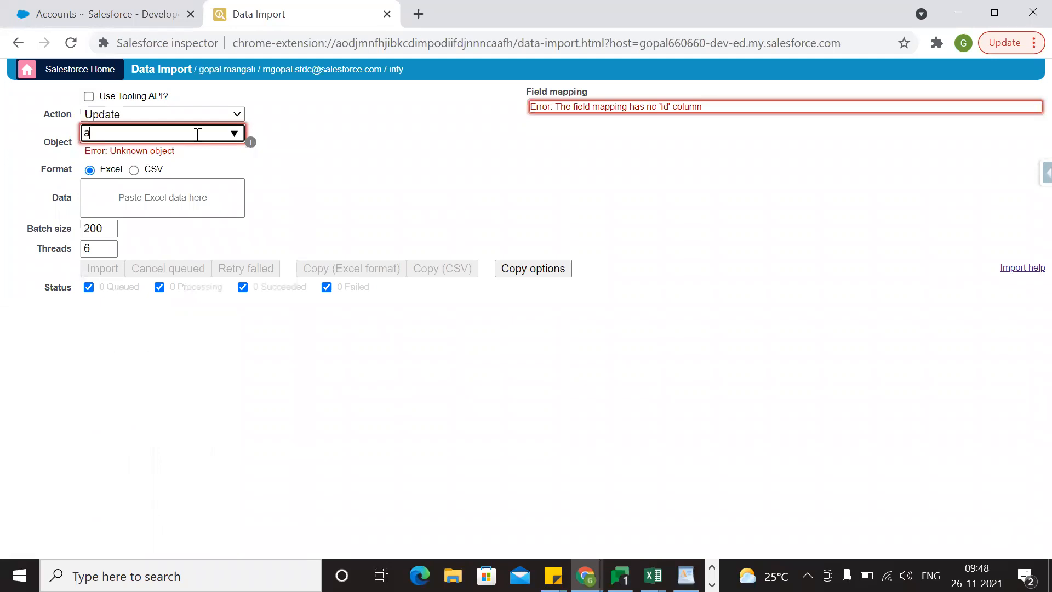
type("ccoint")
key("BackSpace")
key("BackSpace")
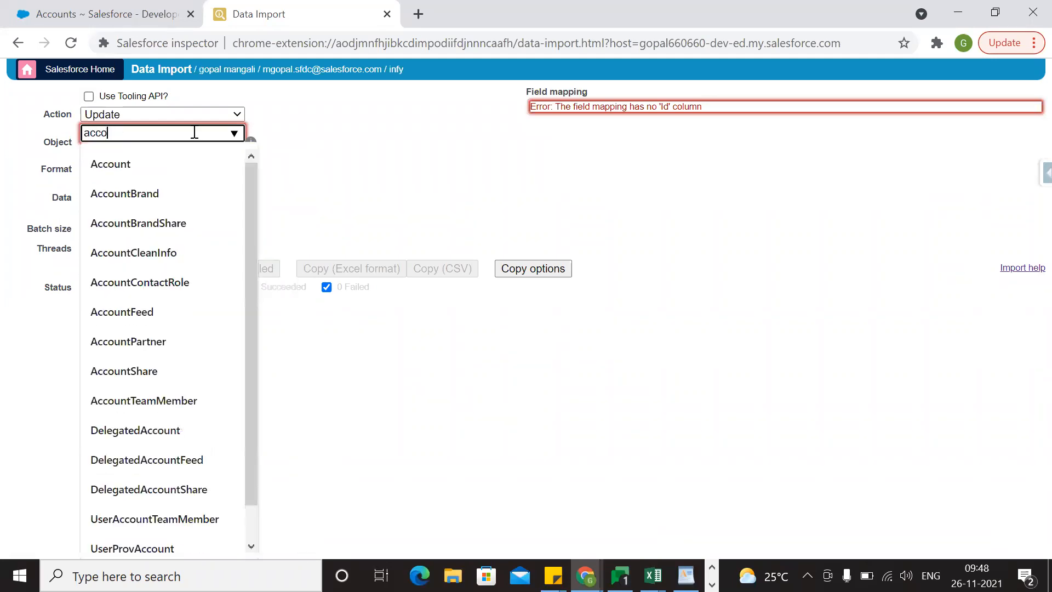
left_click(132, 160)
left_click(339, 190)
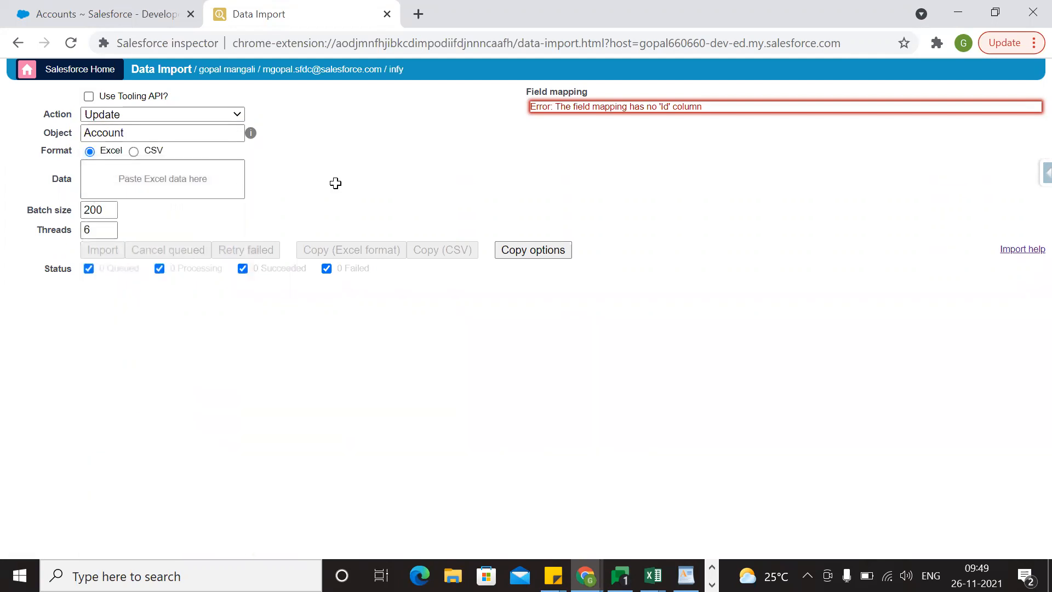
Paste the Id and Description rows copied from Book2 as the Excel-format import data.
key("alt+Tab")
key("alt+Tab")
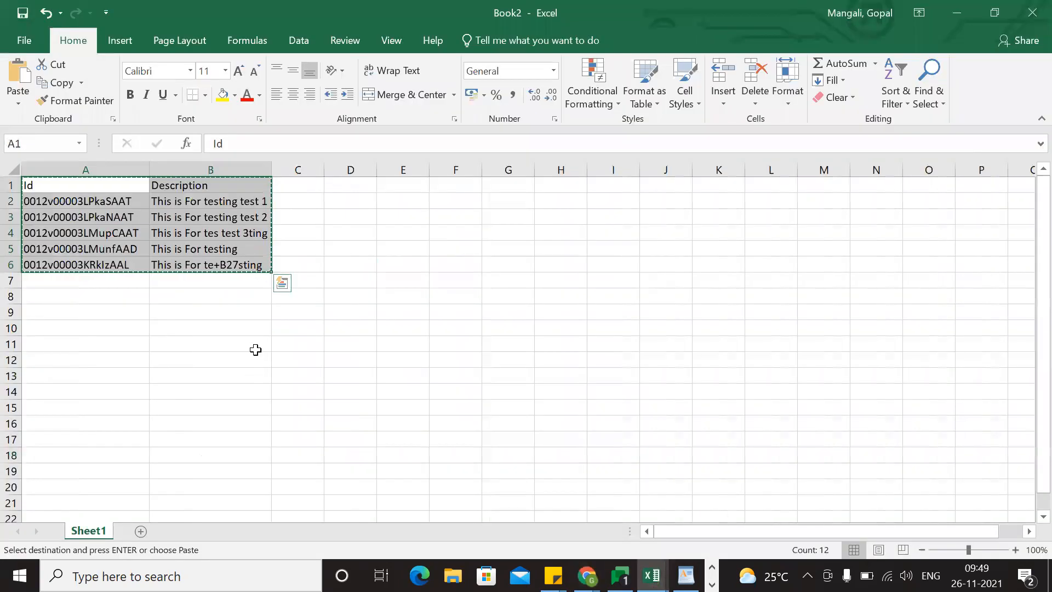
key("alt+Tab")
key("alt+Tab")
key("Tab")
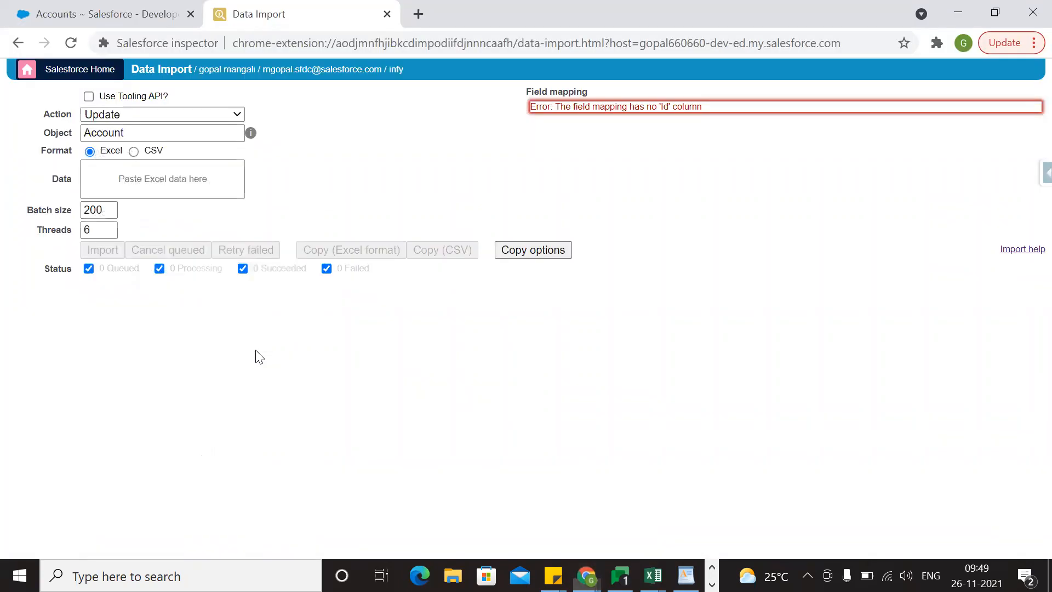
left_click(115, 171)
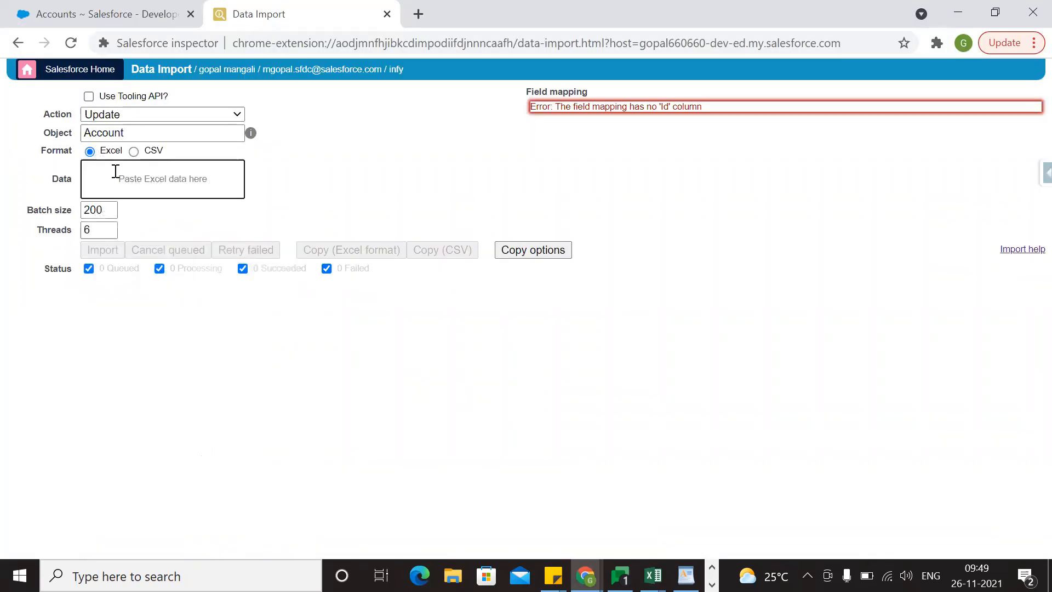
key("ctrl+v")
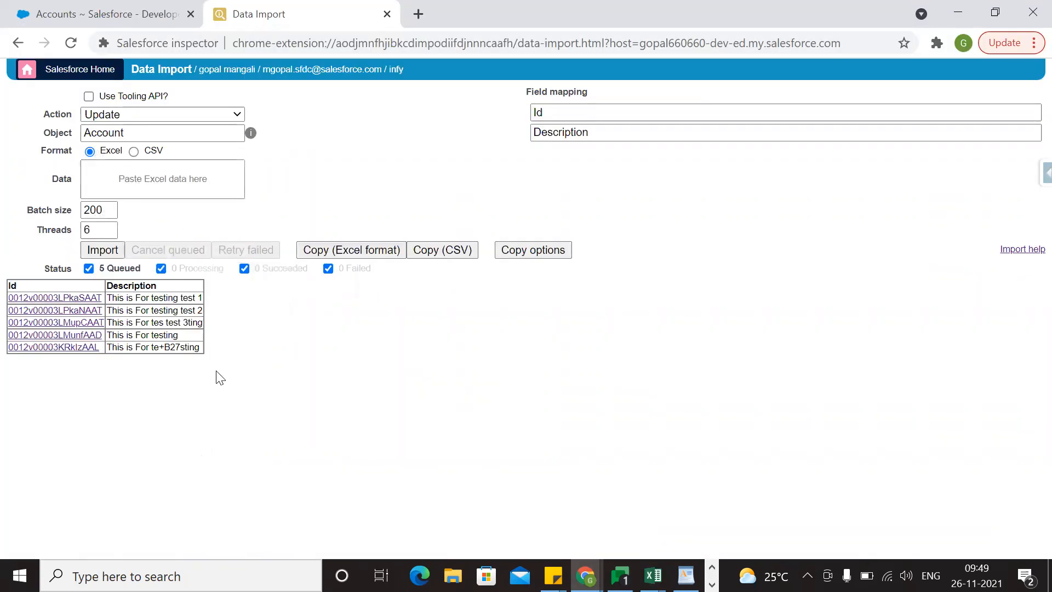
Try to open the first queued account's Id link in a new browser tab.
right_click(74, 298)
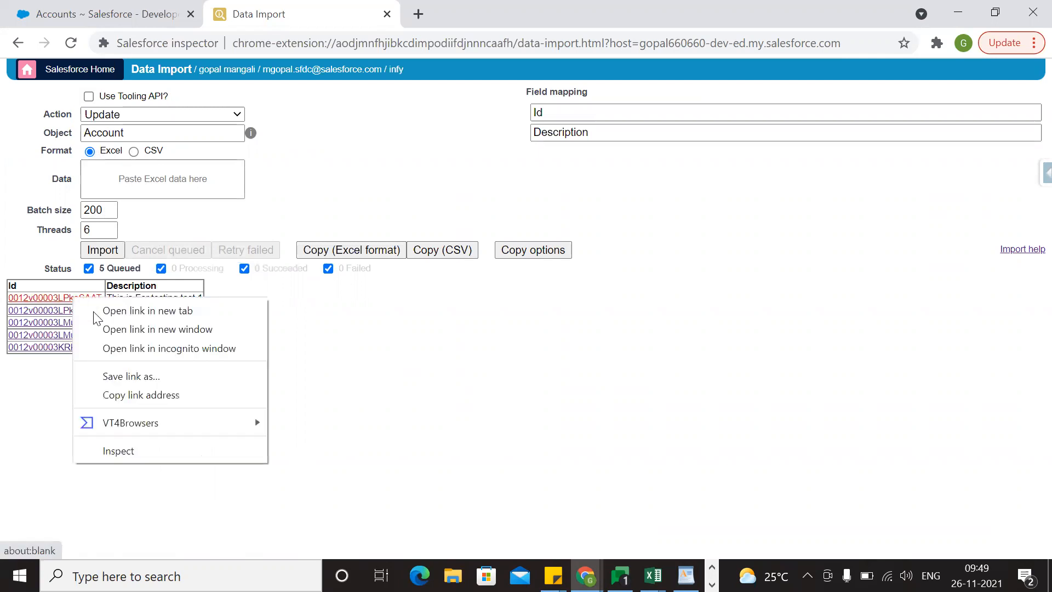
left_click(96, 311)
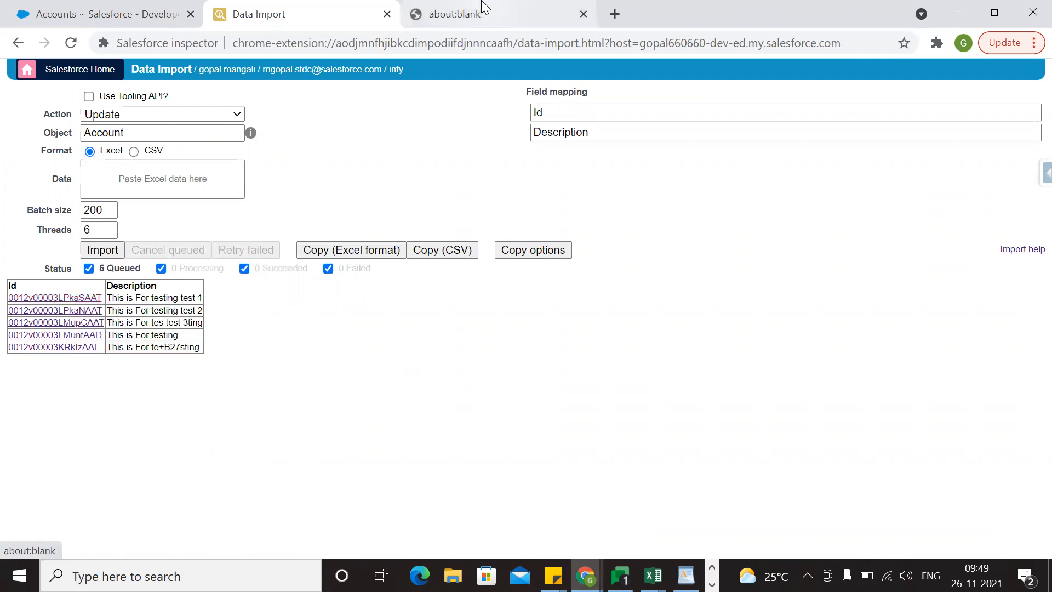
left_click(483, 8)
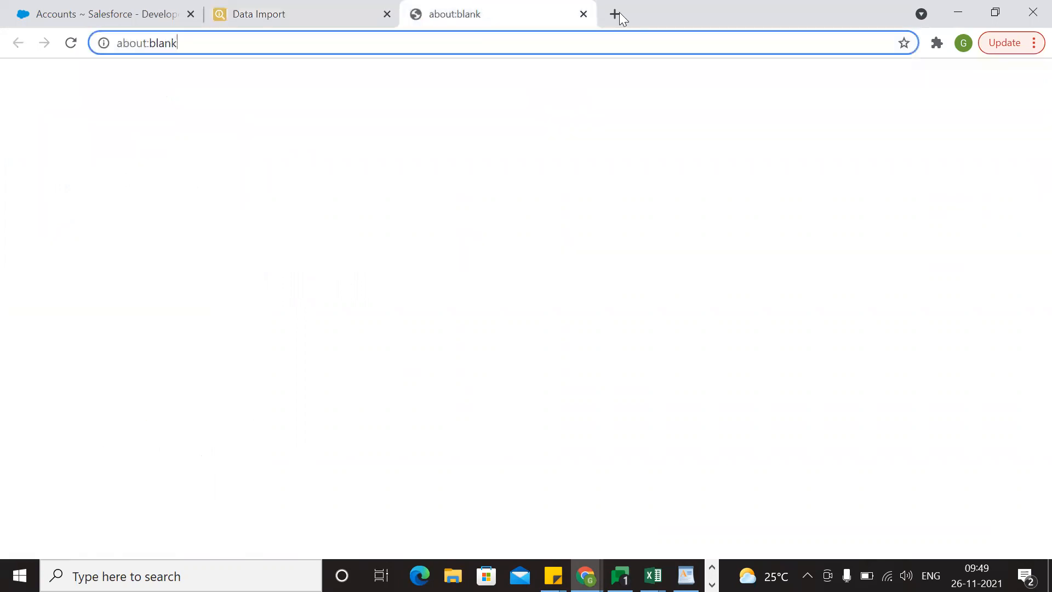
left_click(585, 13)
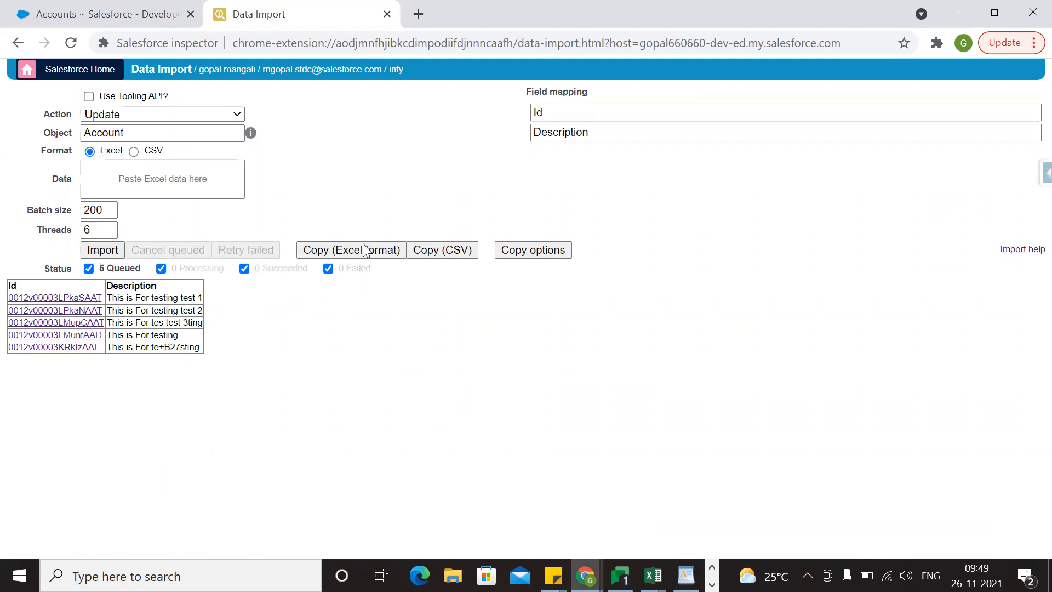
Import the queued account updates into Salesforce and confirm the data modification.
left_click(116, 249)
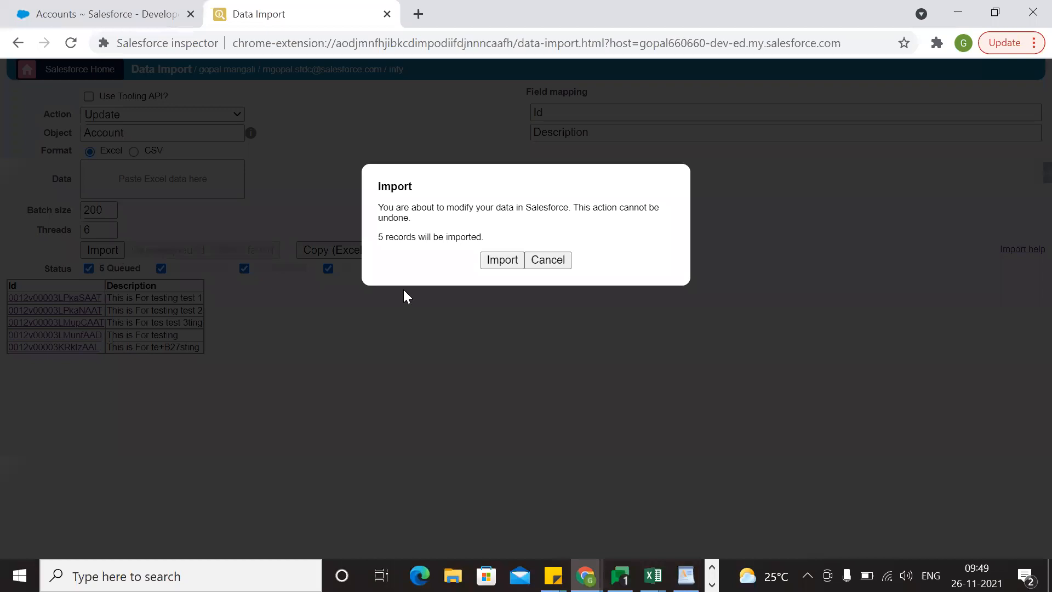
left_click(500, 262)
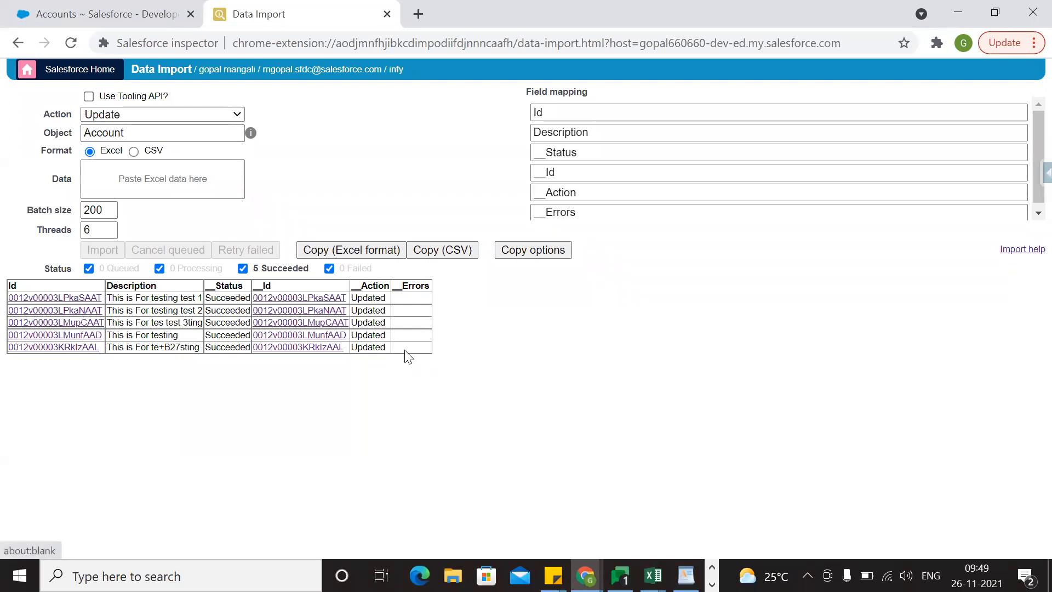
View the first updated account in Salesforce and check its Description under Other Information.
left_click(314, 299)
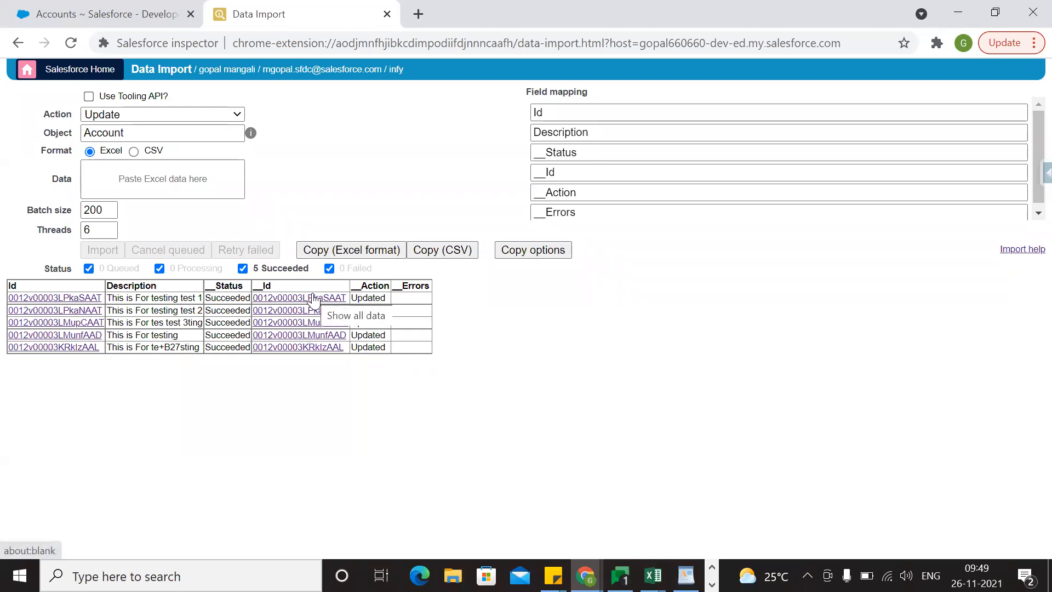
left_click(296, 300)
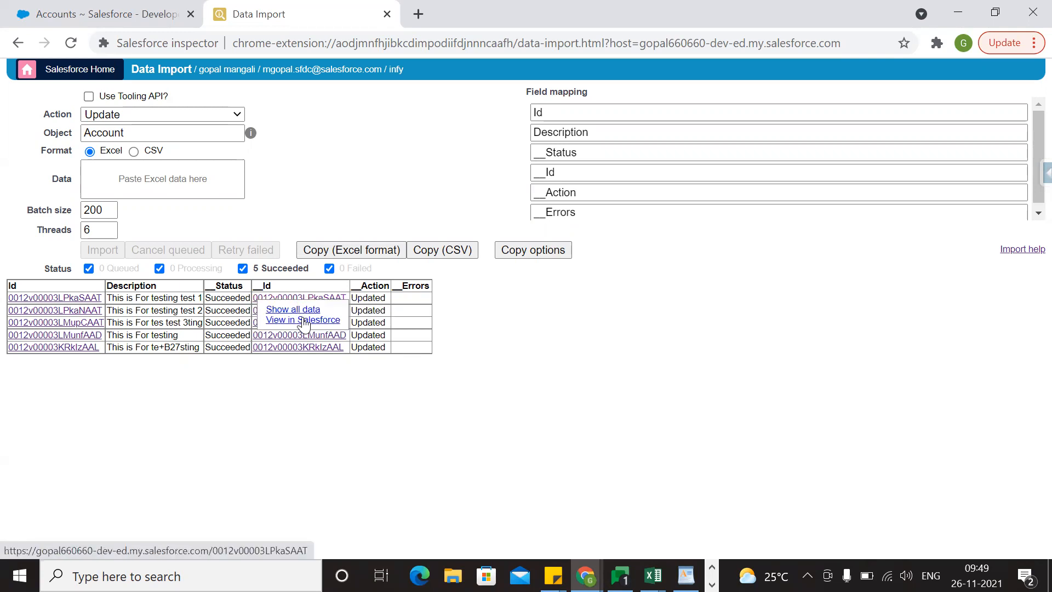
left_click(304, 321)
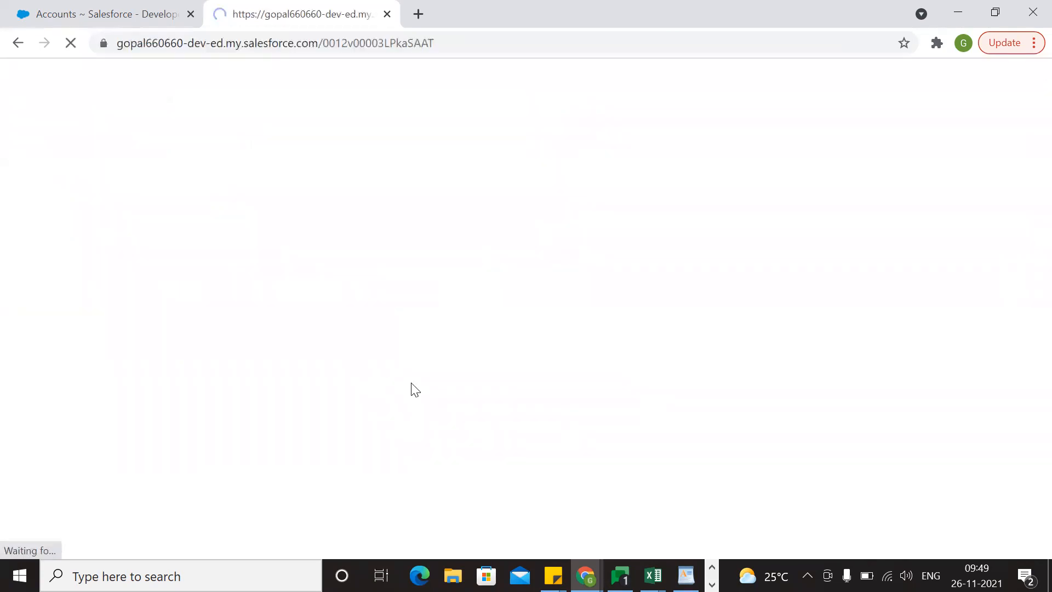
scroll(336, 307, "down", 10)
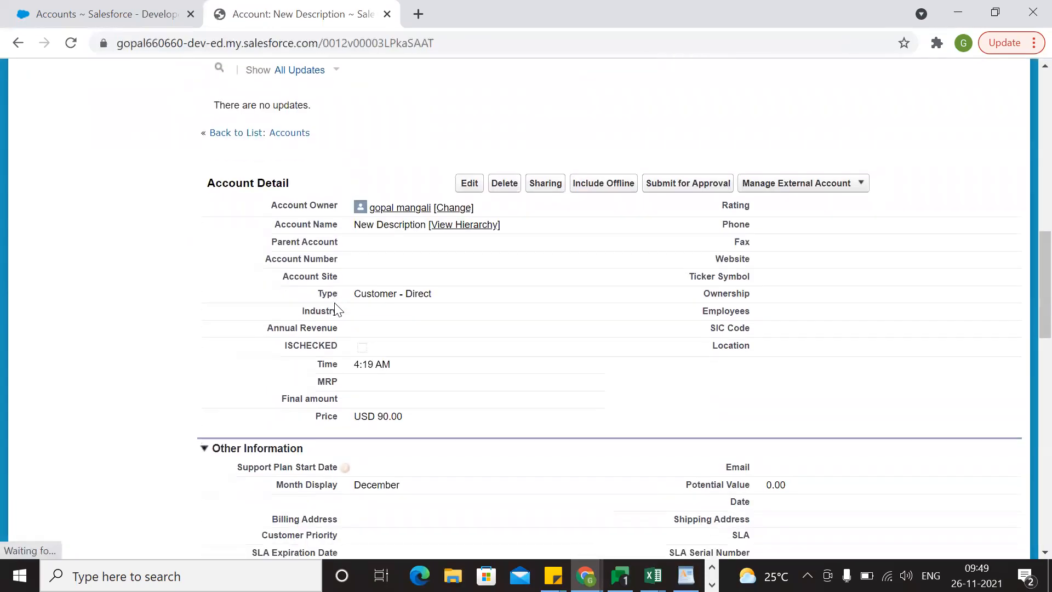
scroll(557, 443, "down", 5)
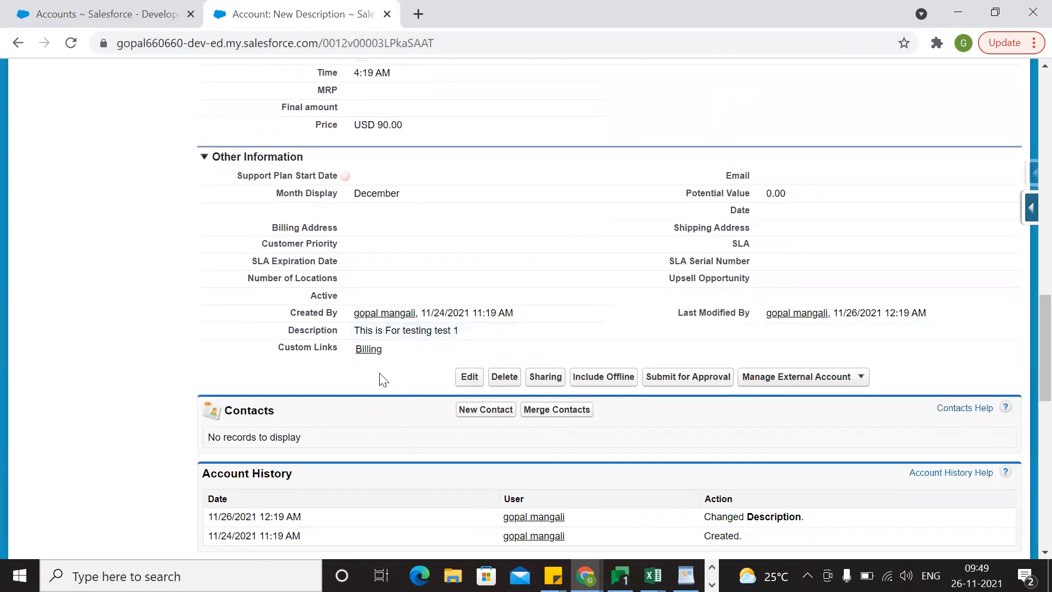
scroll(317, 346, "up", 3)
Switch to the Book2 workbook in Excel and copy the account Id in cell A4.
key("alt+Tab")
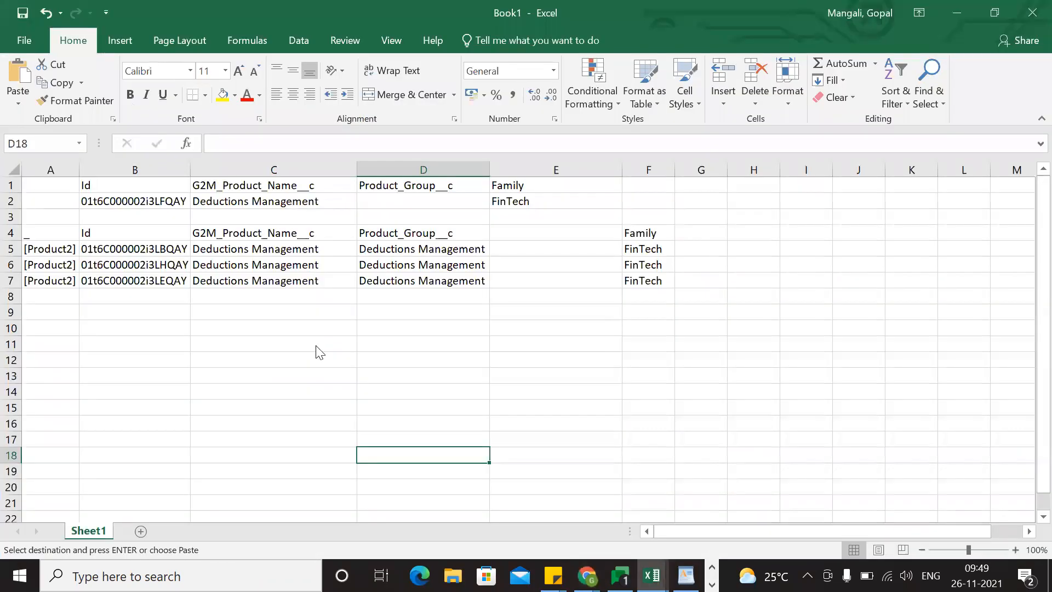
key("alt+Tab")
key("ctrl+a")
key("ctrl+c")
left_click(124, 296)
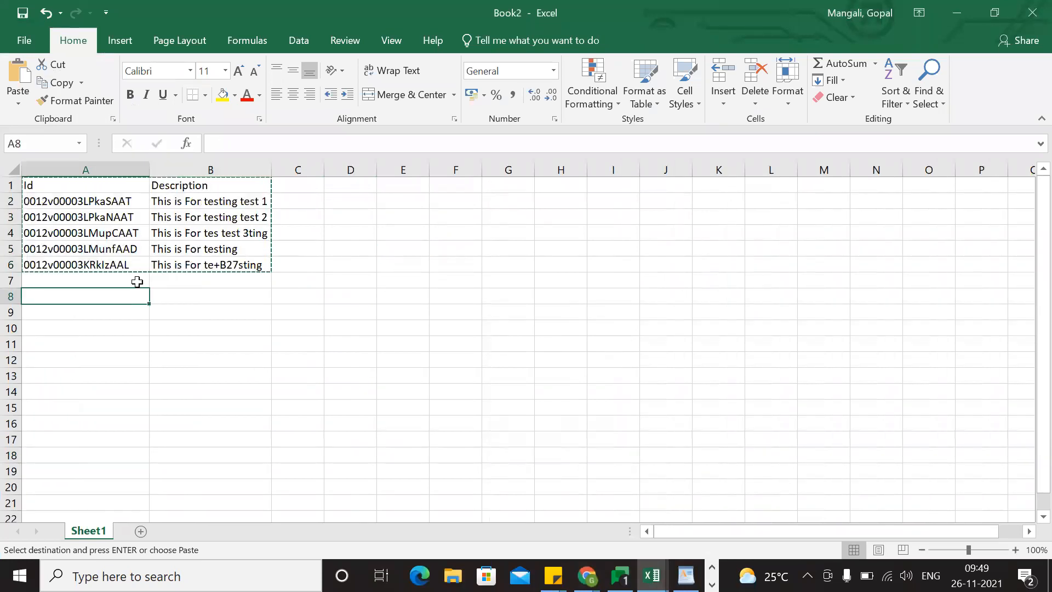
left_click(91, 234)
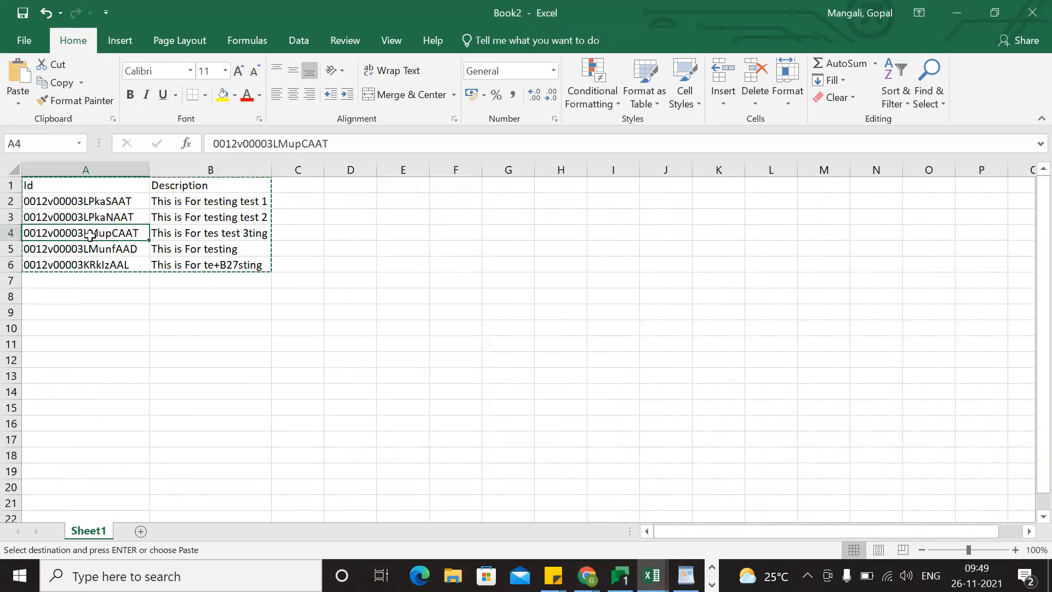
key("Escape")
key("ctrl+c")
Switch to Chrome, load the account record with the copied Id in place of the current one, and check its Description.
key("alt+Tab")
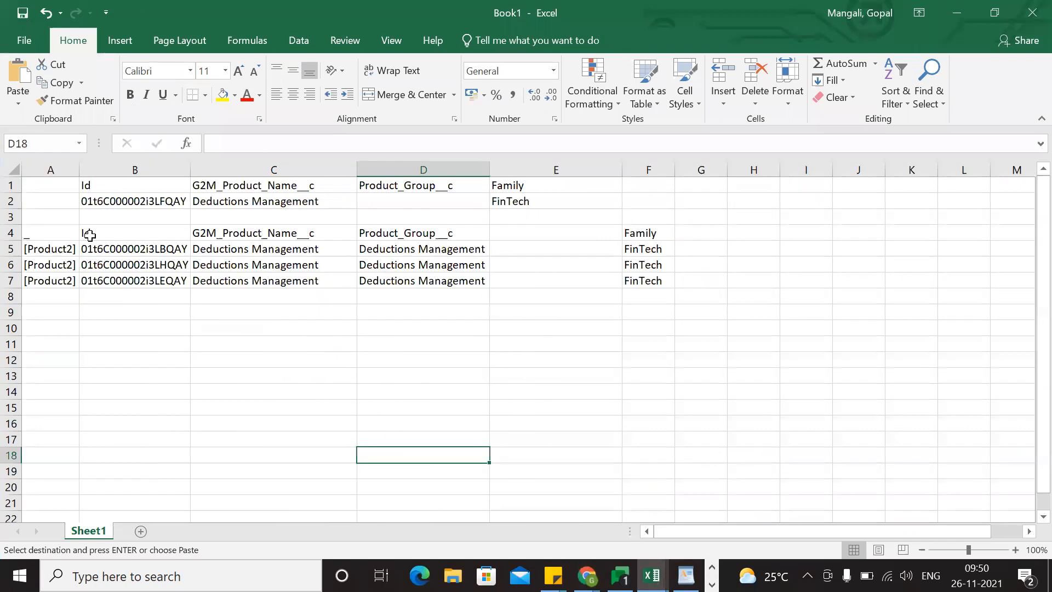
key("alt+Tab")
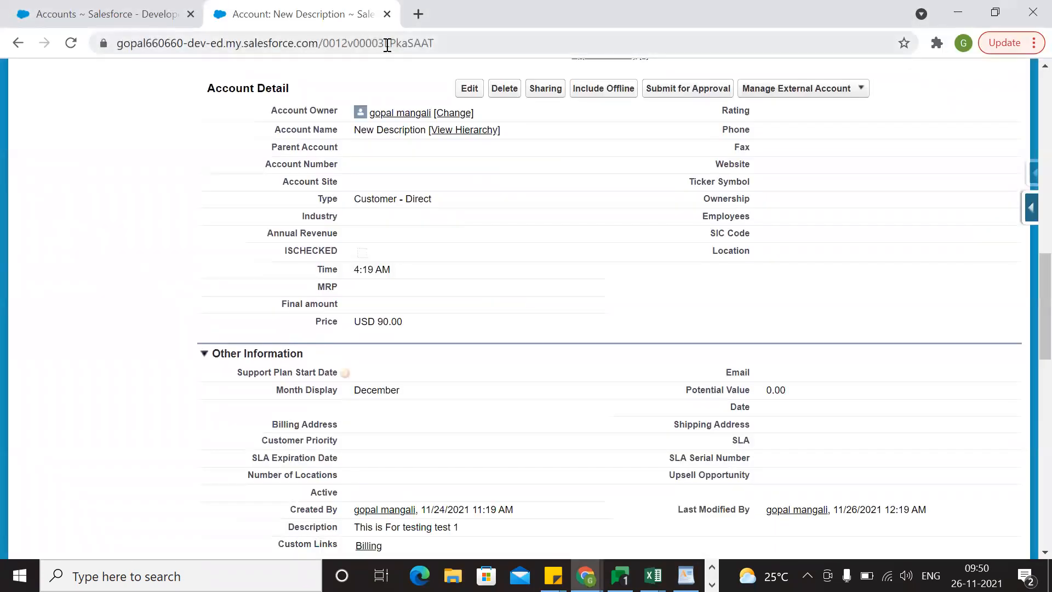
double_click(387, 44)
key("ctrl+v")
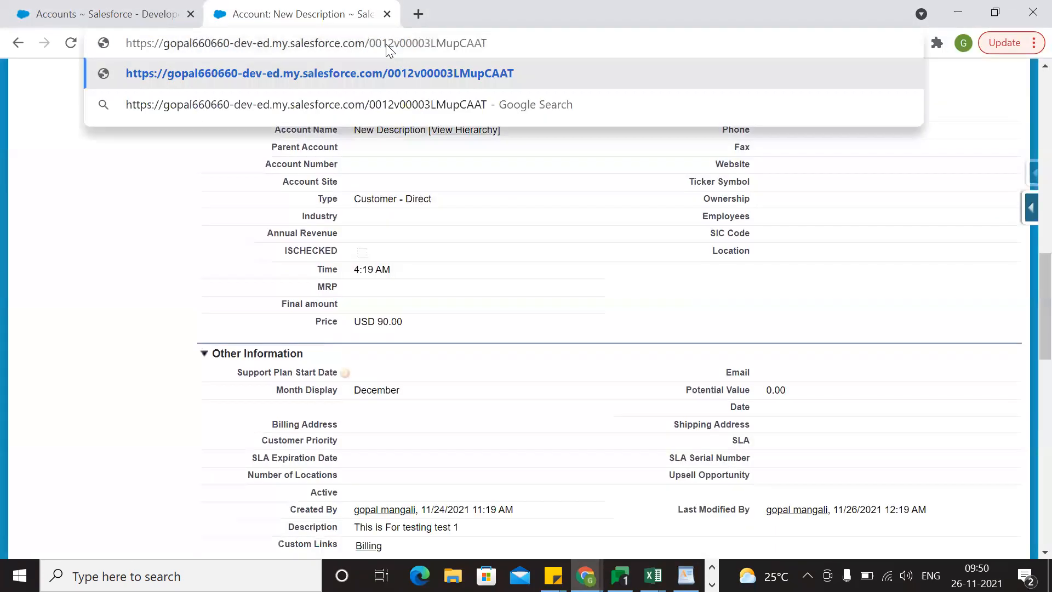
key("Return")
scroll(518, 388, "down", 6)
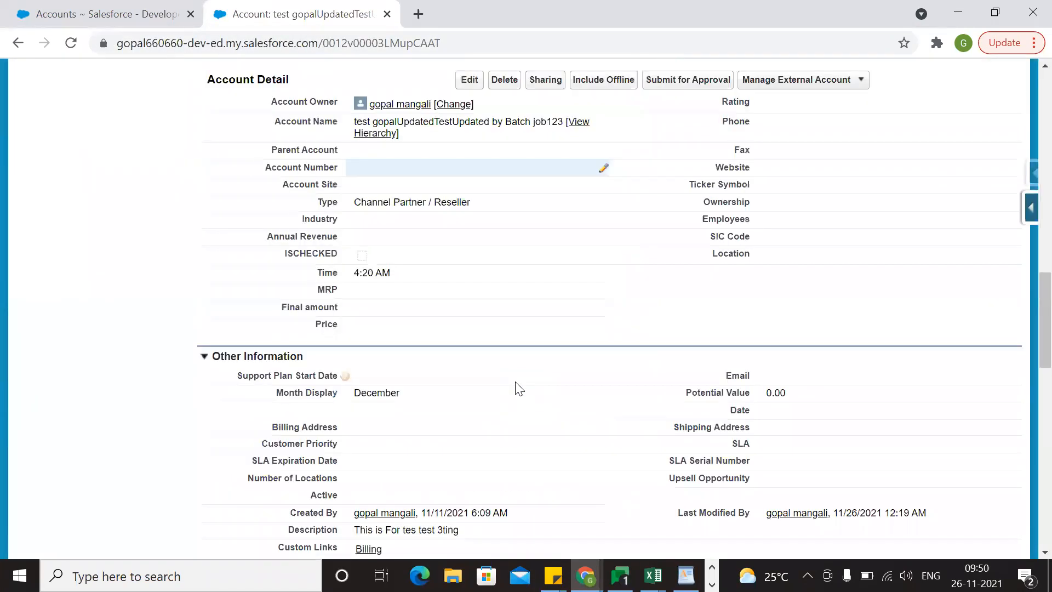
scroll(382, 307, "down", 5)
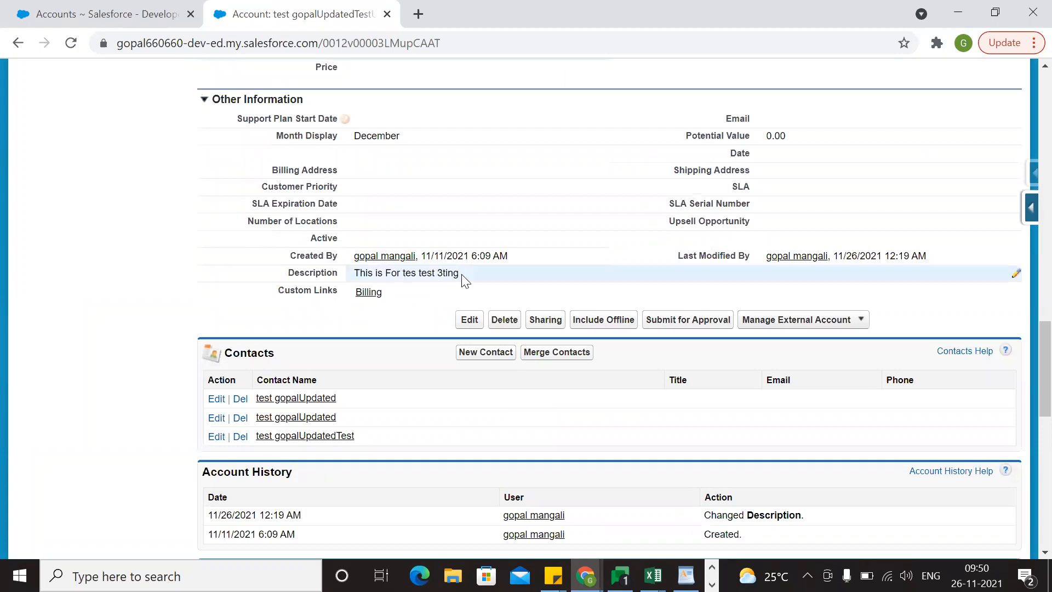
Compare the Description in cell B4 of the Book2 workbook with the Description on the open Salesforce account record.
key("alt+Tab")
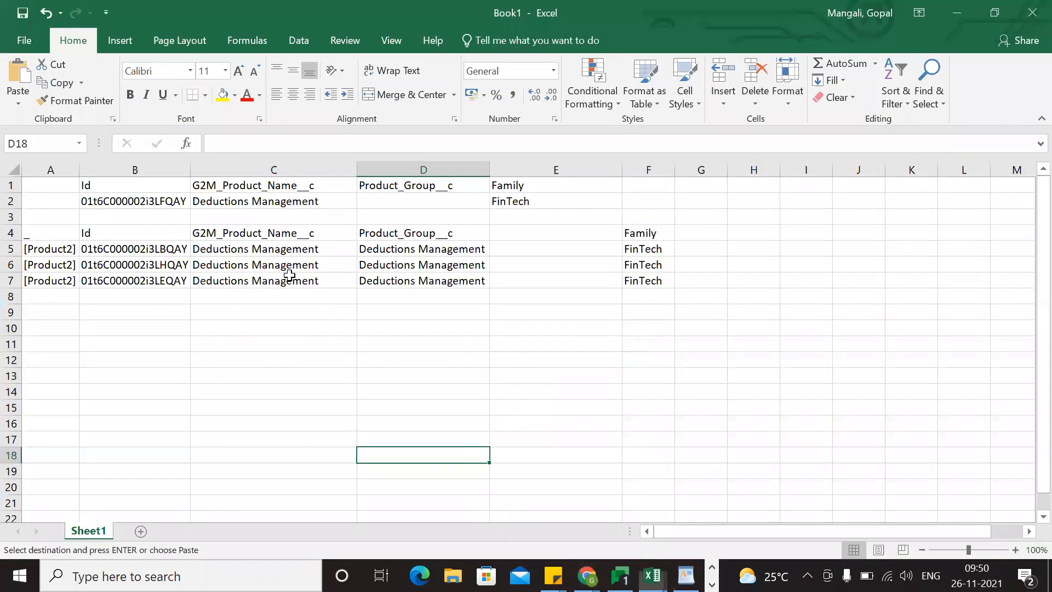
key("alt+Tab")
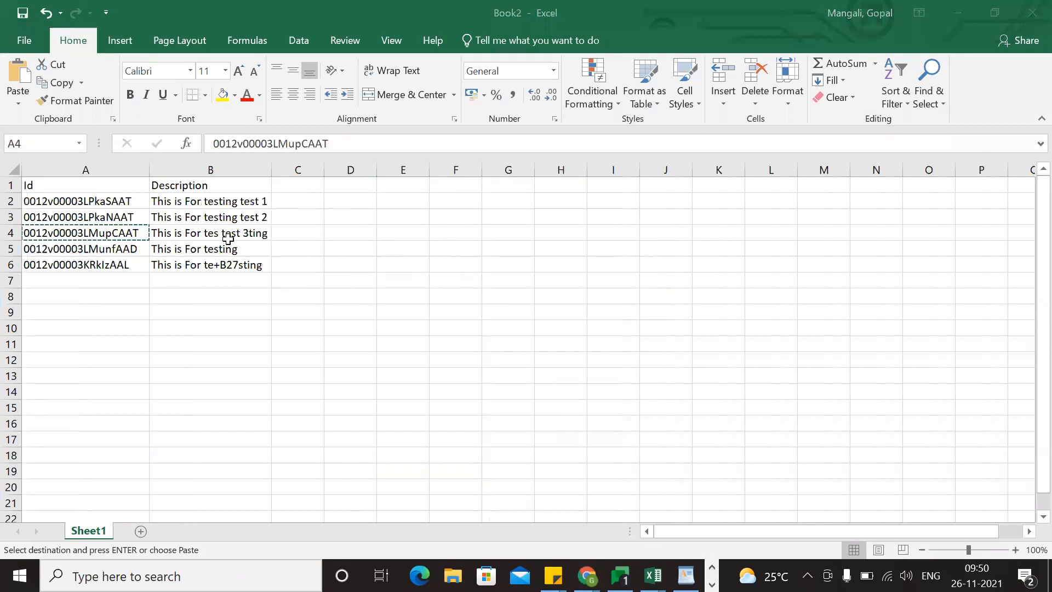
left_click(229, 239)
key("alt+Tab")
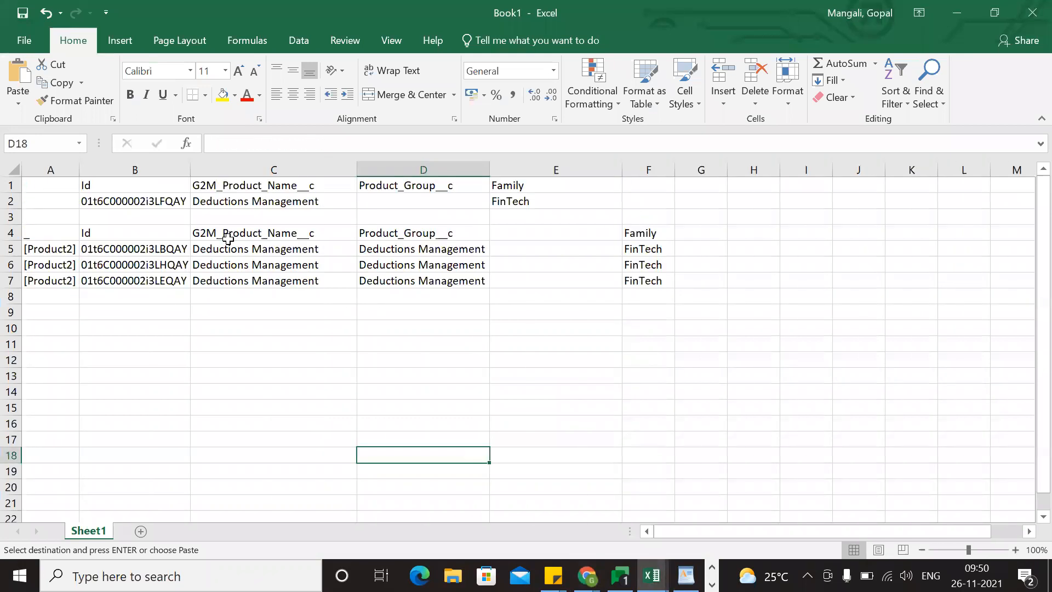
key("alt+Tab")
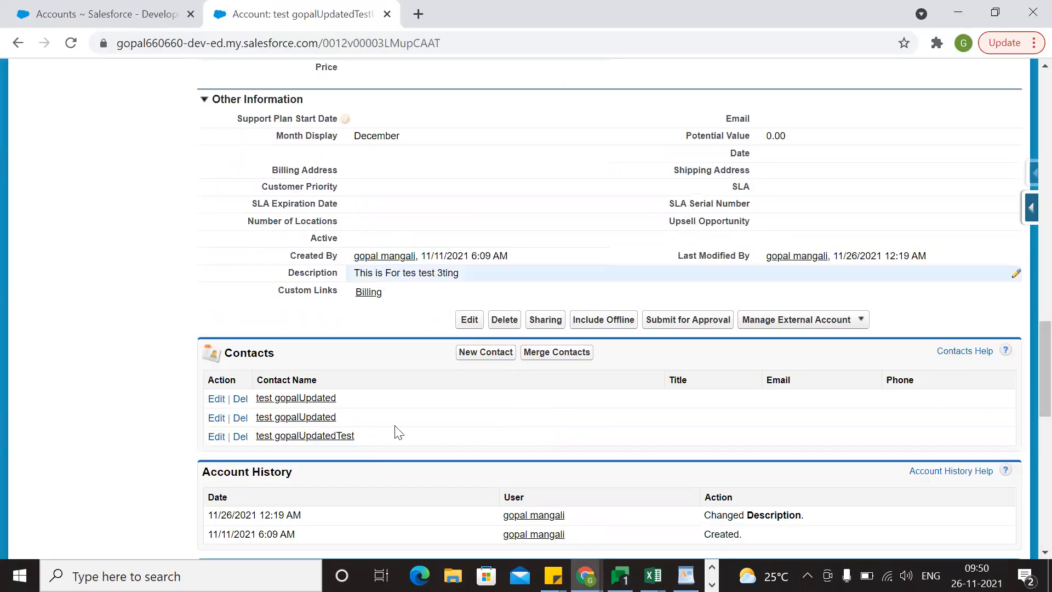
key("alt+Tab")
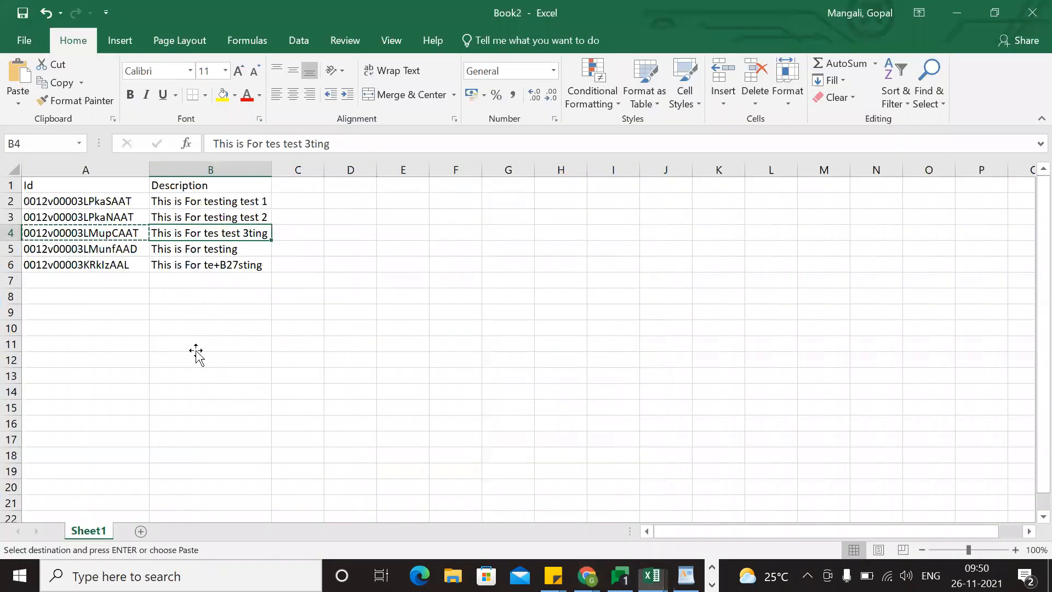
Switch to Chrome and export the account records' Id, Name and Description with Salesforce inspector's Data Export.
left_click(172, 343)
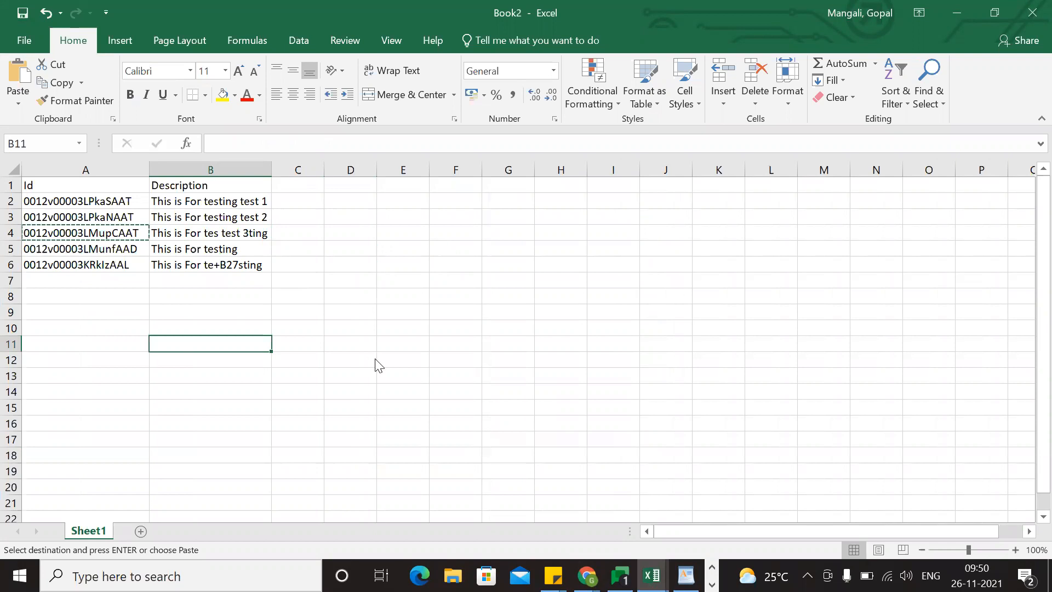
key("alt+Tab")
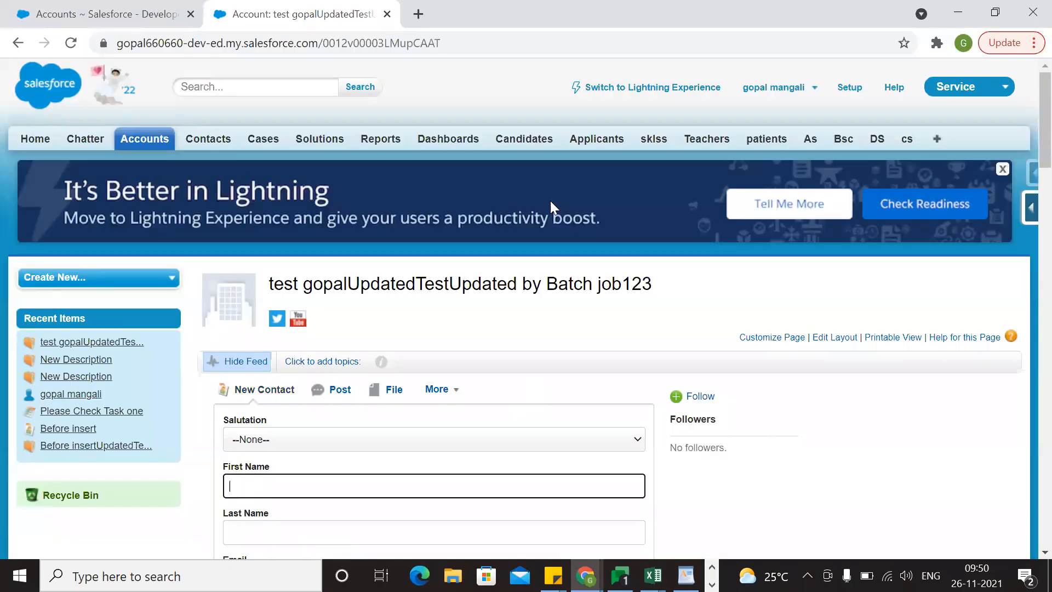
left_click(1029, 183)
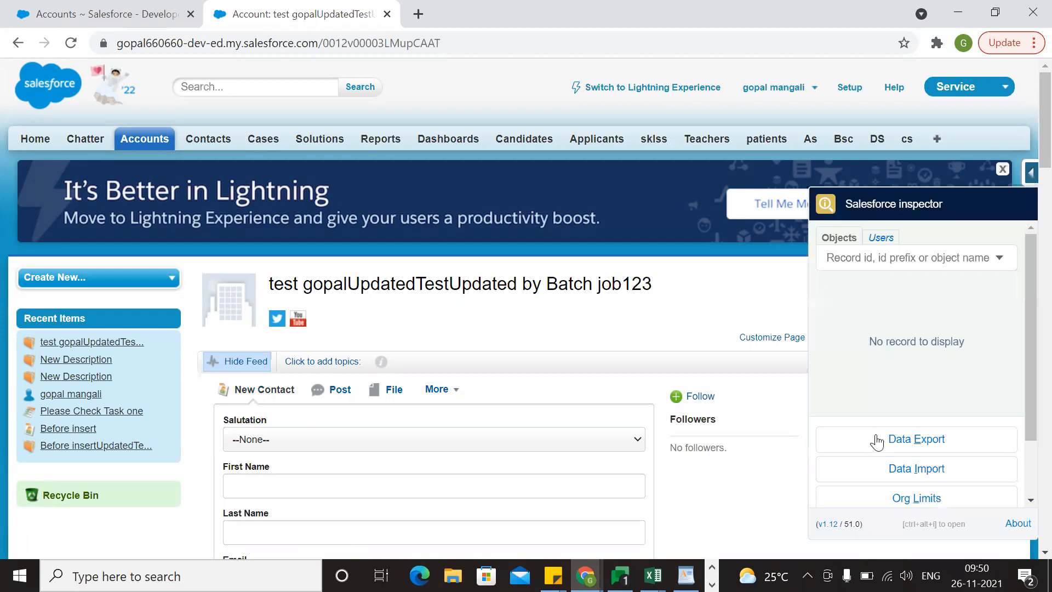
left_click(917, 439)
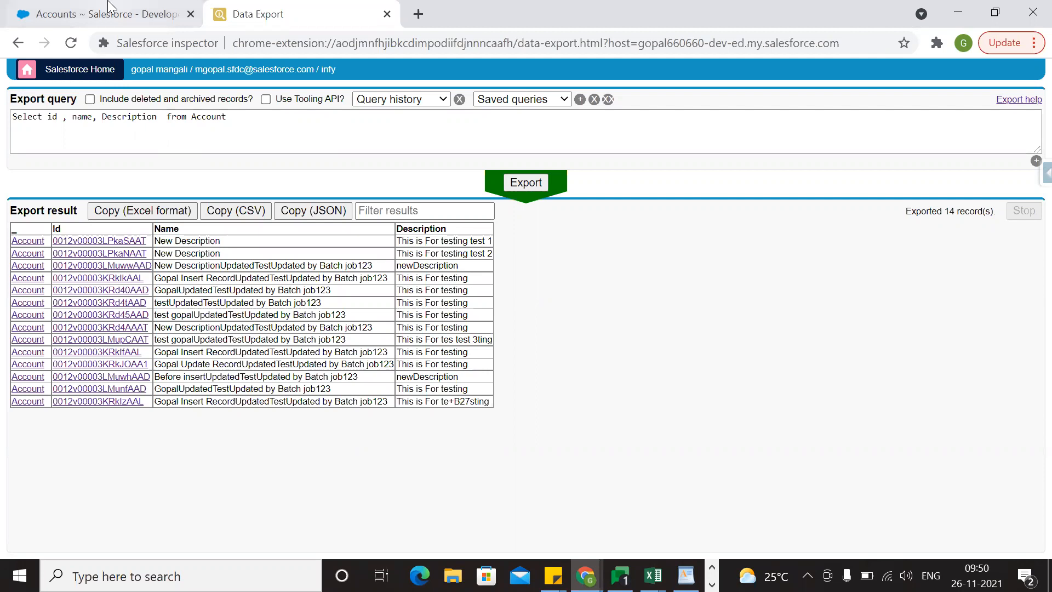
Open the account "Before insertUpdatedTestUpdated by Batch job123" in Salesforce and delete it.
key("ctrl+shift+Tab")
left_click(348, 307)
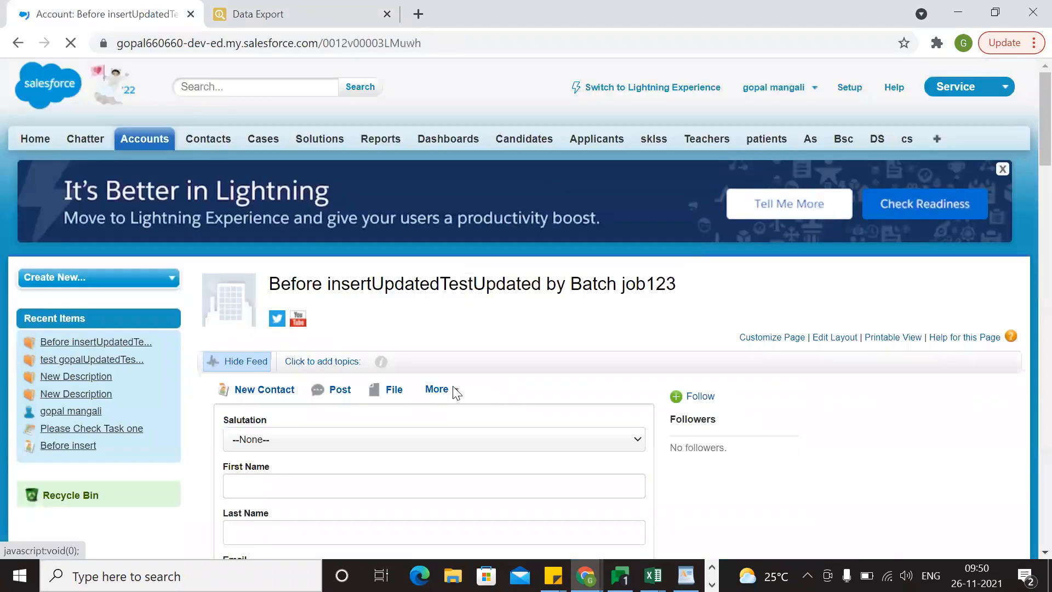
scroll(752, 275, "down", 5)
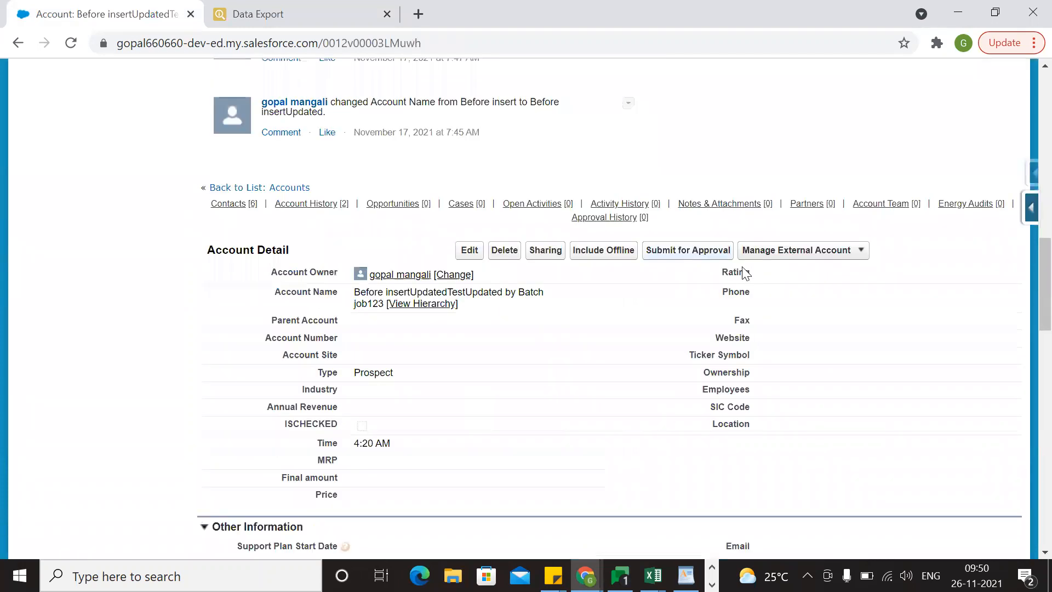
left_click(514, 256)
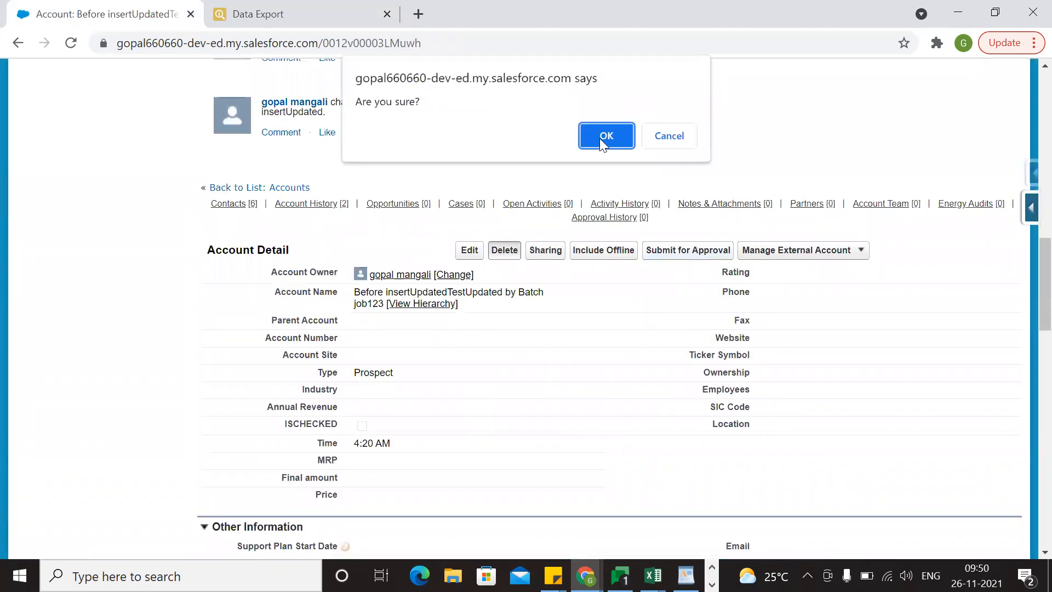
key("Return")
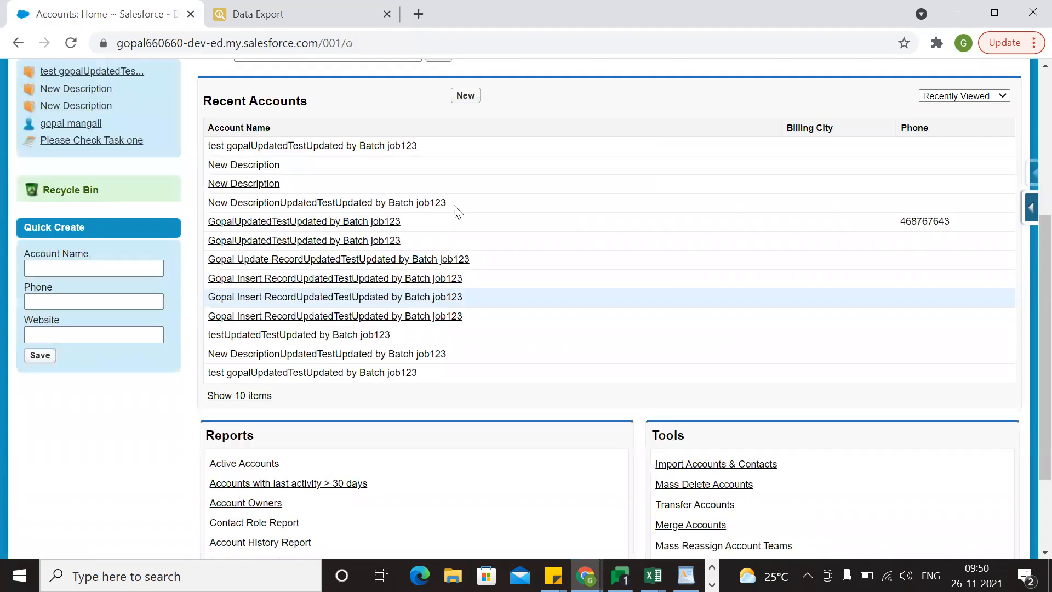
Show the All Accounts list in Salesforce and look through the remaining accounts.
left_click(437, 135)
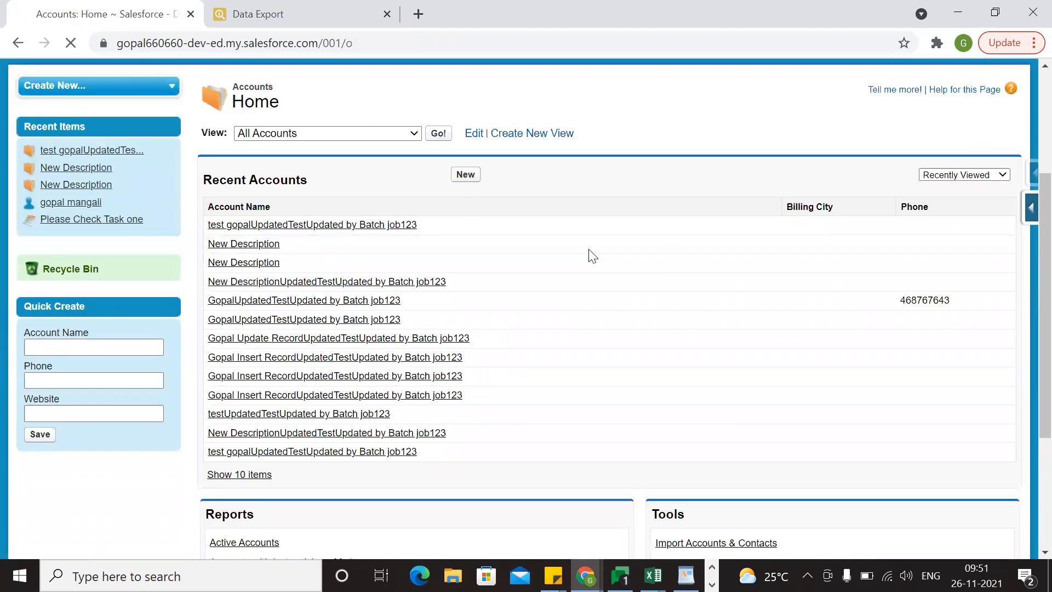
scroll(364, 441, "down", 1)
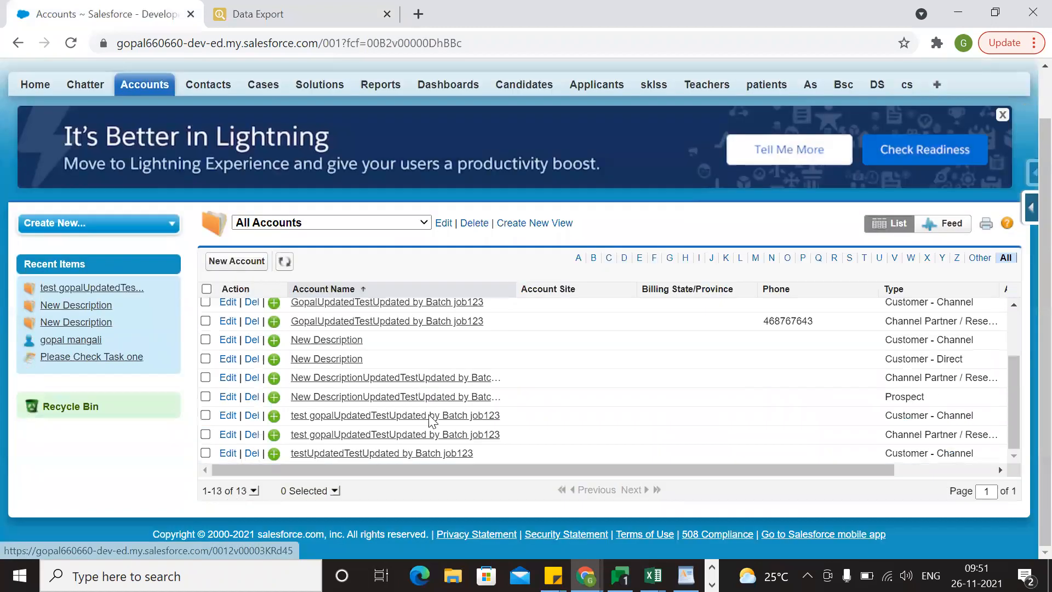
scroll(458, 315, "up", 1)
Rerun the account query in Data Export and copy the result in Excel format.
left_click(289, 8)
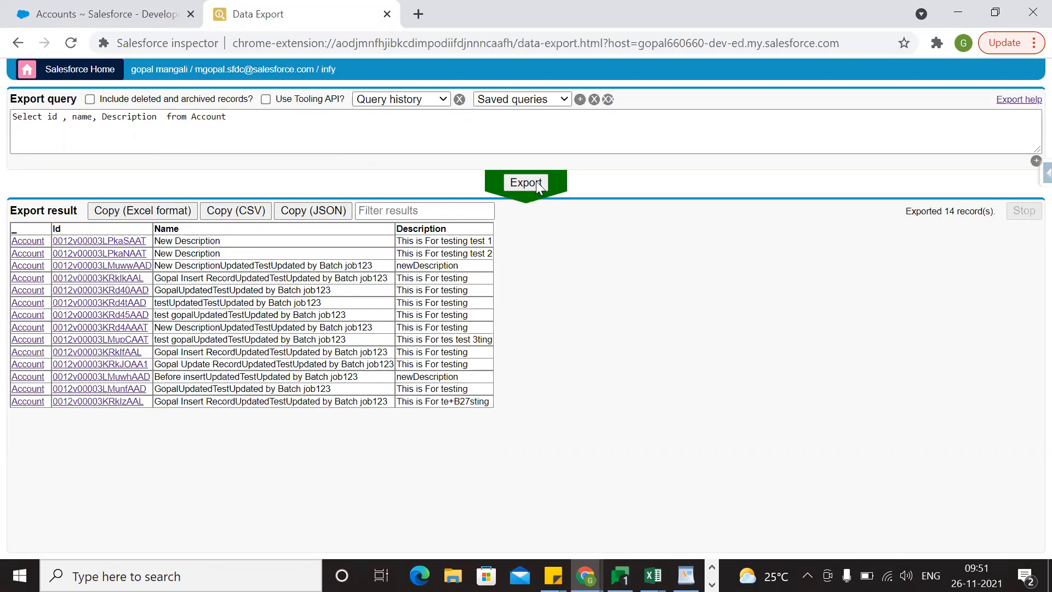
left_click(536, 181)
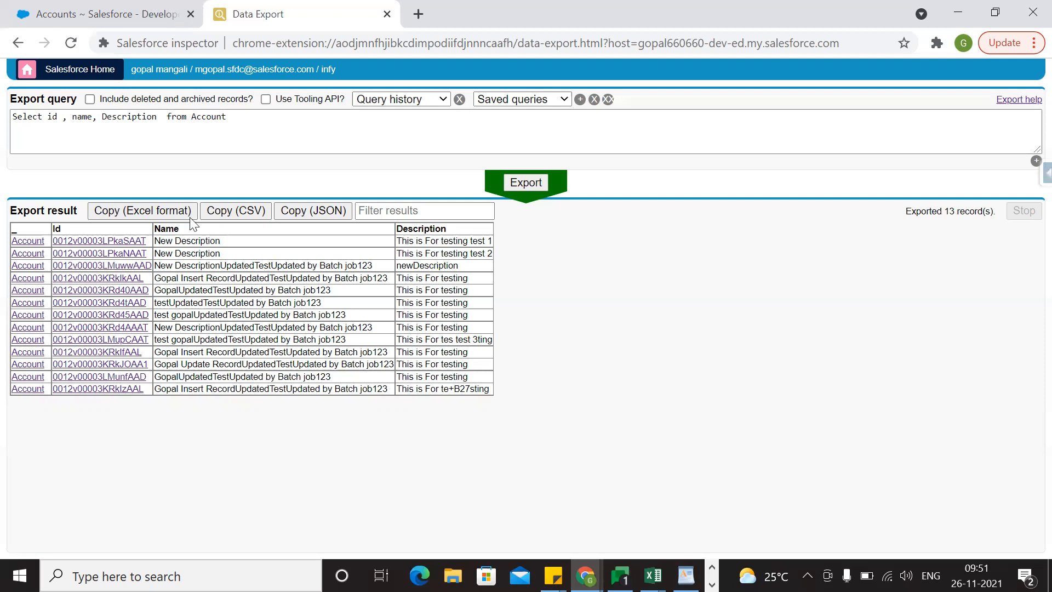
left_click(160, 213)
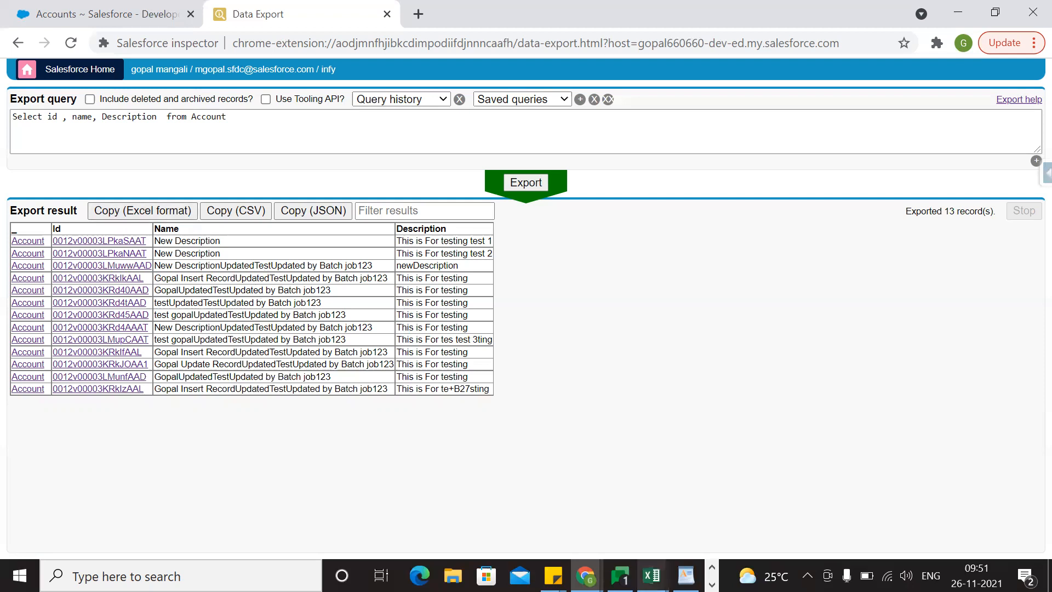
Switch to the Book2 workbook in Excel and paste the exported accounts starting at cell A9.
left_click(745, 515)
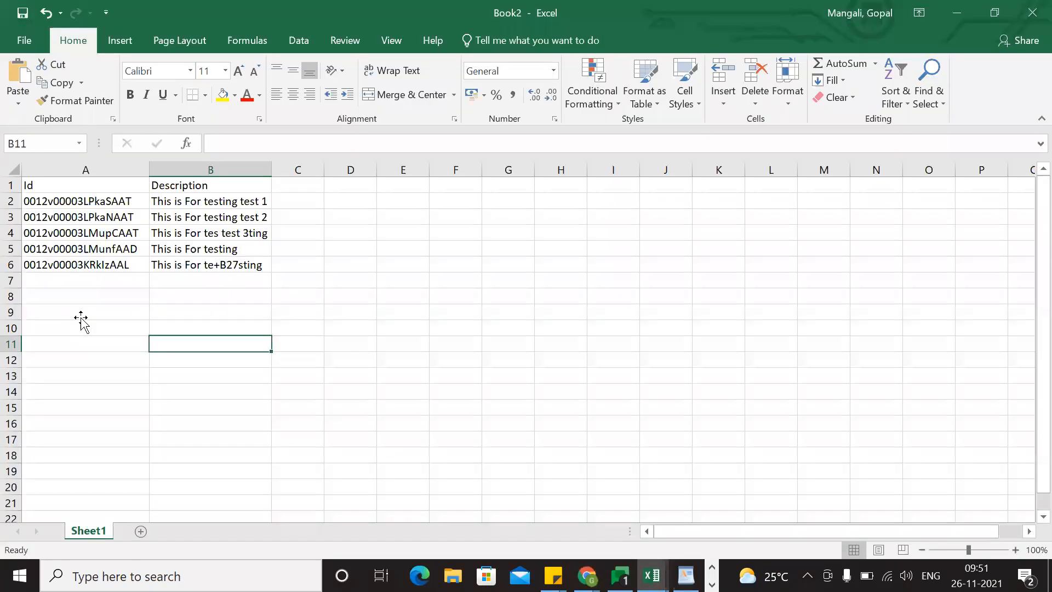
left_click(82, 315)
key("ctrl+v")
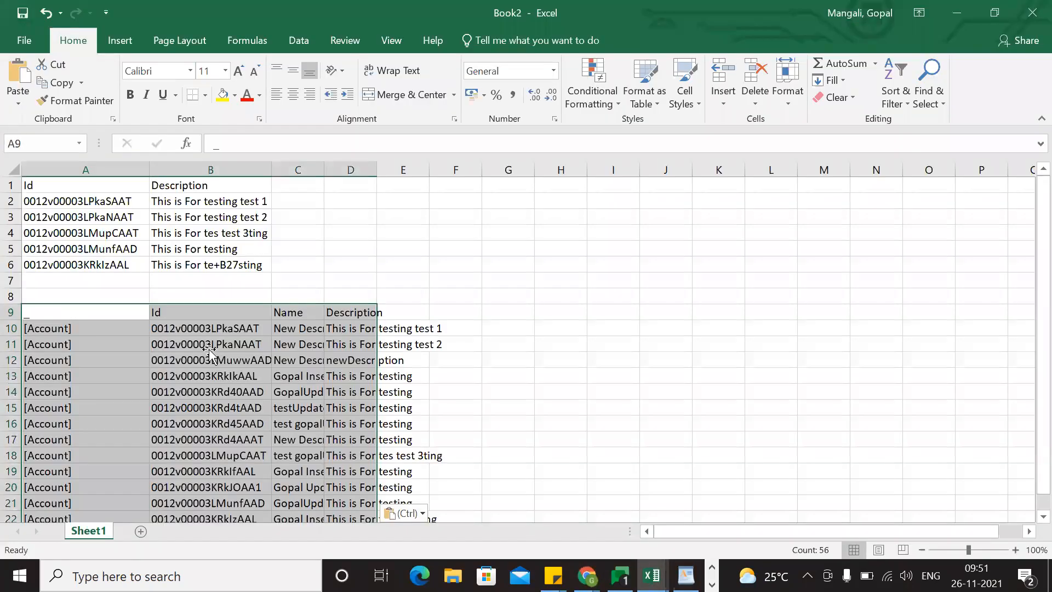
Copy the account Ids in cells B10:B22 without their header.
left_click(208, 361)
left_click_drag(206, 323, 219, 488)
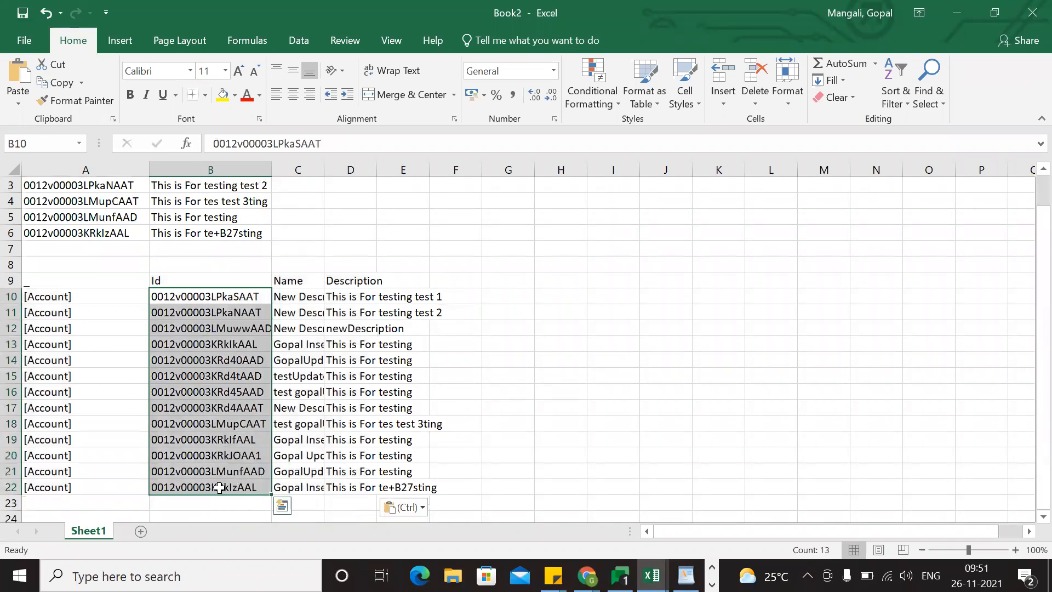
key("ctrl+c")
Switch to Chrome, open Data Import in Salesforce inspector, and set the action to Delete for the Account object.
key("alt+Tab")
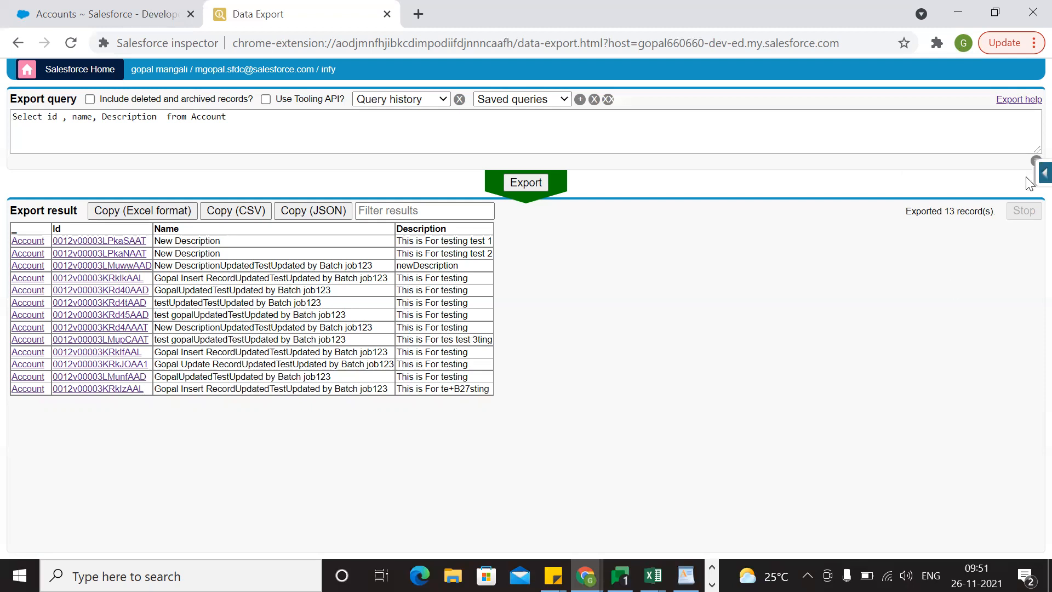
left_click(947, 467)
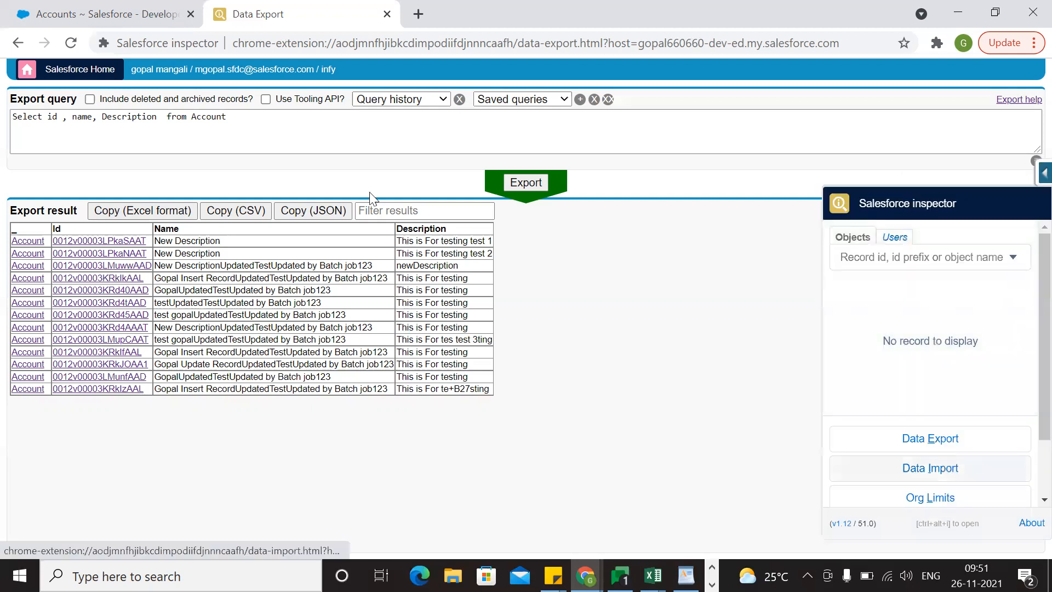
left_click(221, 120)
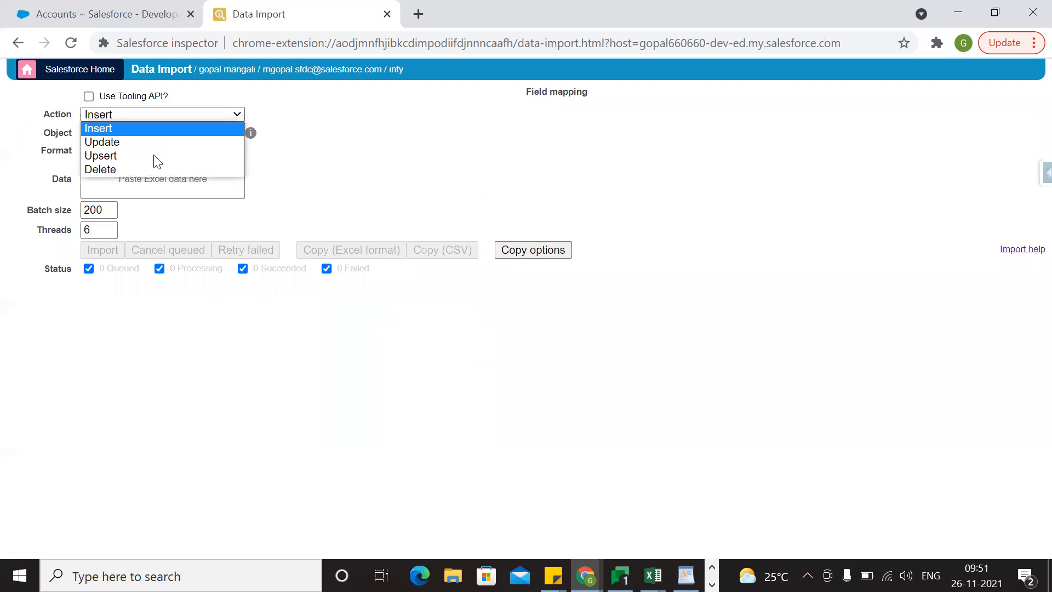
key("Return")
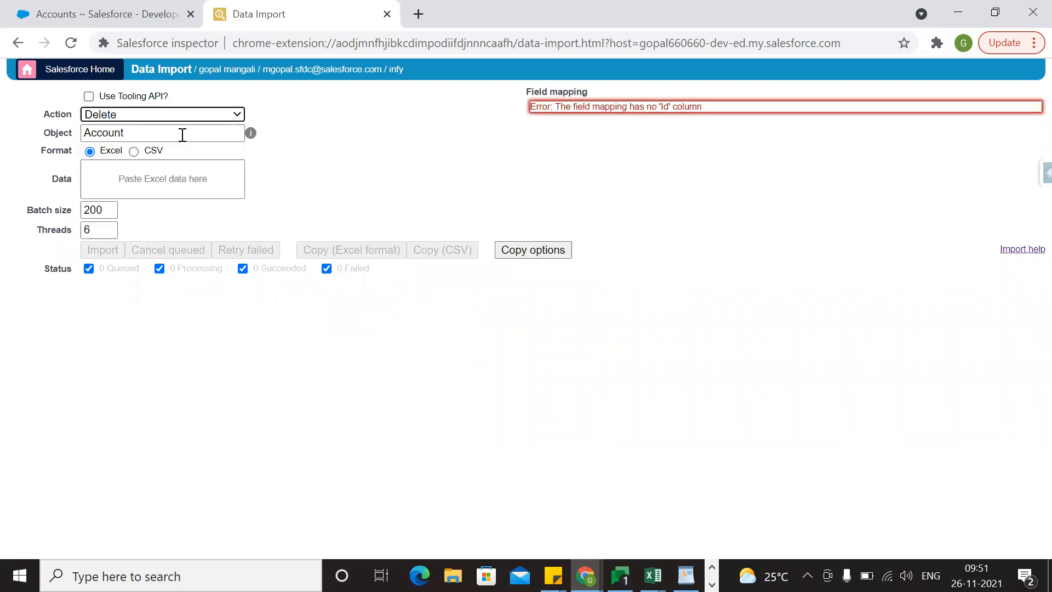
left_click(183, 135)
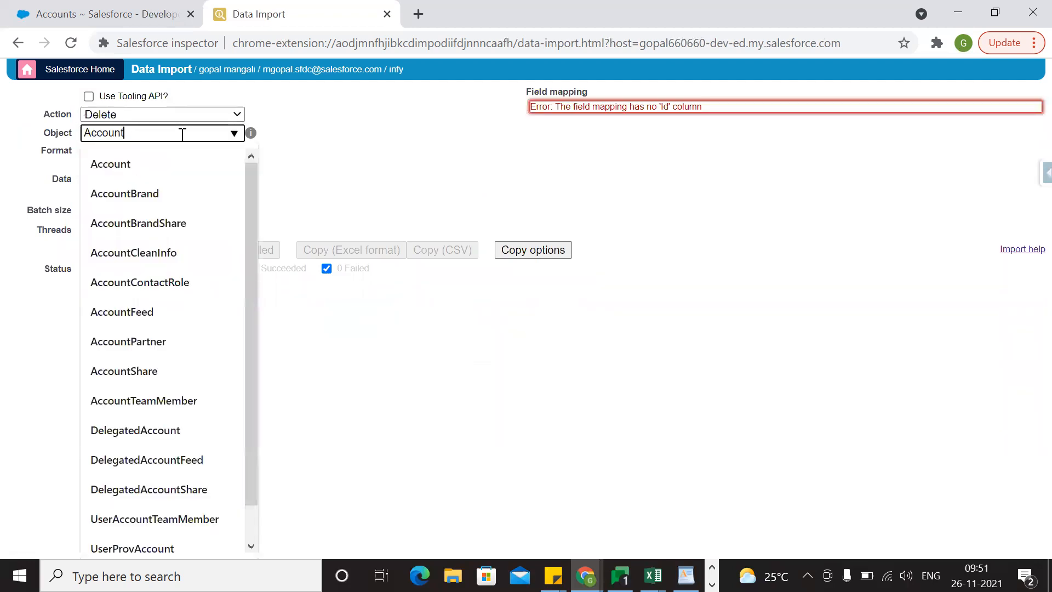
key("ctrl+a")
key("BackSpace")
type("A")
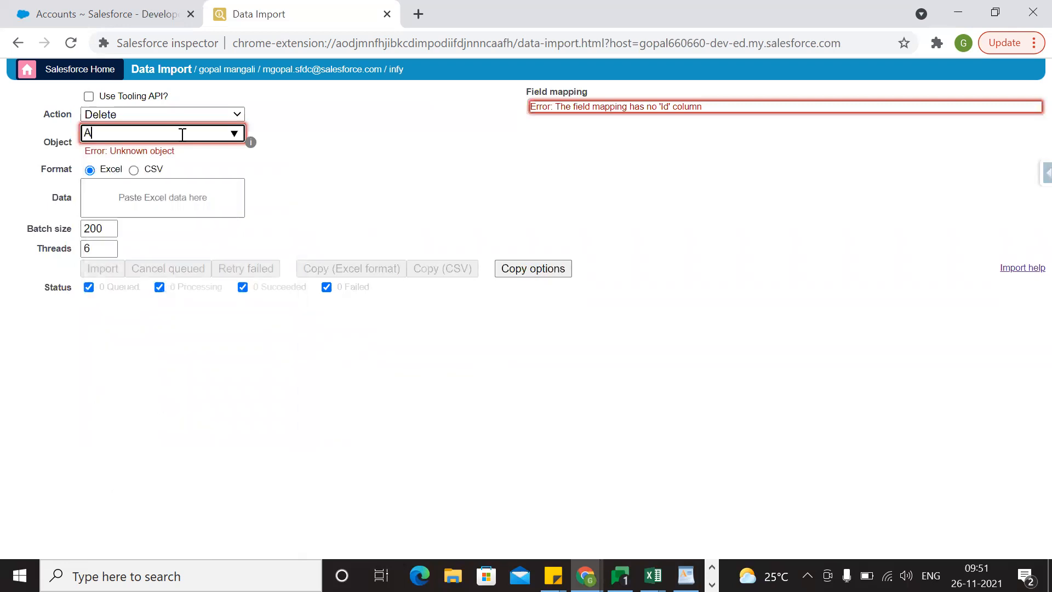
type("cc")
left_click(163, 166)
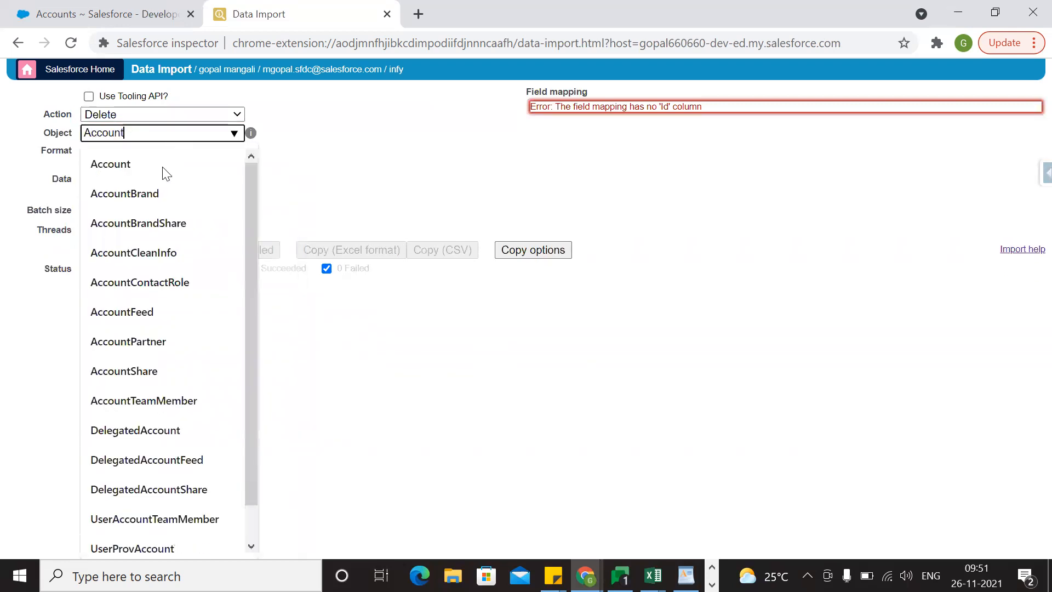
left_click(172, 183)
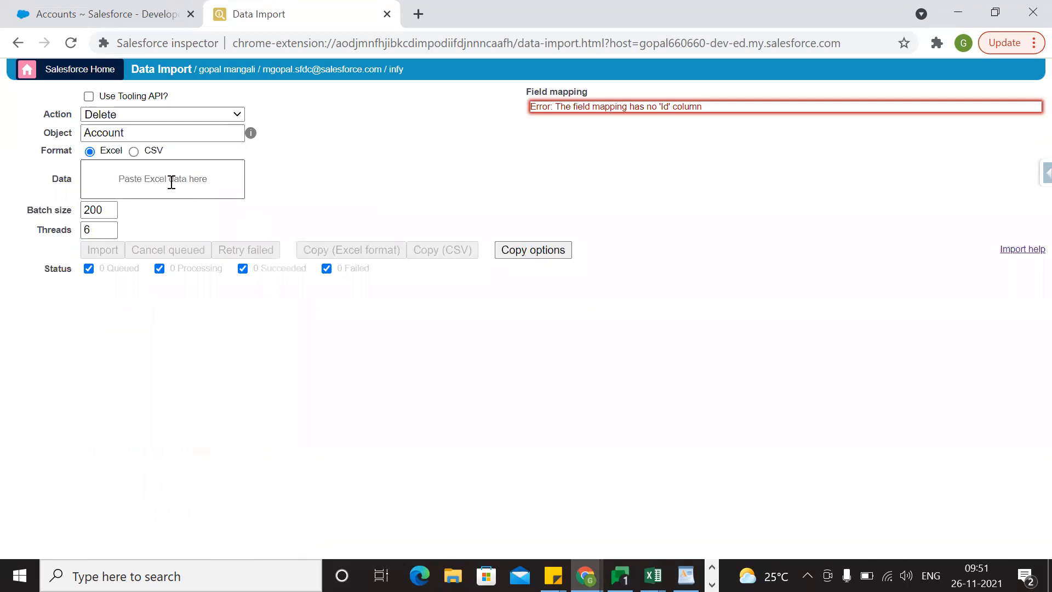
Try pasting the Ids without a header as the import data and skip the invalid column in the field mapping.
left_click(172, 183)
key("ctrl+v")
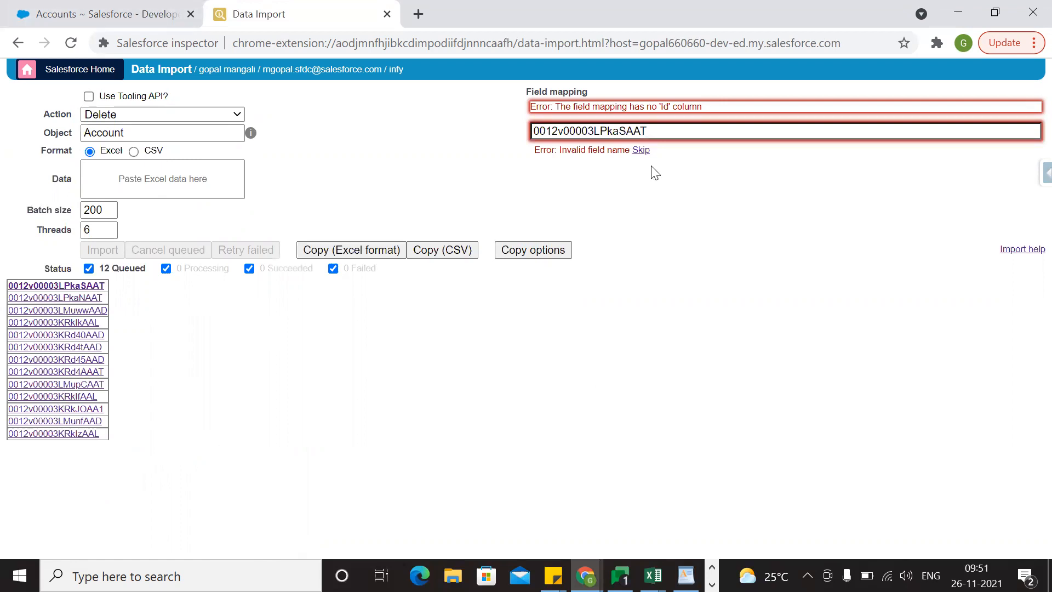
left_click(648, 152)
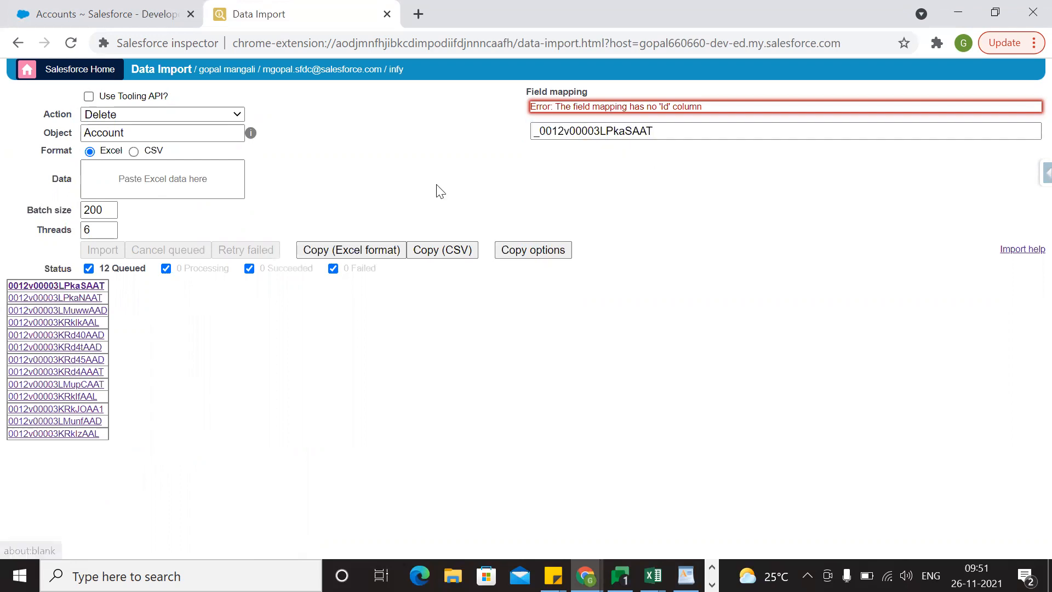
left_click(665, 131)
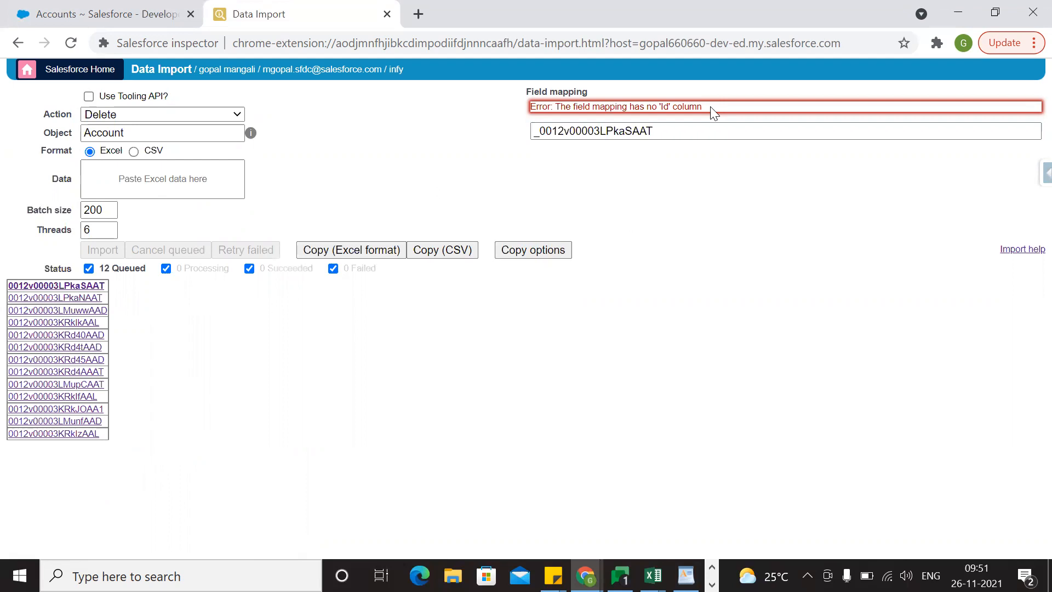
Switch to the Book2 workbook in Excel and copy the Id column including its header, cells B9:B22.
key("alt+Tab")
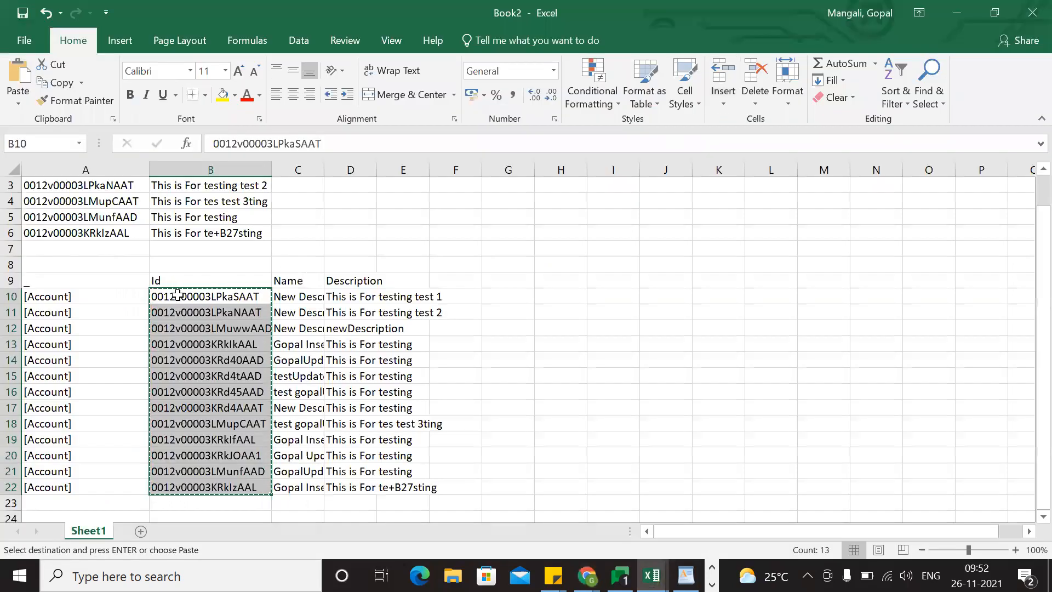
left_click_drag(179, 281, 210, 483)
key("ctrl+c")
Switch to Chrome, replace the import data with the copied Id column, and run the import to delete the accounts.
key("alt+Tab")
left_click(120, 188)
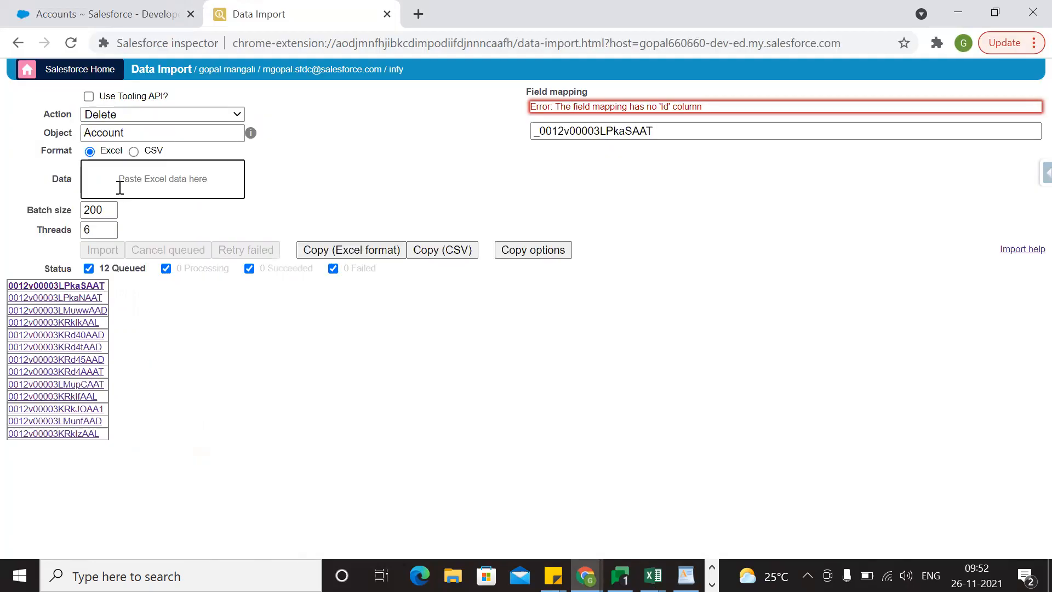
key("ctrl+v")
left_click(266, 416)
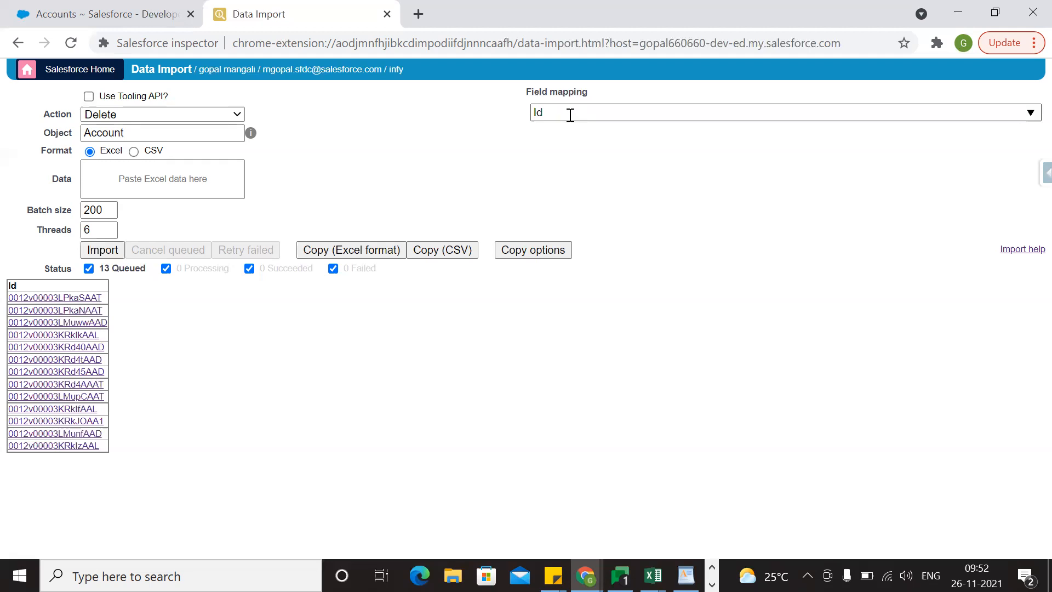
left_click(108, 251)
left_click(502, 260)
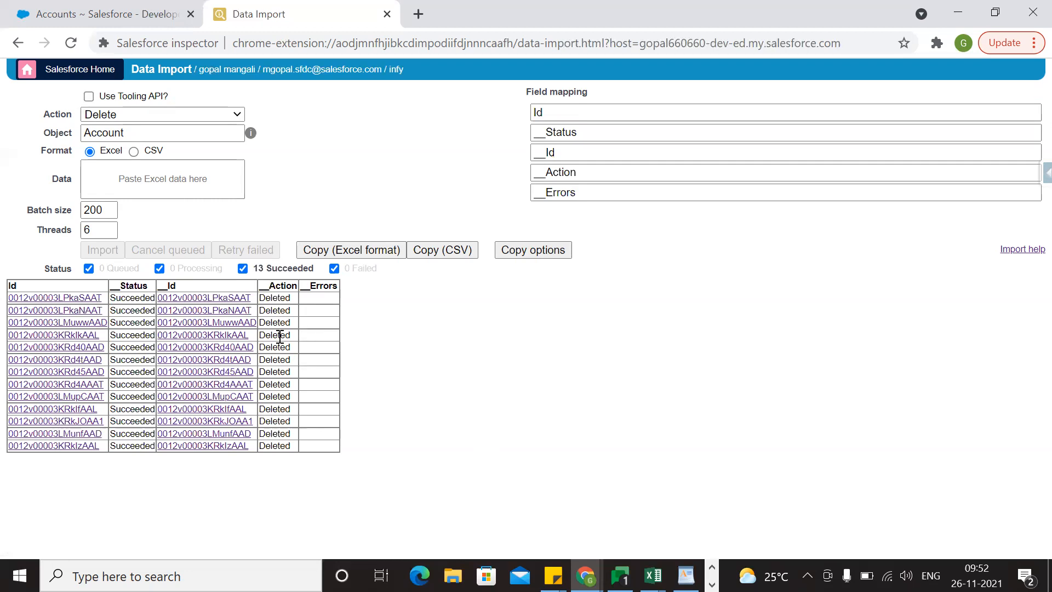
Refresh the All Accounts list in Salesforce to check the deletion.
left_click(130, 8)
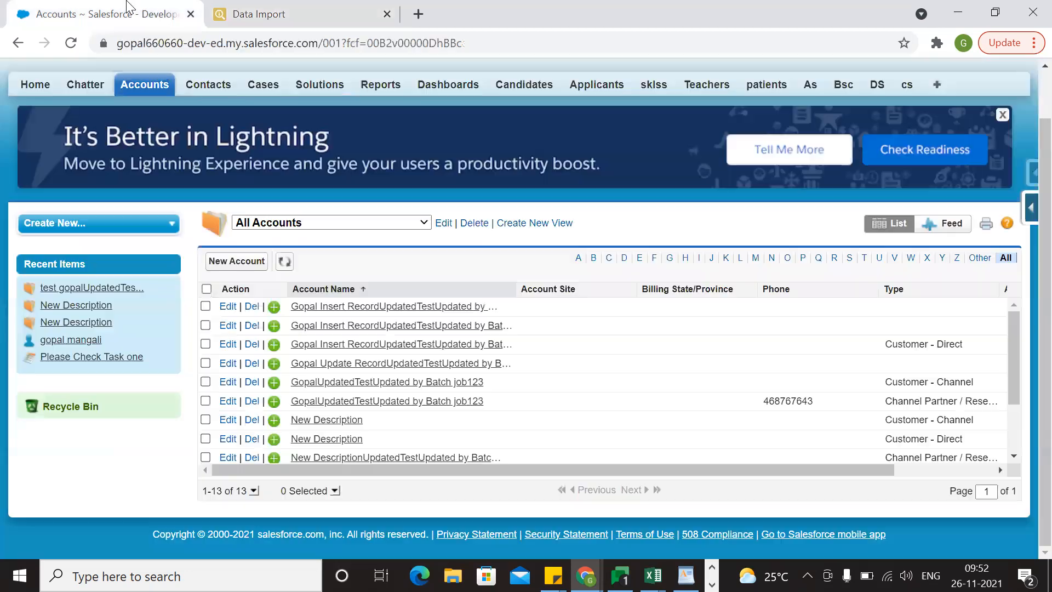
left_click(285, 265)
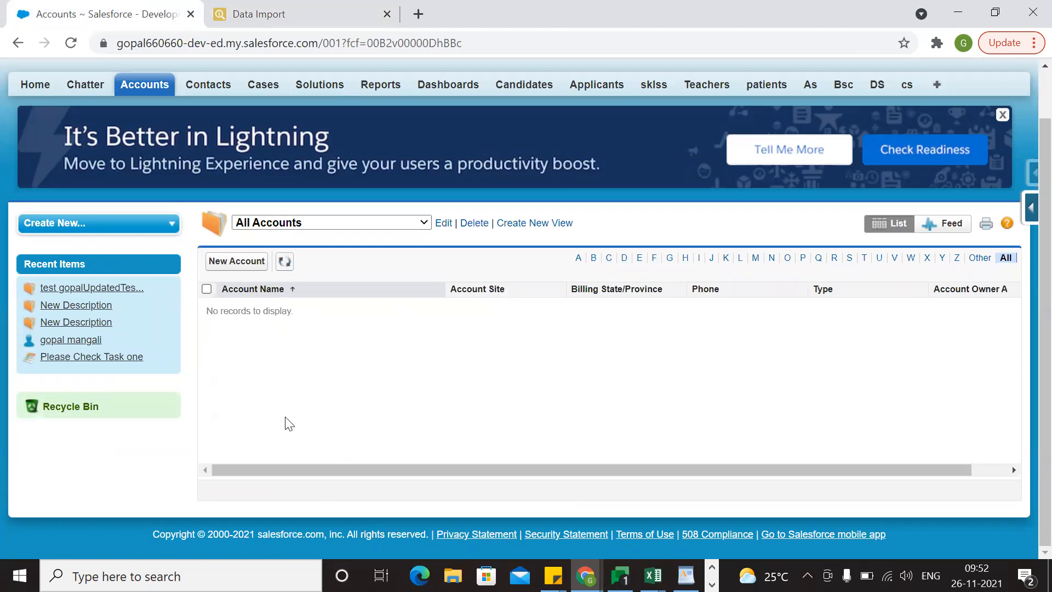
Open the All Contacts list view in Salesforce and look through its contact records.
scroll(266, 158, "up", 1)
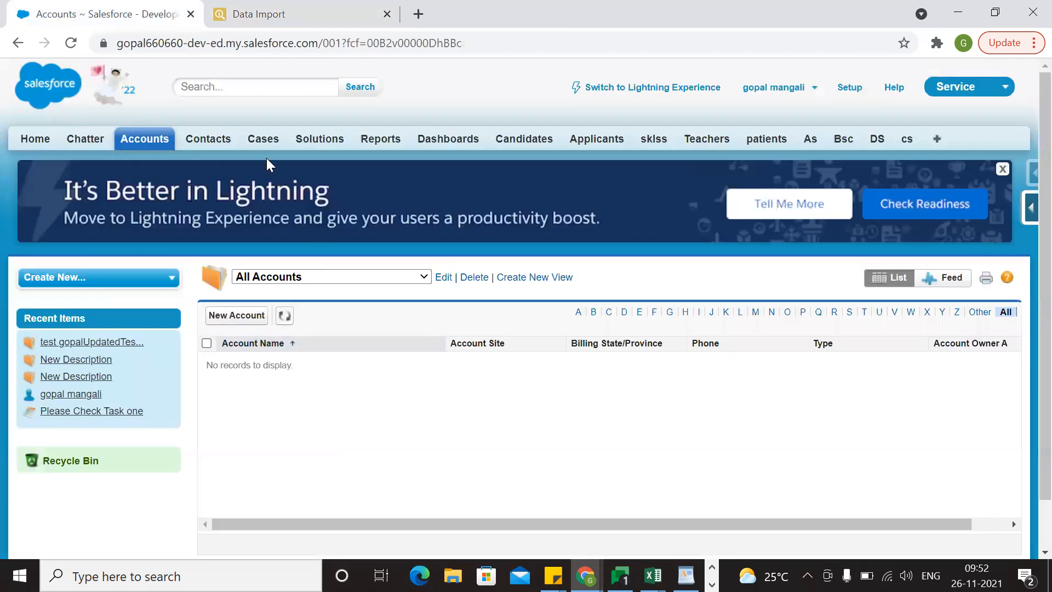
left_click(222, 143)
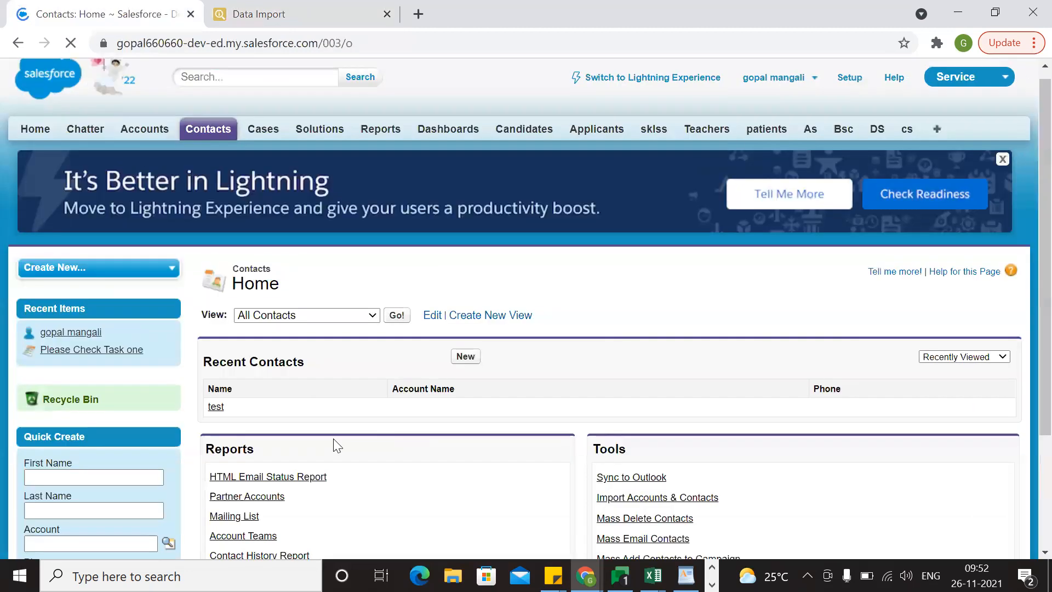
scroll(333, 438, "down", 3)
left_click(398, 164)
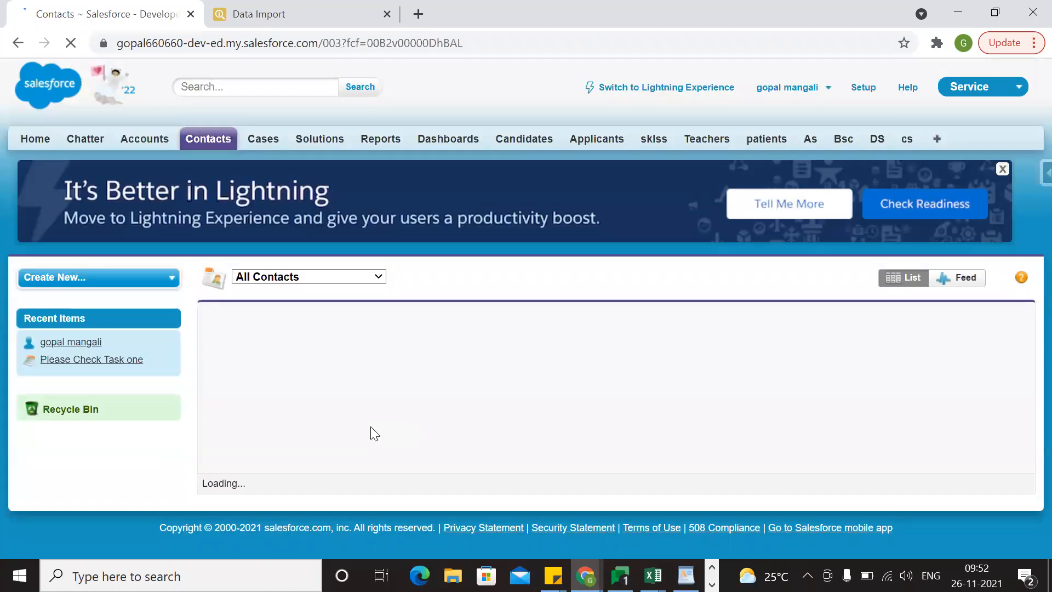
scroll(372, 428, "down", 5)
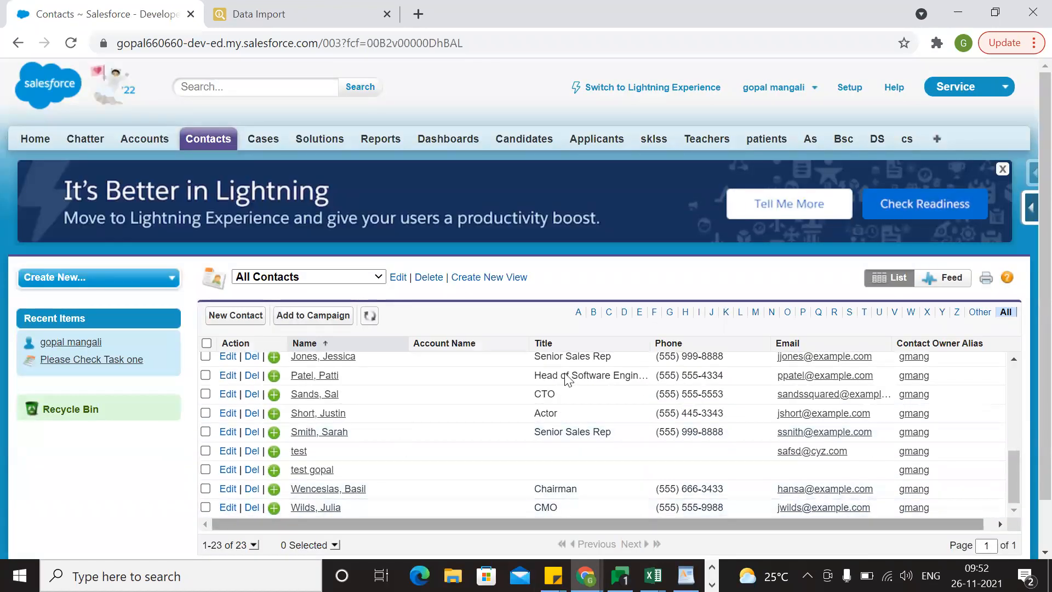
scroll(568, 378, "down", 1)
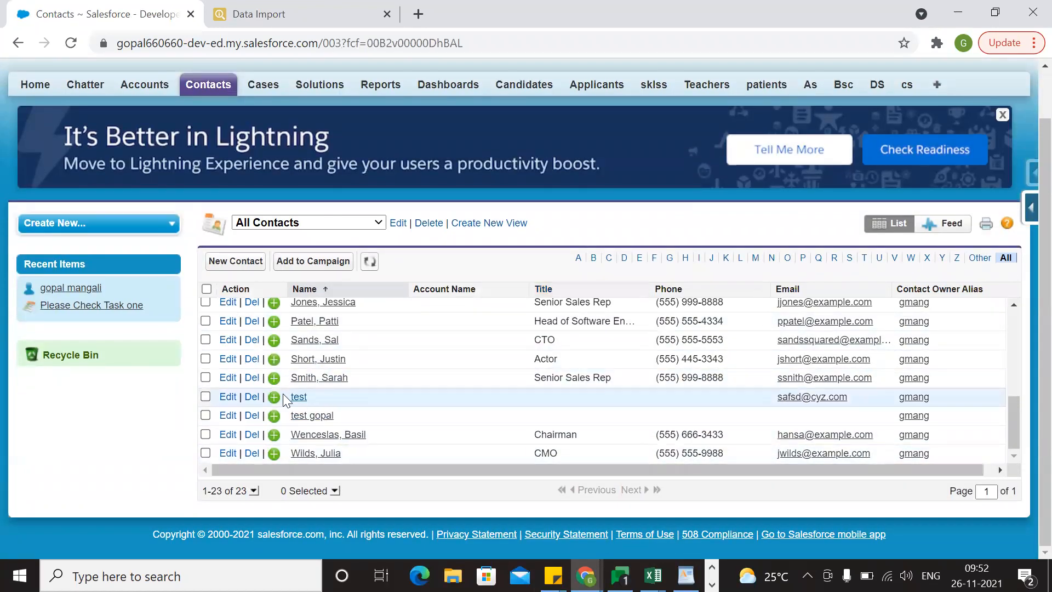
scroll(351, 475, "up", 5)
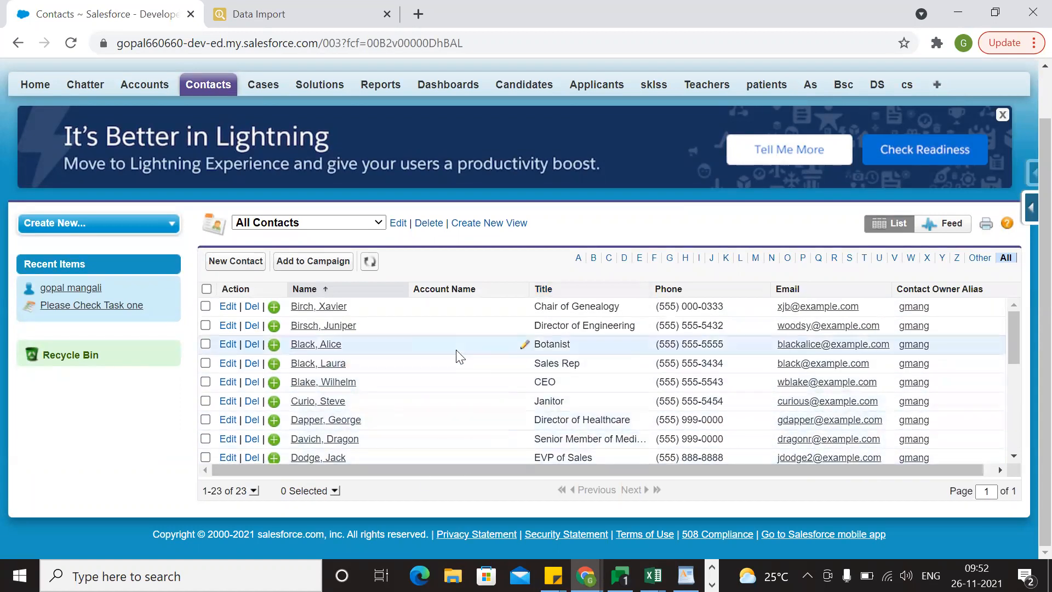
Open Data Export in Salesforce inspector, change the query to "Select id , name, Description from Contact" and run the export.
left_click(307, 14)
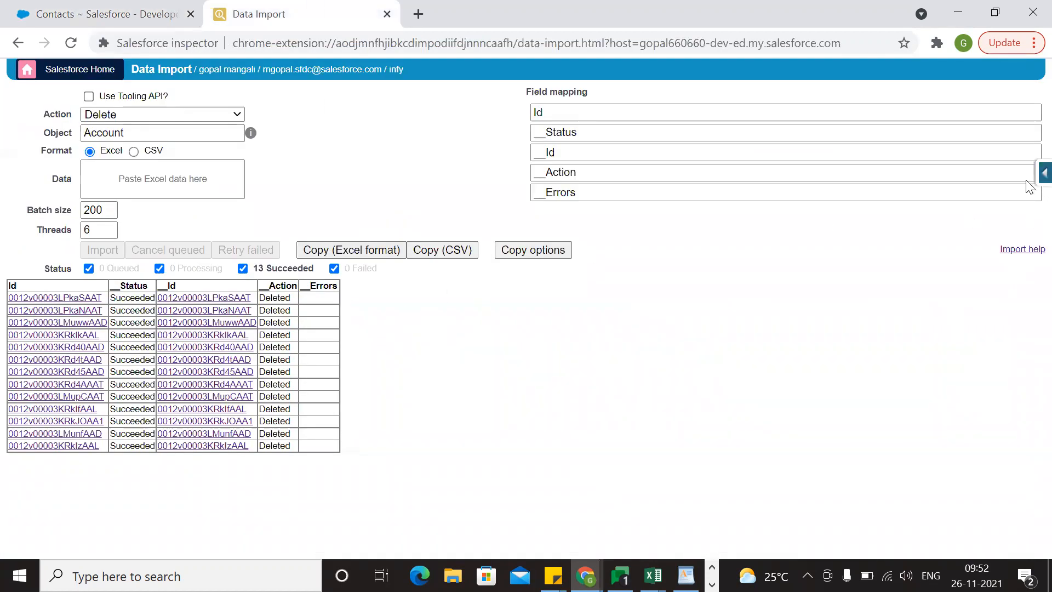
left_click(1045, 174)
scroll(918, 431, "down", 3)
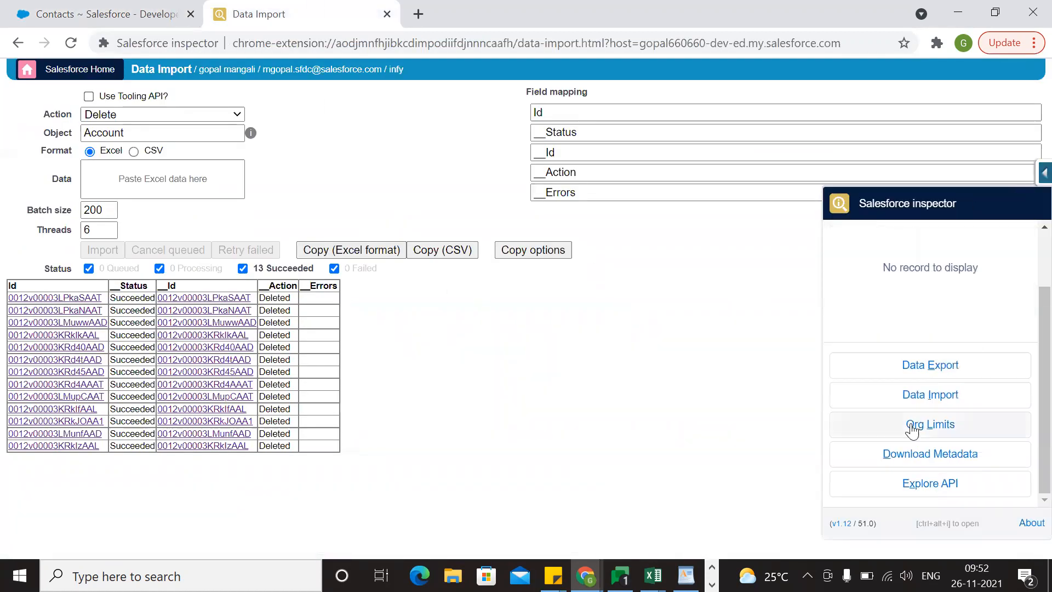
left_click(933, 377)
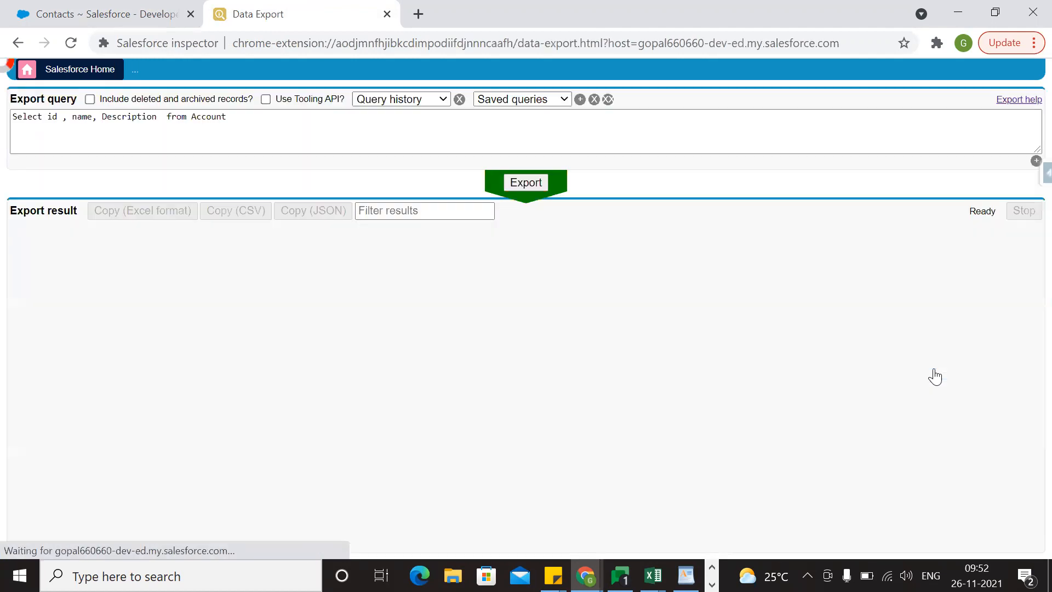
double_click(211, 116)
key("BackSpace")
type("Cont")
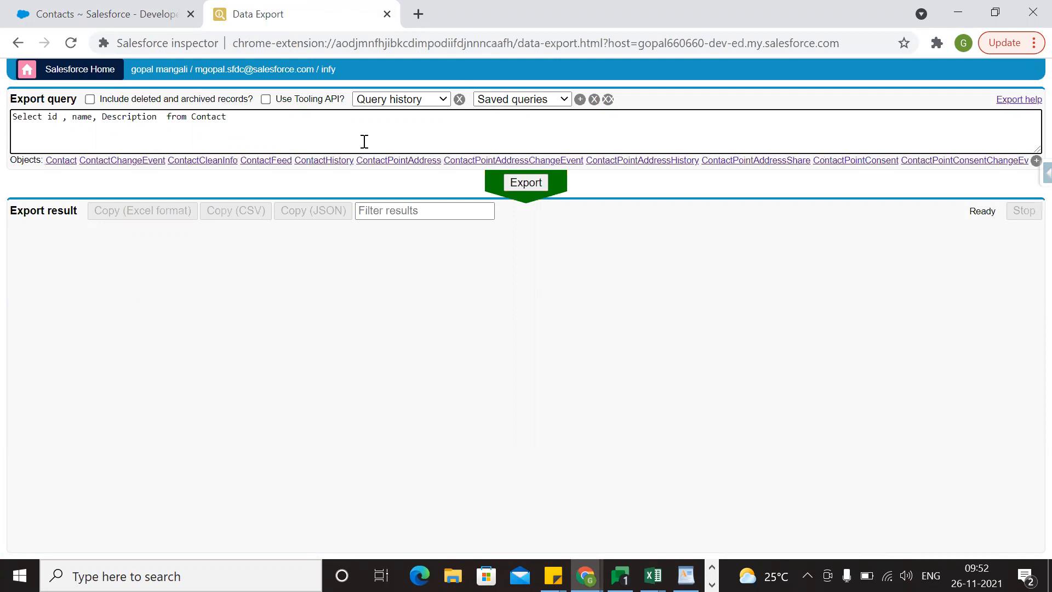
left_click(516, 186)
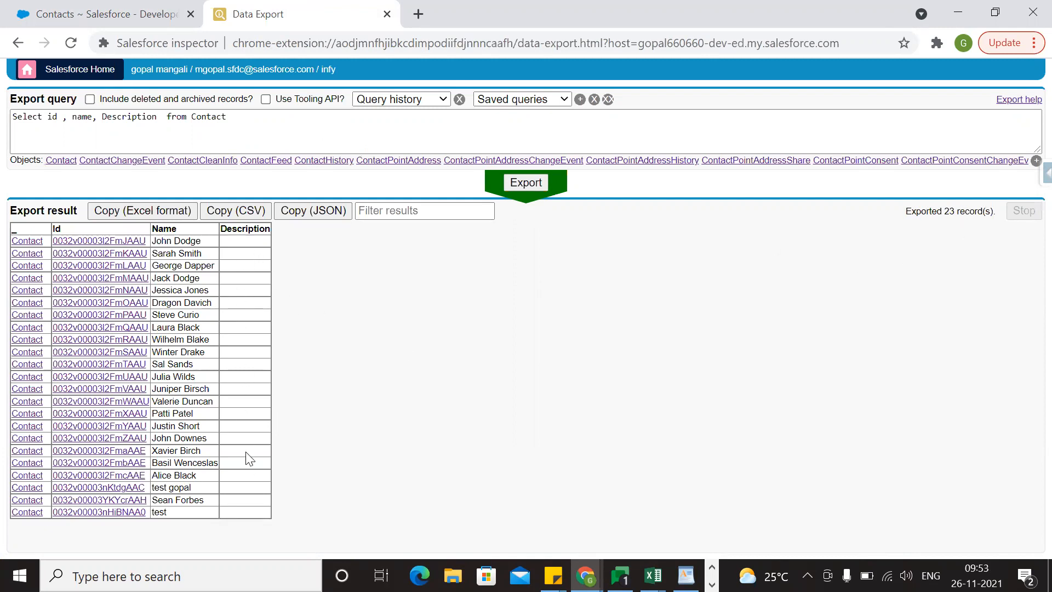
Copy the export result in Excel format, paste it into a new sheet of the Book2 workbook in Excel, and fit the Id and Name columns.
left_click(165, 211)
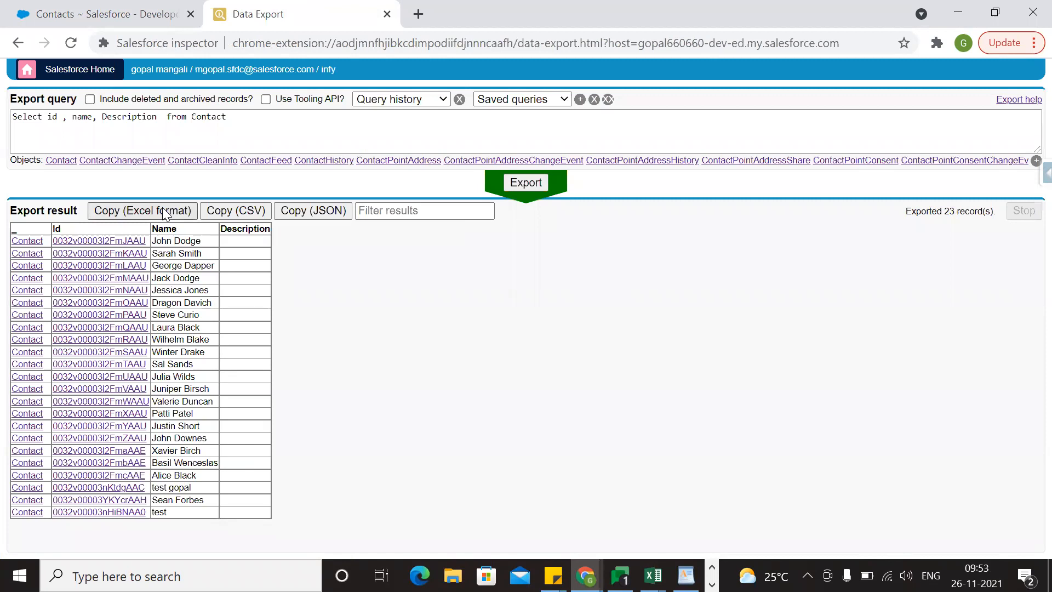
left_click(652, 575)
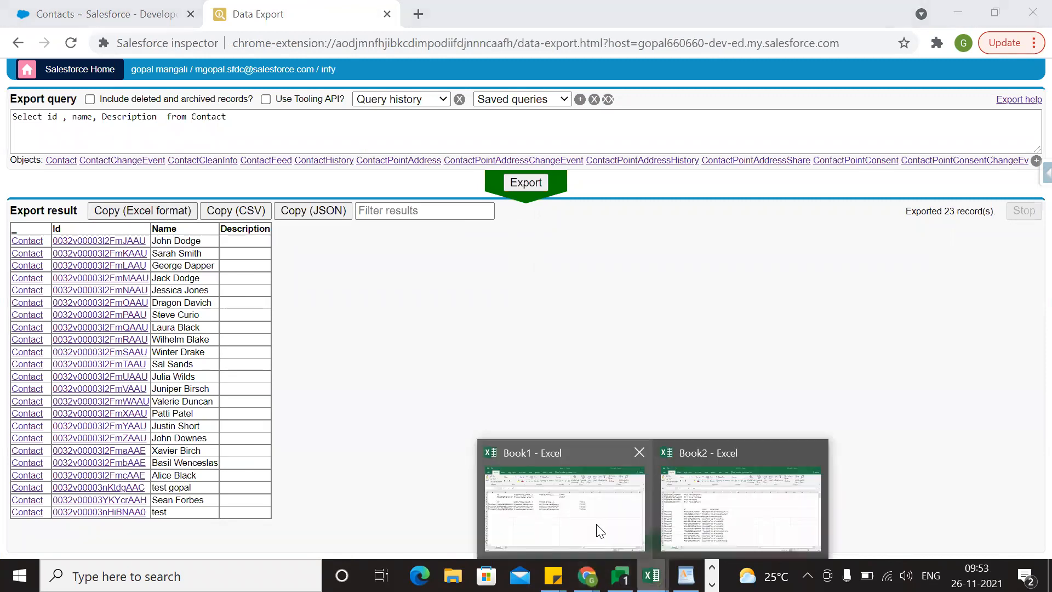
left_click(694, 531)
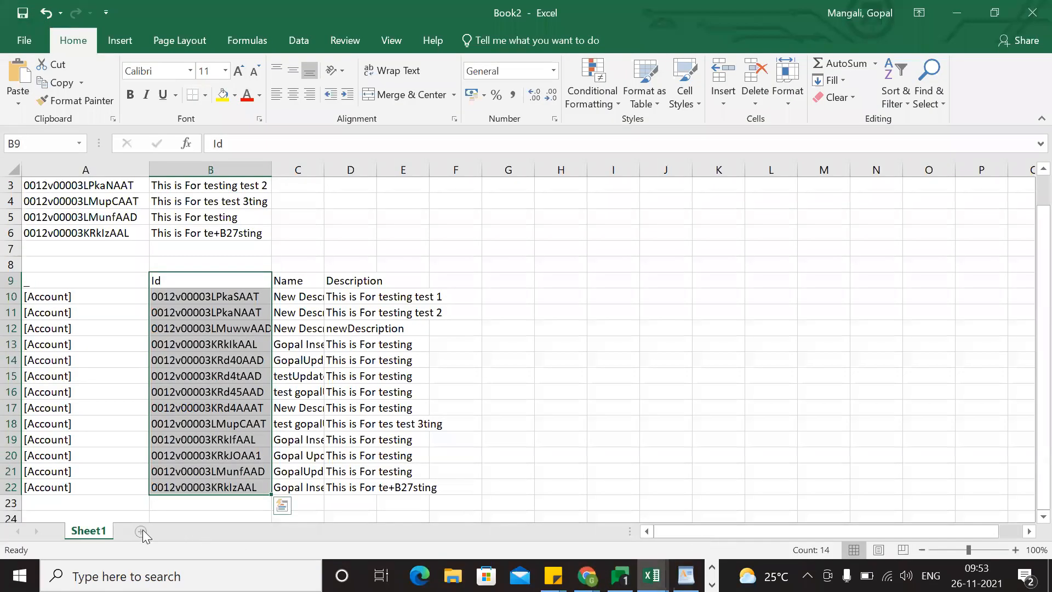
left_click(140, 531)
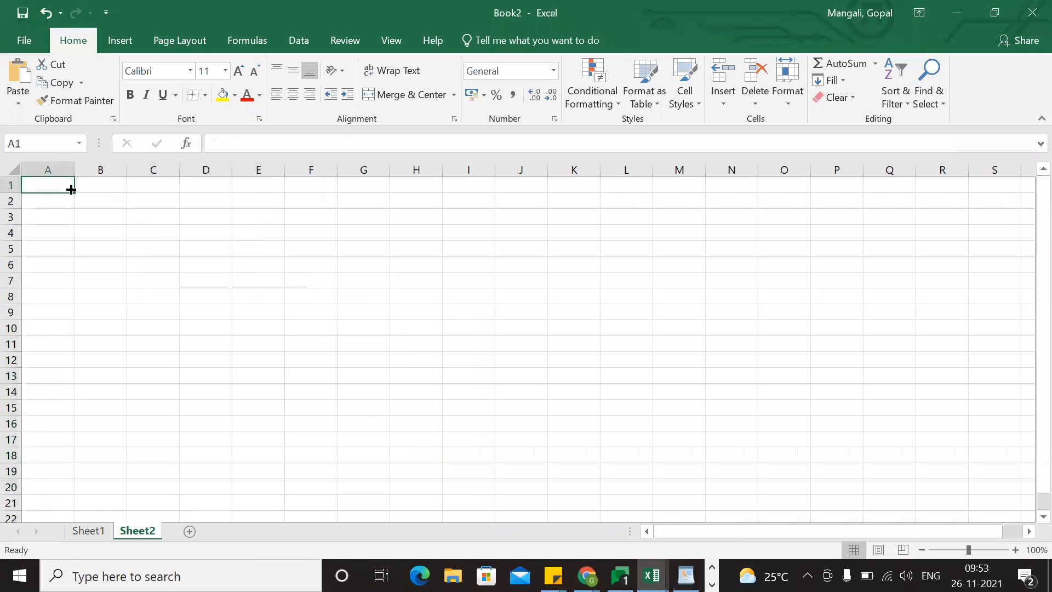
key("ctrl+v")
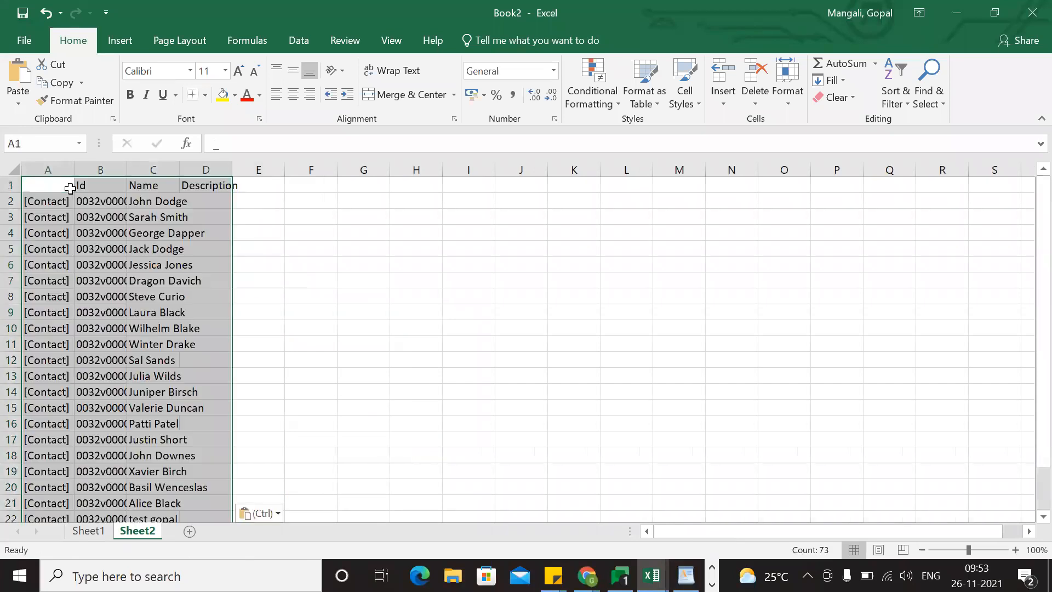
double_click(179, 165)
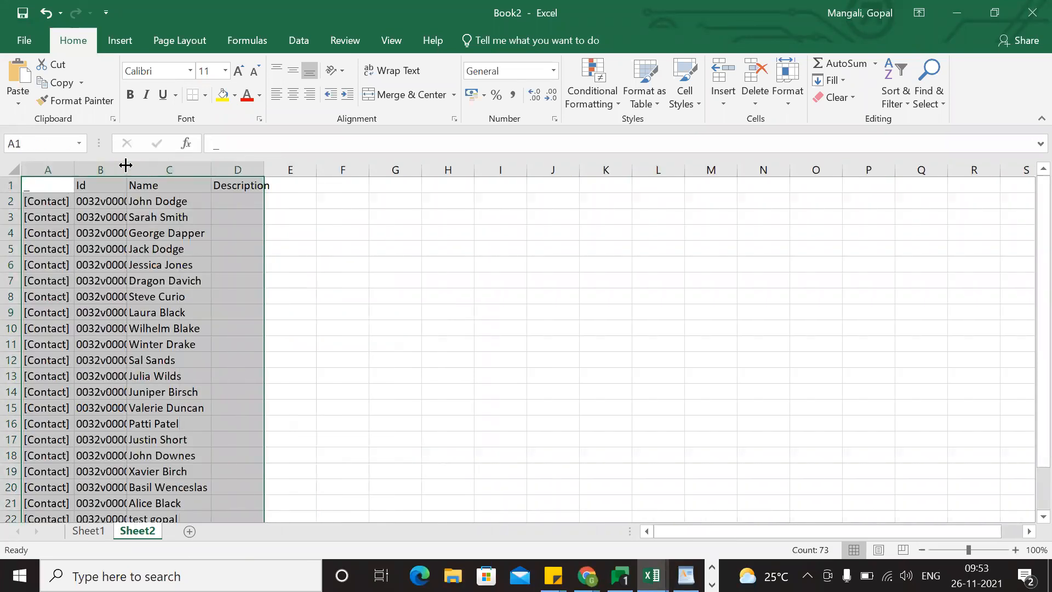
double_click(126, 165)
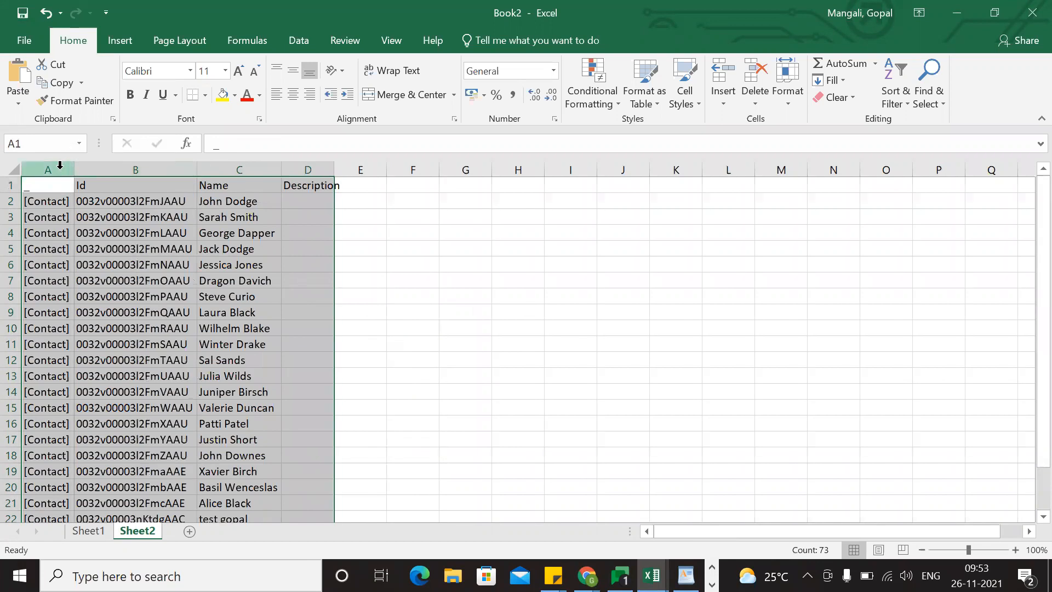
Delete column A with the [Contact] entries and fit the Description column to its header.
left_click(60, 165)
key("Delete")
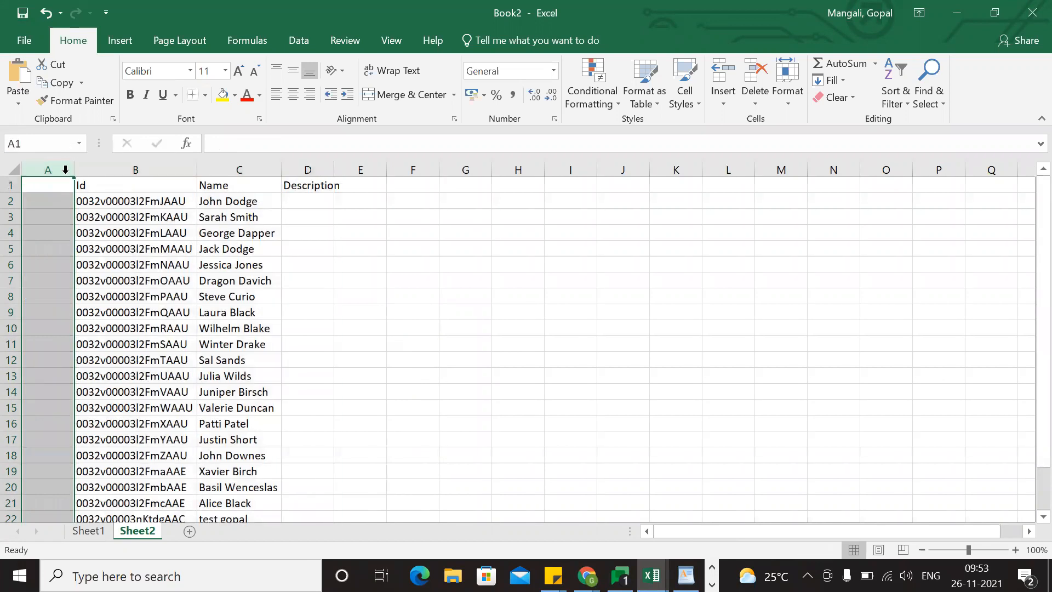
right_click(58, 171)
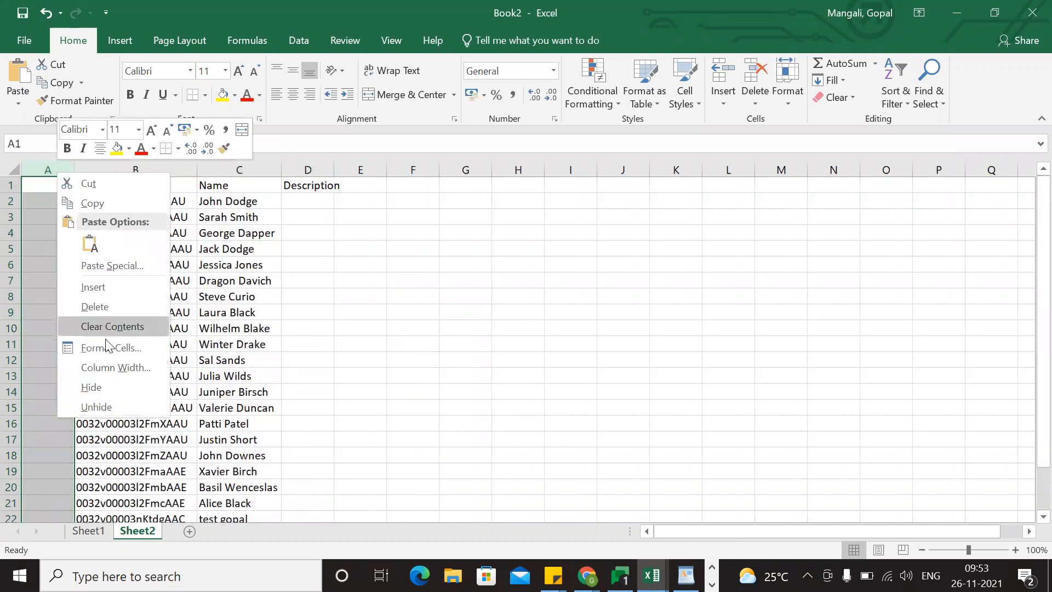
left_click(102, 310)
left_click(299, 346)
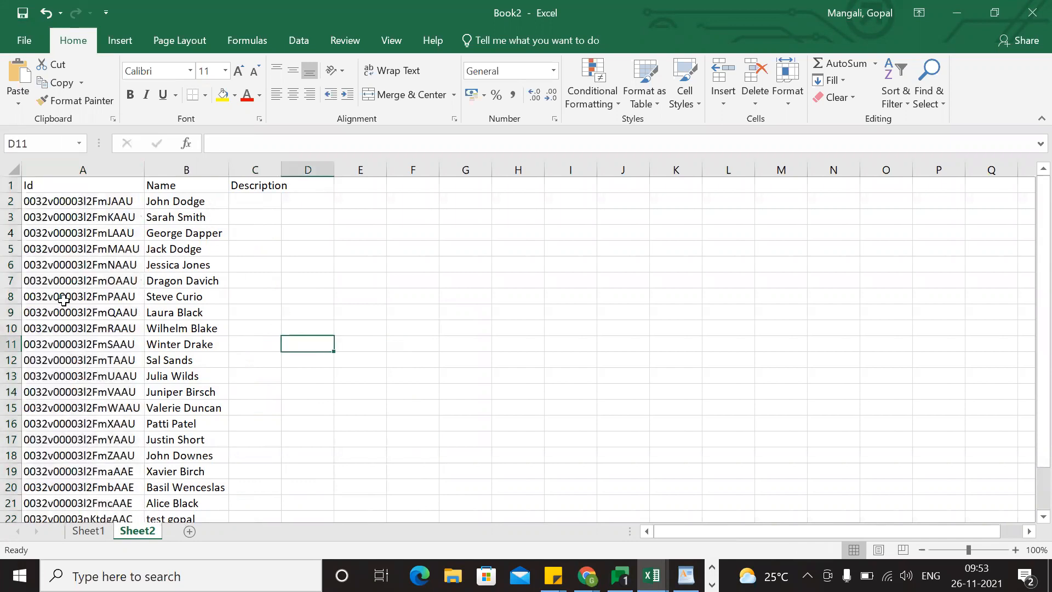
double_click(282, 172)
left_click(262, 312)
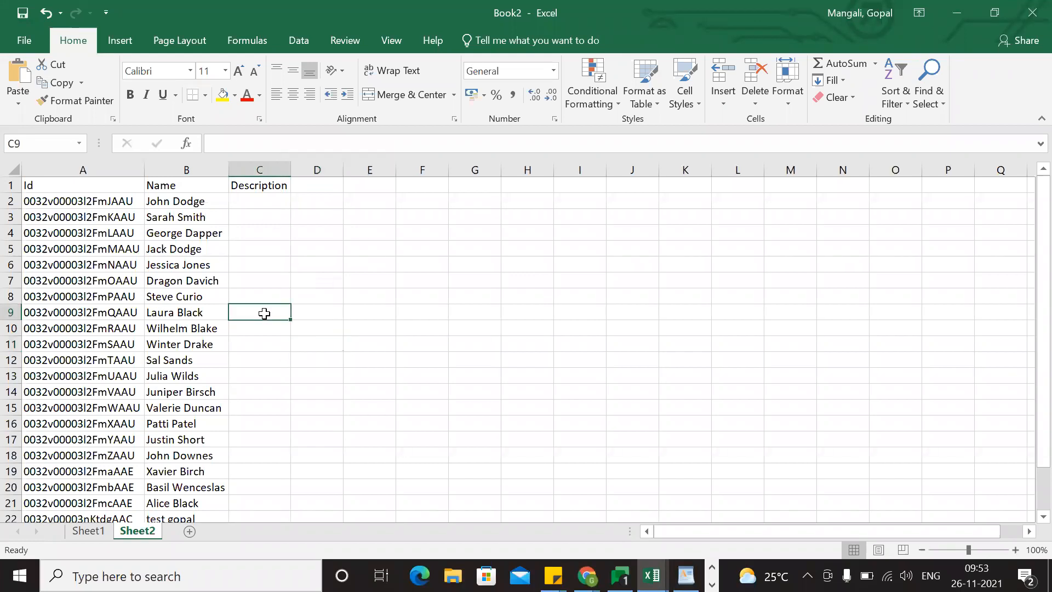
Switch to Chrome and search Google for "dummy text" in a new tab.
key("alt+Tab")
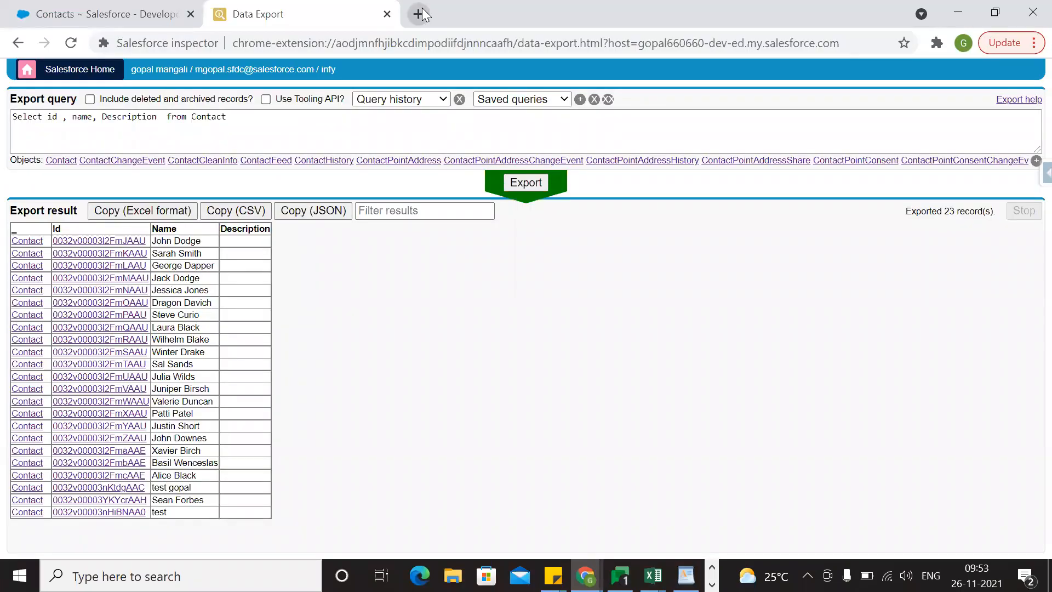
key("ctrl+t")
left_click(405, 45)
type("dunn")
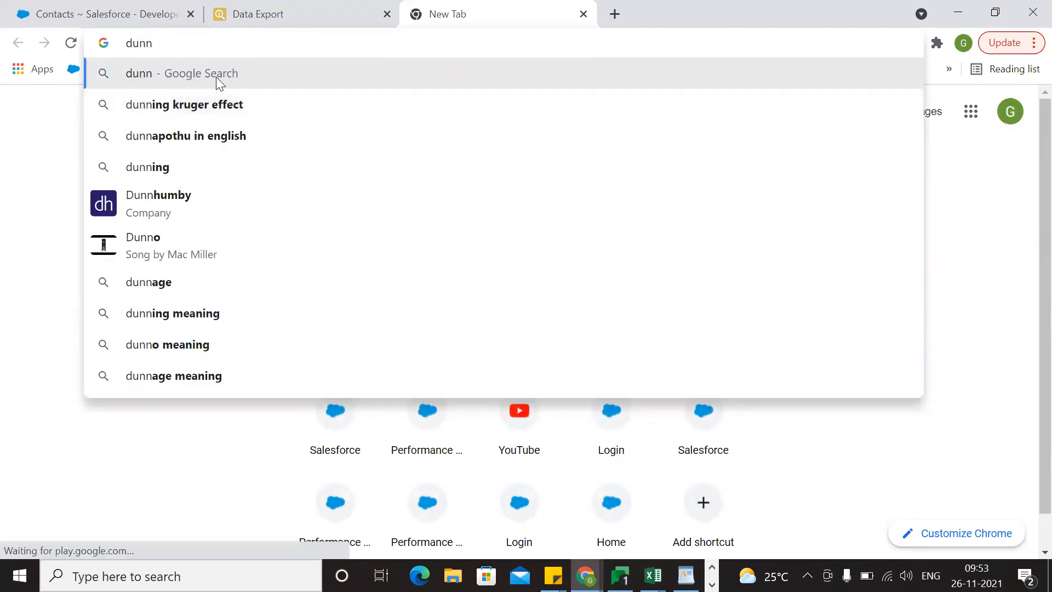
key("BackSpace")
key("BackSpace")
type("mmy text")
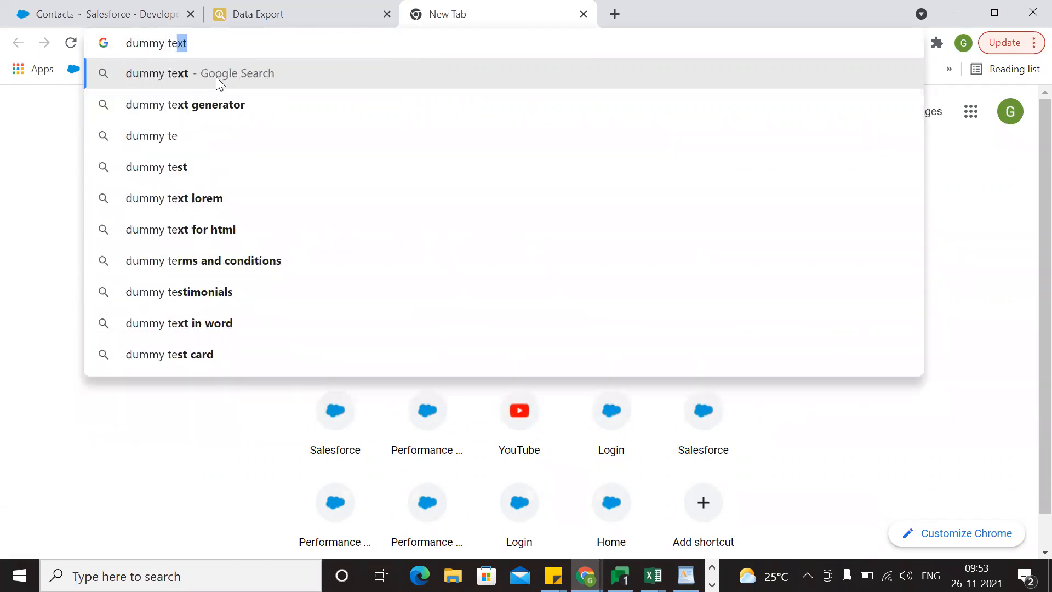
left_click(216, 77)
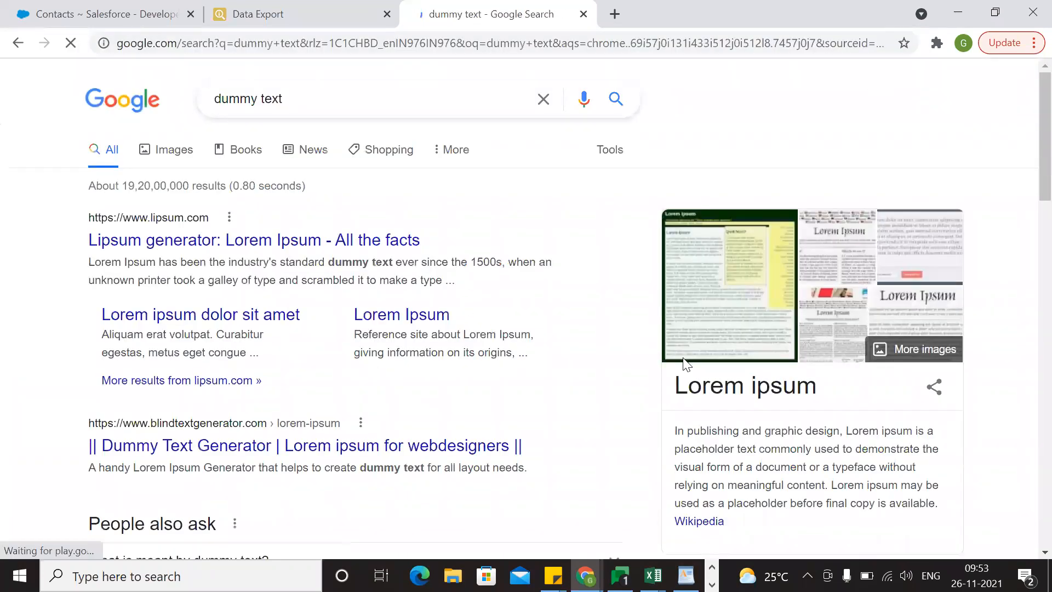
Copy the Lorem ipsum summary paragraph from the search results and paste it into cell C2 of Sheet2 in Excel.
scroll(733, 400, "down", 3)
left_click_drag(939, 319, 673, 252)
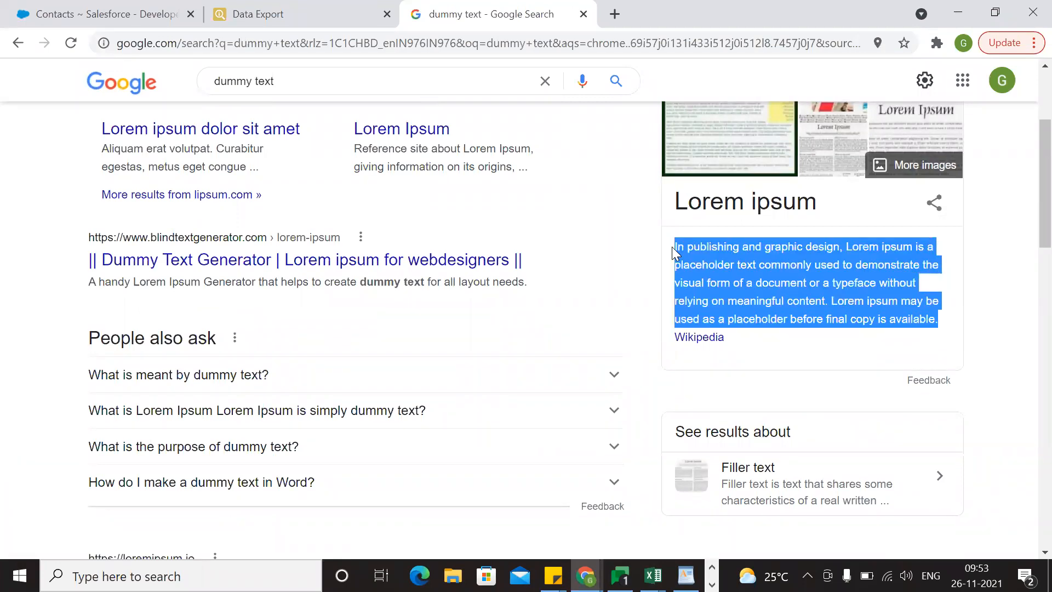
key("alt+Tab")
left_click(282, 201)
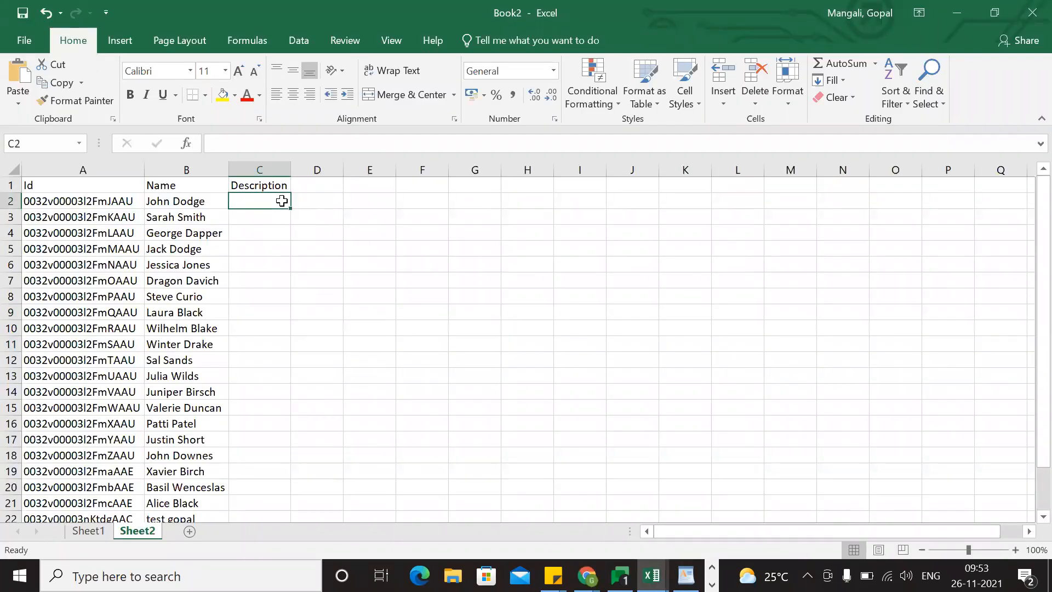
key("ctrl+v")
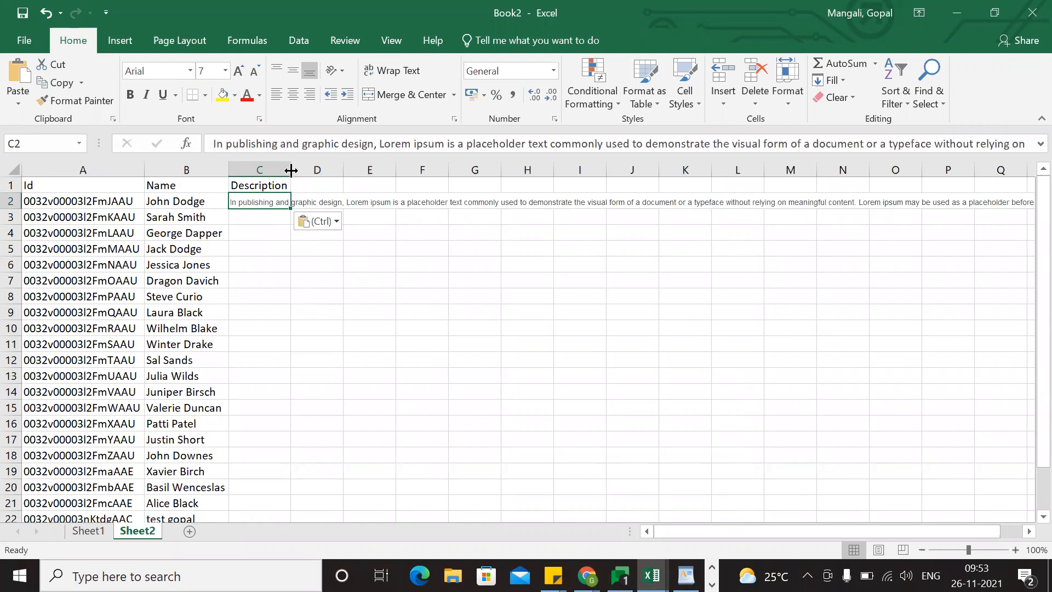
Fit column C to the pasted paragraph and fill the C2 description down for all contact rows.
double_click(291, 170)
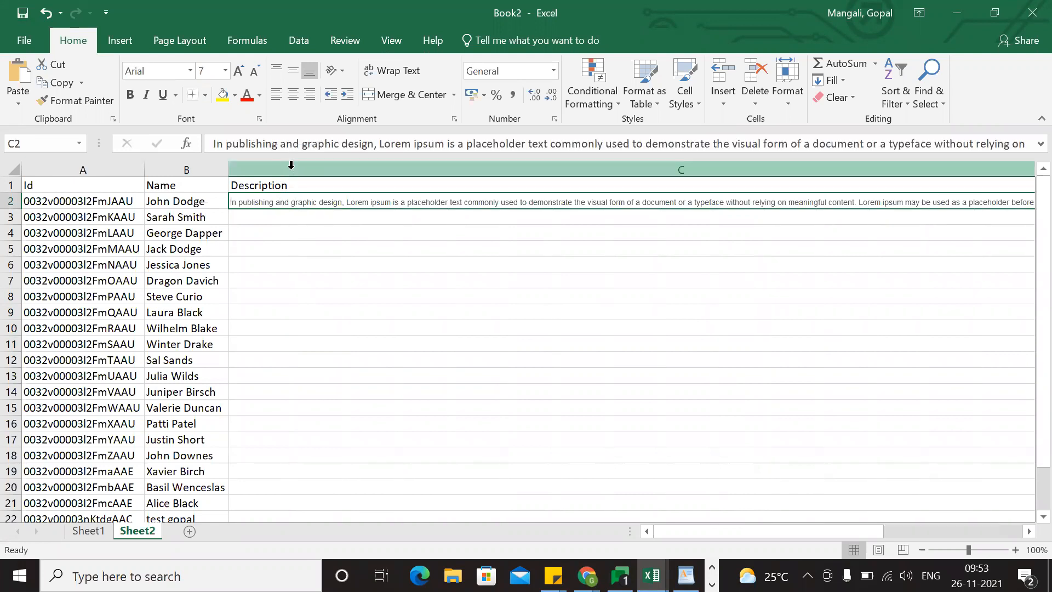
left_click(852, 199)
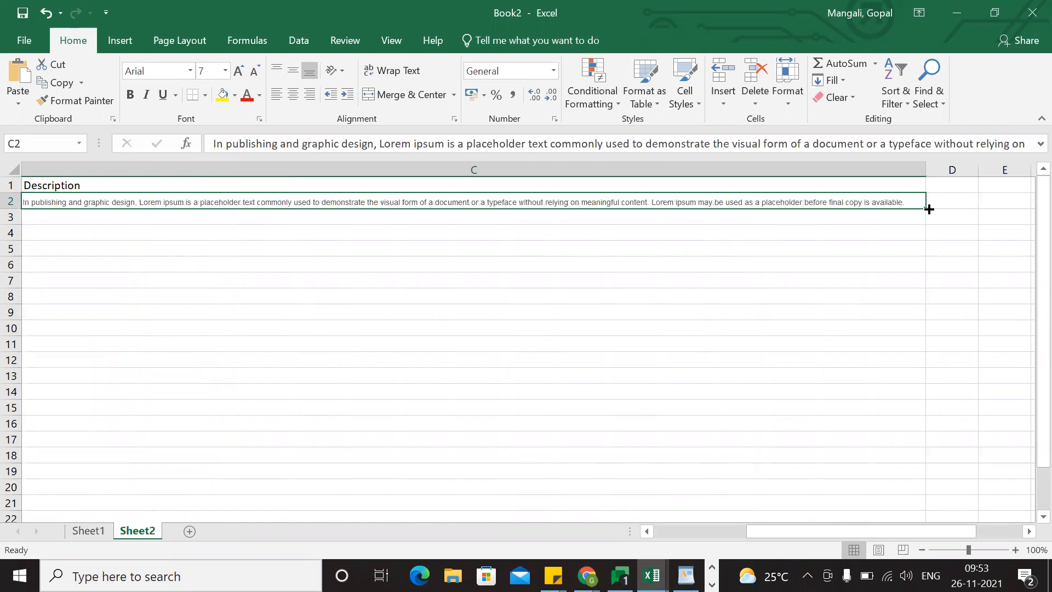
double_click(929, 210)
left_click(425, 408)
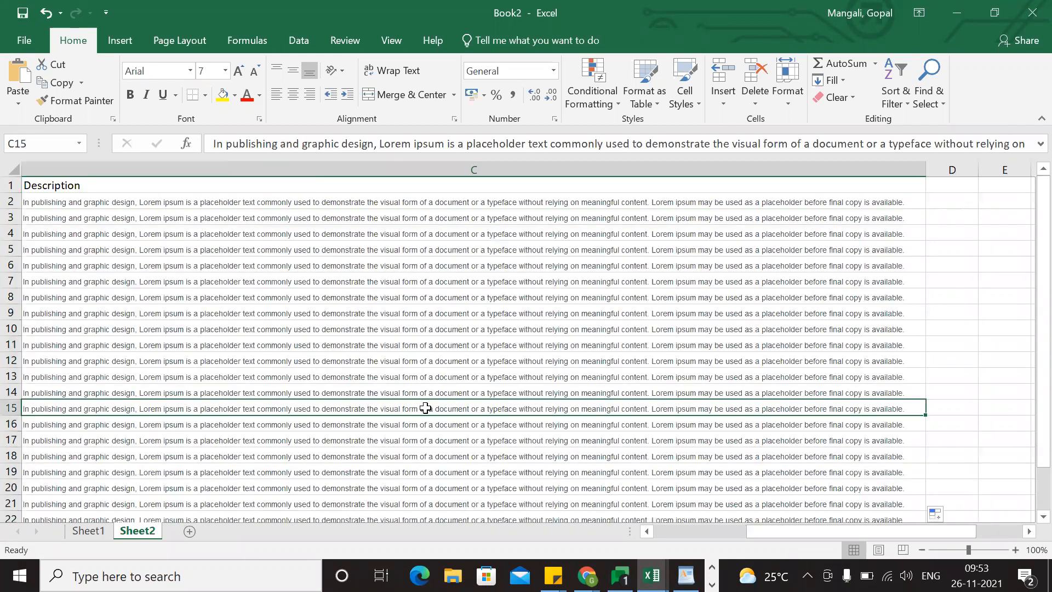
scroll(265, 418, "left", 4)
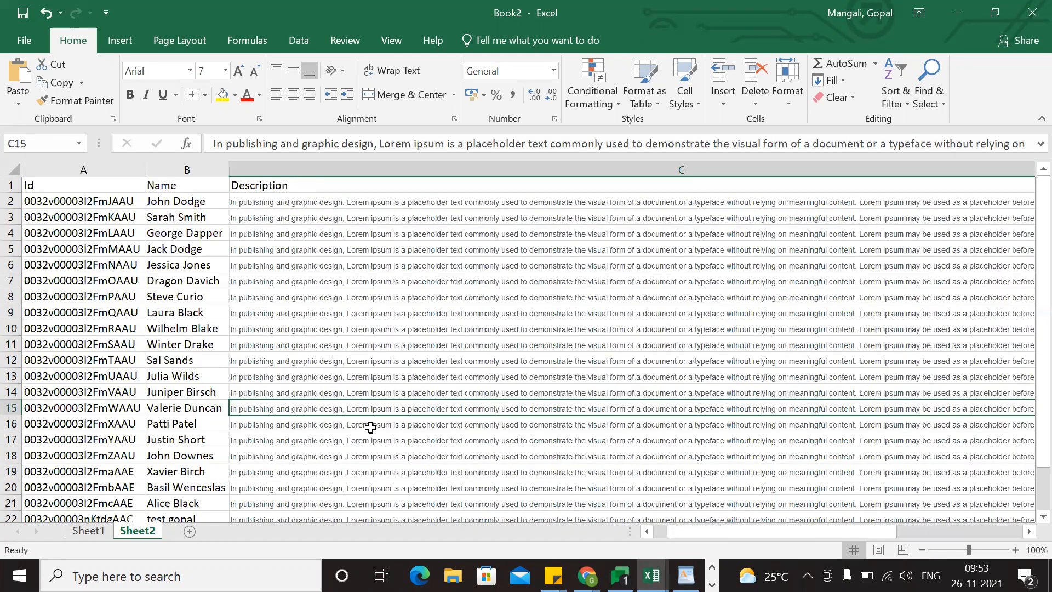
scroll(370, 427, "down", 1)
scroll(371, 427, "up", 1)
left_click(294, 311)
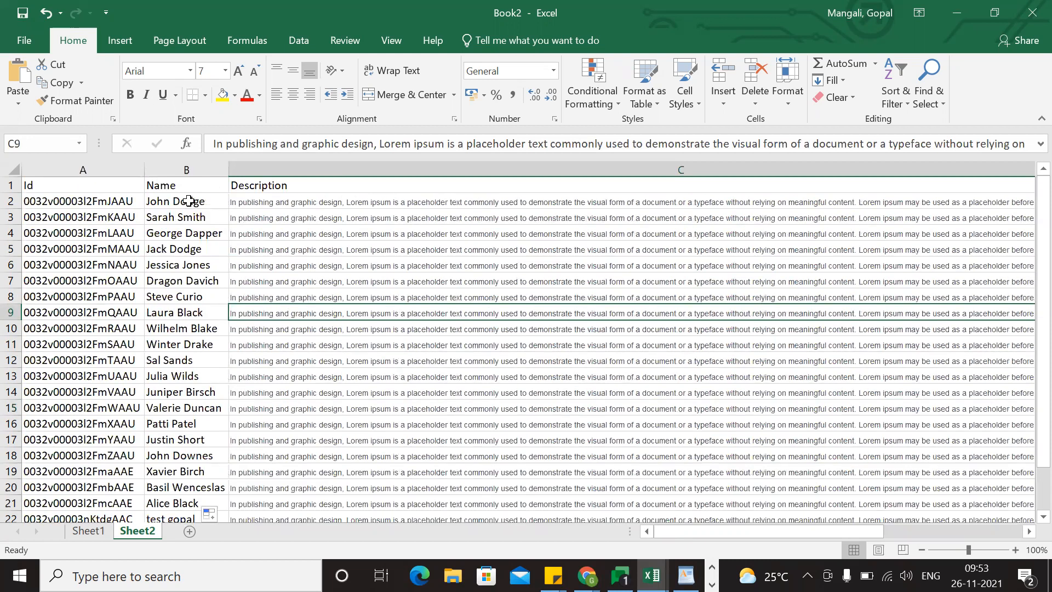
left_click(206, 202)
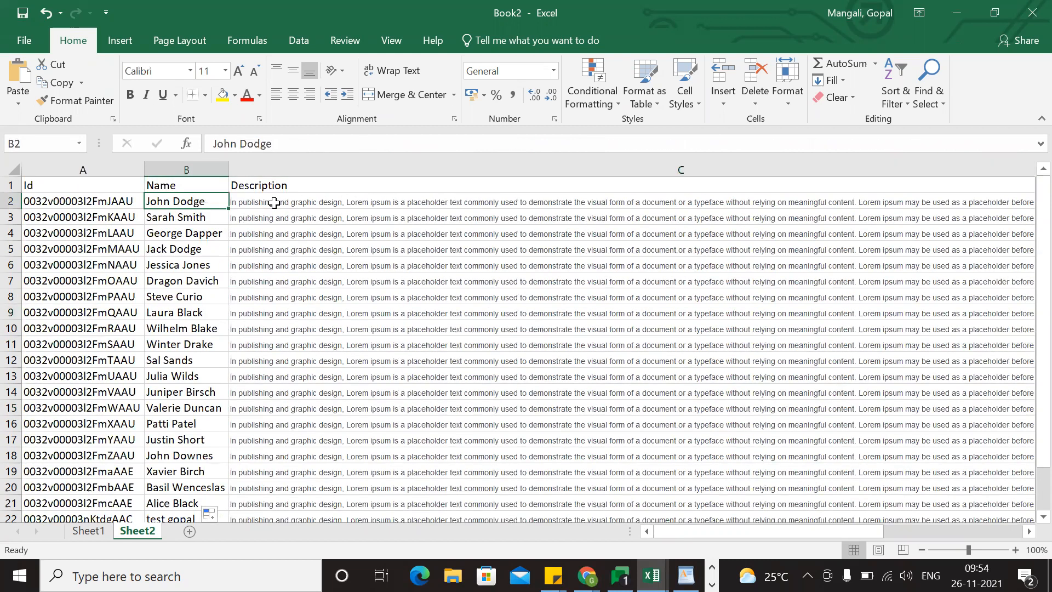
Check the filled Description column of Sheet2 down to the last contact row.
left_click(274, 203)
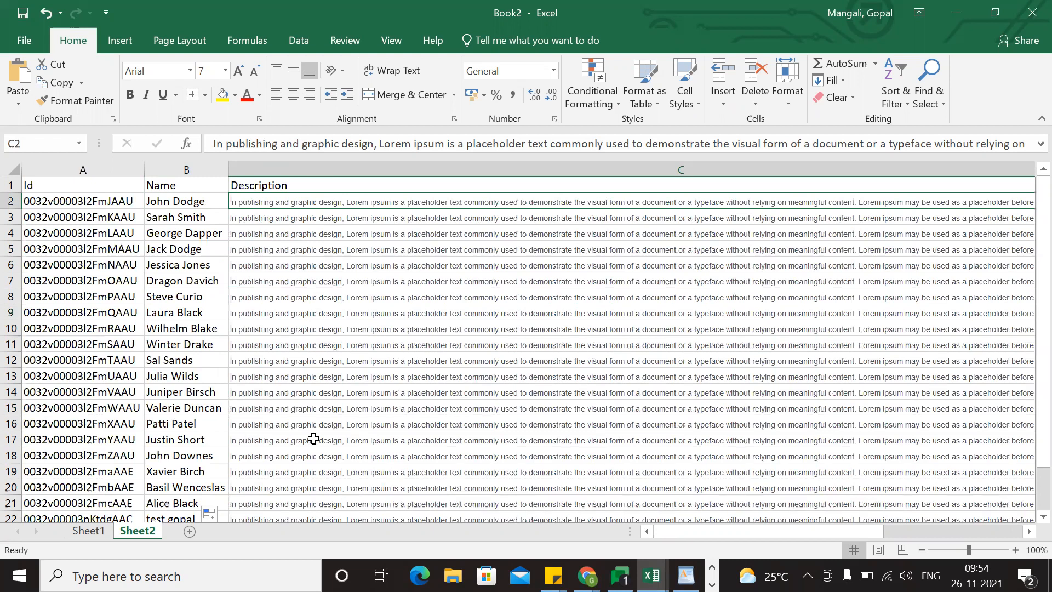
scroll(285, 439, "down", 3)
left_click(285, 438)
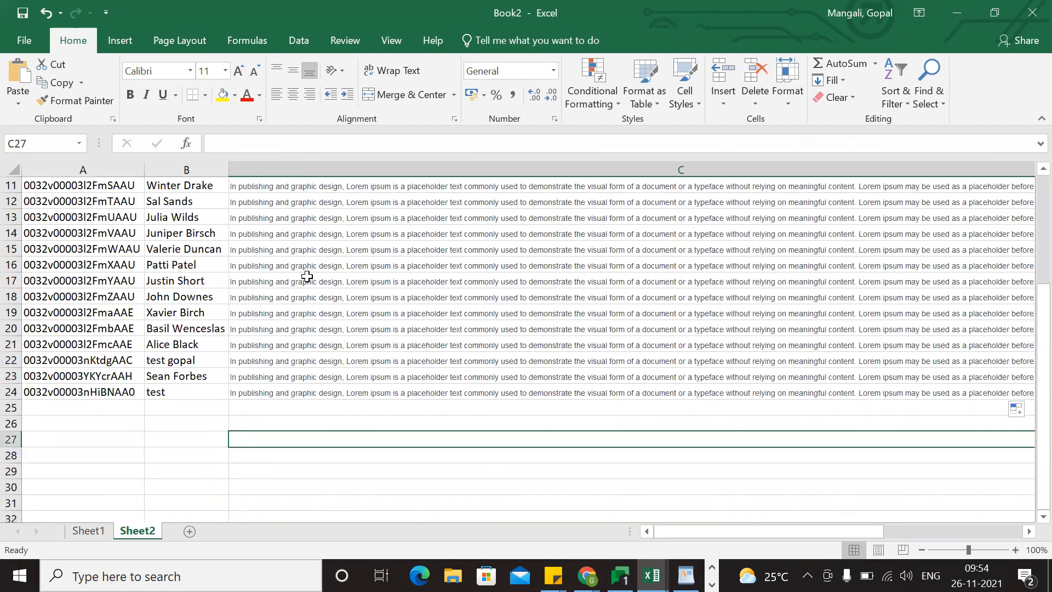
scroll(421, 318, "up", 2)
scroll(420, 318, "up", 2)
left_click(420, 317)
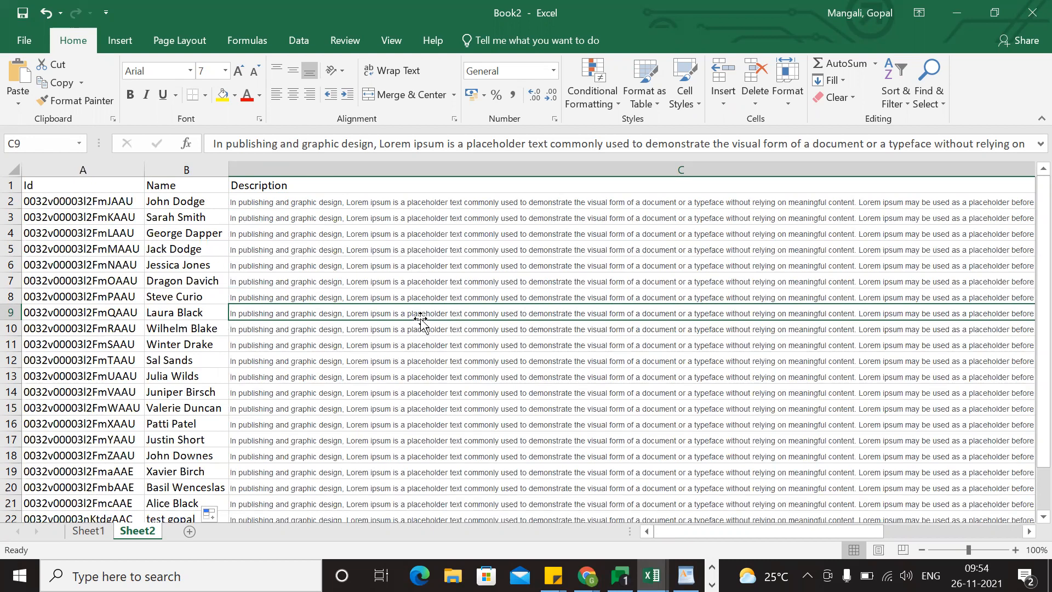
left_click(419, 412)
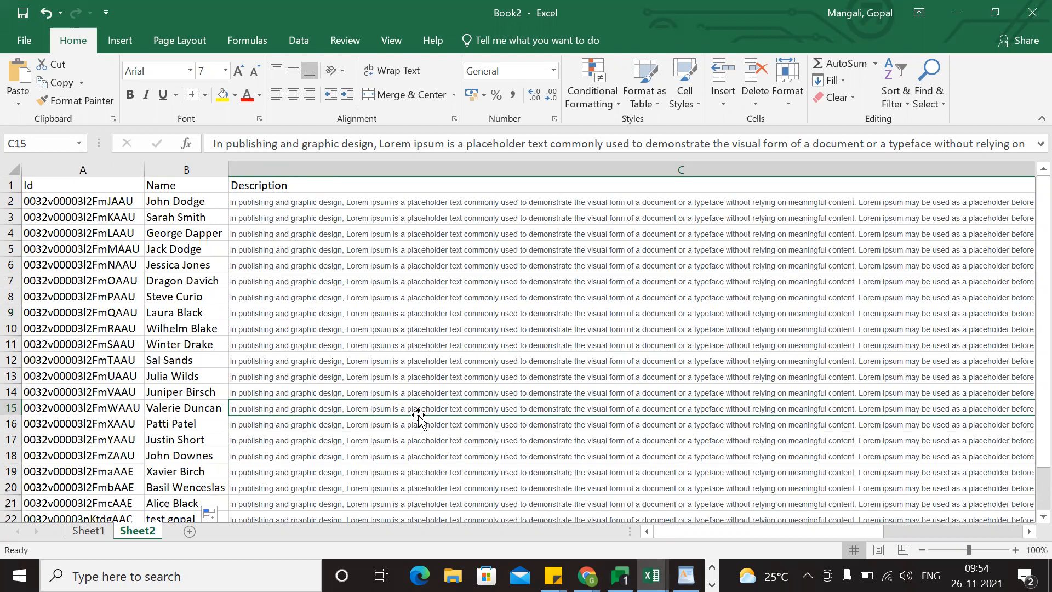
left_click(347, 330)
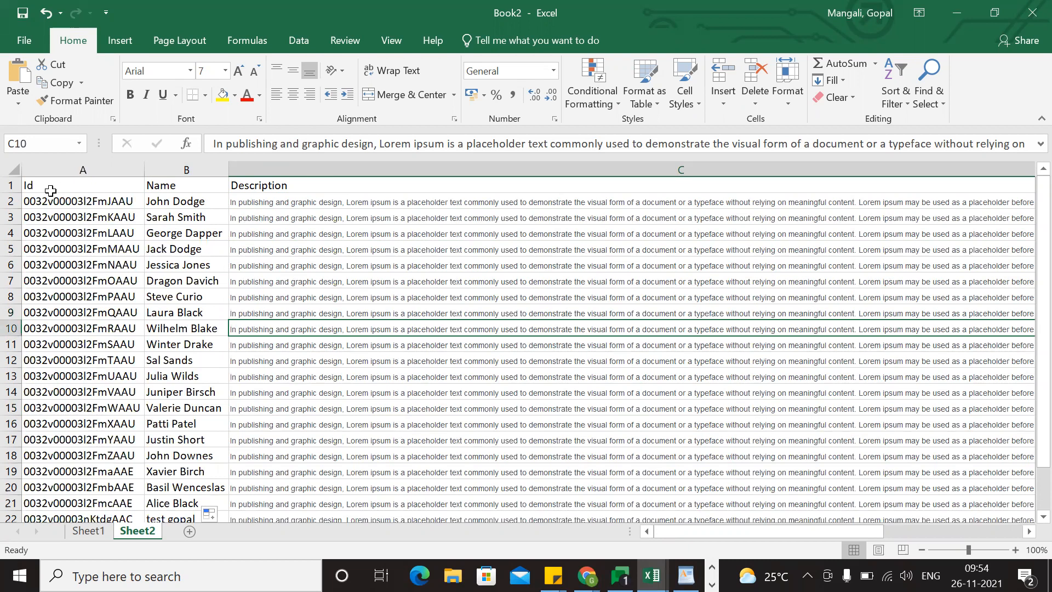
Copy the contact table A1:C24 with its headers from Sheet2 and open Data Import in Salesforce inspector in Chrome.
left_click_drag(43, 182, 923, 472)
key("ctrl+c")
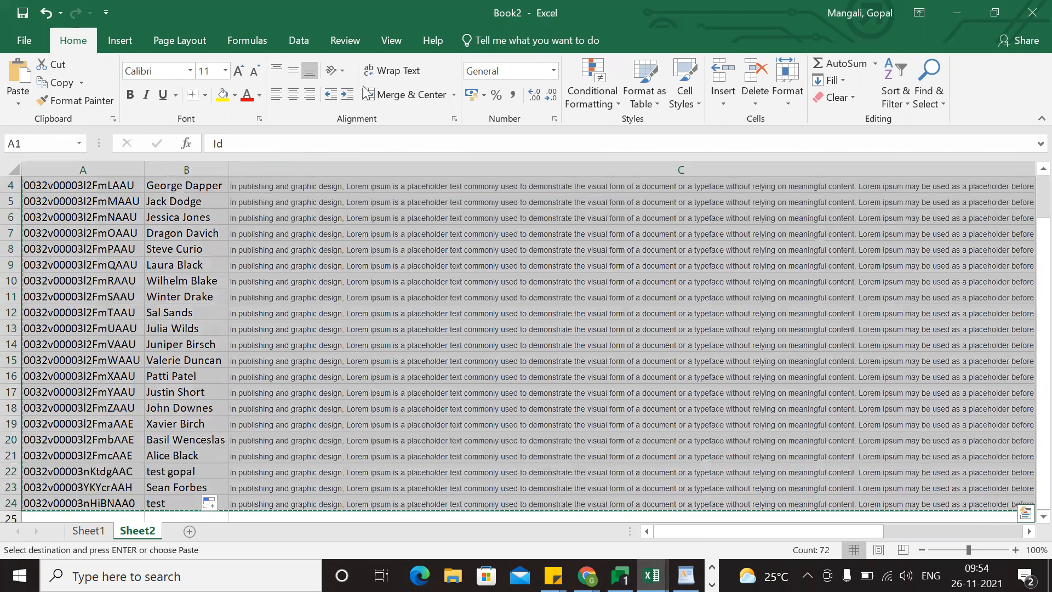
key("alt+Tab")
left_click(315, 10)
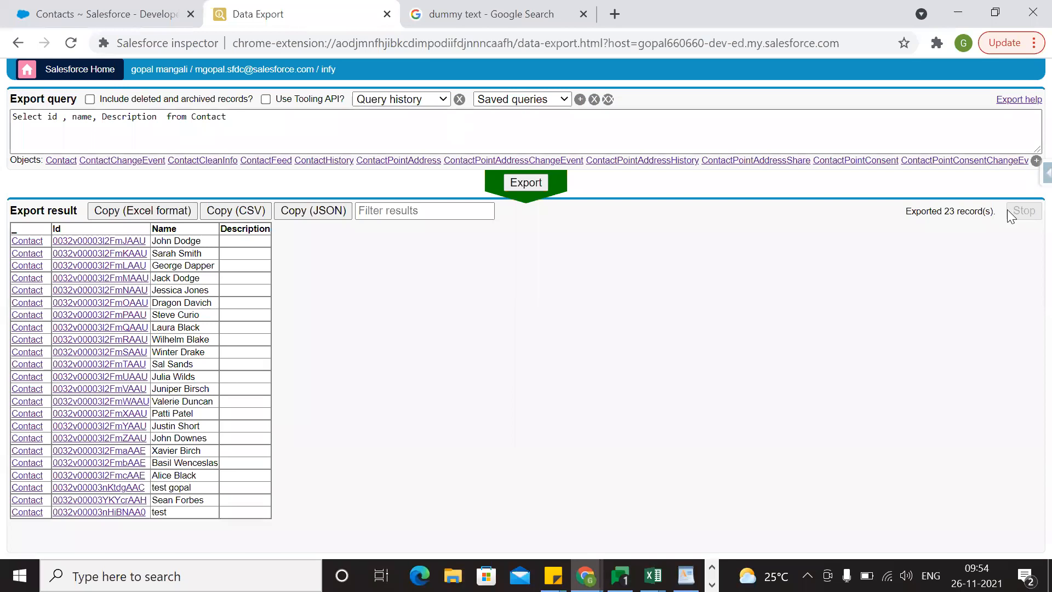
left_click(1046, 173)
scroll(973, 381, "down", 2)
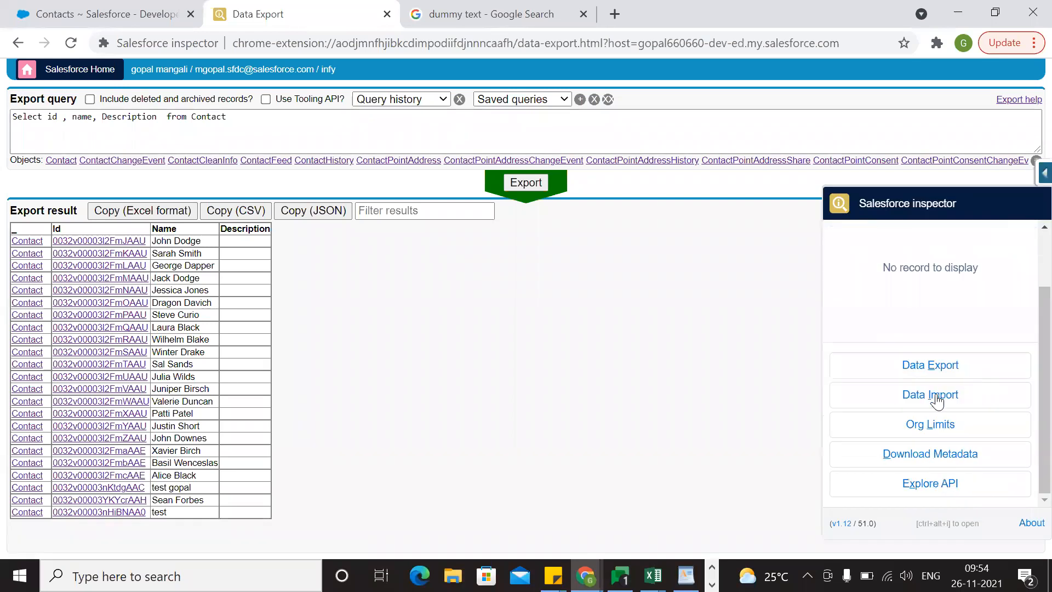
left_click(937, 404)
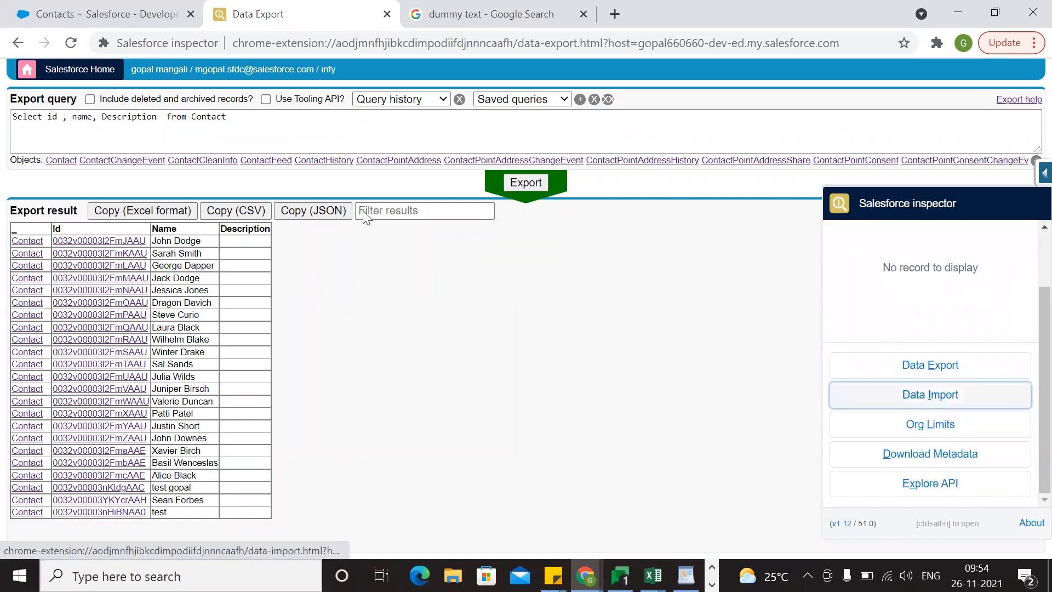
Set the import action to Update and the object to Contact.
left_click(200, 134)
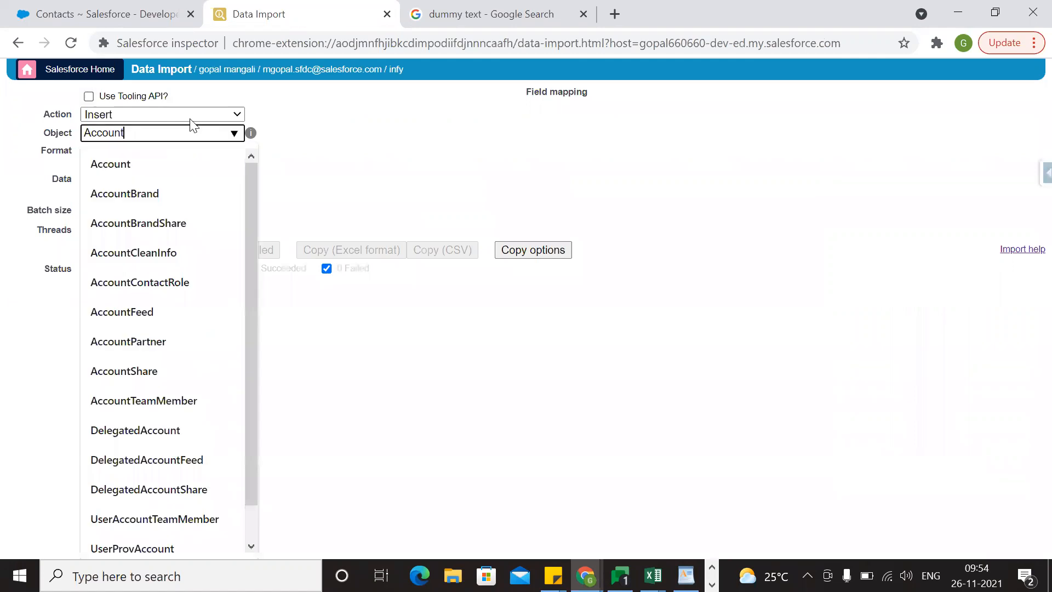
left_click(190, 117)
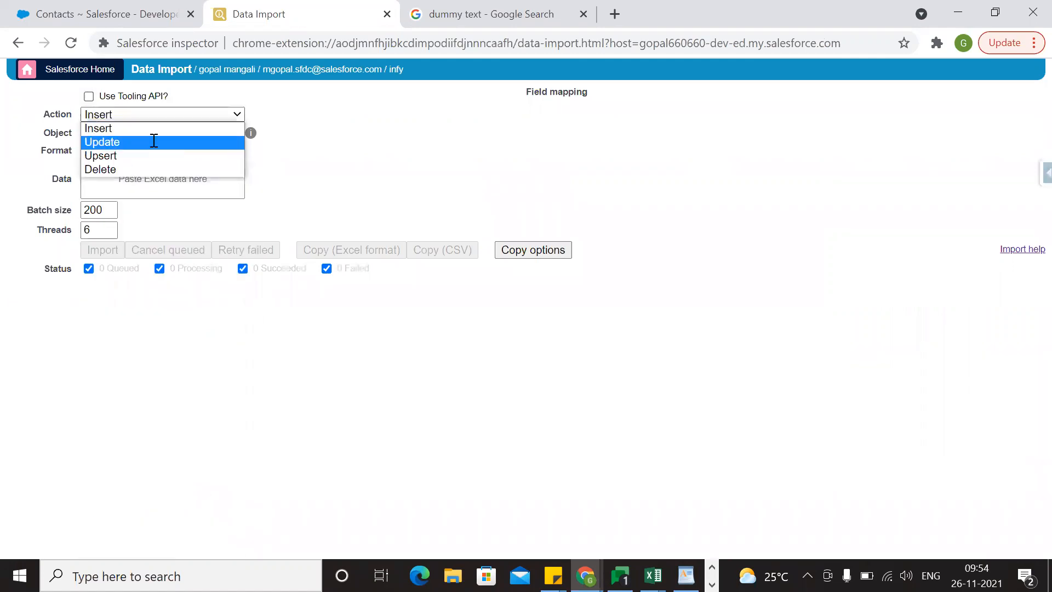
left_click(154, 141)
left_click(184, 135)
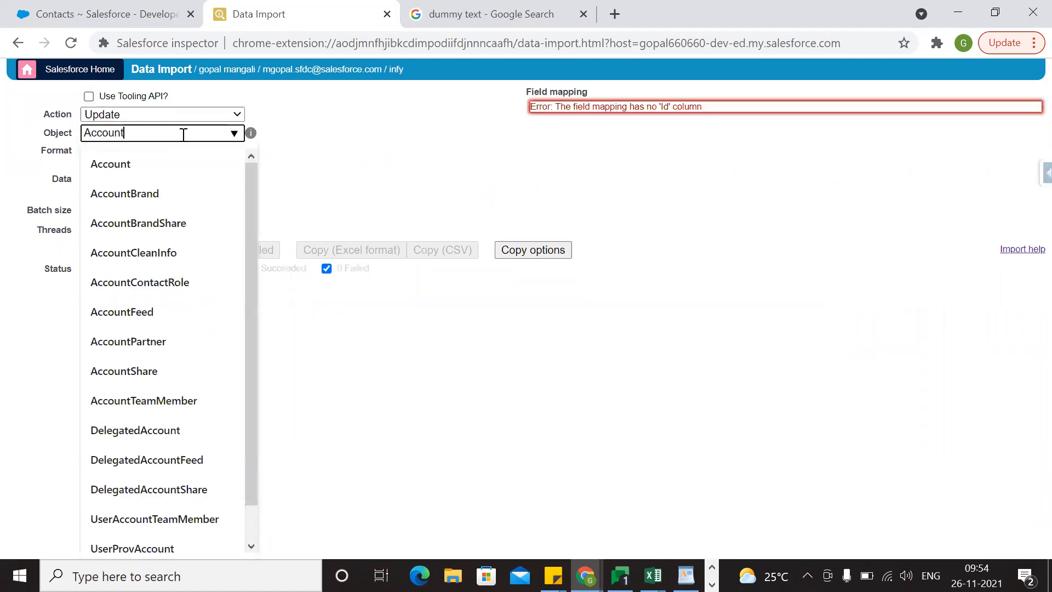
key("ctrl+a")
key("BackSpace")
type("c")
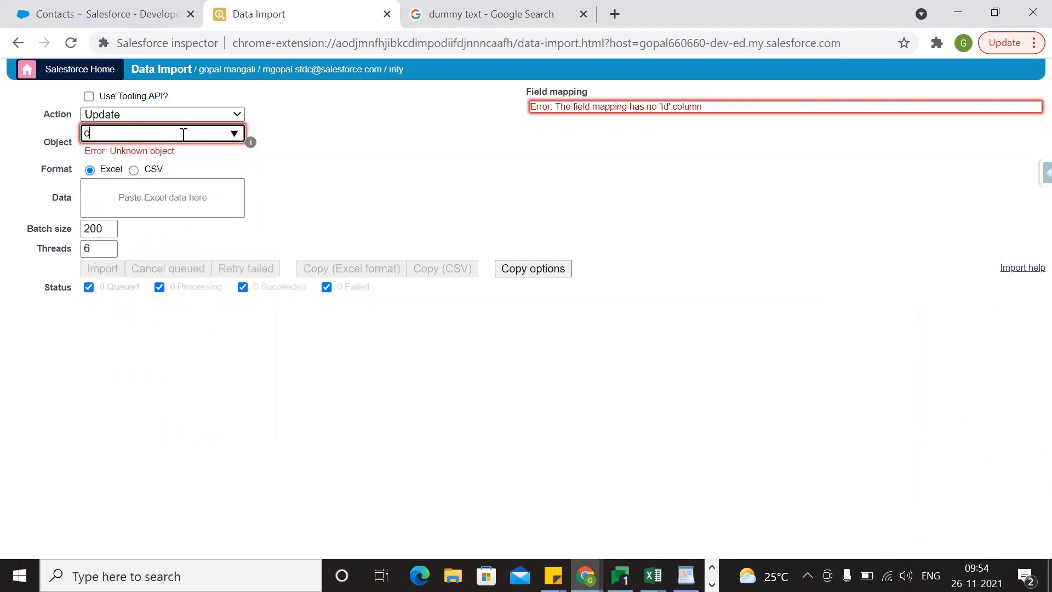
type("ontact")
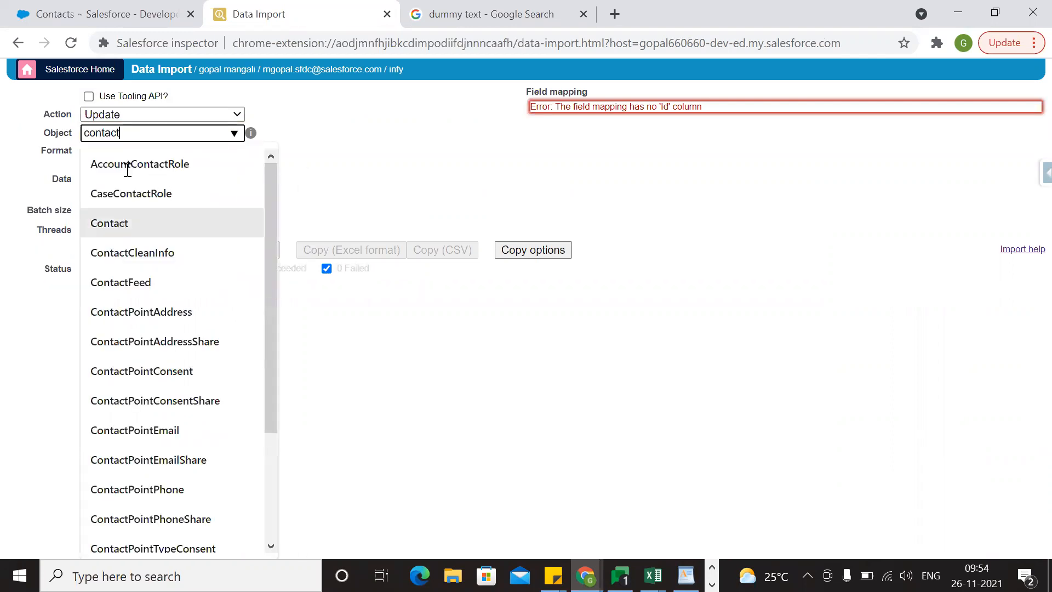
key("Return")
Paste the copied Excel table as the import data and skip the Name column in the field mapping.
key("ctrl+v")
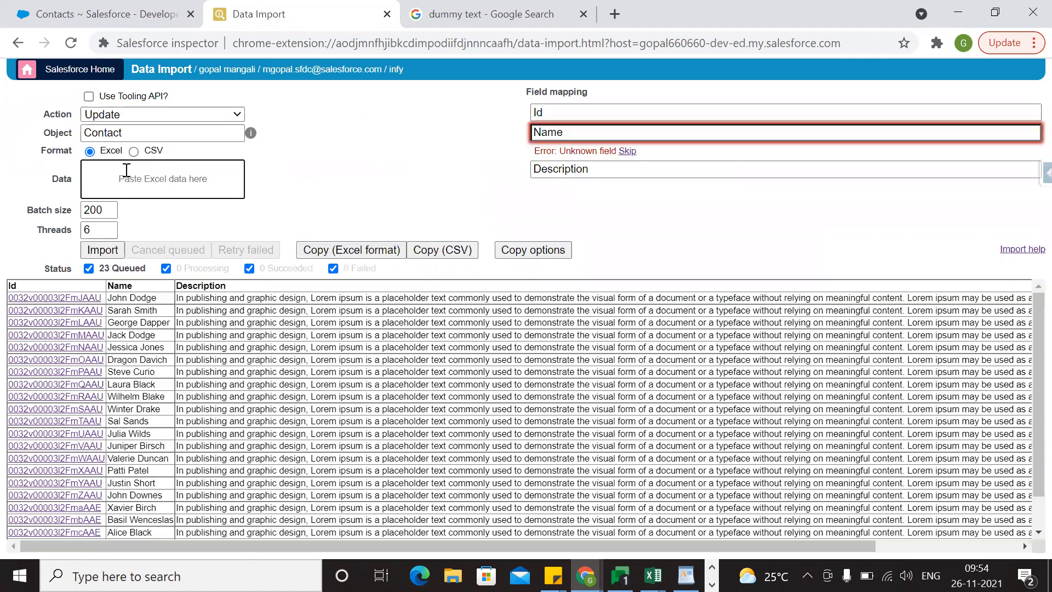
scroll(388, 394, "down", 1)
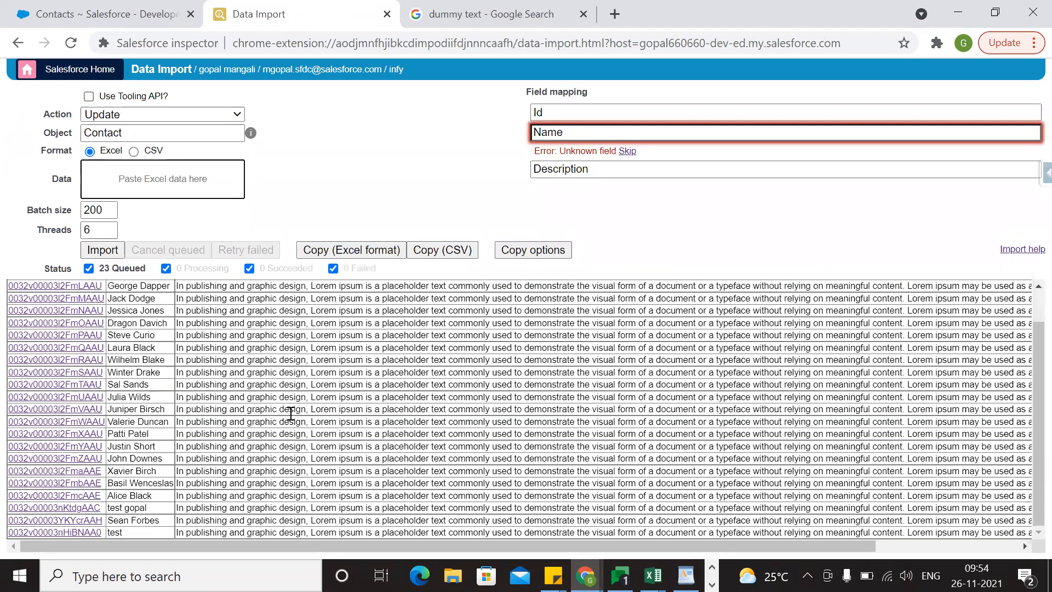
scroll(290, 413, "up", 1)
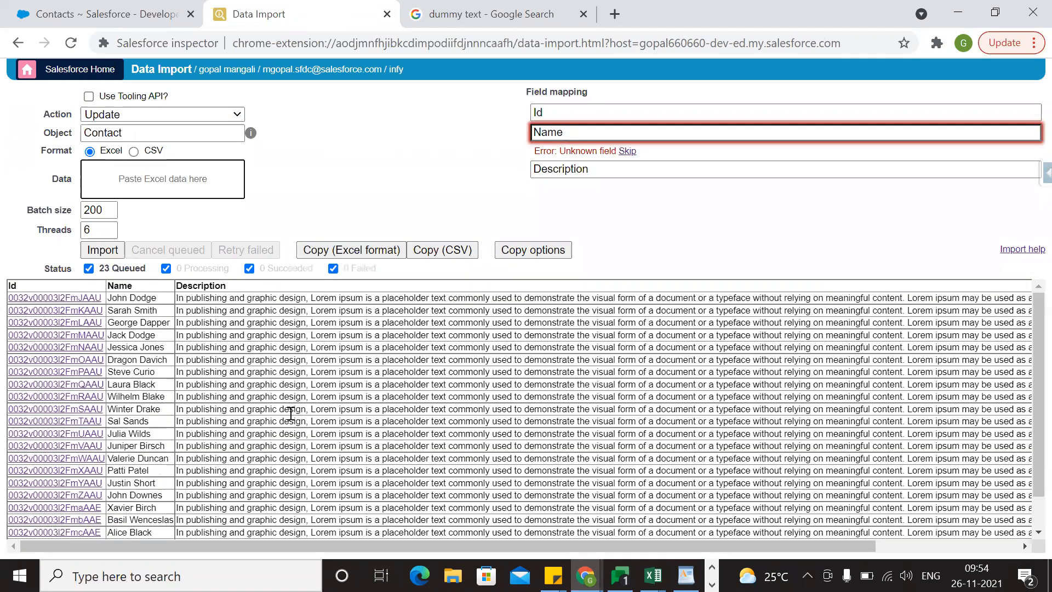
left_click(629, 151)
scroll(382, 431, "down", 1)
scroll(411, 433, "up", 1)
Check the Description field of the first contact in the Salesforce All Contacts list and return to the list.
left_click(101, 10)
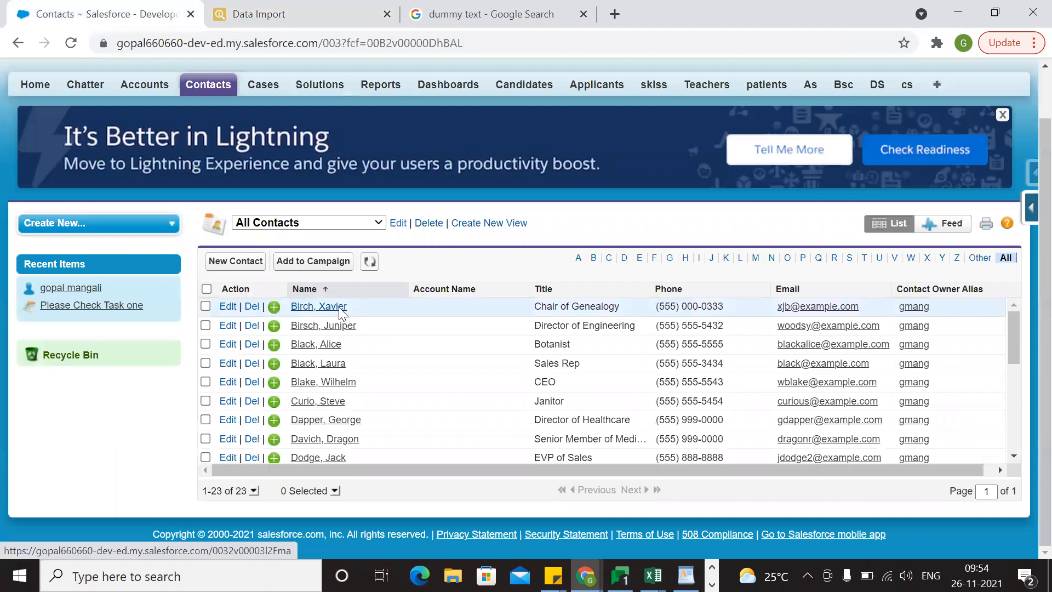
left_click(340, 310)
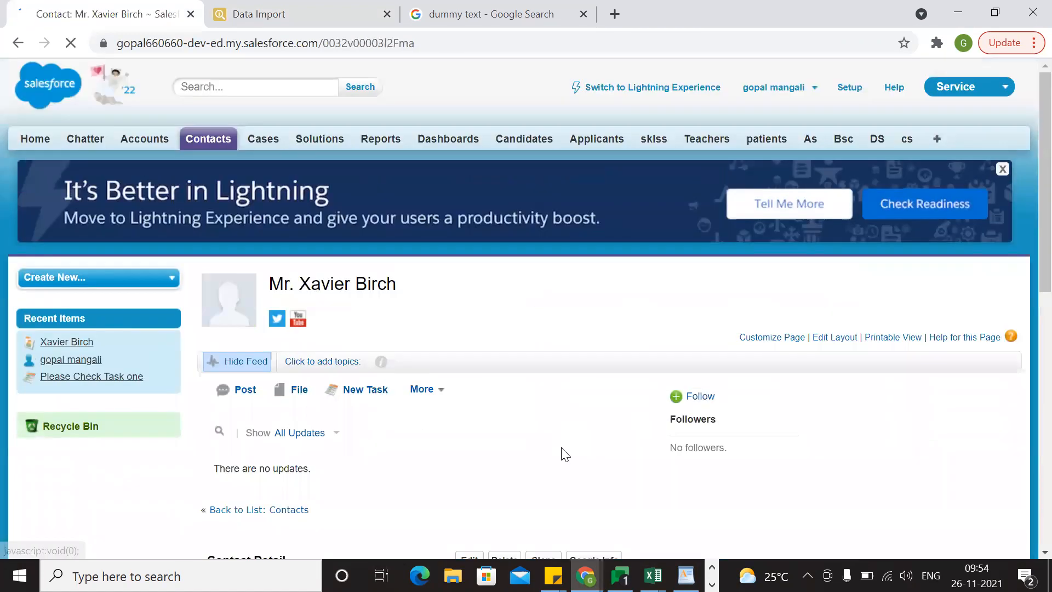
scroll(564, 453, "down", 10)
scroll(564, 446, "up", 3)
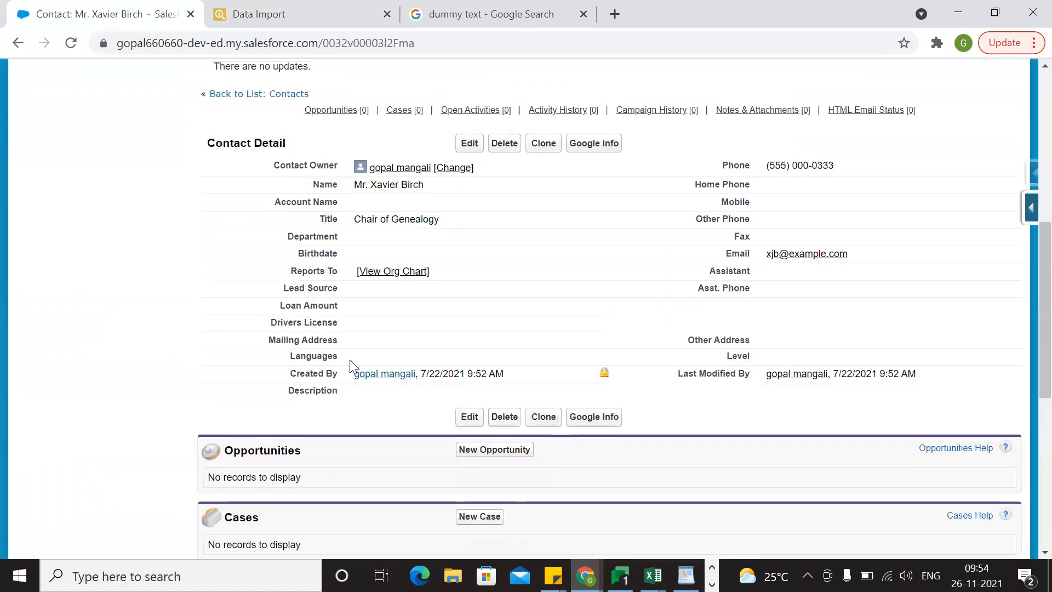
left_click(19, 50)
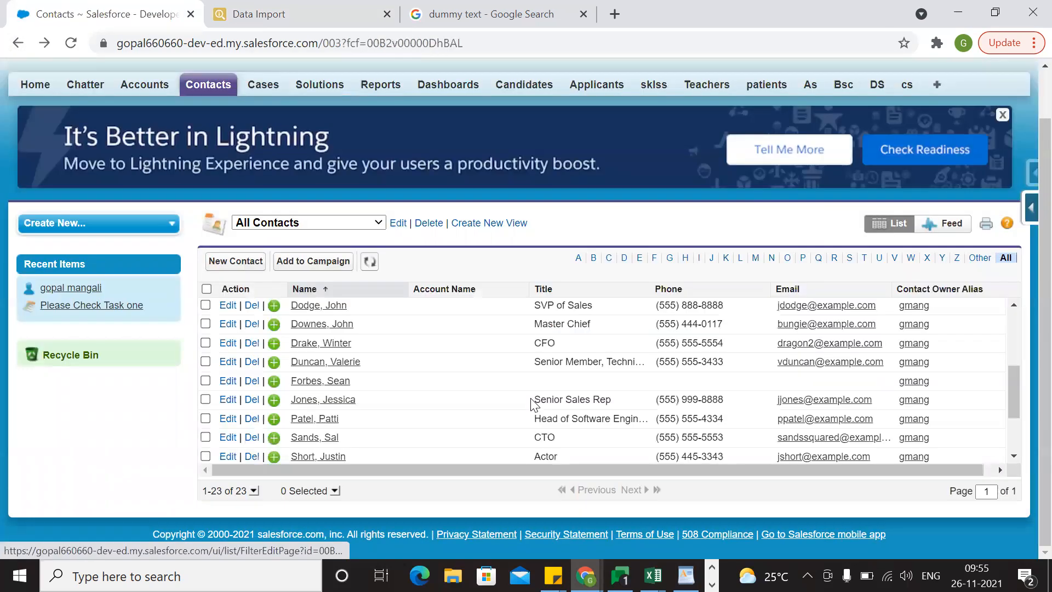
Look through the available display fields in the All Contacts view's edit page and leave it without saving.
scroll(534, 404, "up", 3)
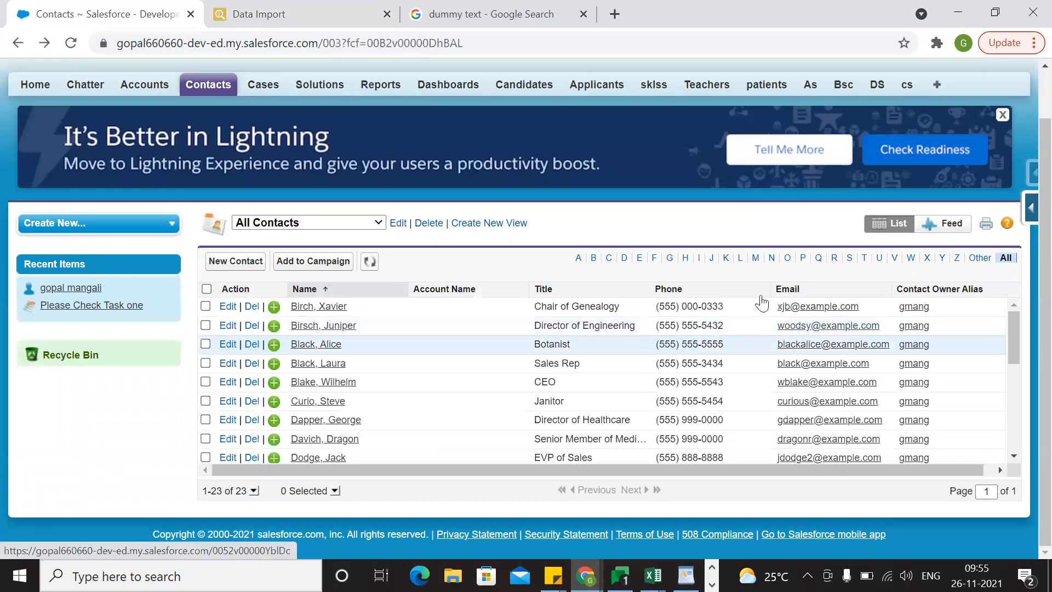
left_click(391, 230)
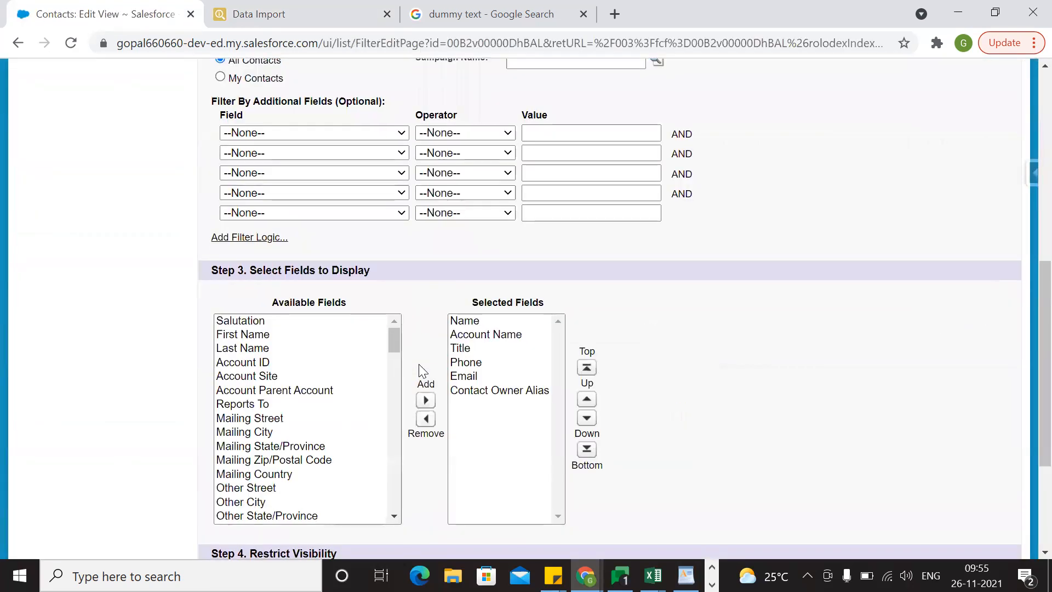
scroll(419, 364, "down", 1)
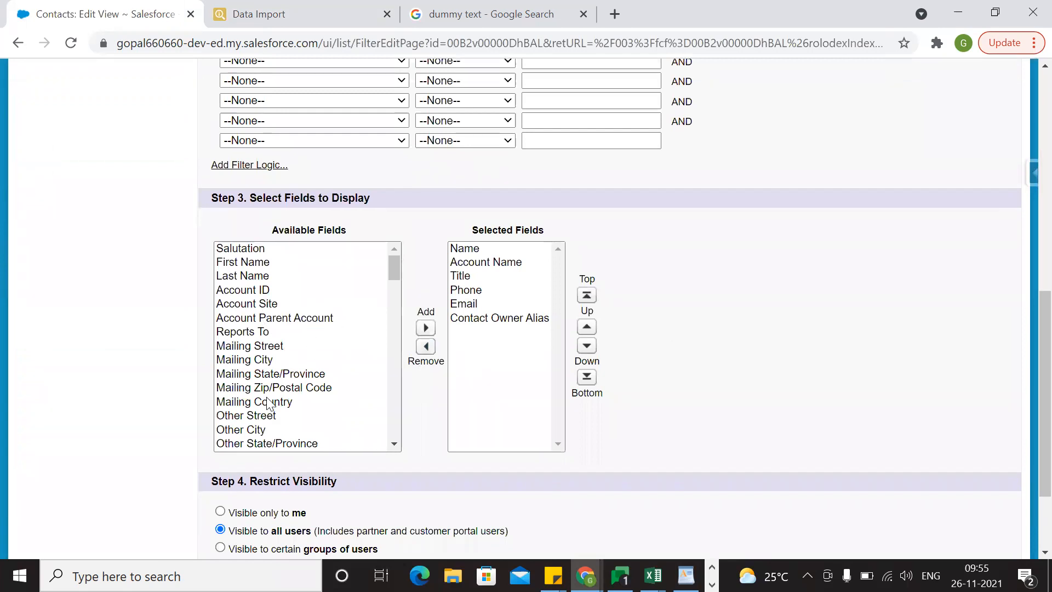
scroll(269, 404, "down", 4)
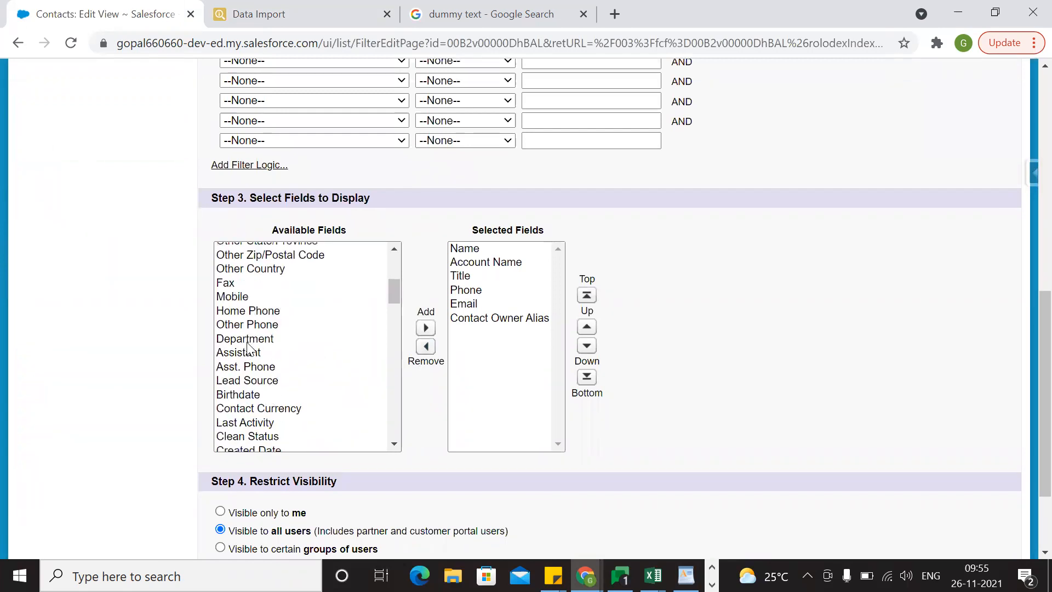
scroll(251, 437, "down", 5)
scroll(251, 437, "down", 5)
scroll(251, 437, "down", 5)
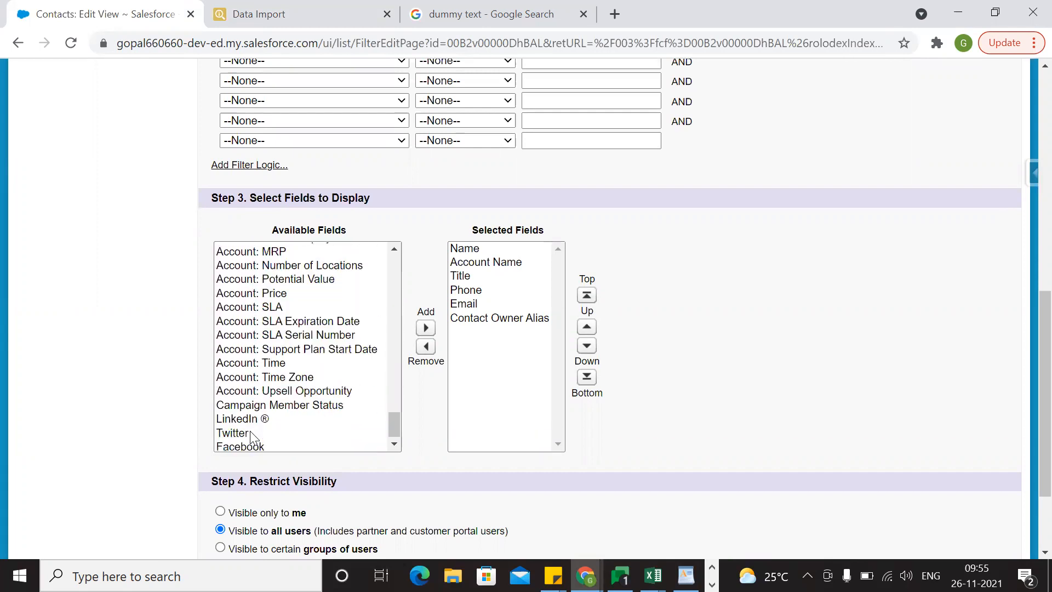
scroll(266, 416, "up", 20)
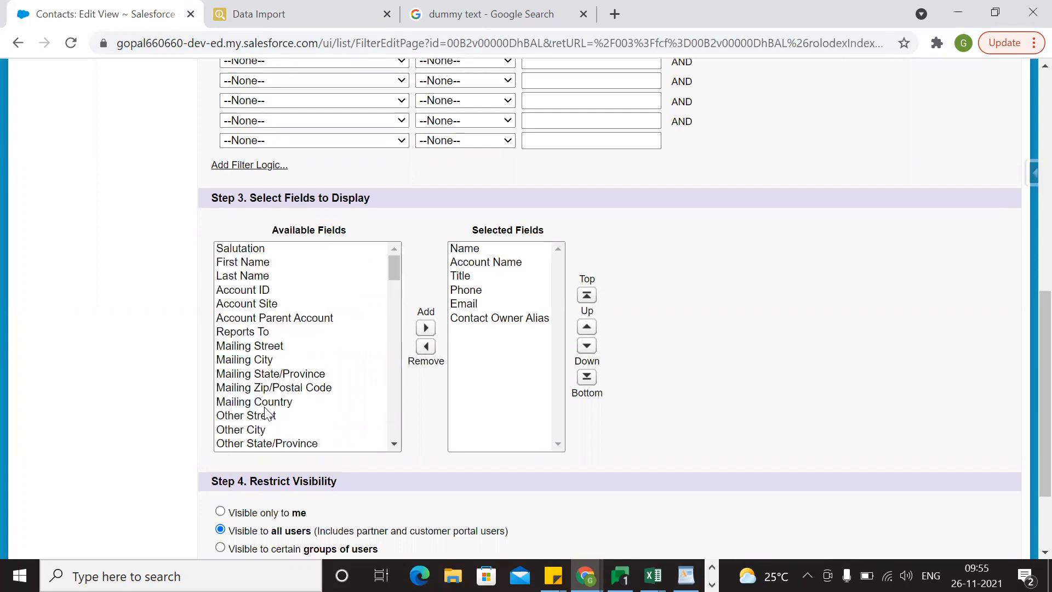
scroll(260, 392, "down", 1)
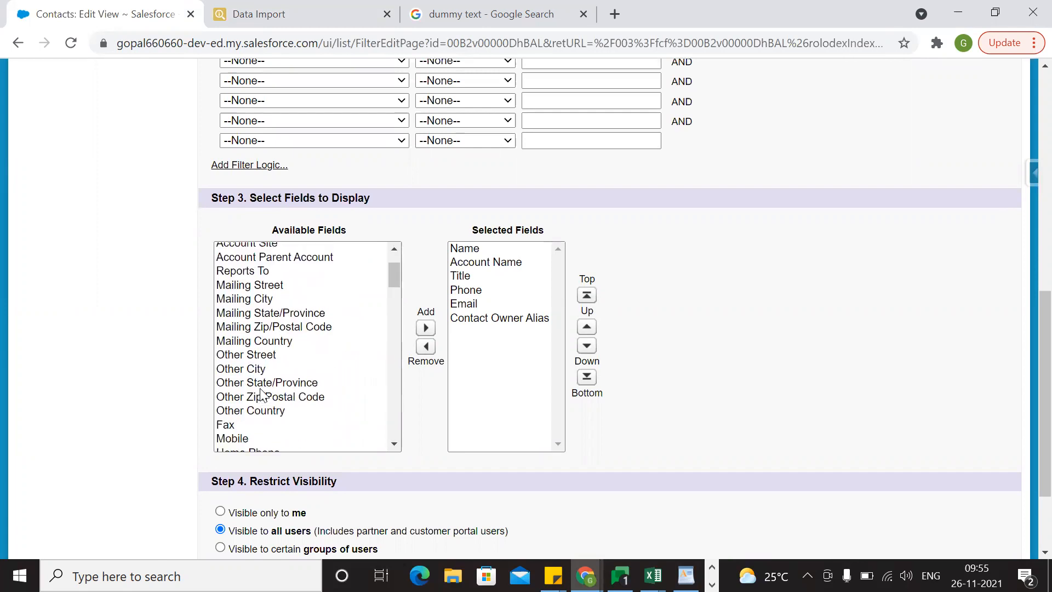
scroll(269, 408, "down", 5)
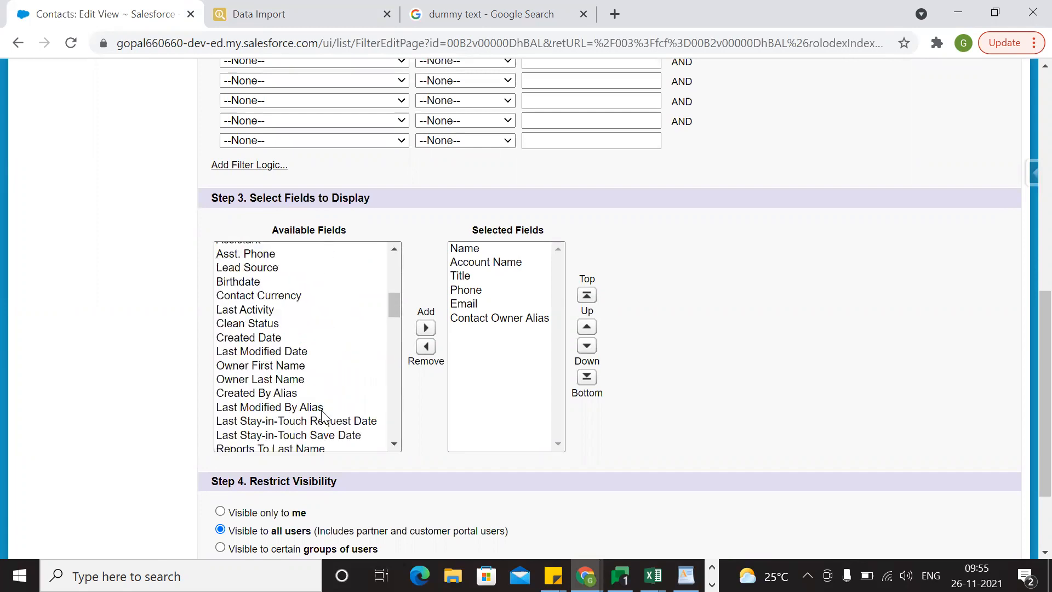
scroll(323, 416, "down", 3)
scroll(323, 416, "up", 9)
scroll(763, 216, "up", 10)
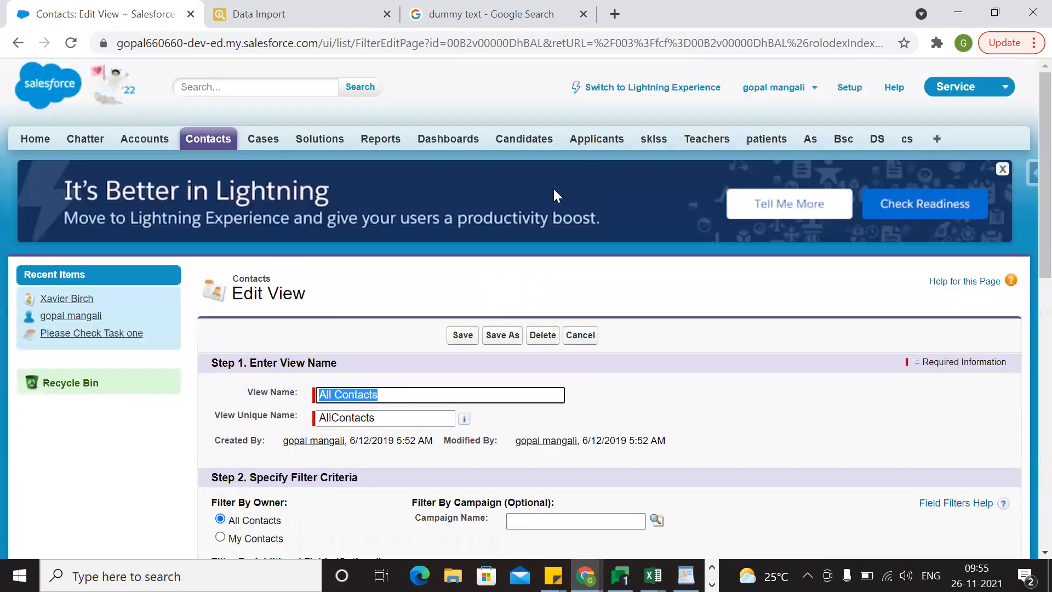
left_click(583, 335)
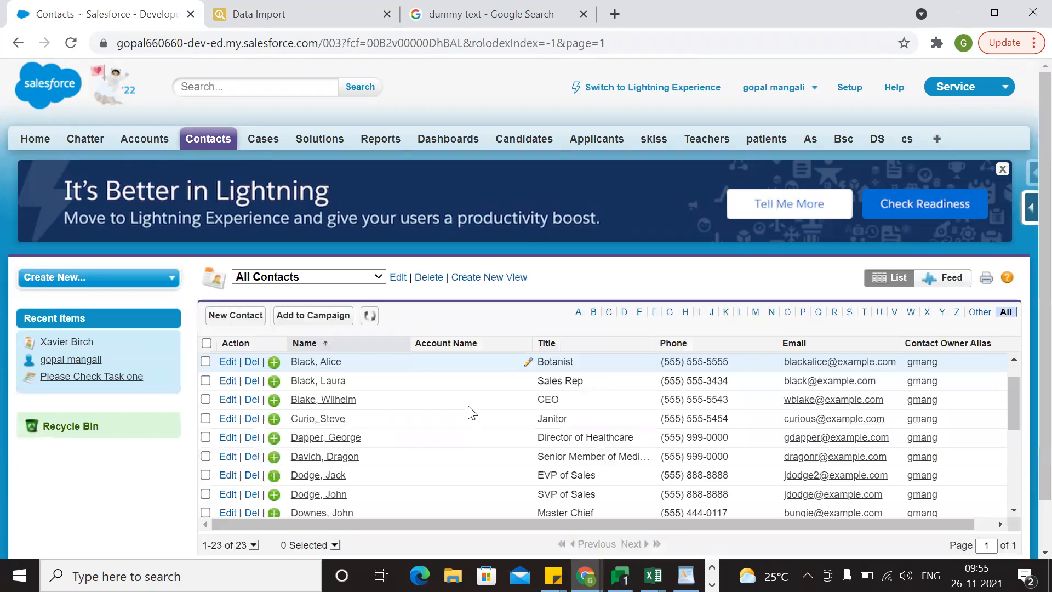
Open the contact titled Actor from the All Contacts list and check its Description field.
scroll(469, 410, "down", 5)
left_click(337, 415)
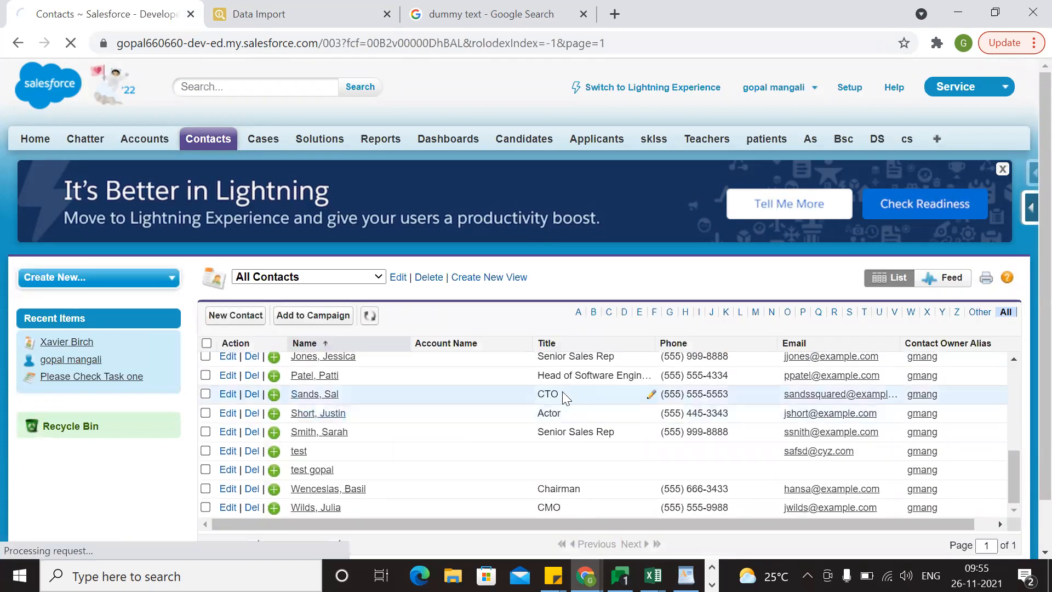
scroll(542, 346, "down", 10)
scroll(542, 342, "up", 5)
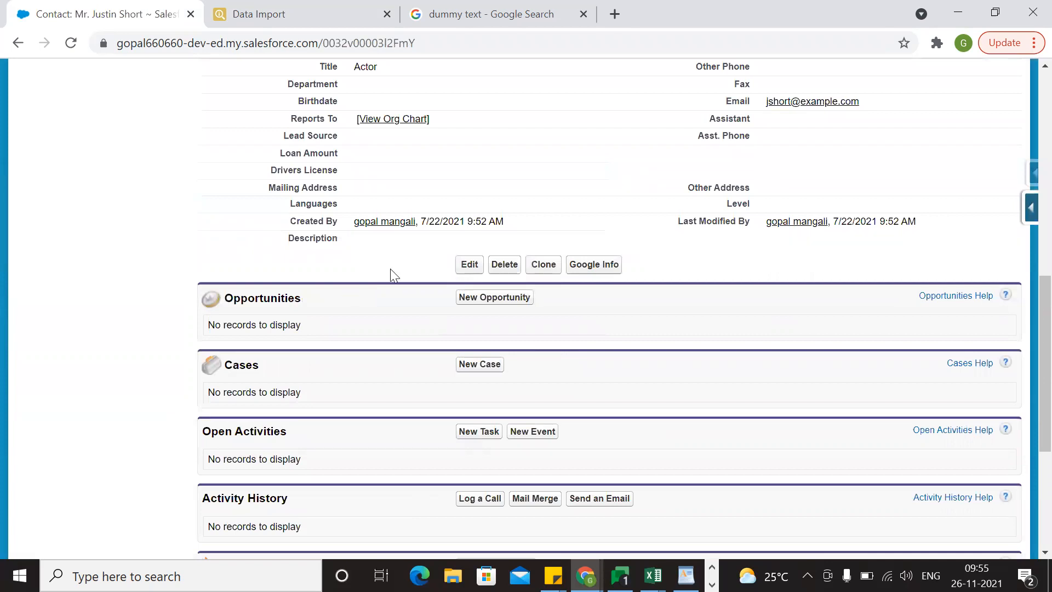
scroll(365, 281, "up", 3)
Return to the Data Import page and review the queued contact rows with their descriptions.
left_click(325, 7)
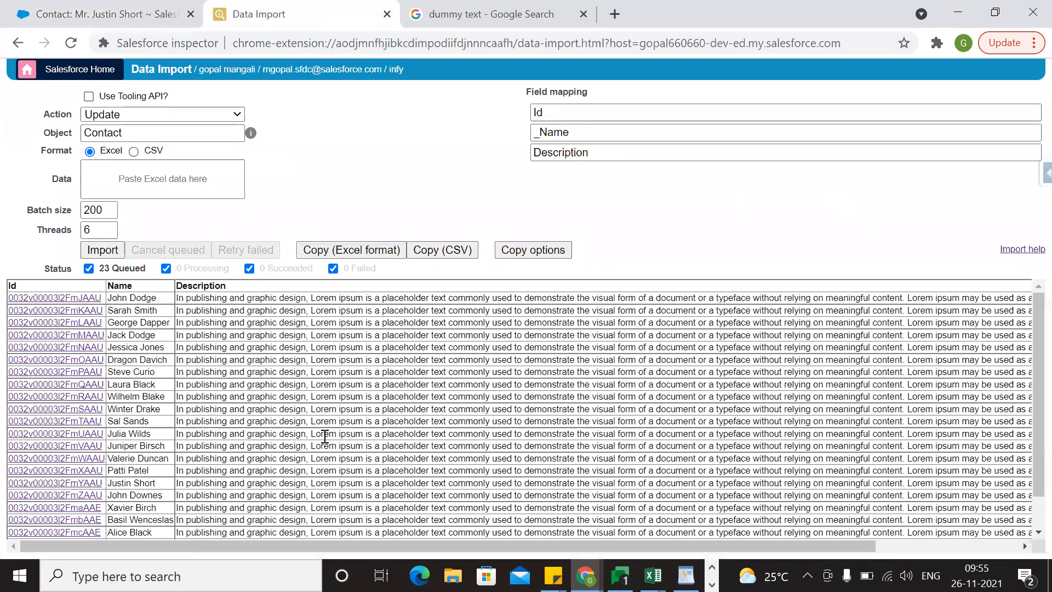
scroll(325, 437, "down", 2)
scroll(323, 435, "up", 2)
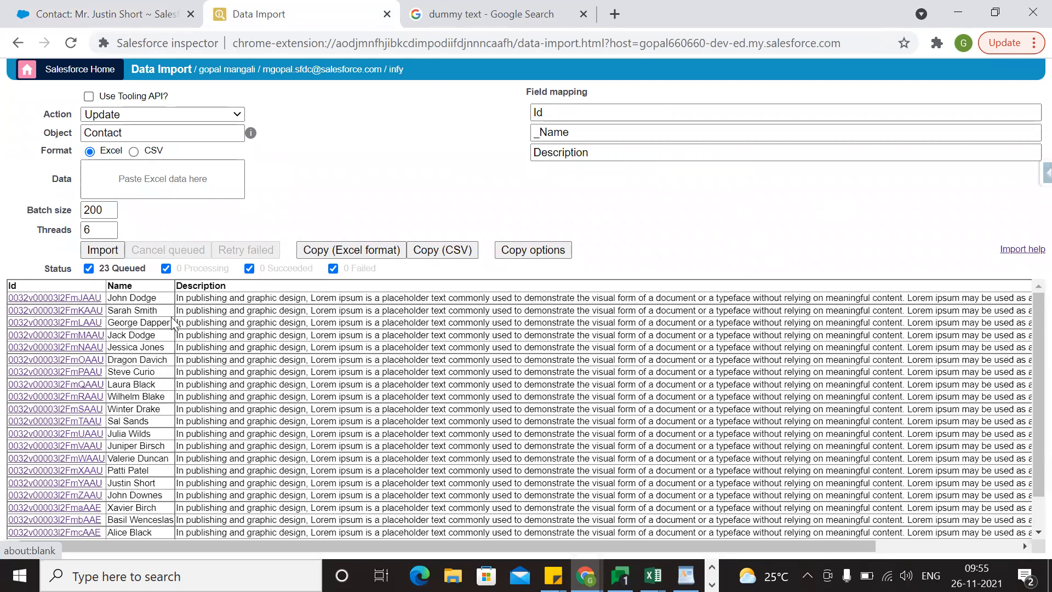
Import the queued contact updates into Salesforce and check the status columns of the result.
scroll(172, 318, "down", 1)
scroll(105, 252, "up", 1)
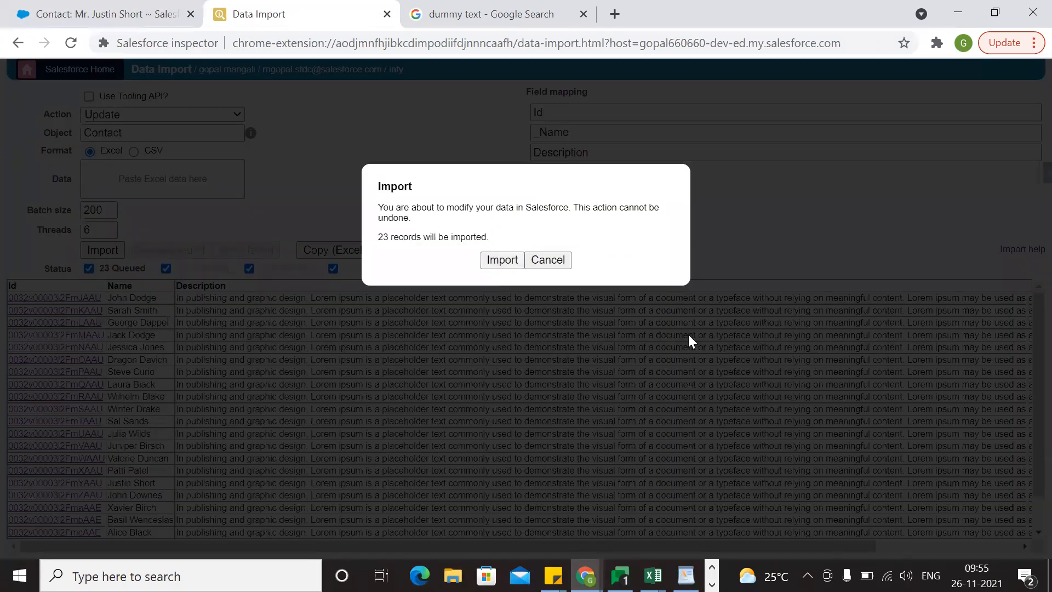
left_click(502, 260)
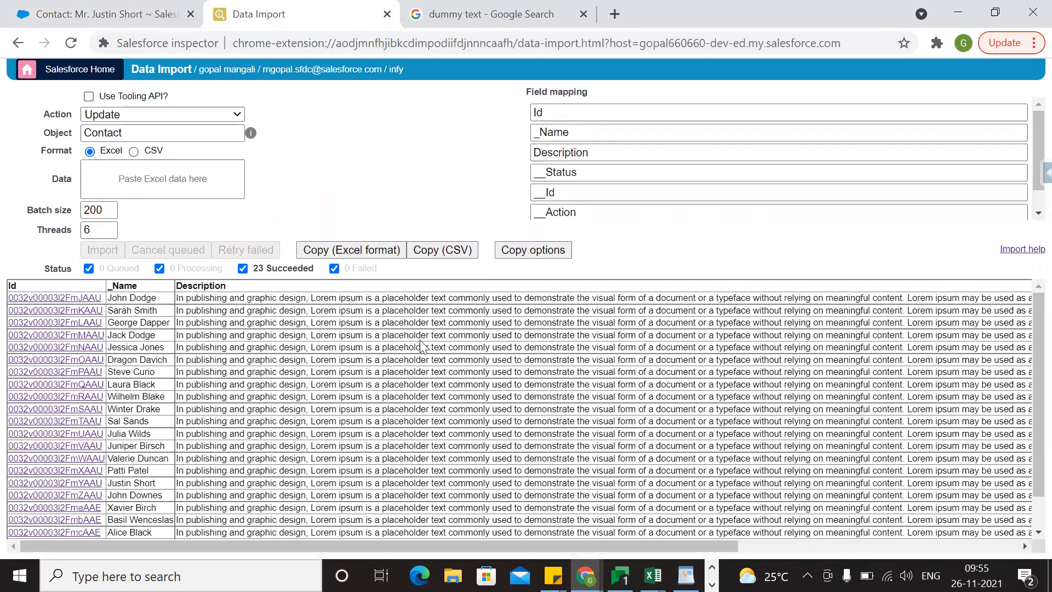
scroll(950, 433, "right", 10)
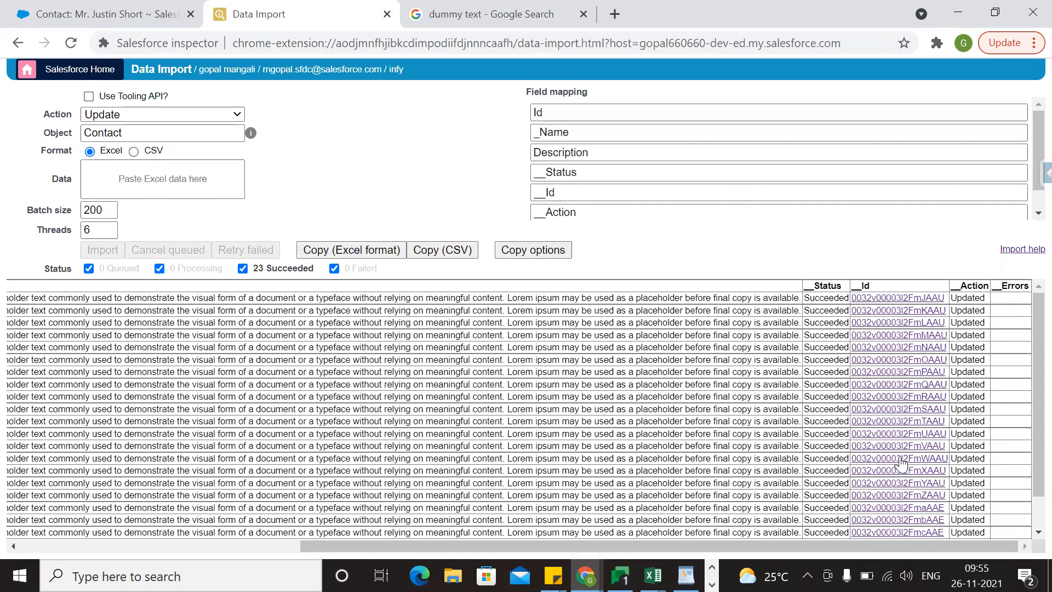
Reload the Salesforce record of the contact titled Actor and compare its Description with the dummy text in the Google results.
key("super+Tab")
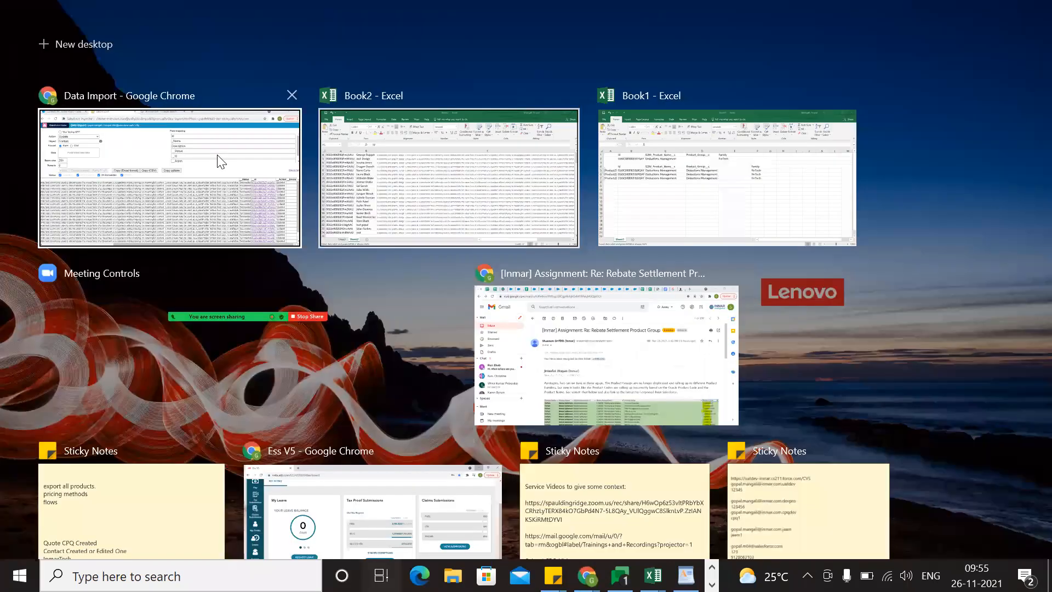
left_click(263, 181)
left_click(142, 5)
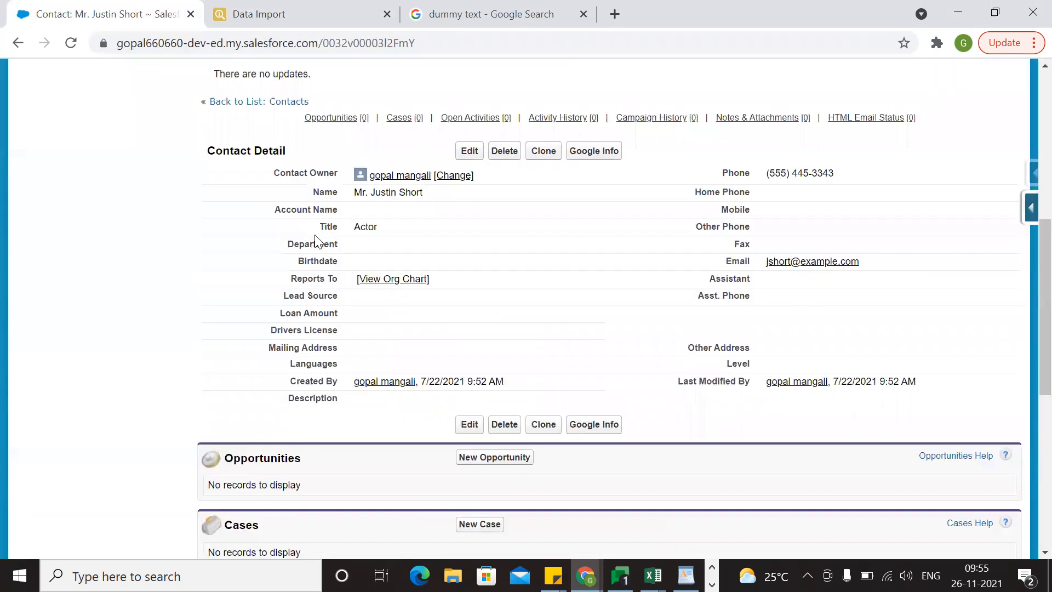
left_click(74, 45)
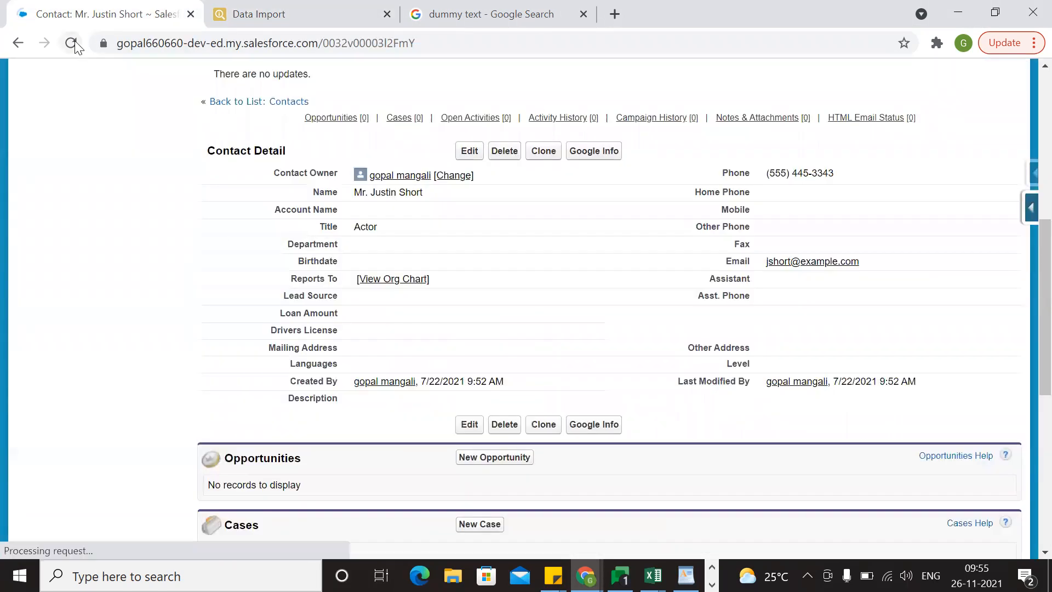
scroll(394, 372, "down", 3)
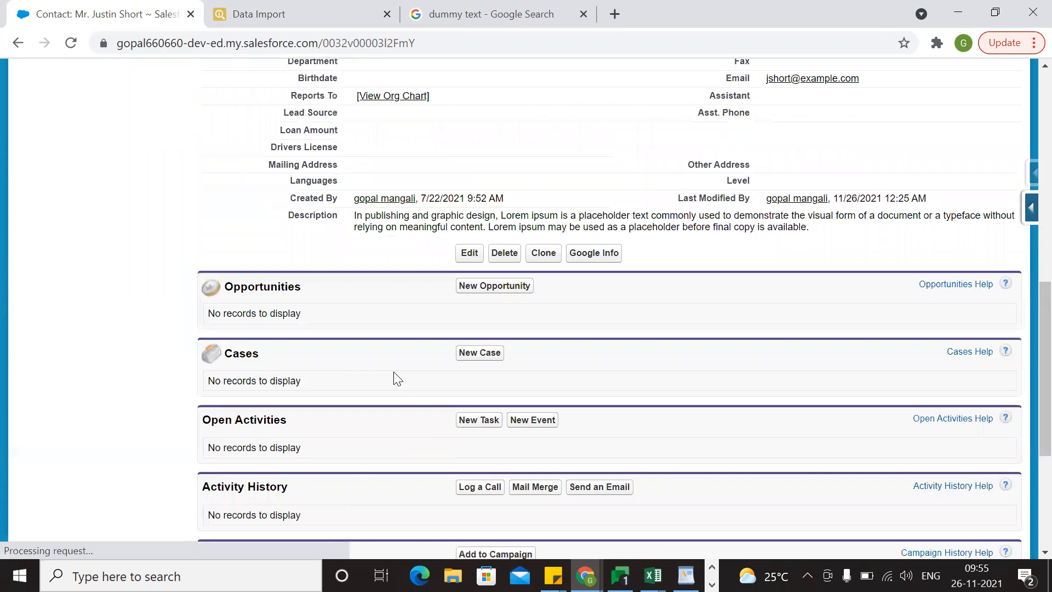
scroll(755, 381, "up", 3)
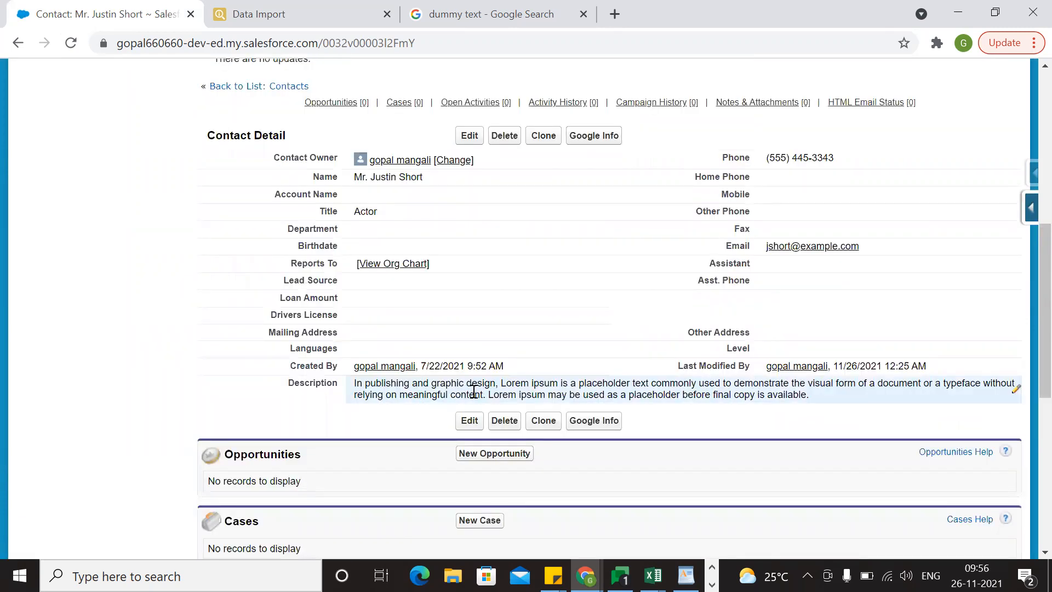
left_click(448, 12)
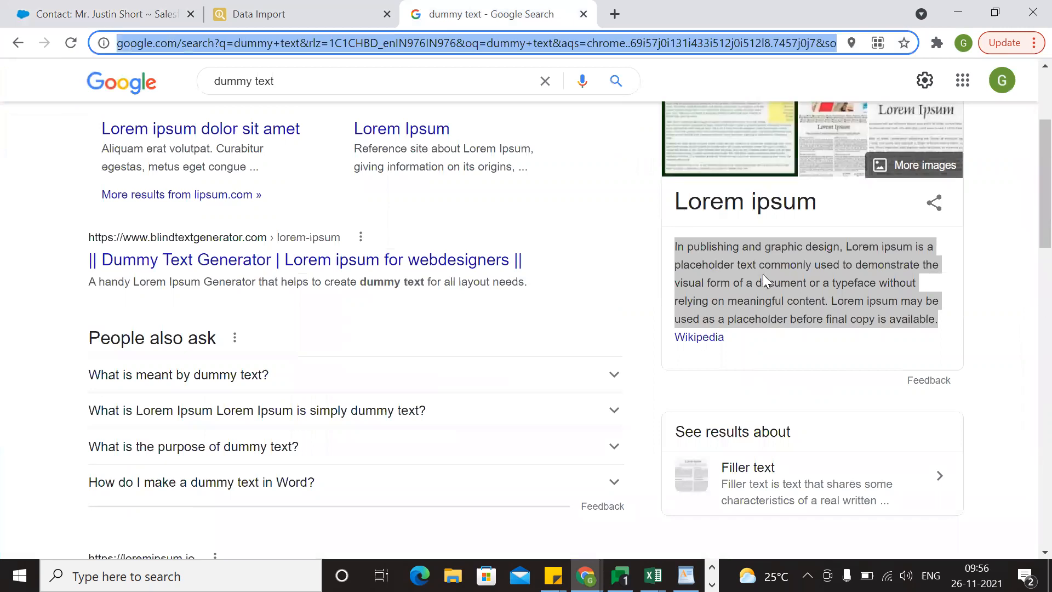
left_click(110, 14)
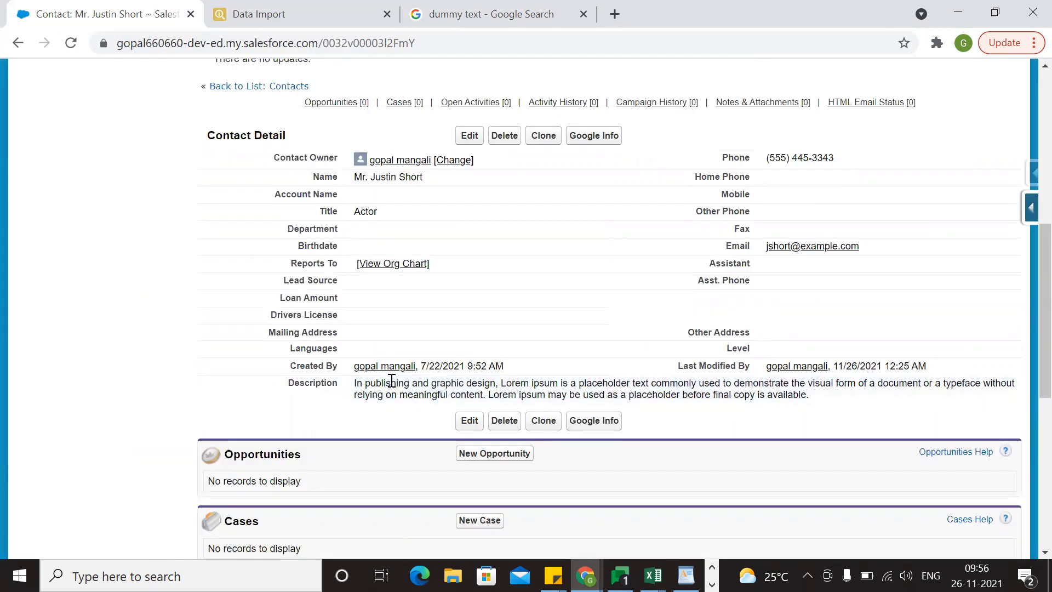
Open the contact named test from the All Contacts list and check its Description field.
scroll(382, 427, "up", 6)
scroll(200, 150, "up", 2)
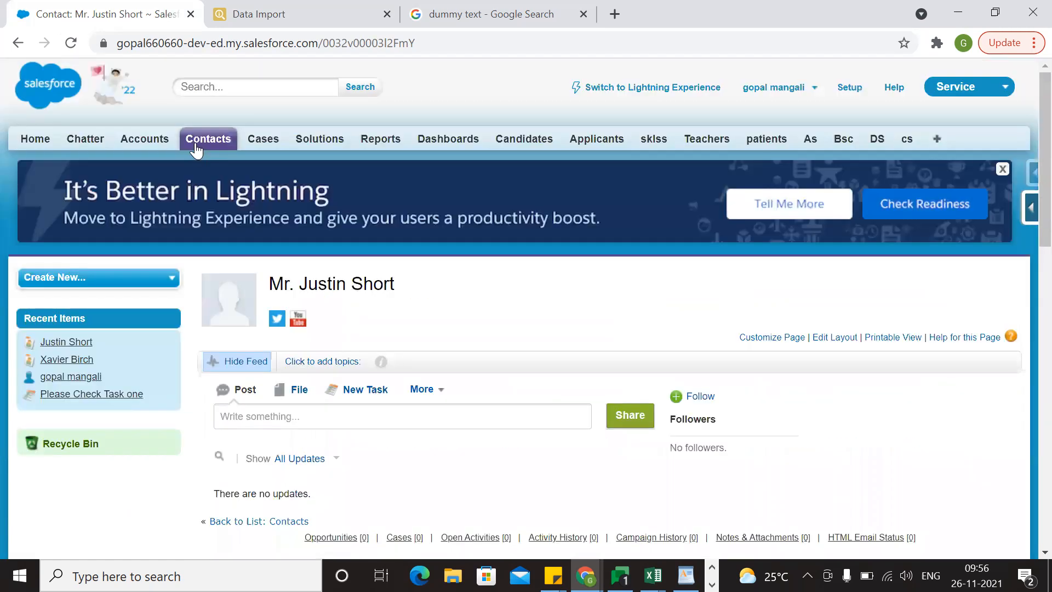
left_click(195, 141)
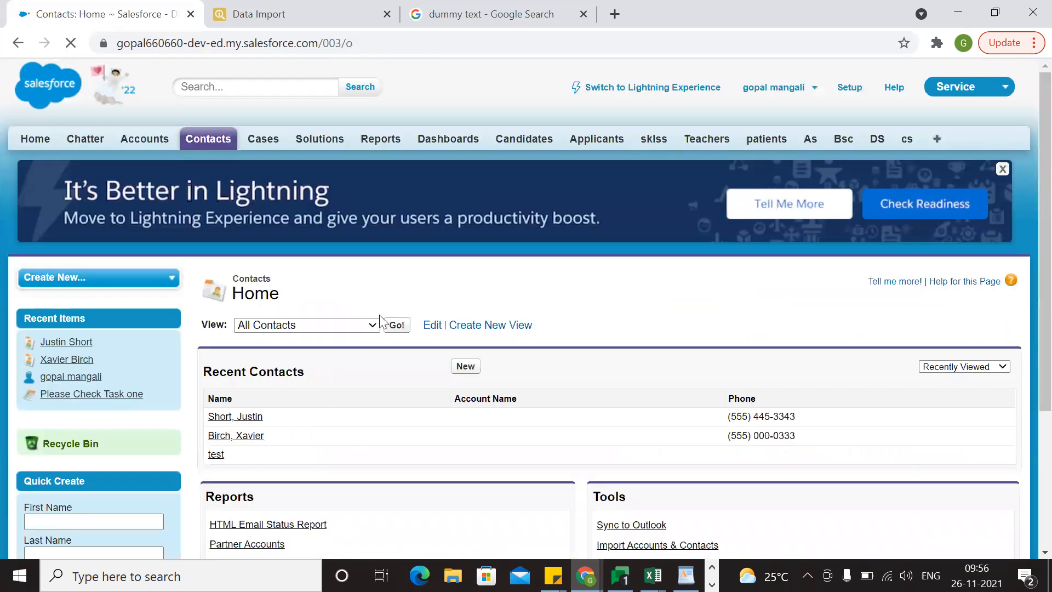
scroll(395, 139, "down", 3)
left_click(394, 130)
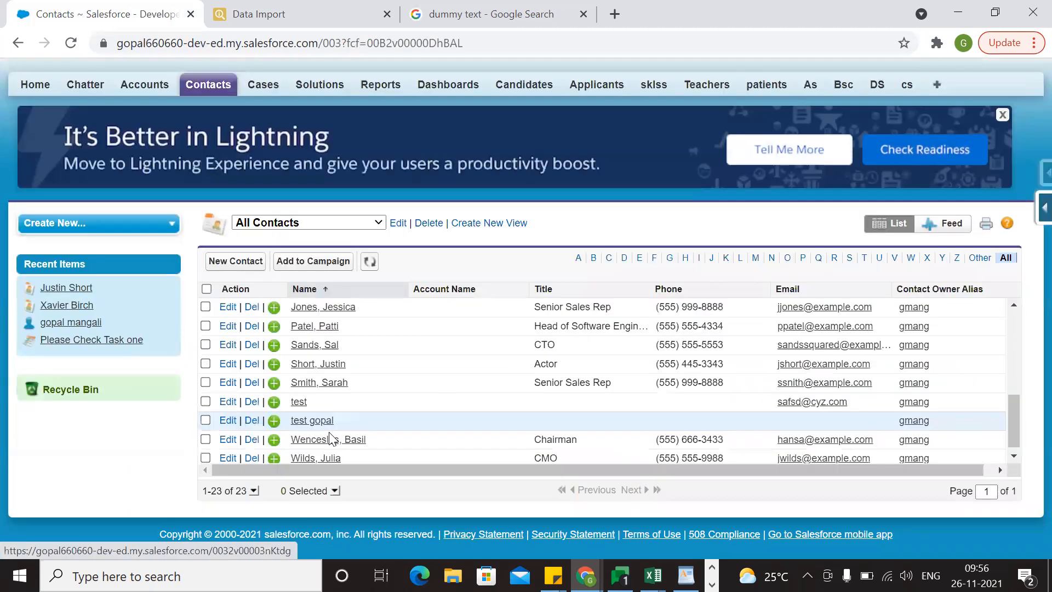
scroll(344, 387, "down", 1)
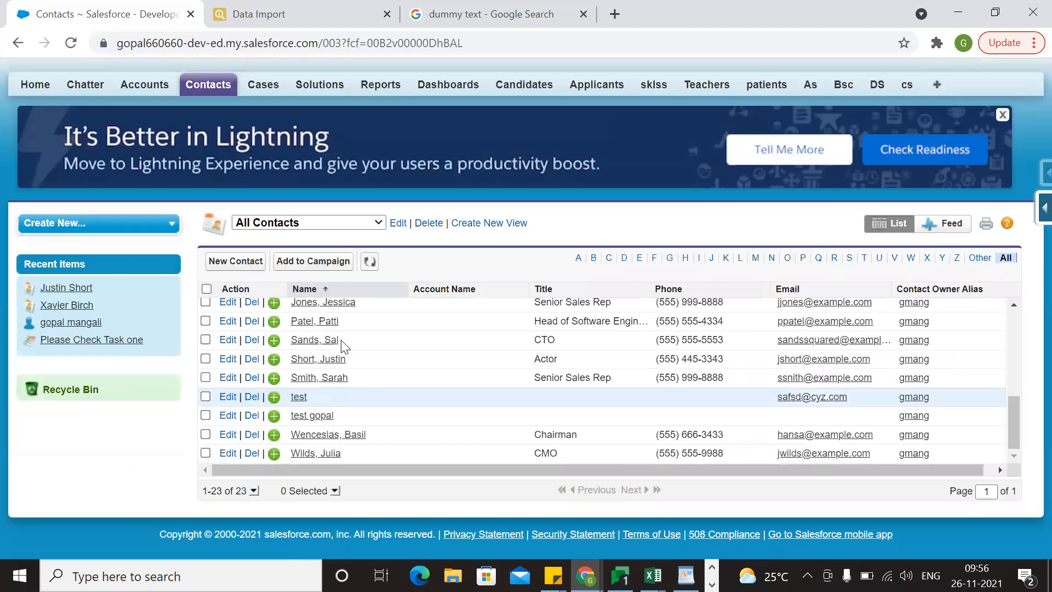
left_click(303, 397)
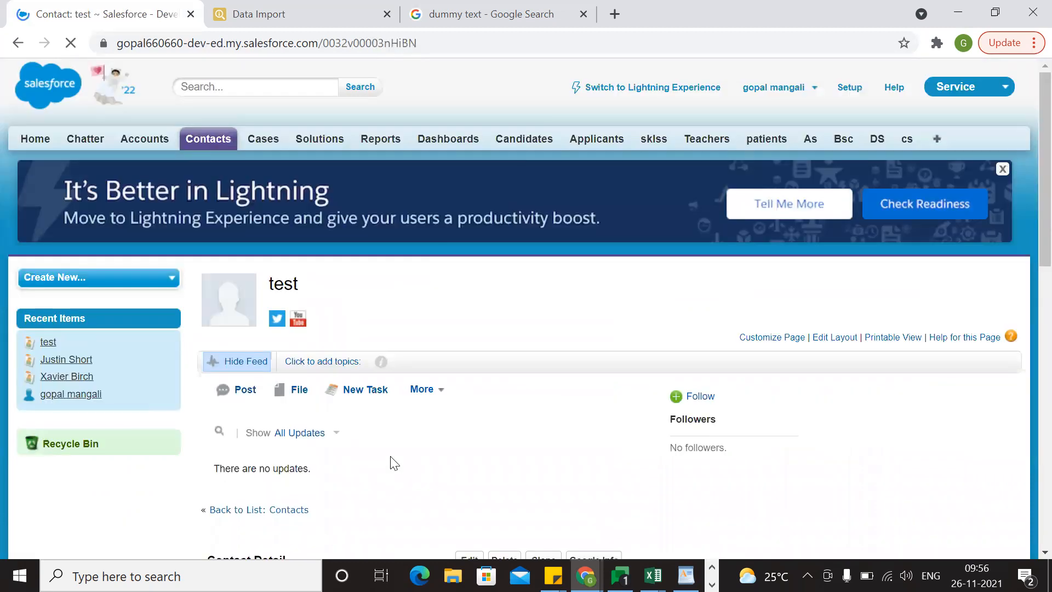
scroll(394, 464, "down", 10)
scroll(514, 204, "up", 1)
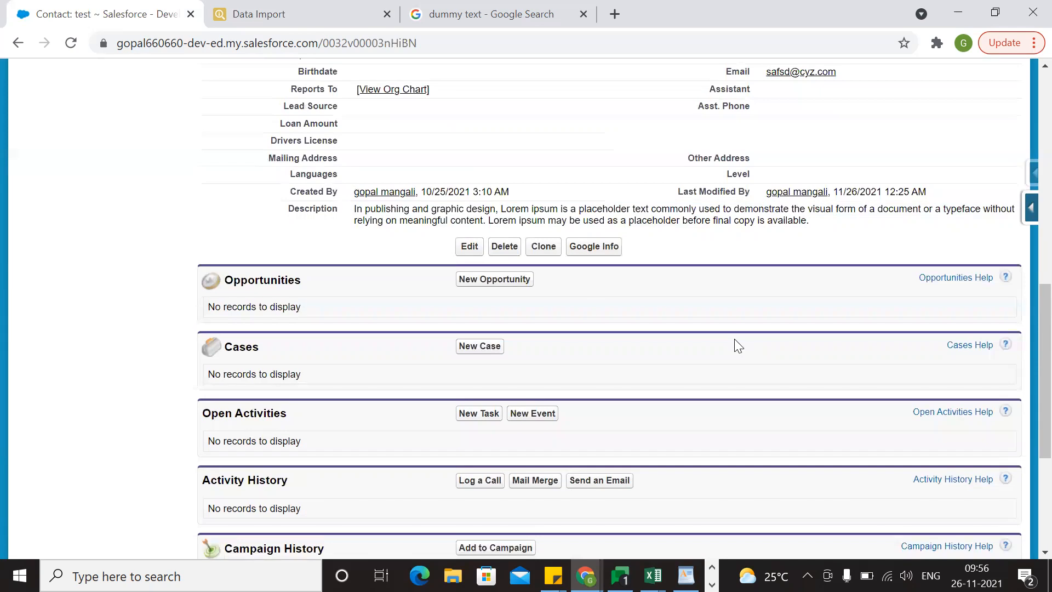
scroll(686, 367, "up", 2)
scroll(482, 359, "up", 8)
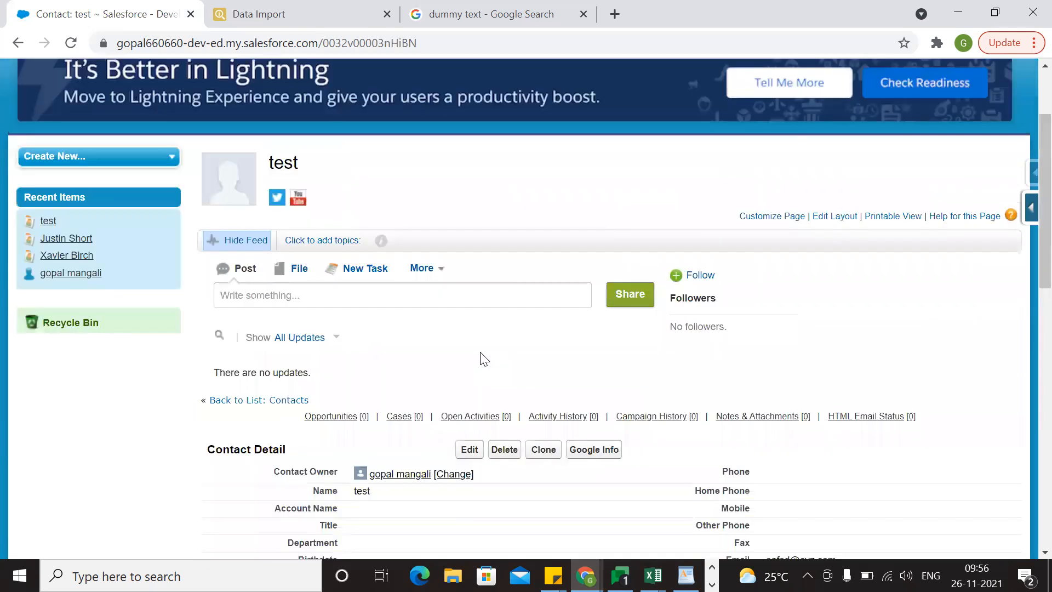
Switch to the Book2 workbook in Excel and review the contact Ids, names and descriptions on Sheet2.
key("alt+Tab")
left_click(260, 412)
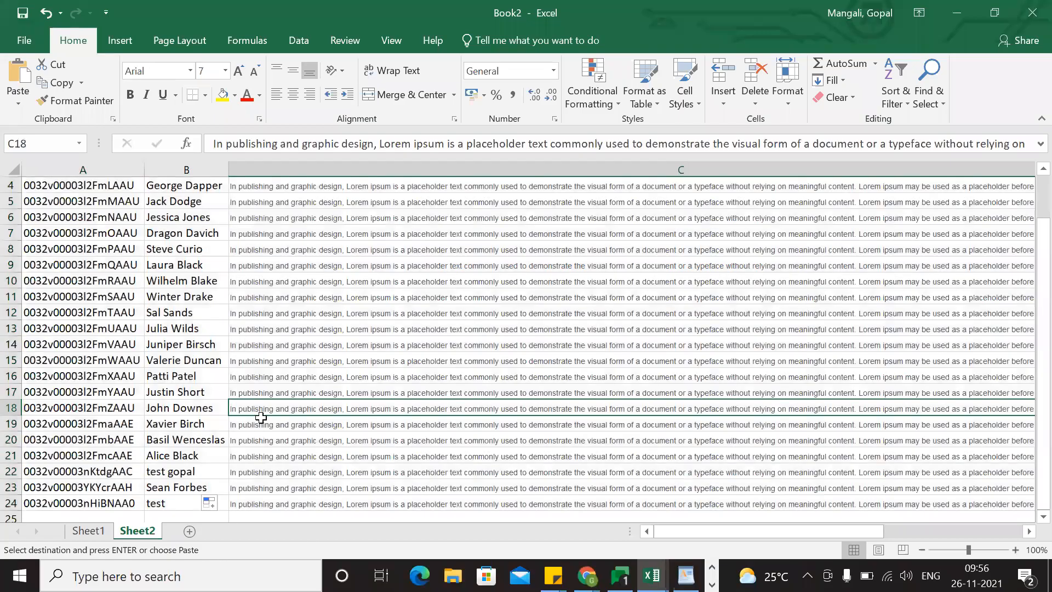
scroll(174, 462, "down", 3)
left_click(175, 465)
scroll(395, 380, "up", 5)
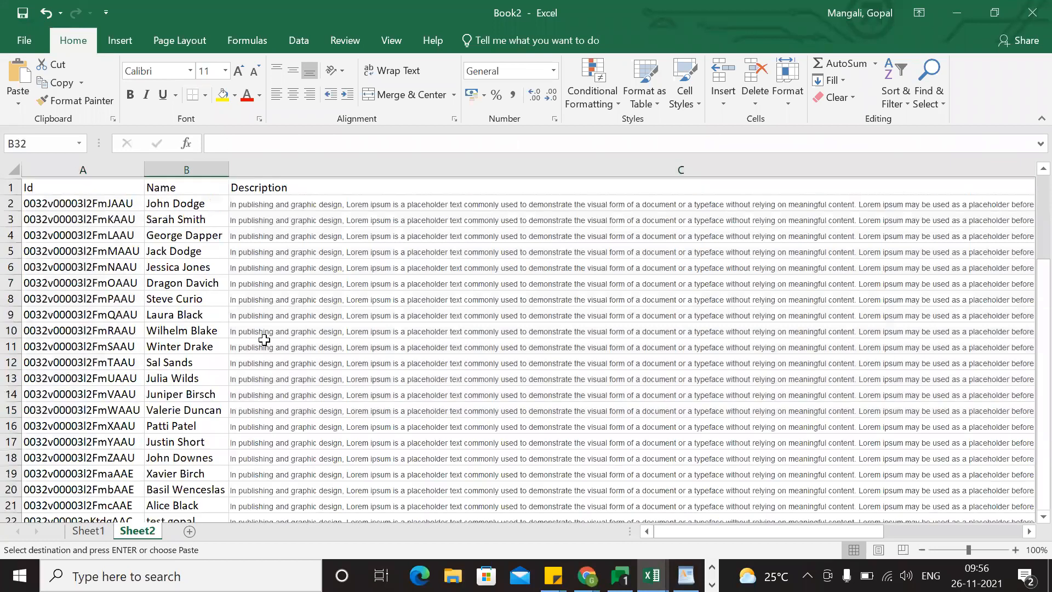
scroll(235, 418, "down", 4)
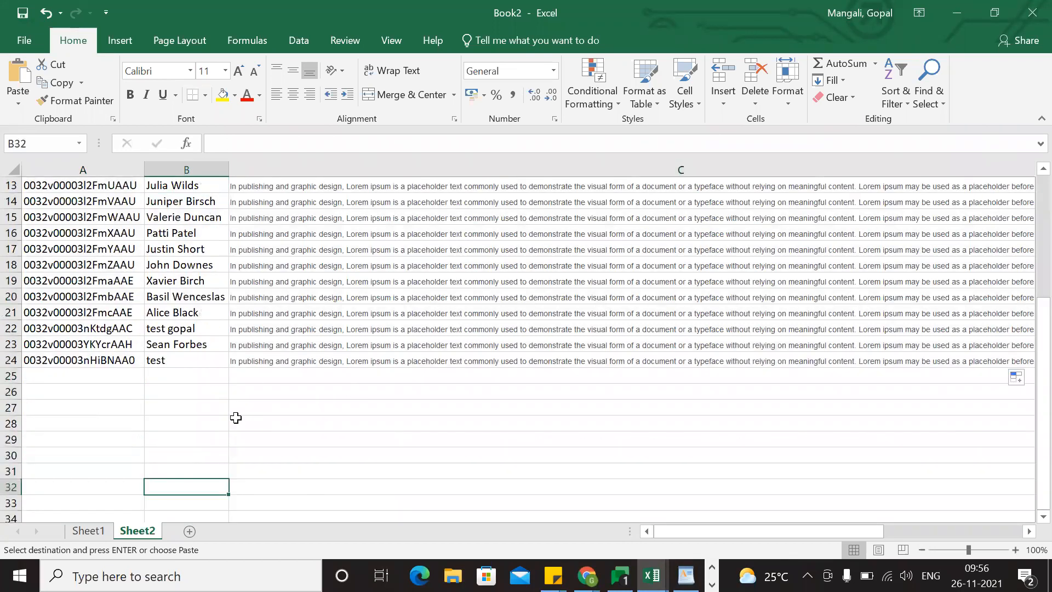
scroll(236, 418, "up", 1)
scroll(371, 432, "down", 1)
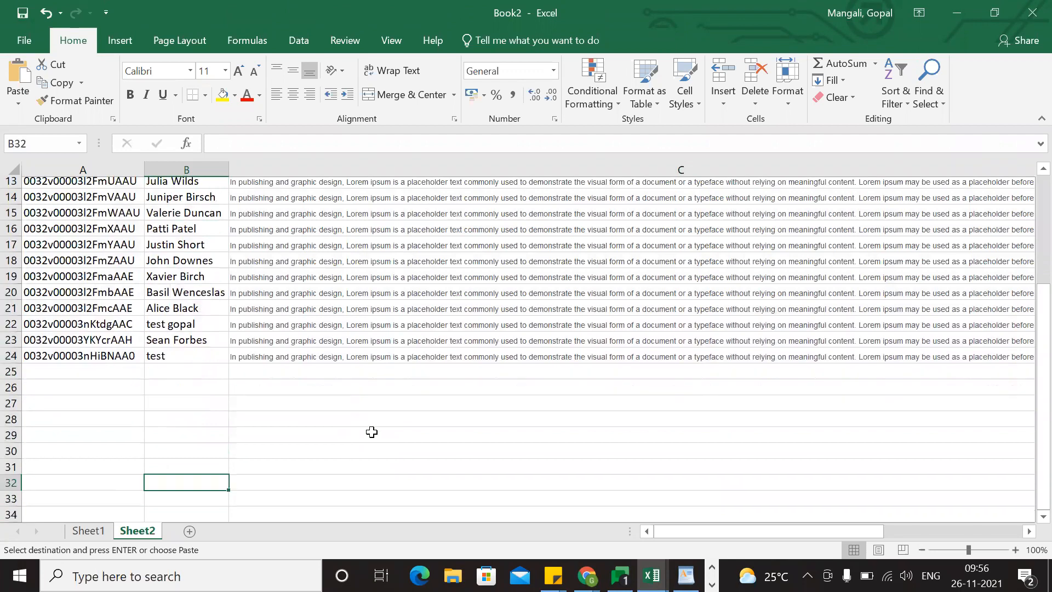
left_click(186, 427)
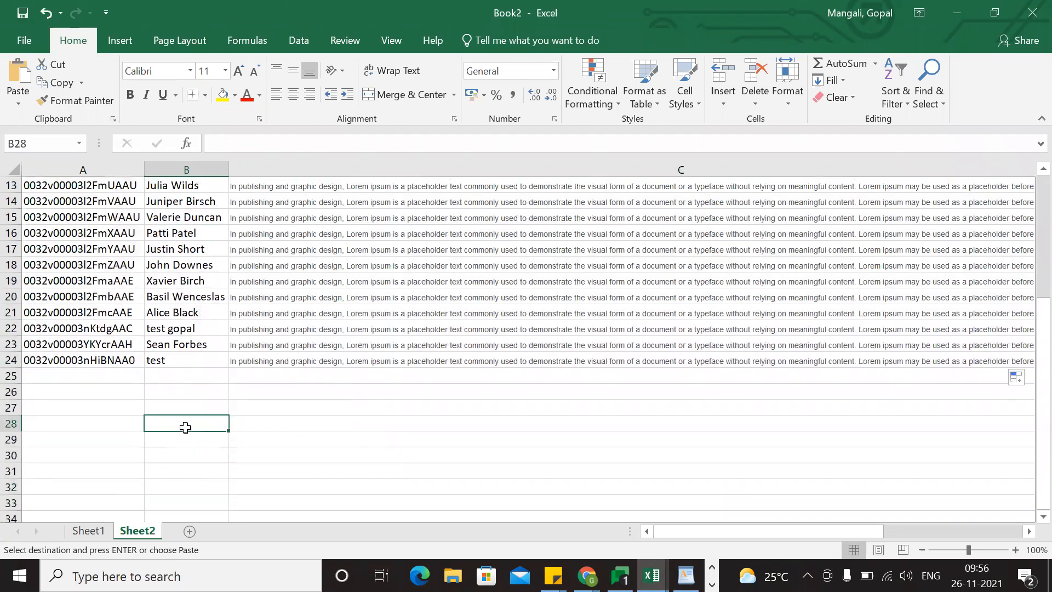
left_click(49, 356)
scroll(238, 411, "up", 4)
scroll(237, 411, "down", 3)
Return to the test contact's record in Salesforce and look over its details and available record actions.
key("alt+Tab")
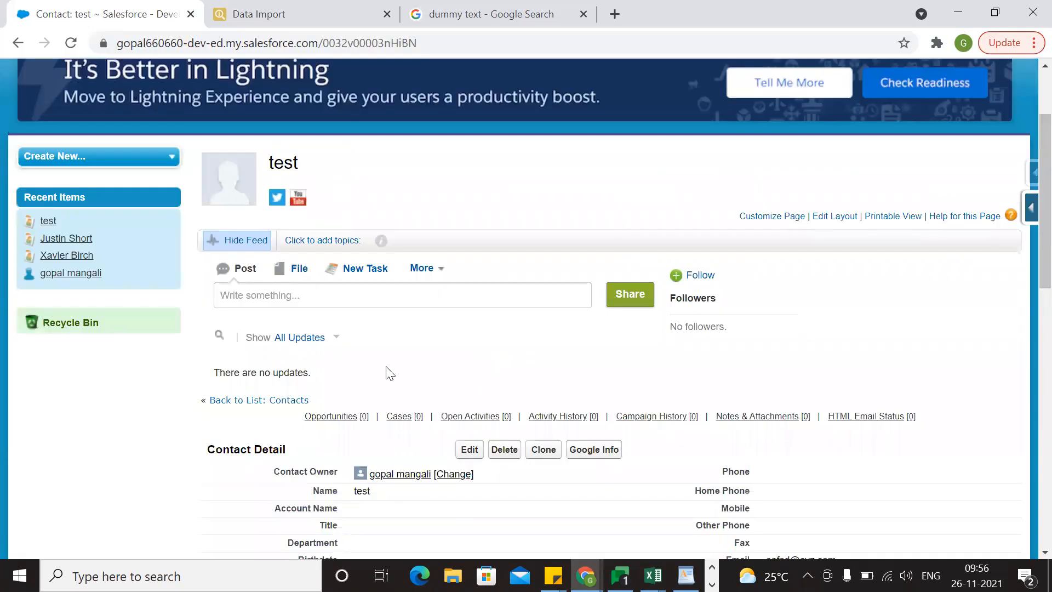
scroll(389, 373, "down", 3)
scroll(388, 281, "up", 3)
scroll(387, 282, "down", 3)
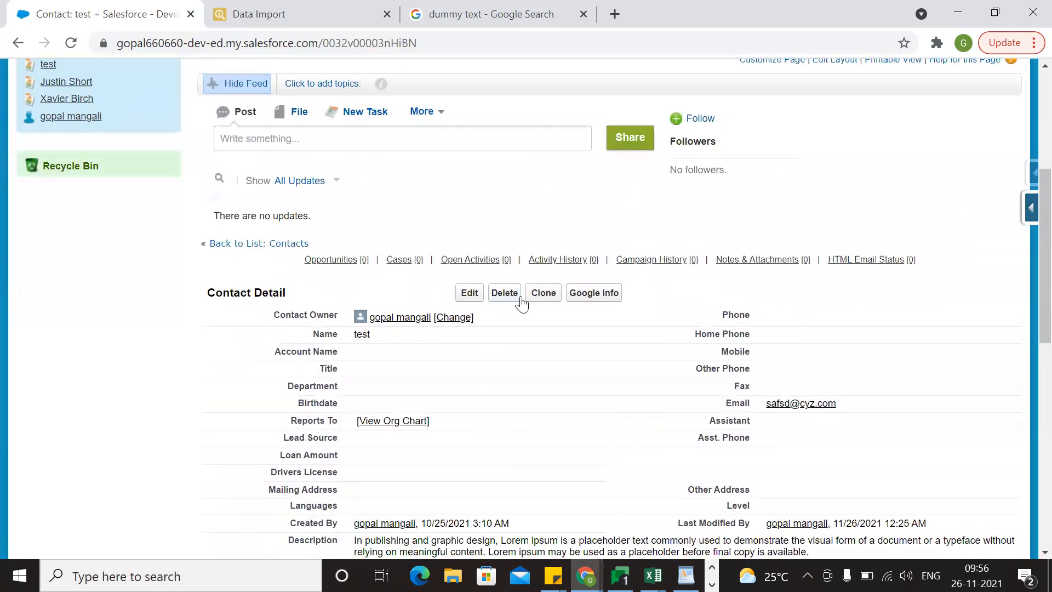
Copy the last ten contact Ids, cells A15:A24, on Sheet2 of the Excel workbook.
key("alt+Tab")
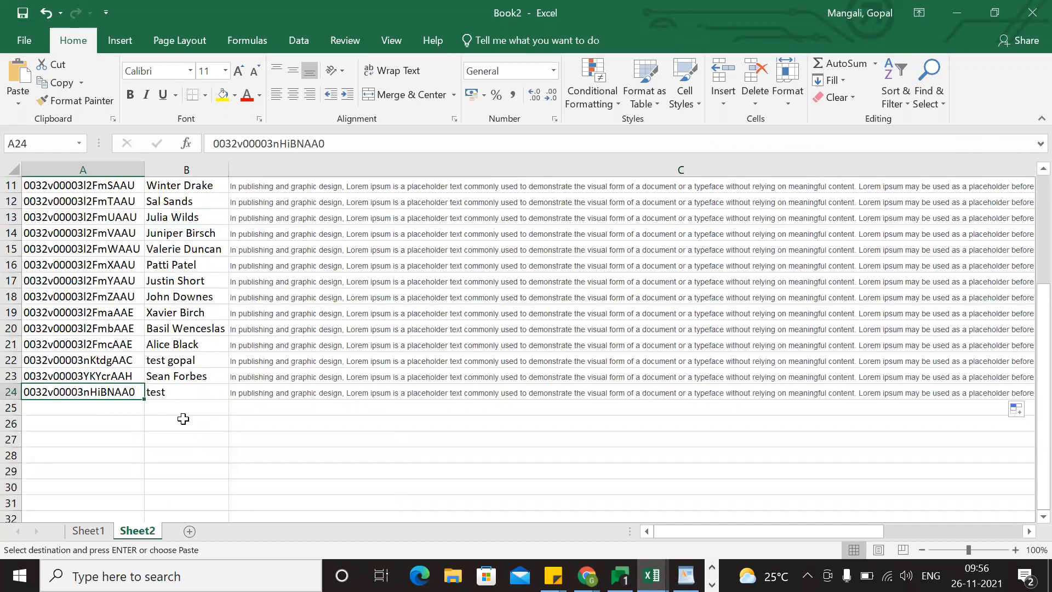
left_click_drag(77, 248, 107, 394)
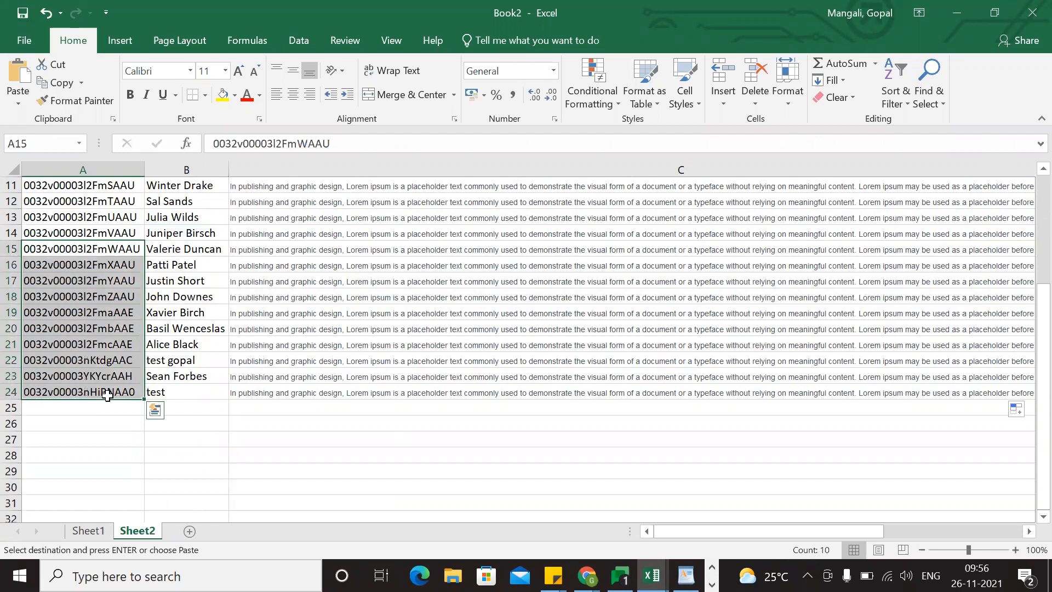
left_click(251, 460)
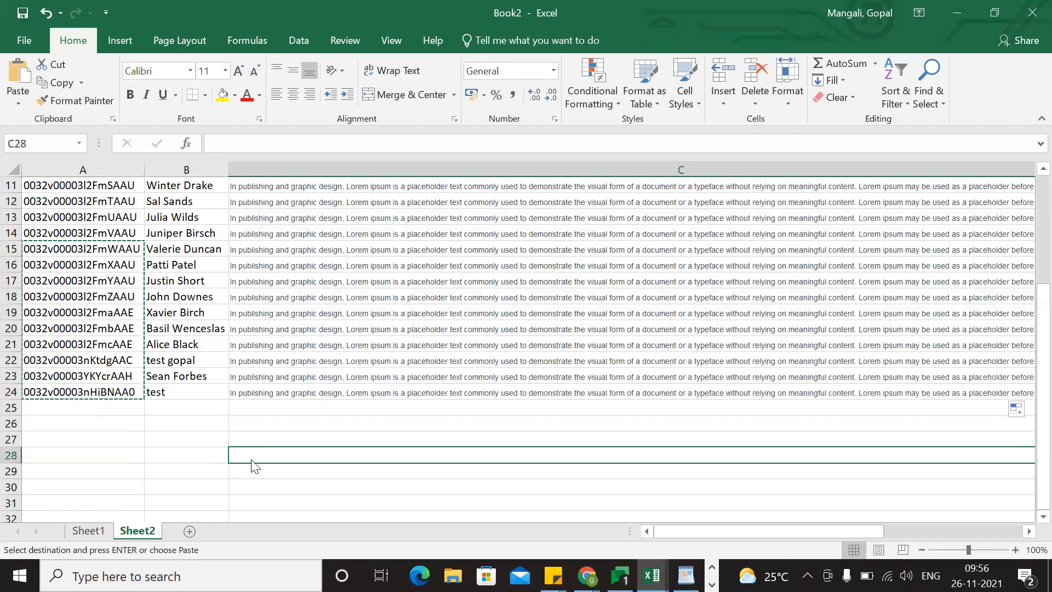
Return to Salesforce and look through the contacts in the All Contacts list.
key("alt+Tab")
scroll(254, 463, "up", 5)
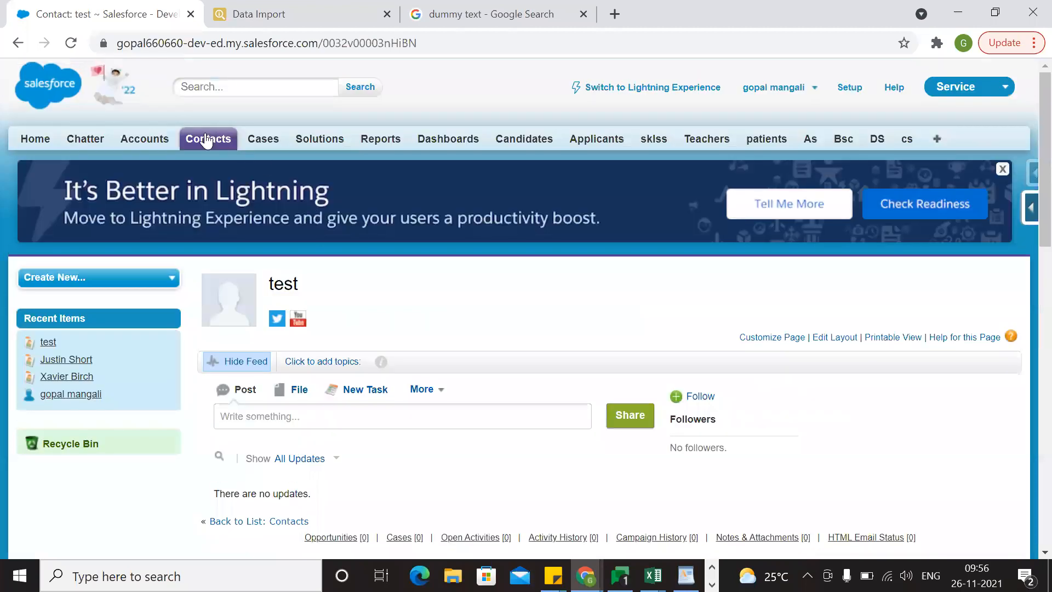
left_click(207, 141)
scroll(328, 389, "down", 3)
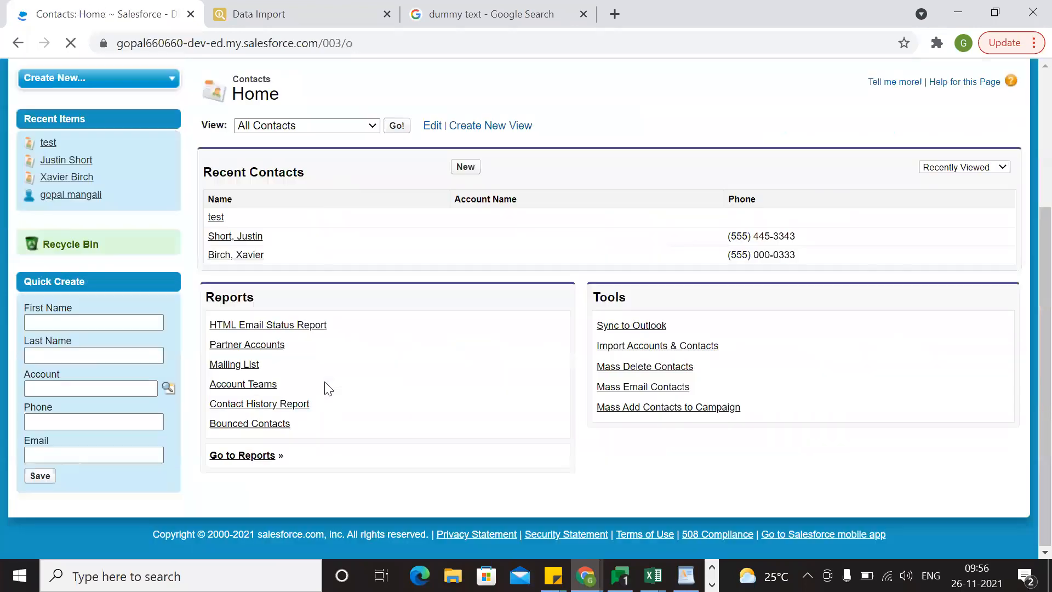
left_click(402, 131)
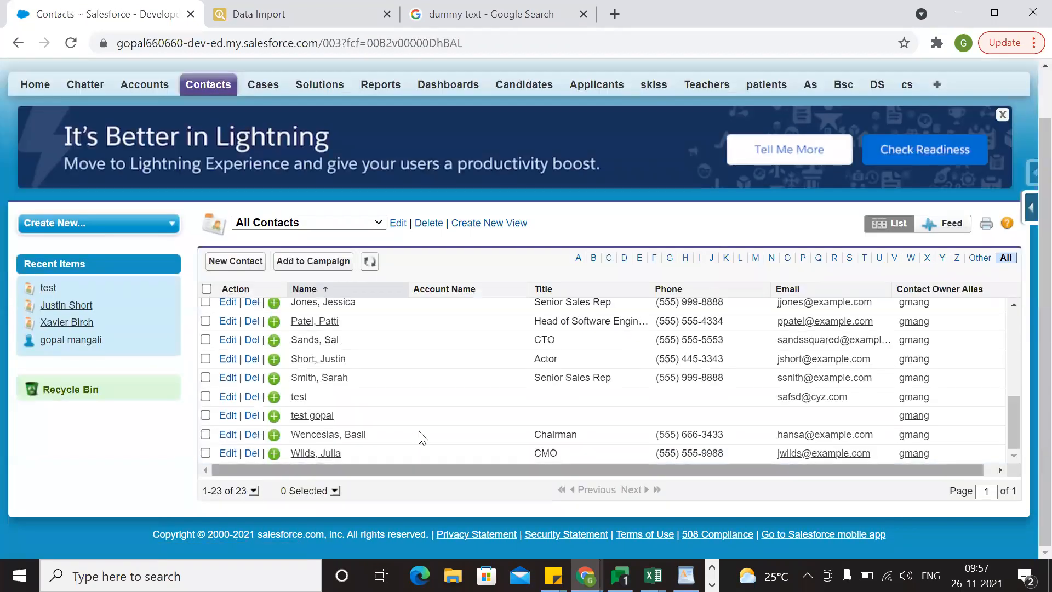
scroll(422, 437, "up", 5)
Open a fresh Data Import page from Salesforce inspector and set its action to Delete.
left_click(301, 14)
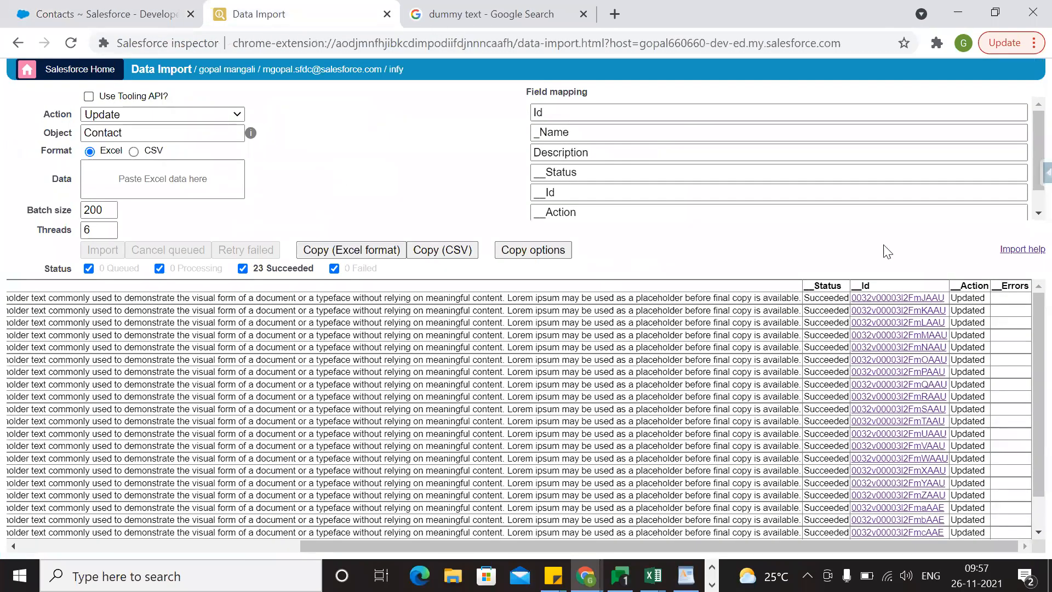
left_click(1044, 174)
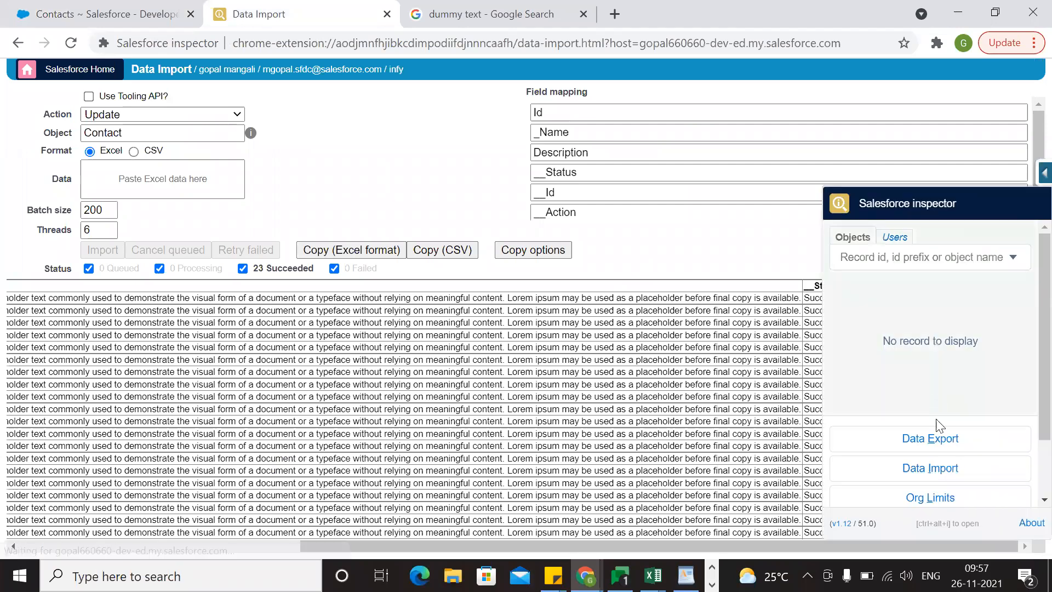
left_click(931, 471)
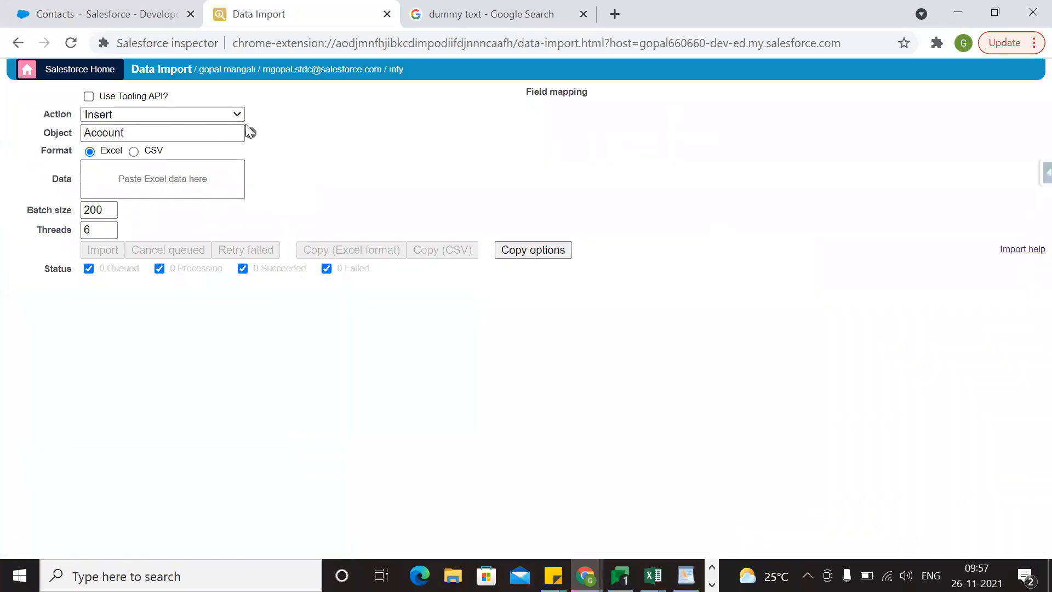
left_click(210, 121)
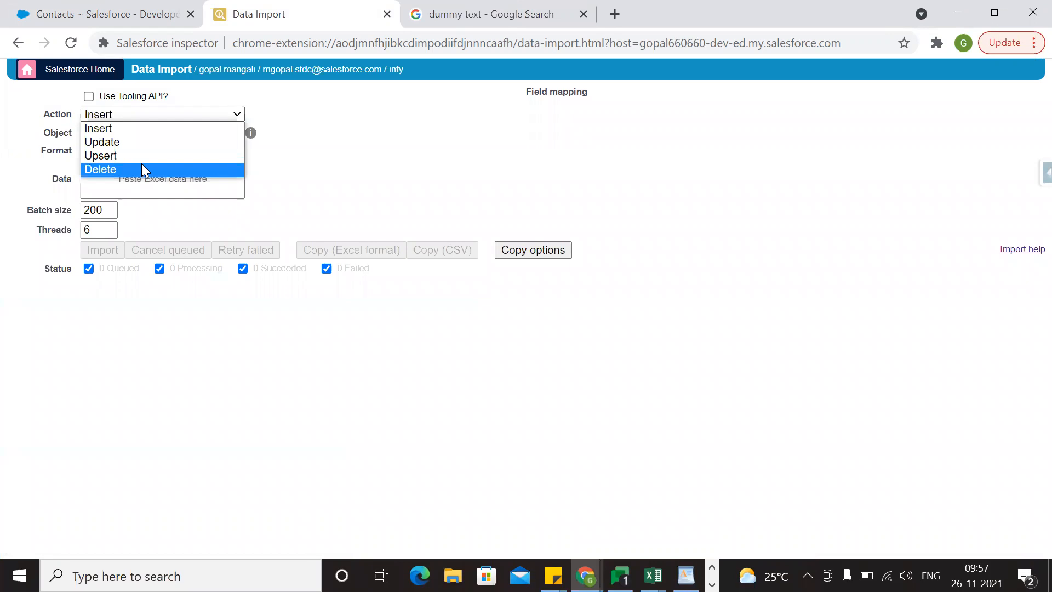
left_click(142, 164)
Change the import object from Account to Contact.
left_click(189, 136)
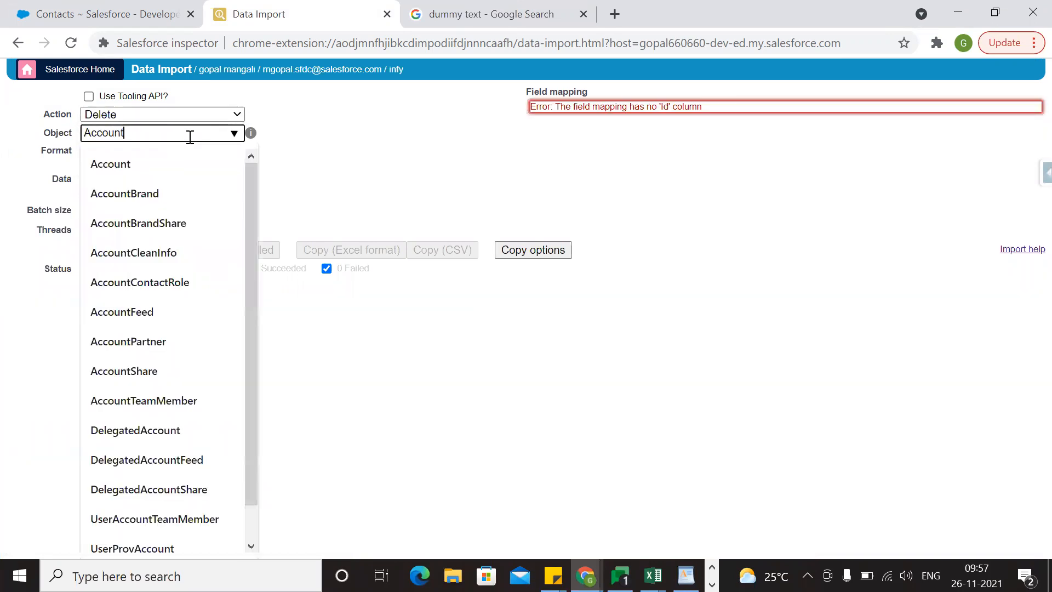
key("BackSpace")
key("BackSpace")
key("BackSpace")
key("BackSpace")
key("BackSpace")
key("BackSpace")
key("BackSpace")
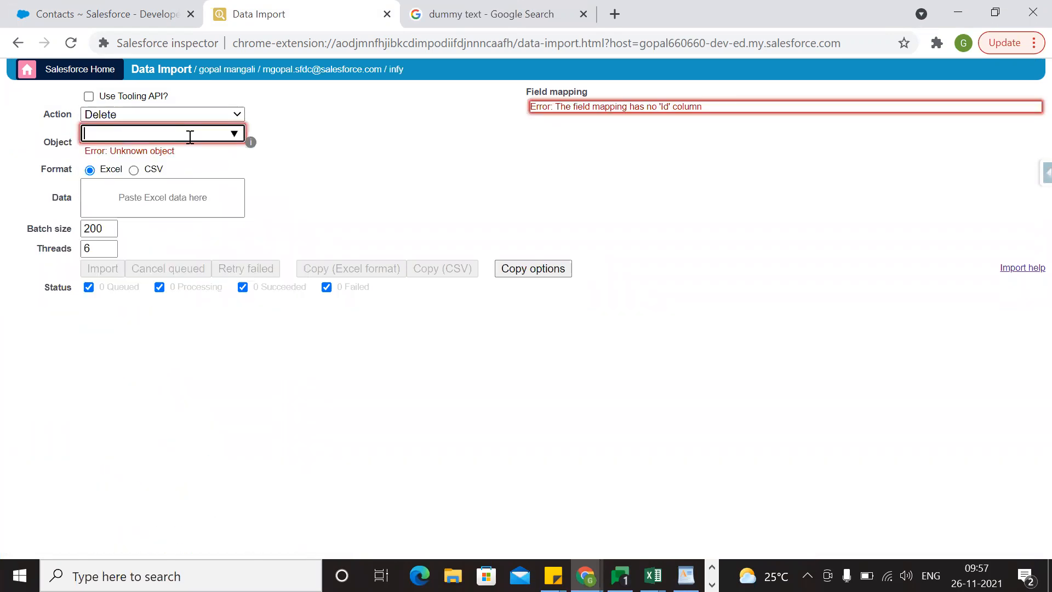
type("Contact")
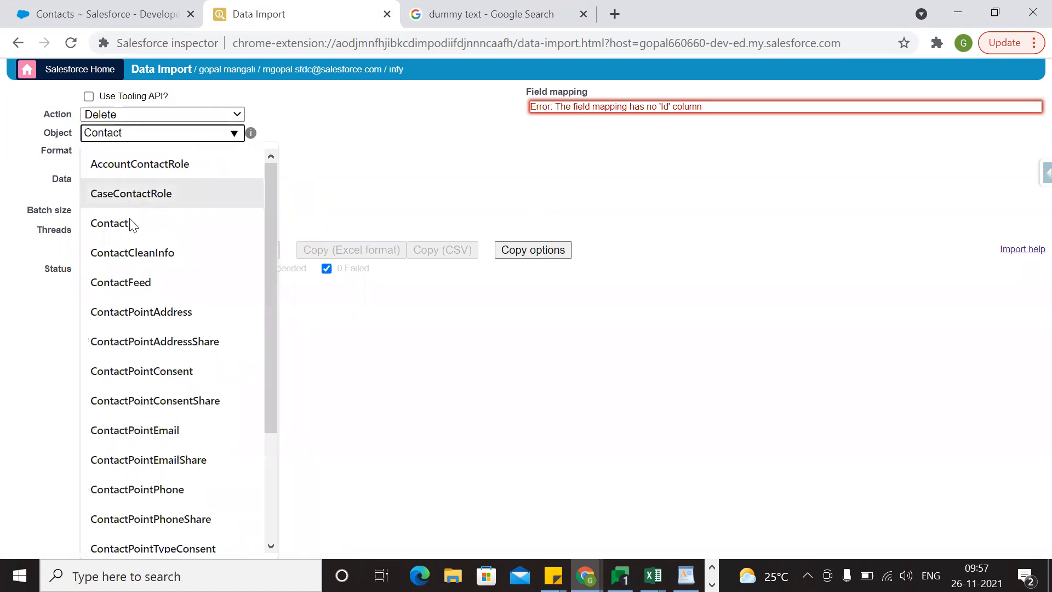
left_click(131, 222)
Try to load the ten copied contact Ids as import data without a header row.
left_click(140, 176)
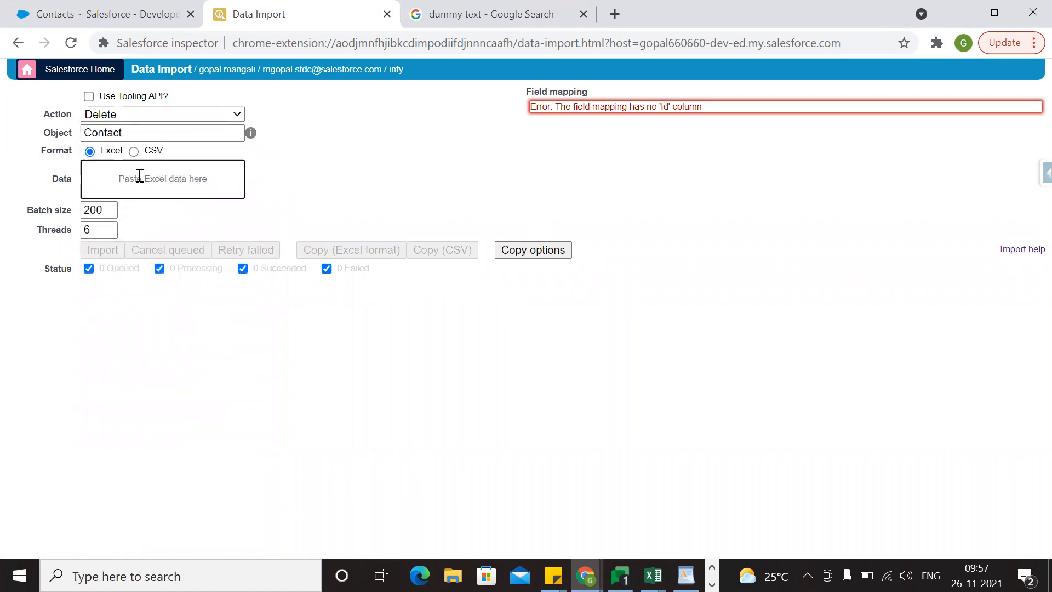
type("0032v00003I2FmWAAU 0032v00003I2FmXAAU 0032v00003I2FmYAAU 0032v00003I2FmZAAU 0032v00003I2FmaAAE 0032v00003I2FmbAAE 0032v00003I2FmcAAE 0032v00003nKtdgAAC 0032v00003YKYcrAAH 0032v00003nHiBNAA0")
left_click(177, 330)
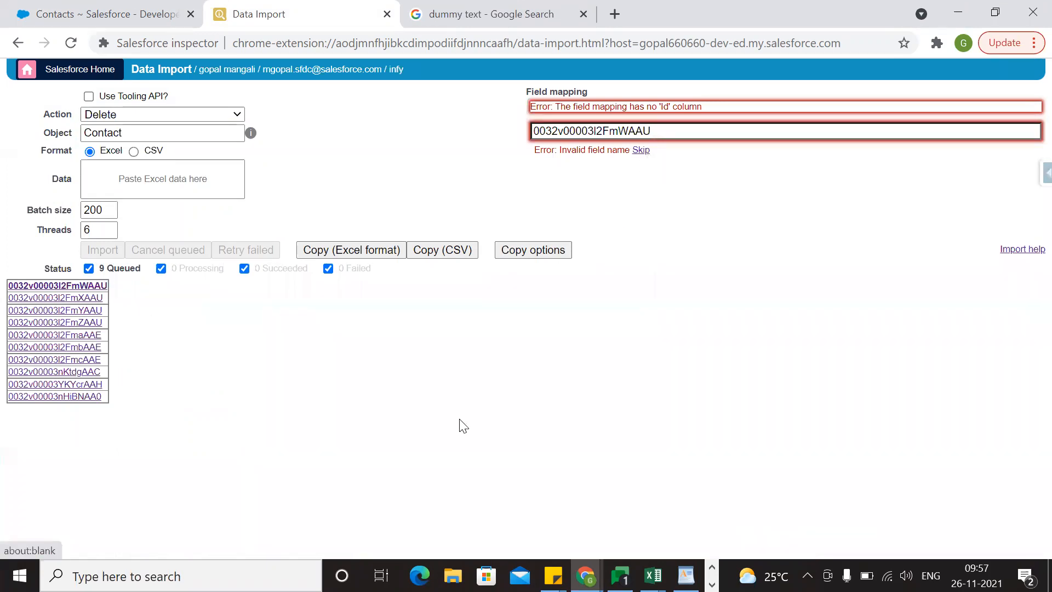
Switch to Excel and copy the Id header with the first ten contact Ids, cells A1:A11, on Sheet2.
key("alt+Tab")
scroll(194, 394, "up", 4)
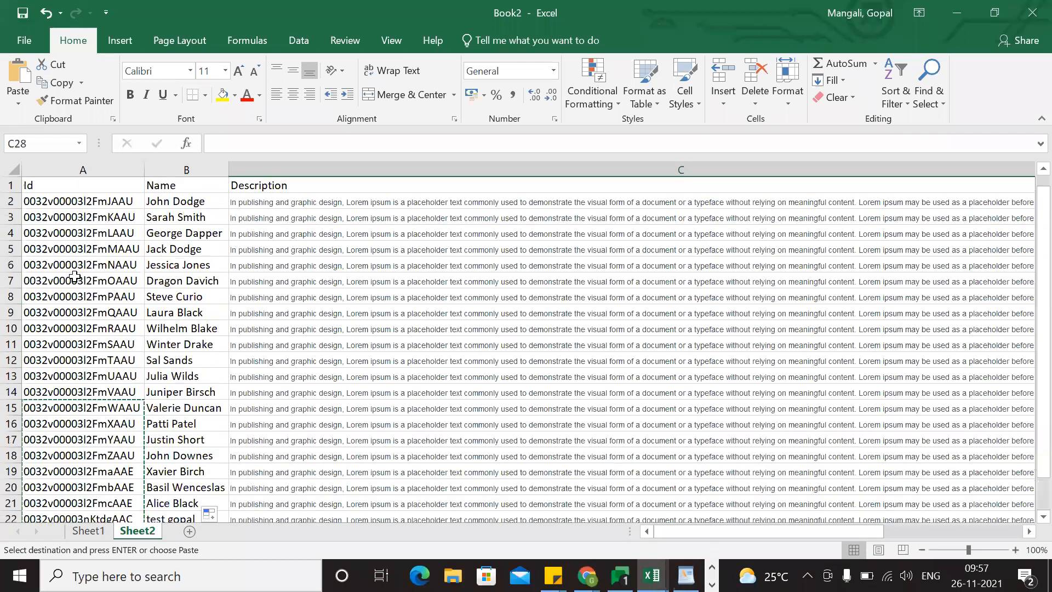
left_click_drag(51, 186, 95, 346)
key("ctrl+c")
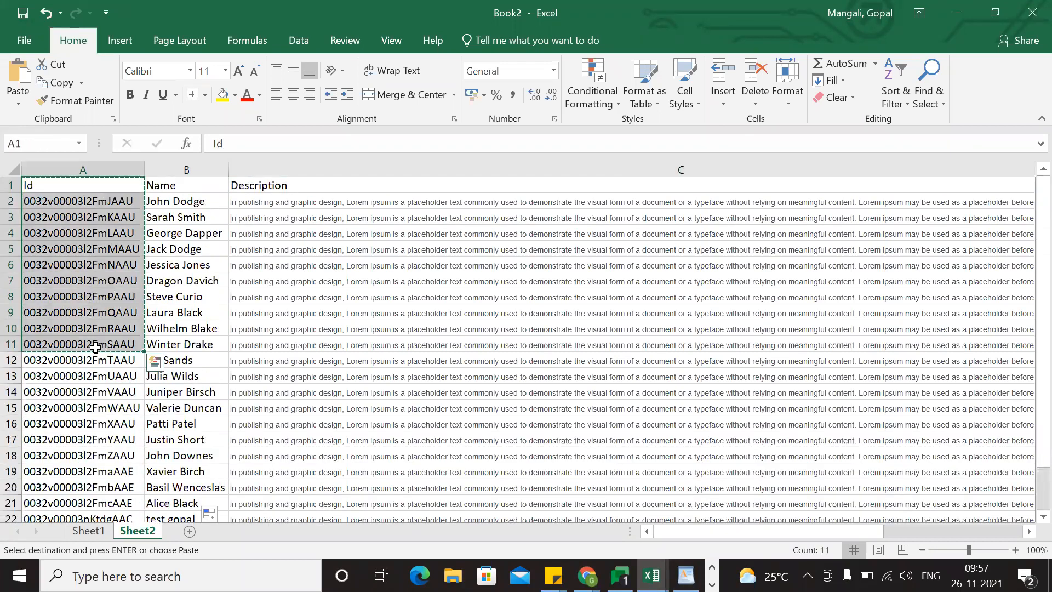
Return to the Data Import page in Chrome and paste the copied Id column as the import data, keeping the Id field mapping.
key("alt+Tab")
left_click(129, 180)
key("ctrl+v")
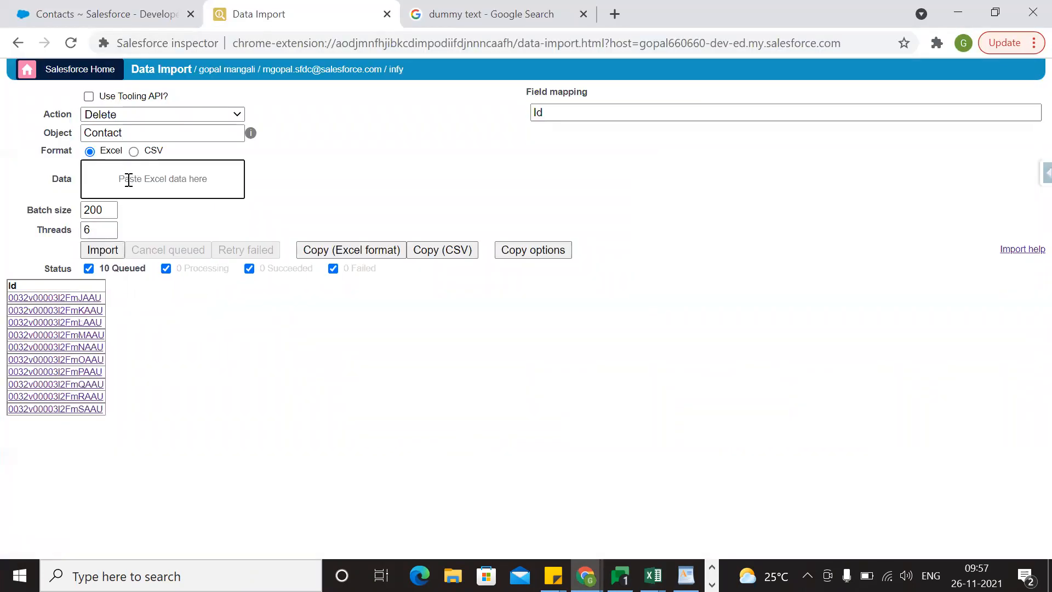
left_click(167, 271)
left_click(164, 267)
left_click(554, 118)
left_click(476, 148)
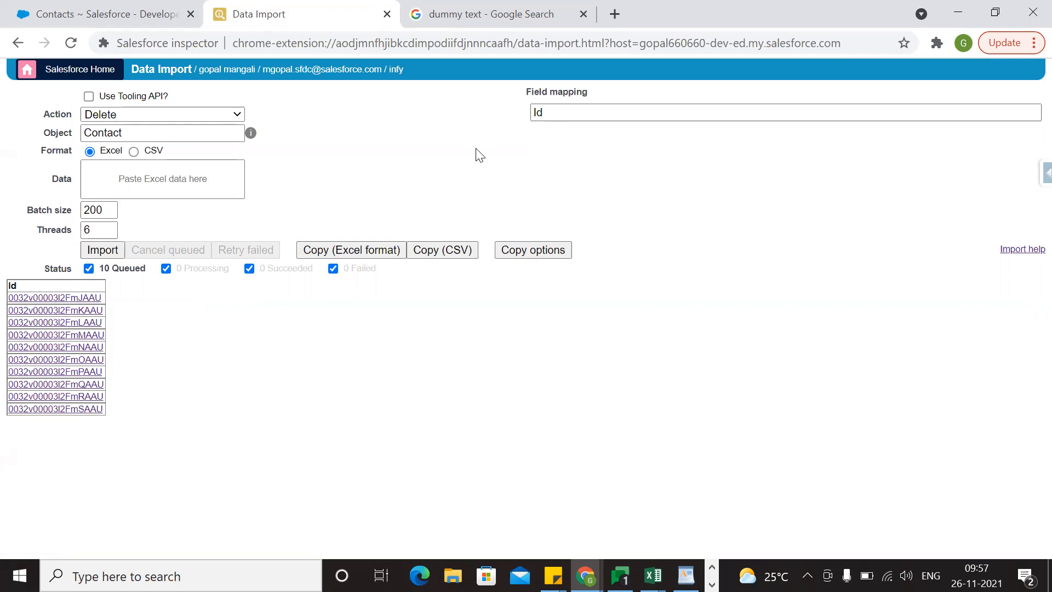
Check the All Contacts list in Salesforce, then run the delete import for the ten queued contacts.
left_click(77, 13)
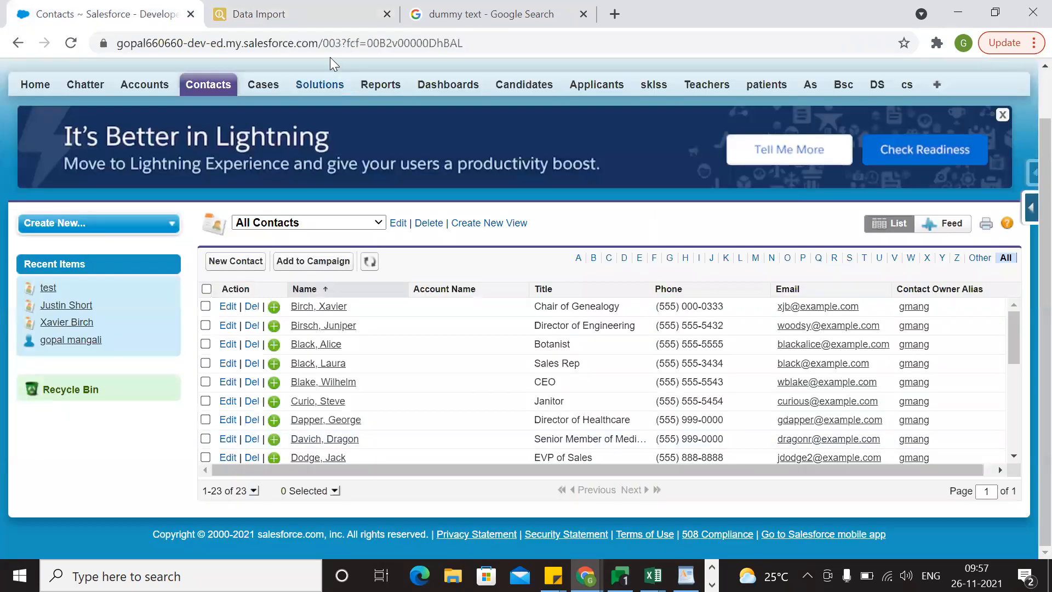
left_click(306, 10)
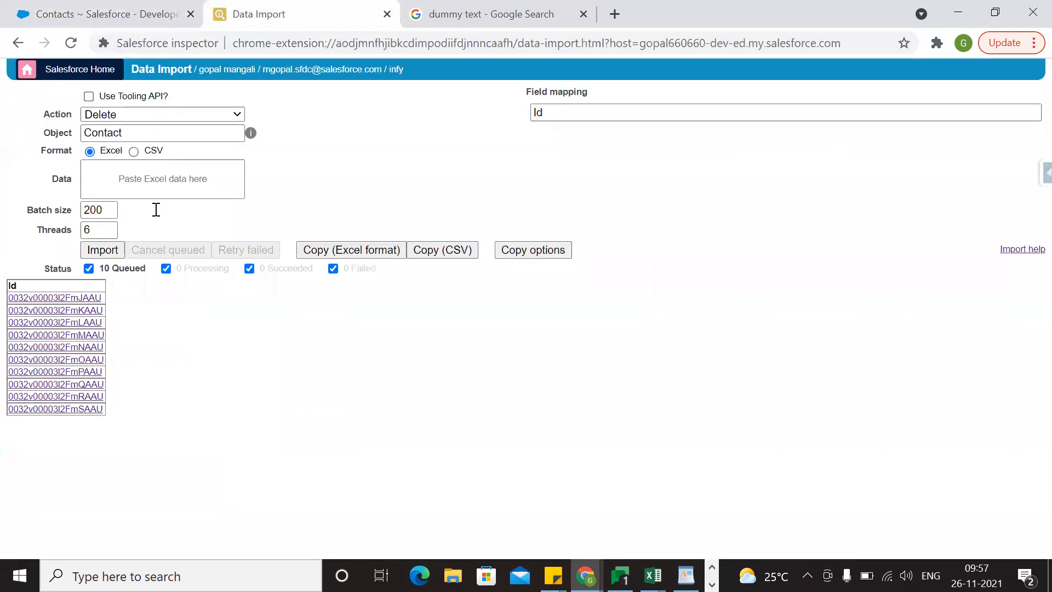
left_click(100, 251)
left_click(509, 259)
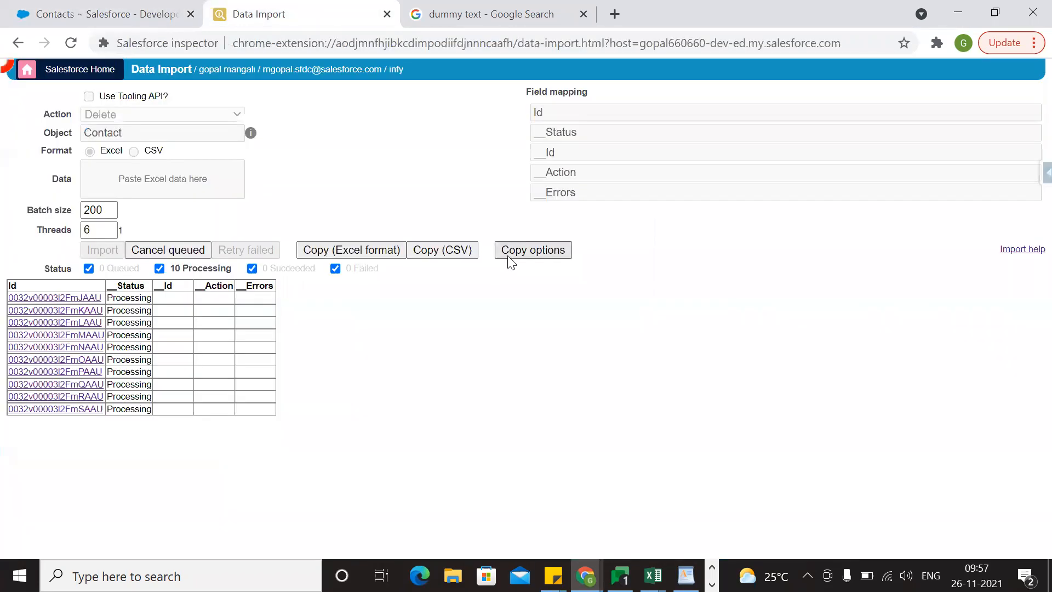
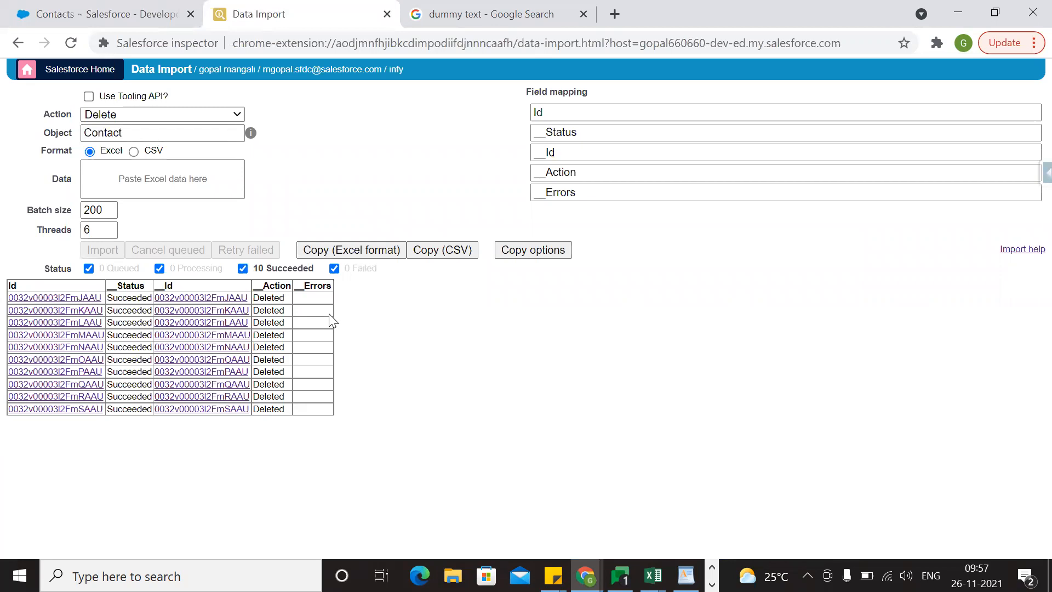
Refresh the All Contacts list in Salesforce to check the result of the delete import.
left_click(144, 7)
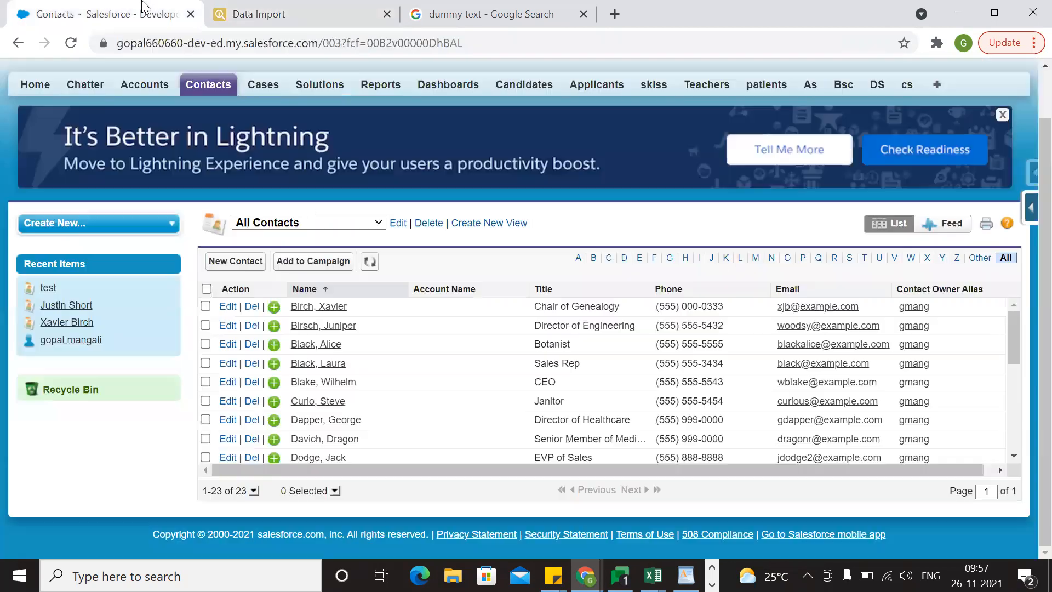
left_click(372, 263)
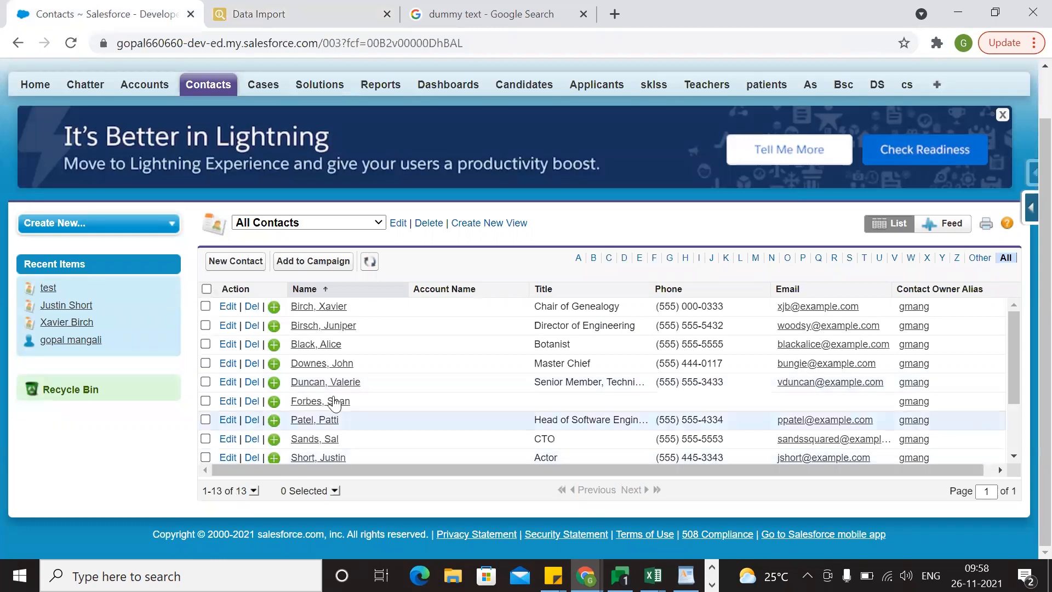
Switch to Excel and look over the account rows on Sheet1 of Book2.
key("alt+Tab")
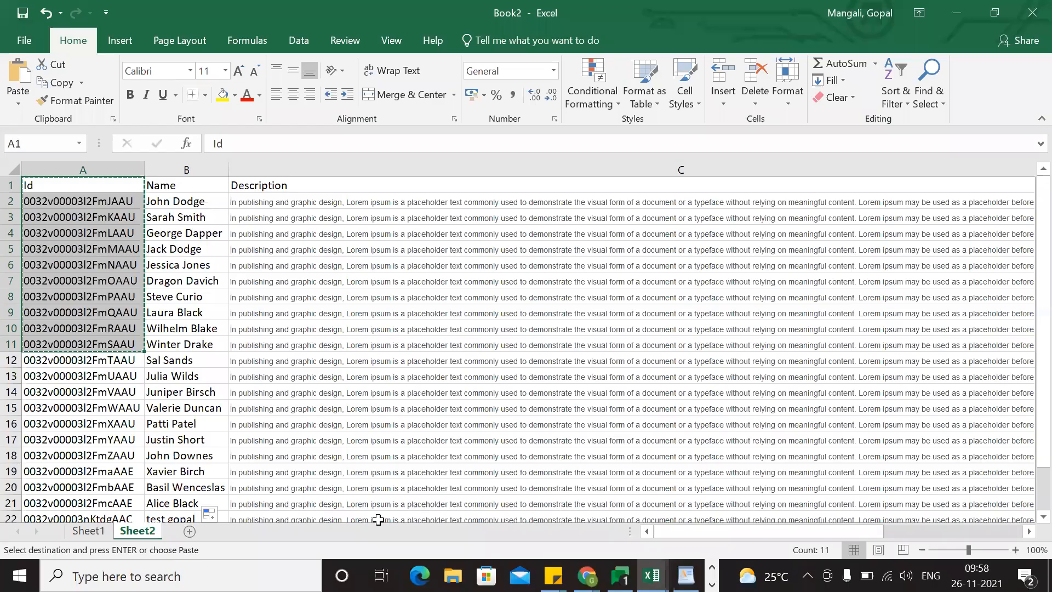
left_click(89, 531)
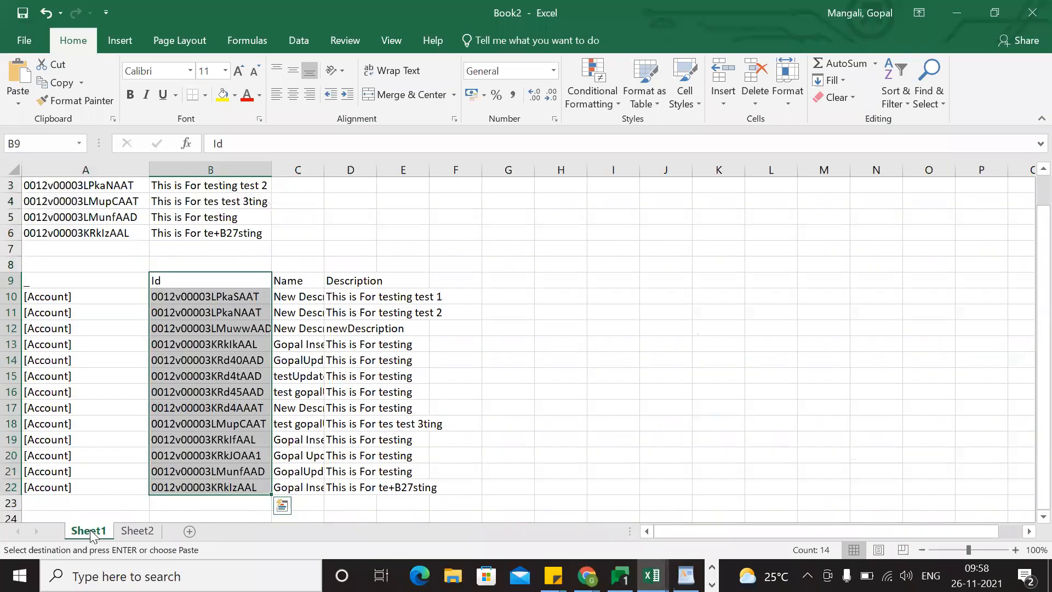
left_click(432, 380)
scroll(432, 381, "up", 1)
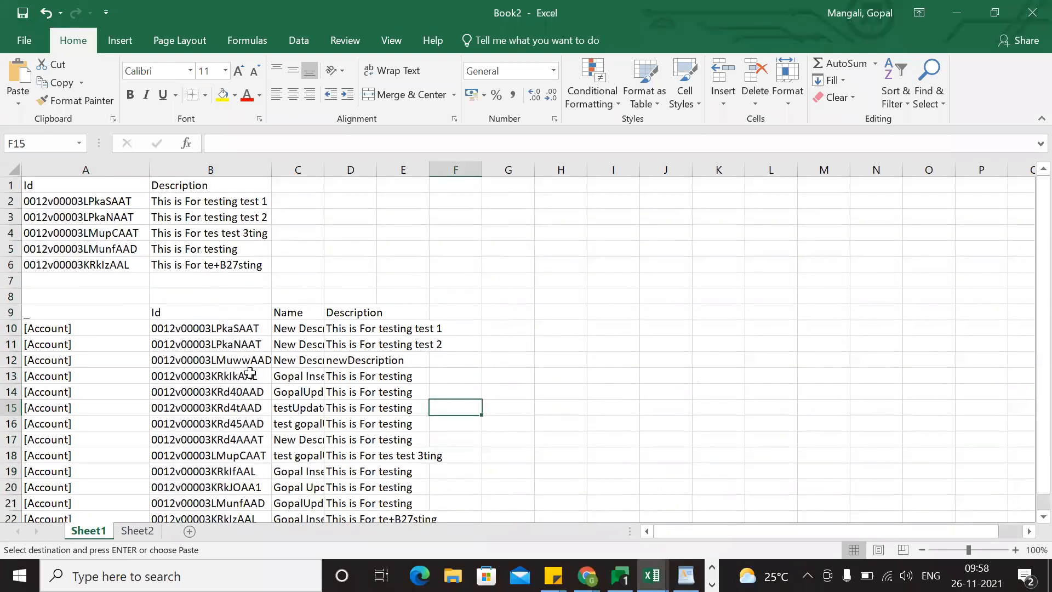
scroll(251, 373, "down", 4)
scroll(251, 373, "up", 4)
Create a new blank workbook in Excel.
left_click(24, 40)
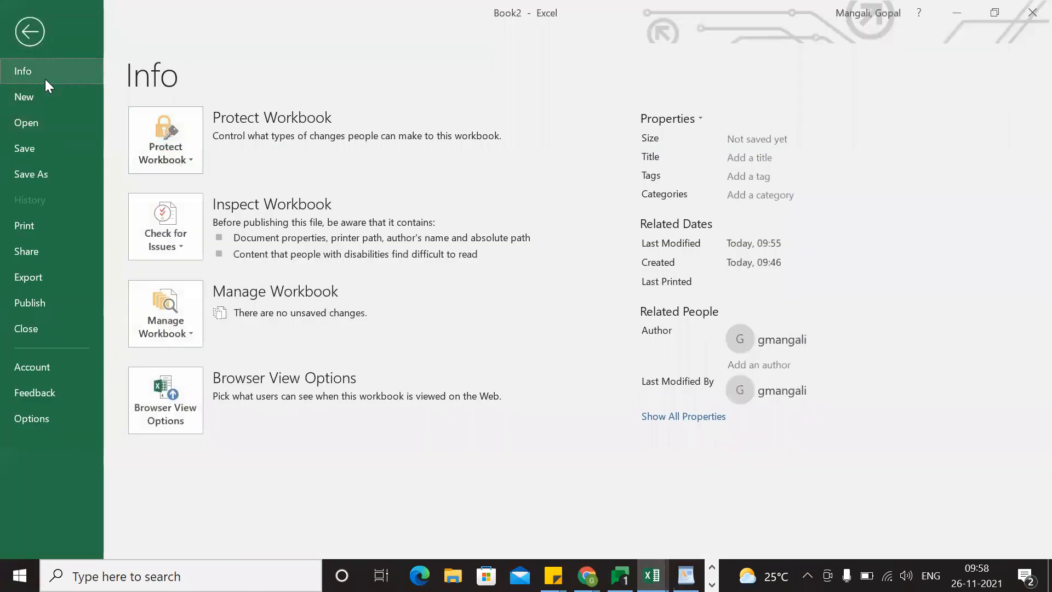
left_click(36, 123)
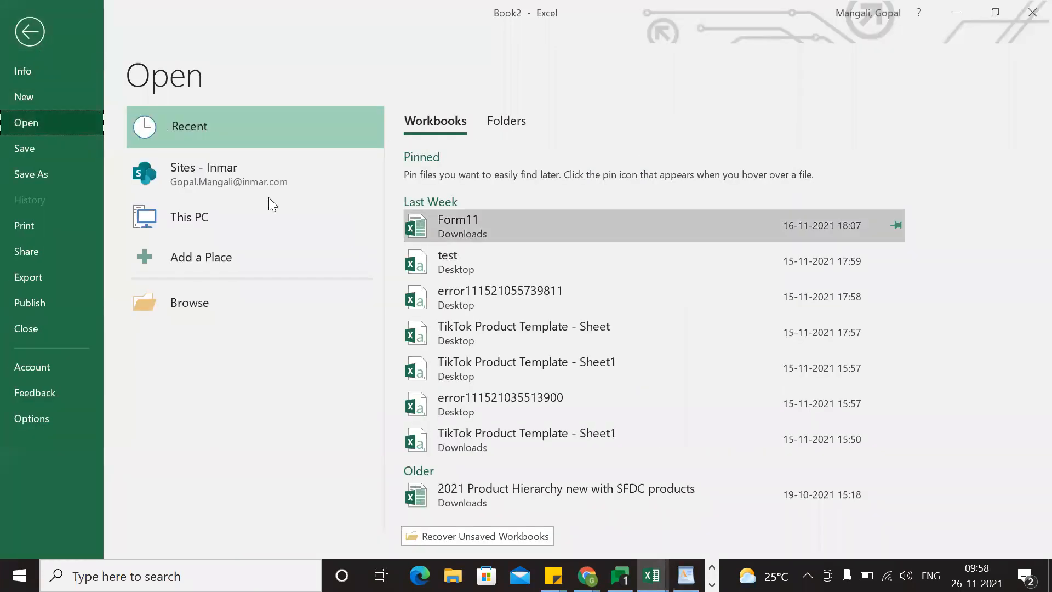
left_click(23, 44)
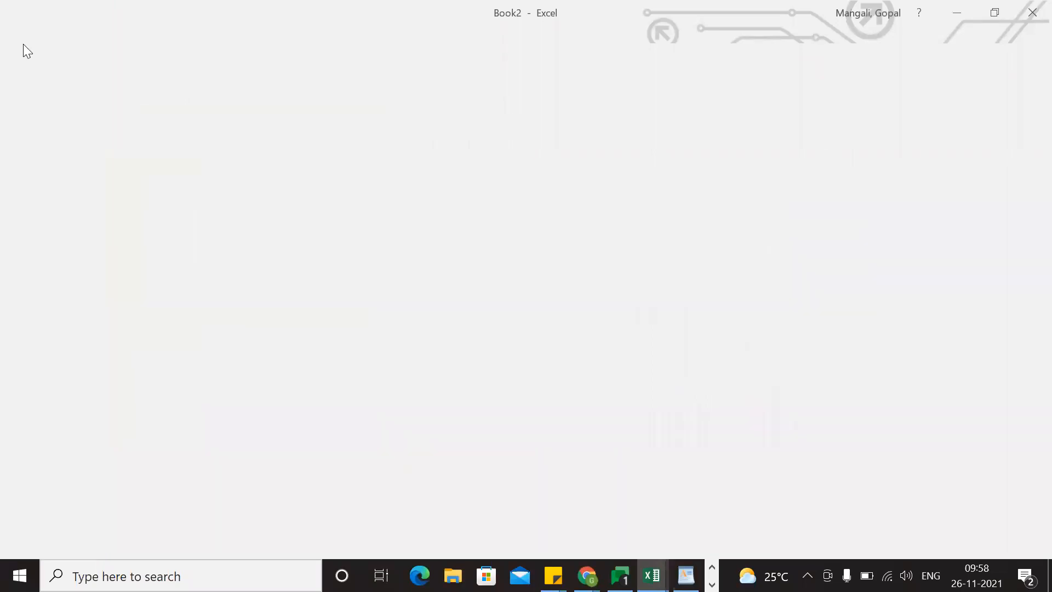
left_click(30, 40)
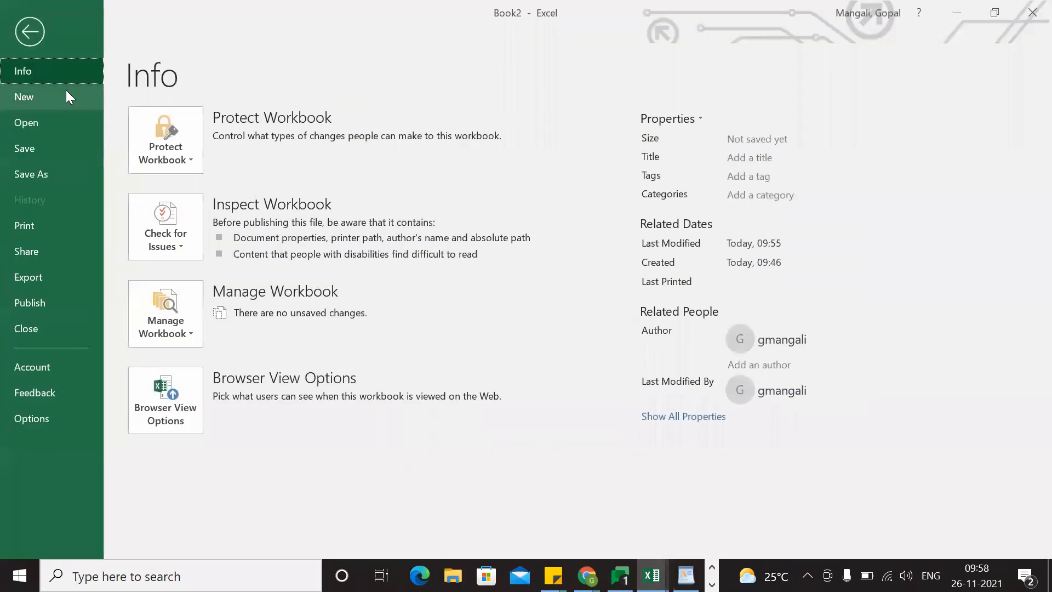
left_click(28, 97)
left_click(238, 268)
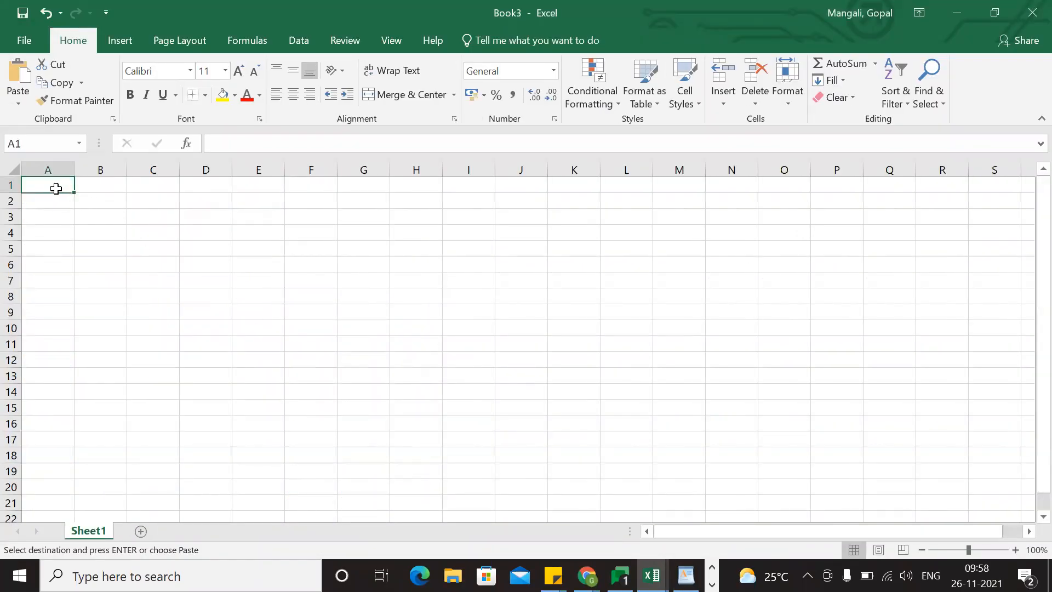
Switch to Salesforce in Chrome, open the New Contact form and examine the contact fields.
key("alt+Tab")
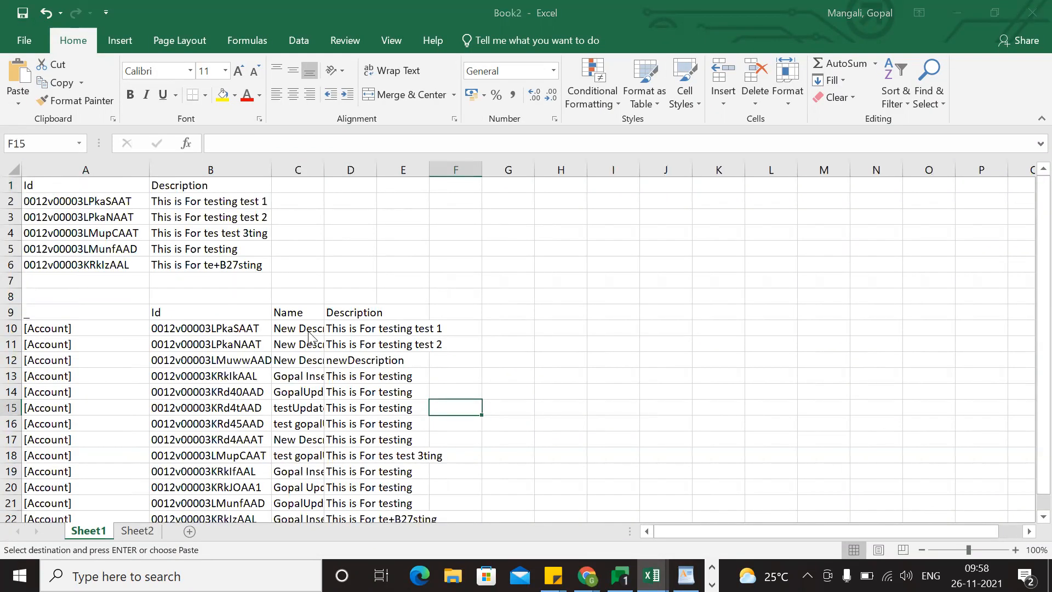
key("alt+Tab")
key("Tab")
left_click(236, 261)
scroll(498, 380, "down", 5)
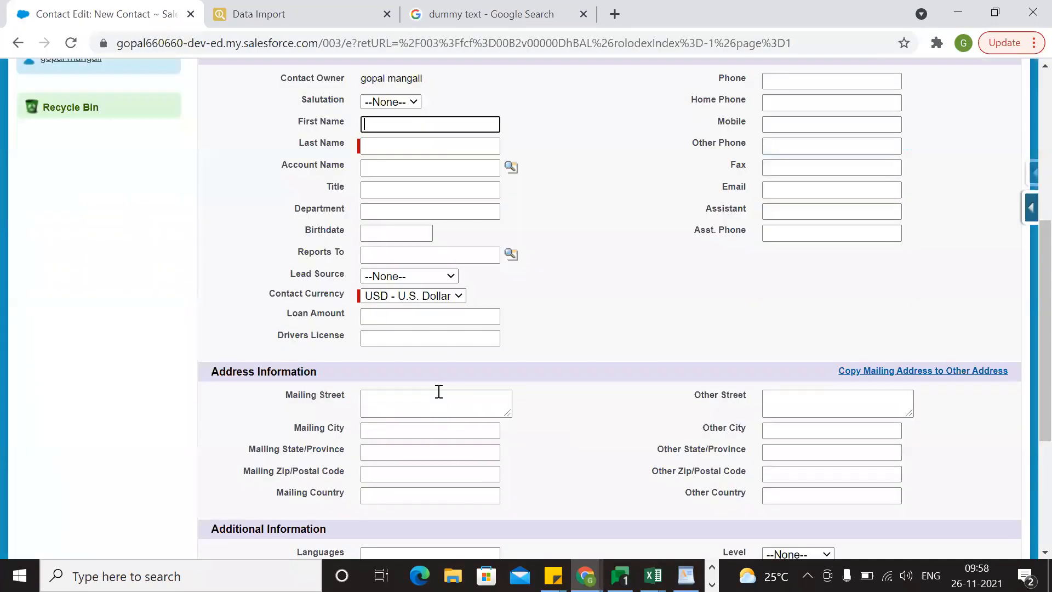
scroll(567, 402, "up", 4)
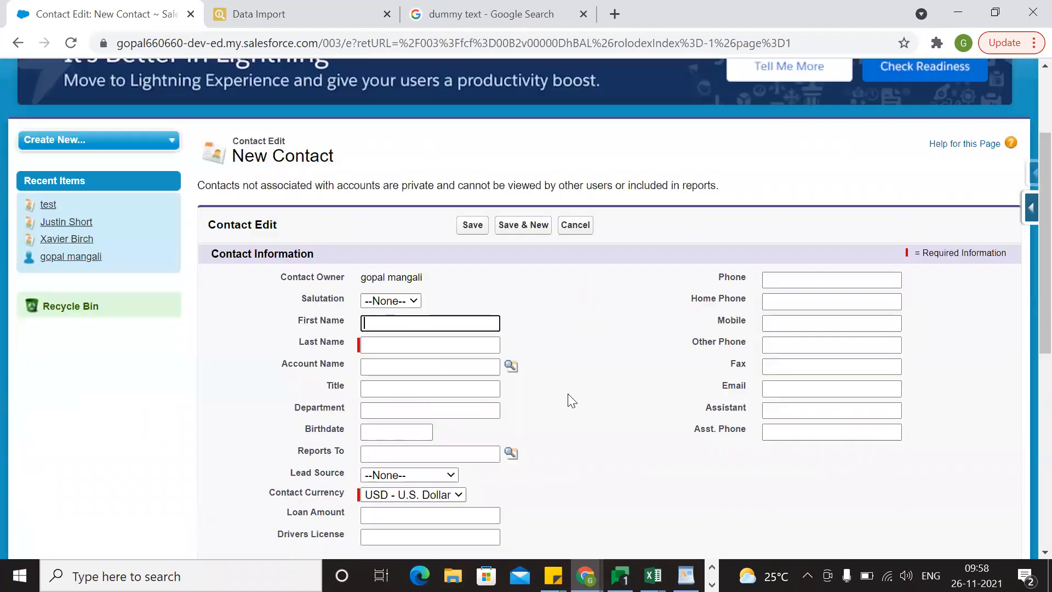
scroll(634, 434, "down", 8)
scroll(637, 437, "up", 7)
Try to save the empty contact to check which fields are required.
left_click(466, 218)
scroll(575, 379, "down", 4)
scroll(575, 379, "down", 3)
scroll(576, 382, "up", 5)
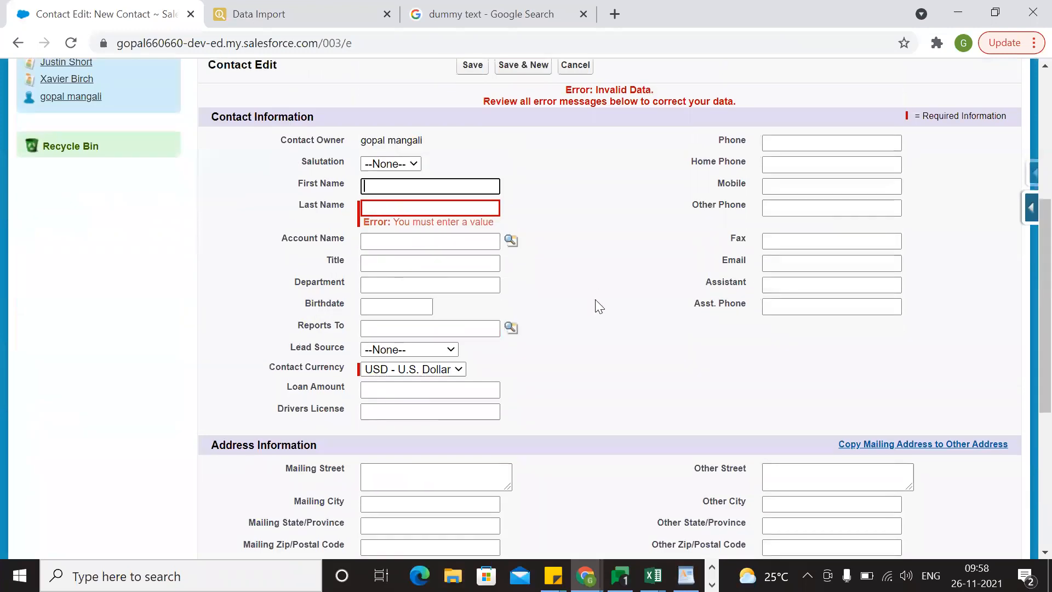
Switch to the blank Book3 workbook in Excel and enter the headers Last Name, Title and First Name in A1:C1.
key("alt+Tab")
key("ctrl+n")
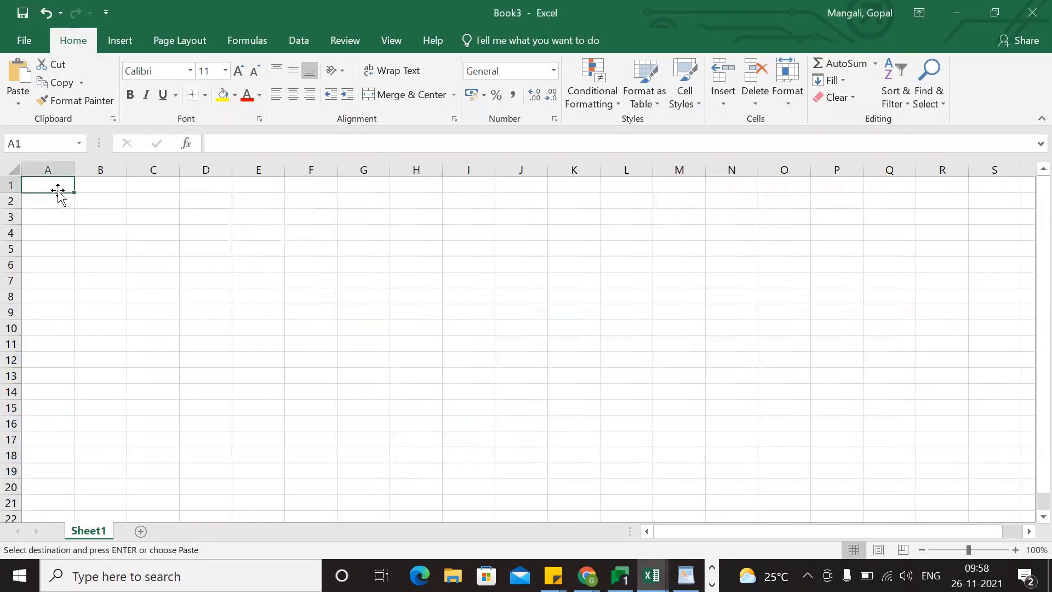
type("L")
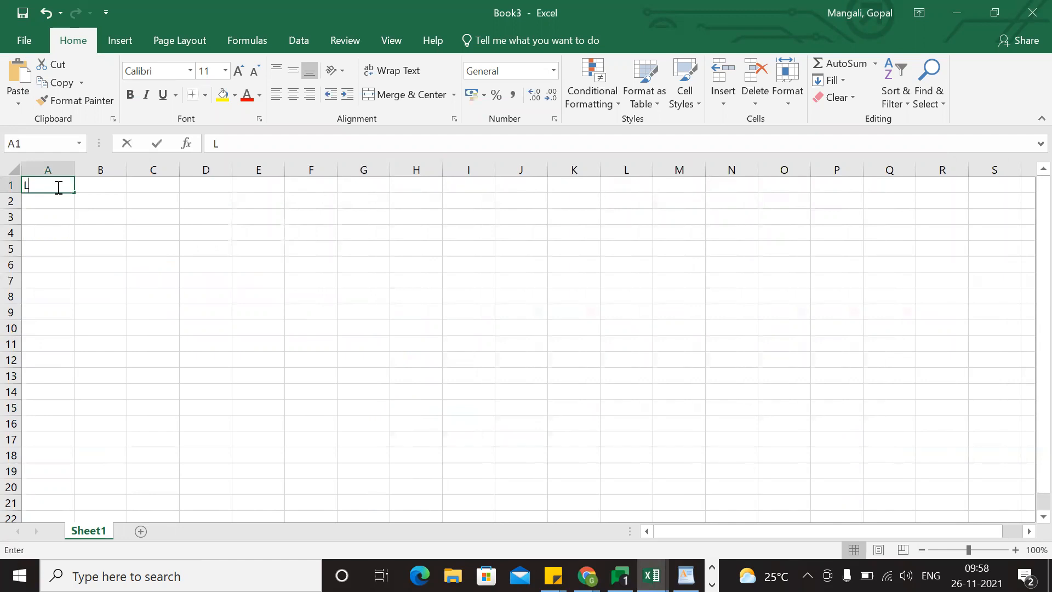
type("ast Name")
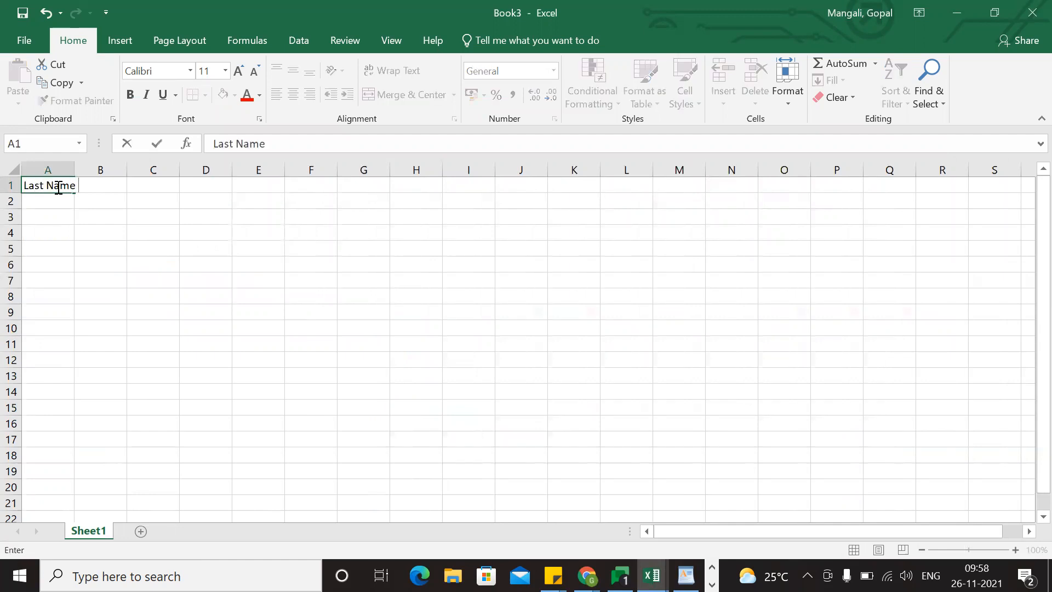
key("Tab")
type("Ti")
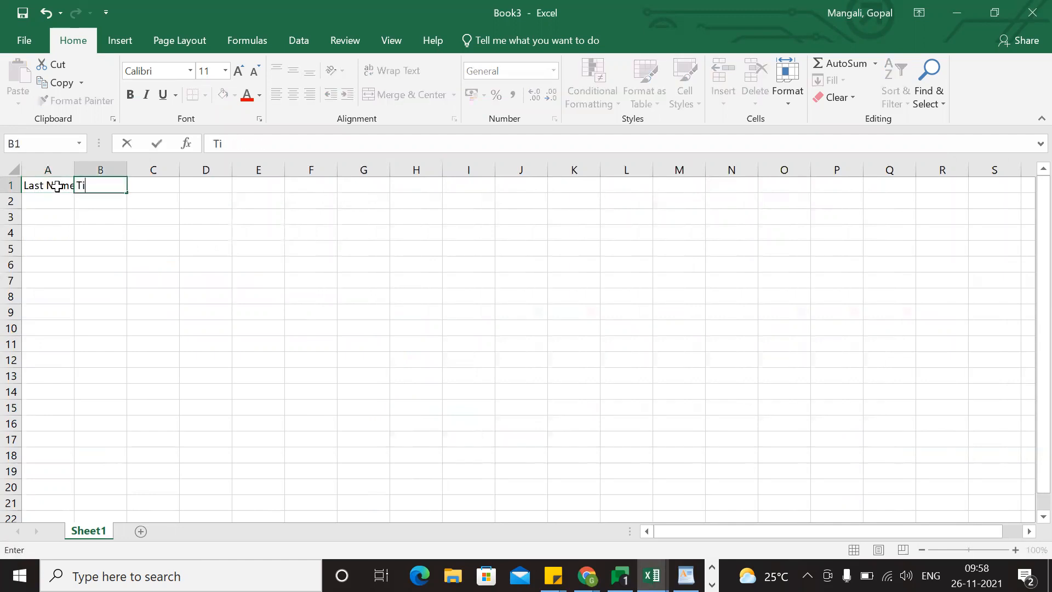
key("Tab")
type("F")
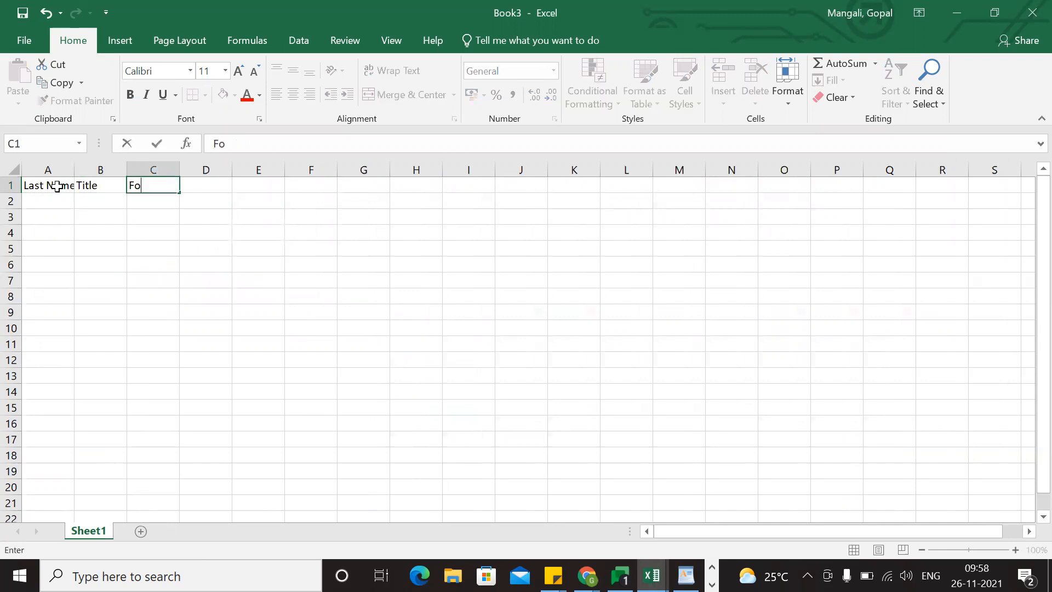
type("irst Name")
left_click(209, 327)
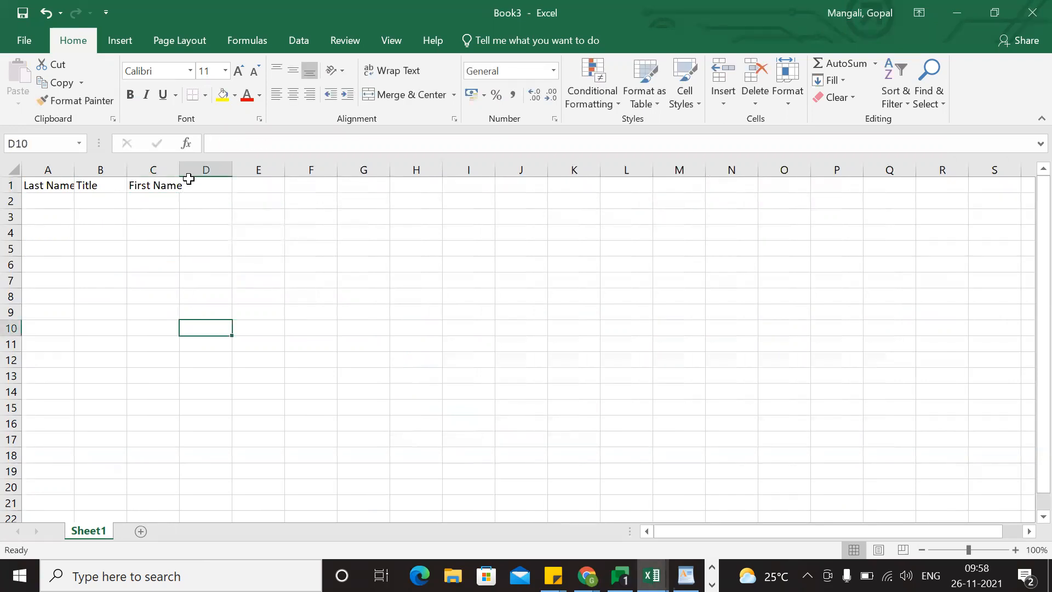
Autofit the widths of columns A, B and C to their headers.
double_click(181, 173)
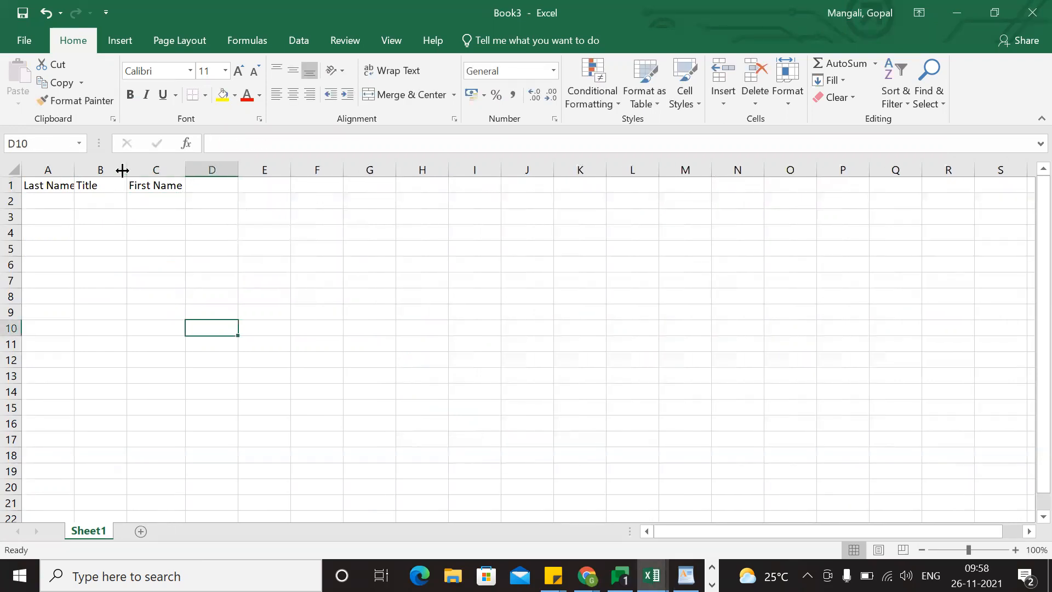
double_click(122, 170)
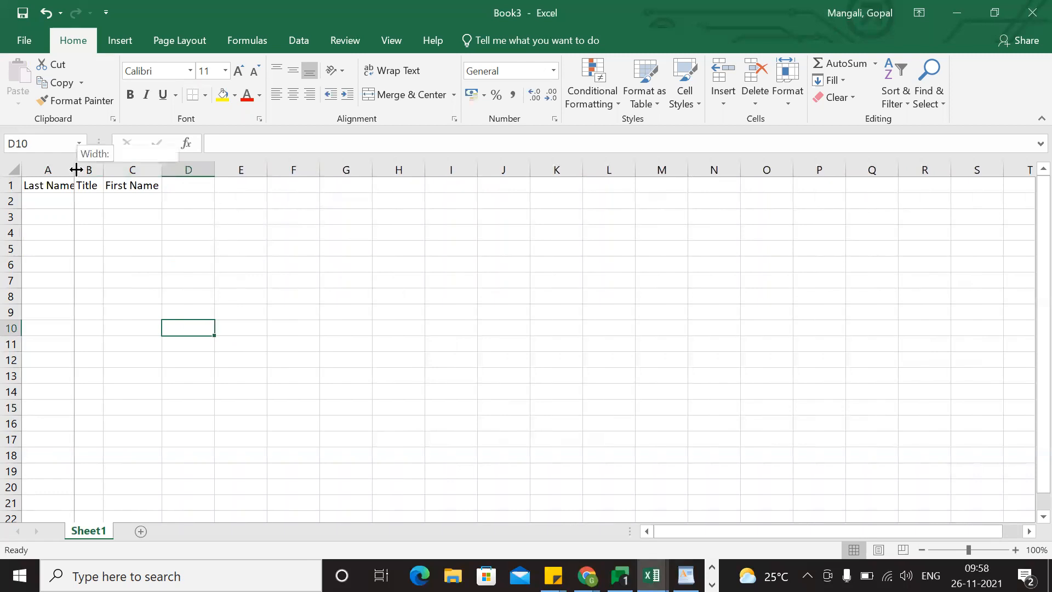
double_click(76, 170)
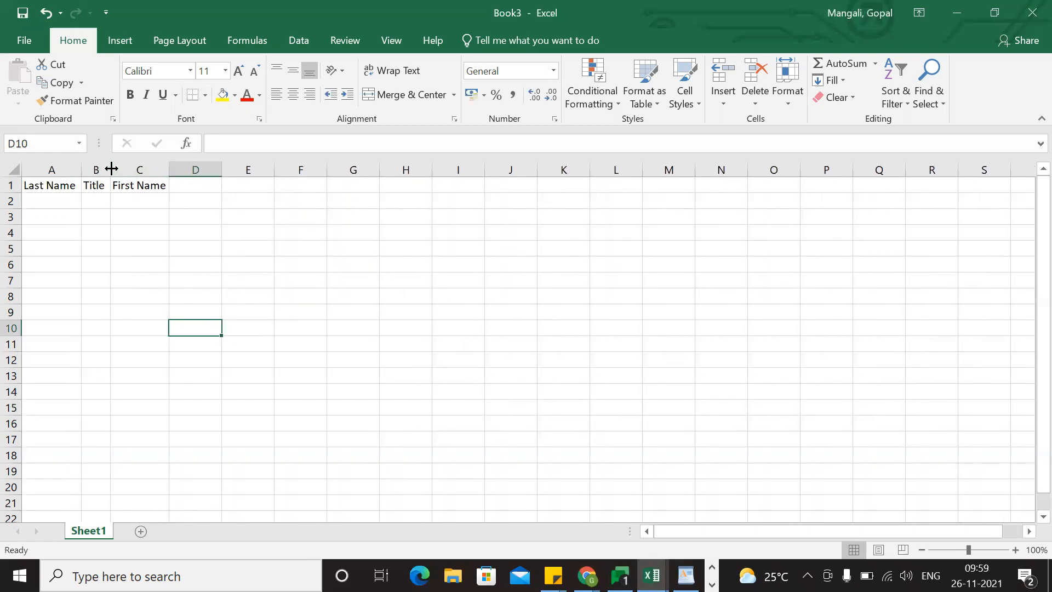
left_click(101, 185)
Enter the first contact in row 2, with the last name in A2, the title IT in B2 and the first name in C2.
left_click(45, 220)
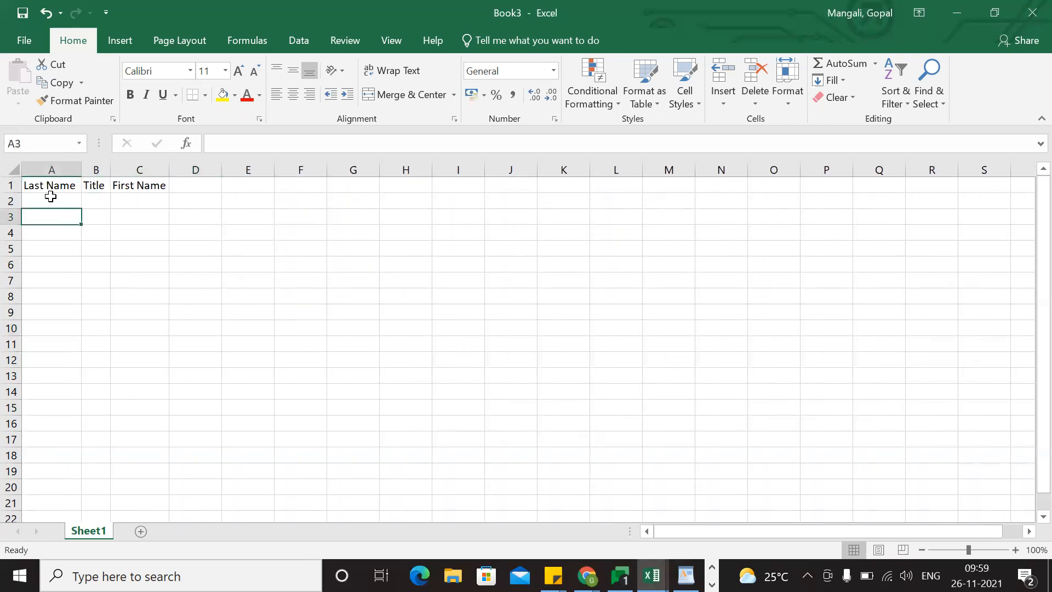
left_click(51, 198)
type("Gopal")
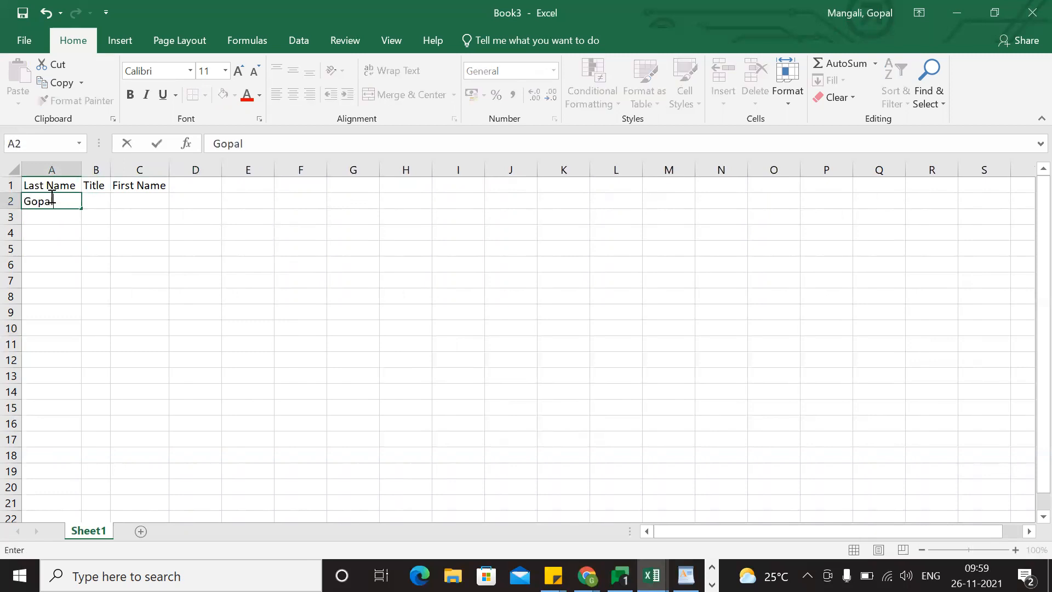
key("Tab")
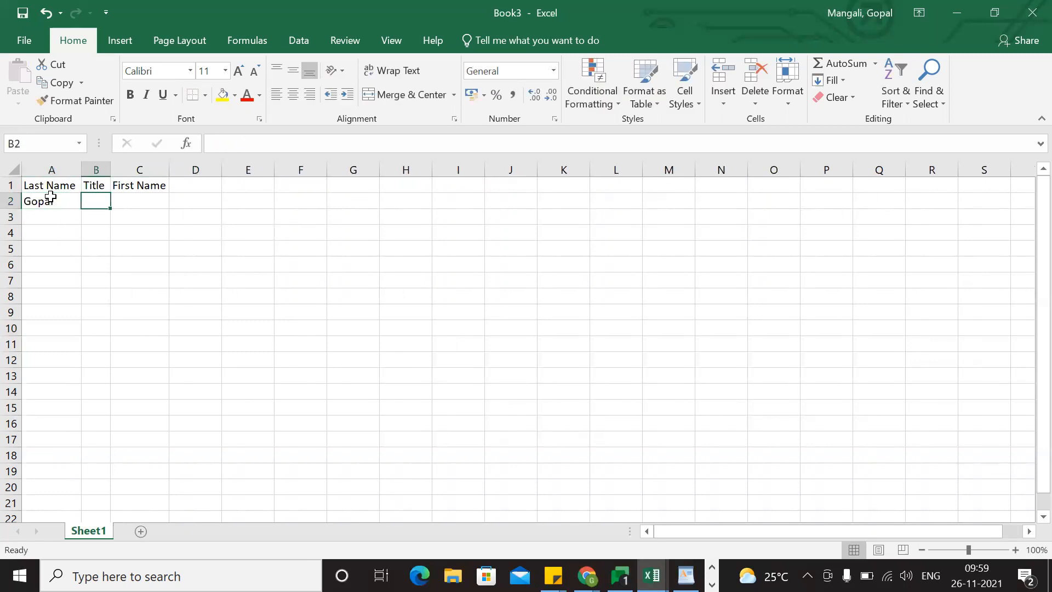
key("Tab")
type("M")
left_click(99, 200)
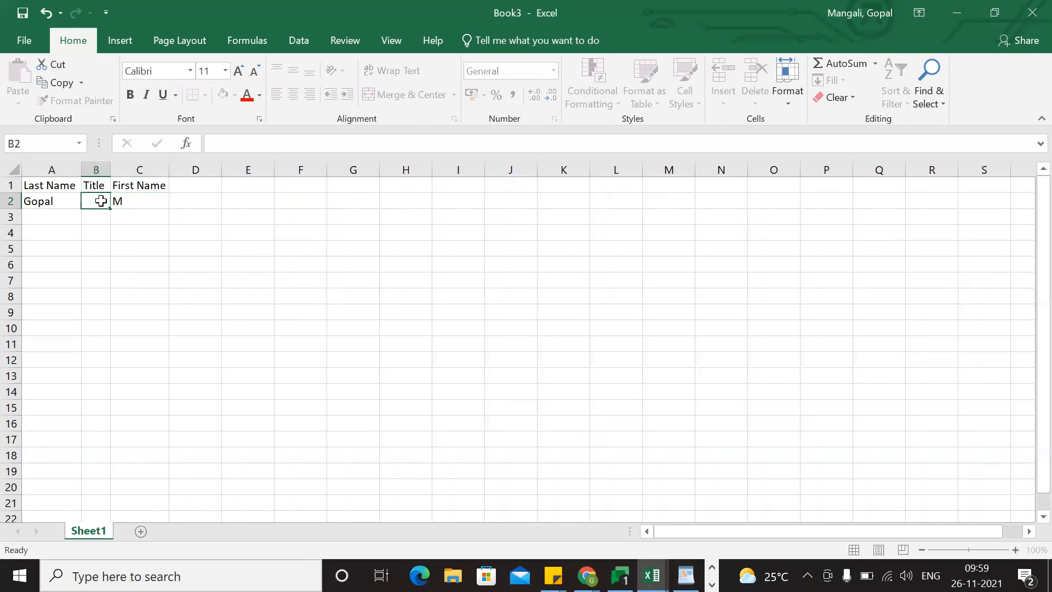
type("IT")
left_click(95, 279)
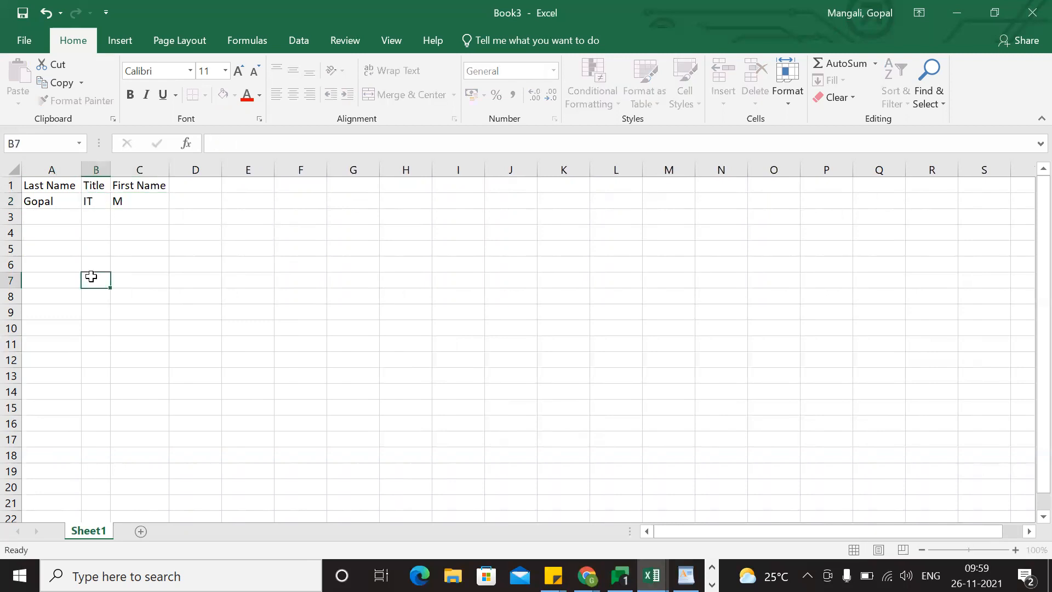
Fill the last name, title and first name from row 2 down through row 26 in columns A to C.
left_click(55, 201)
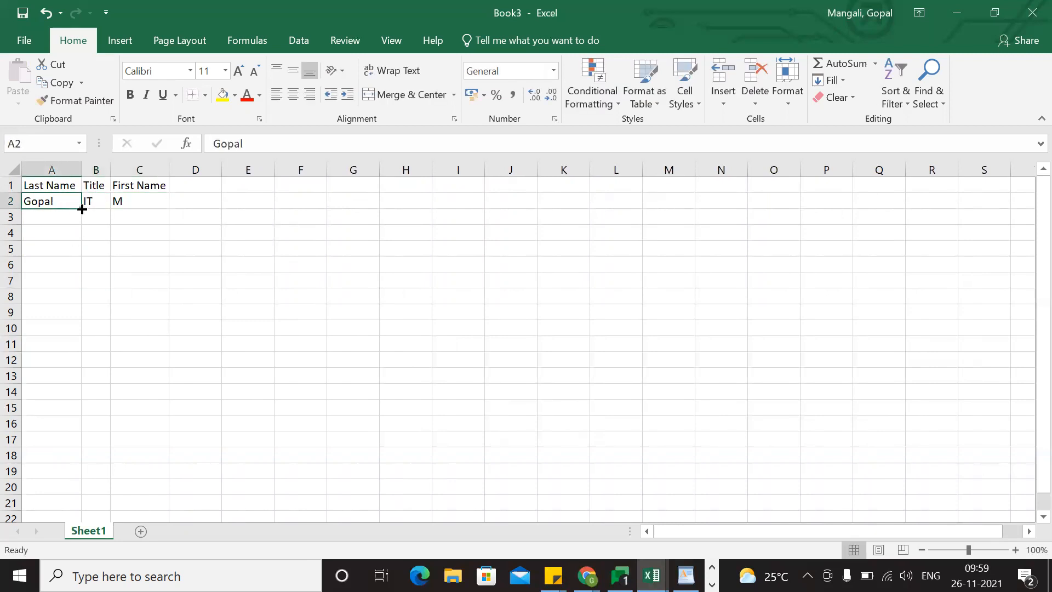
left_click_drag(82, 206, 81, 493)
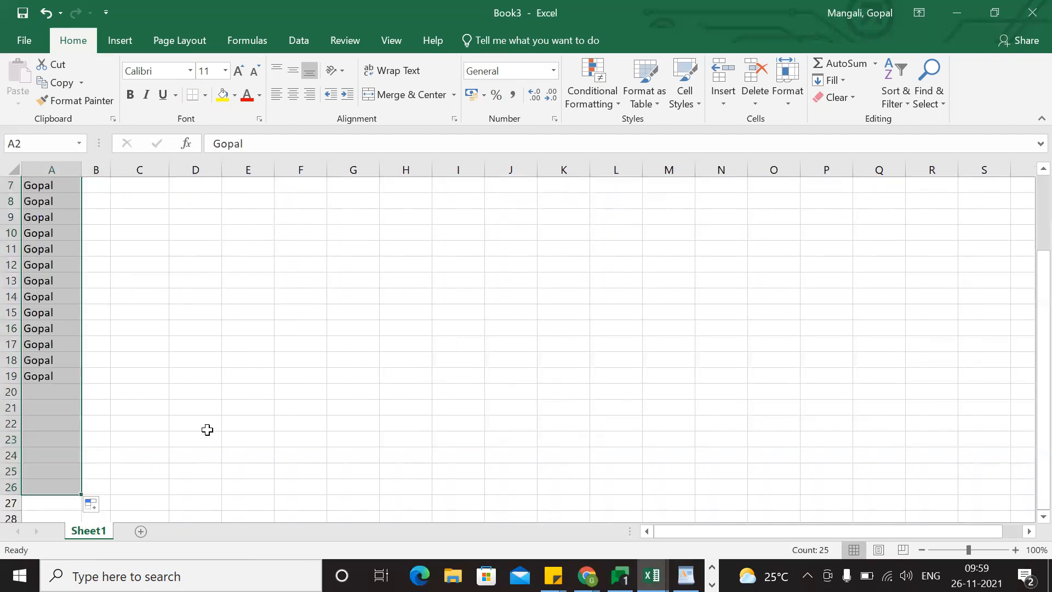
scroll(207, 430, "up", 2)
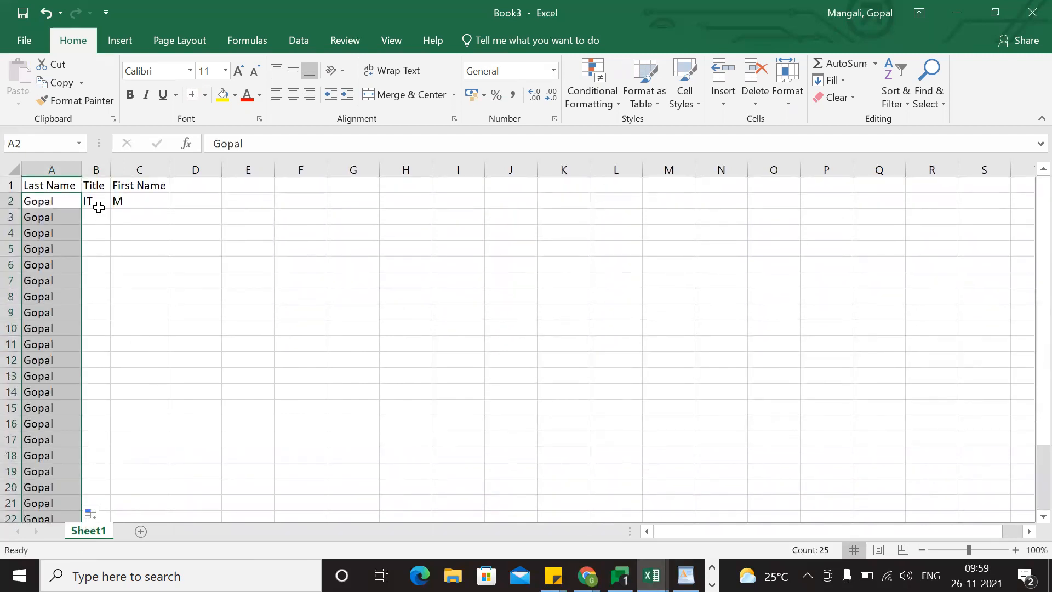
left_click(98, 204)
left_click_drag(107, 208, 111, 483)
scroll(204, 451, "up", 3)
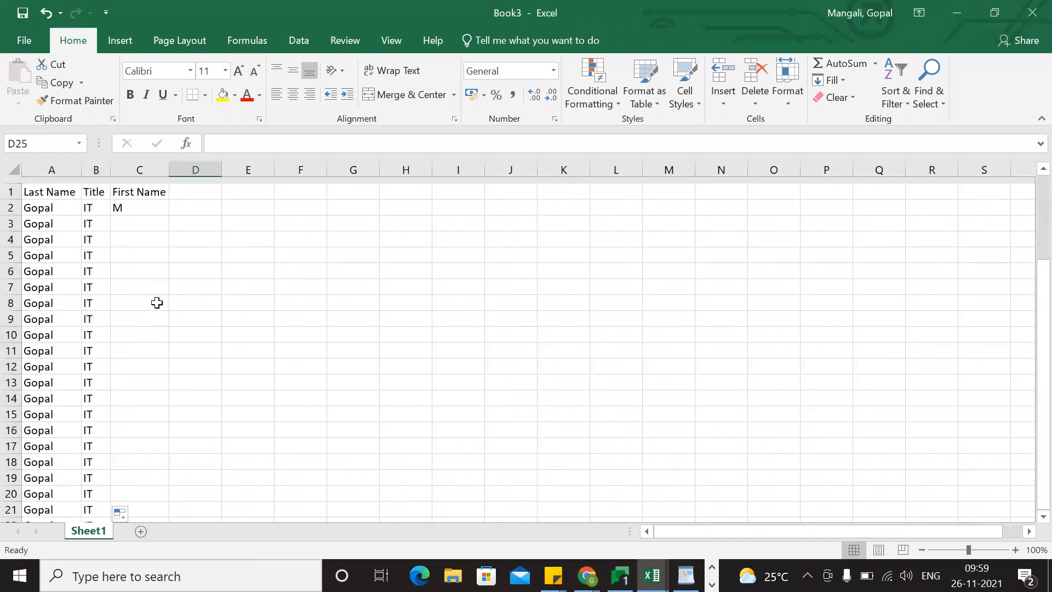
left_click(138, 200)
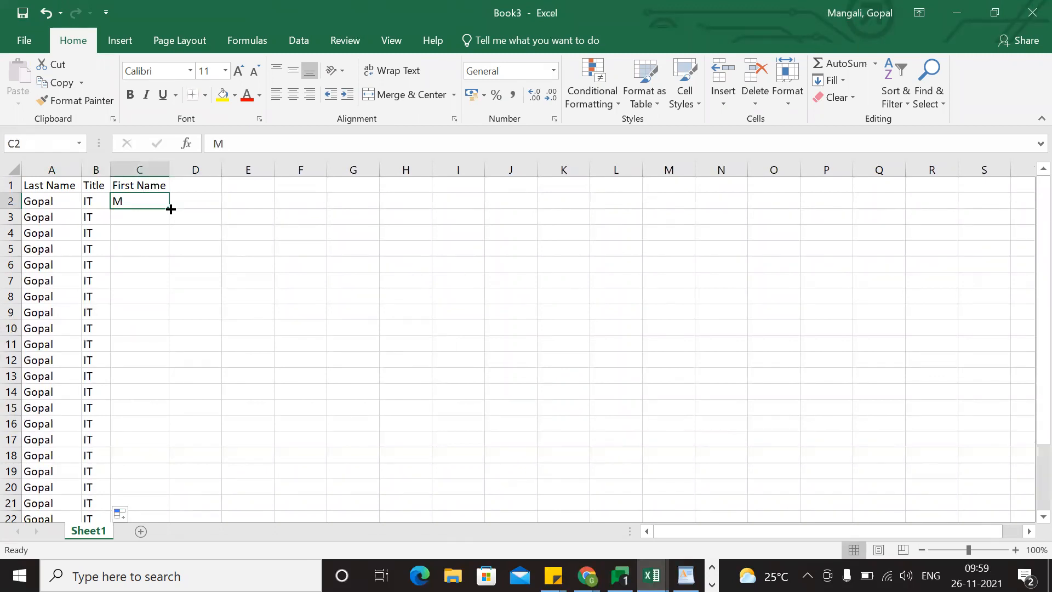
left_click_drag(157, 261, 151, 487)
left_click(226, 407)
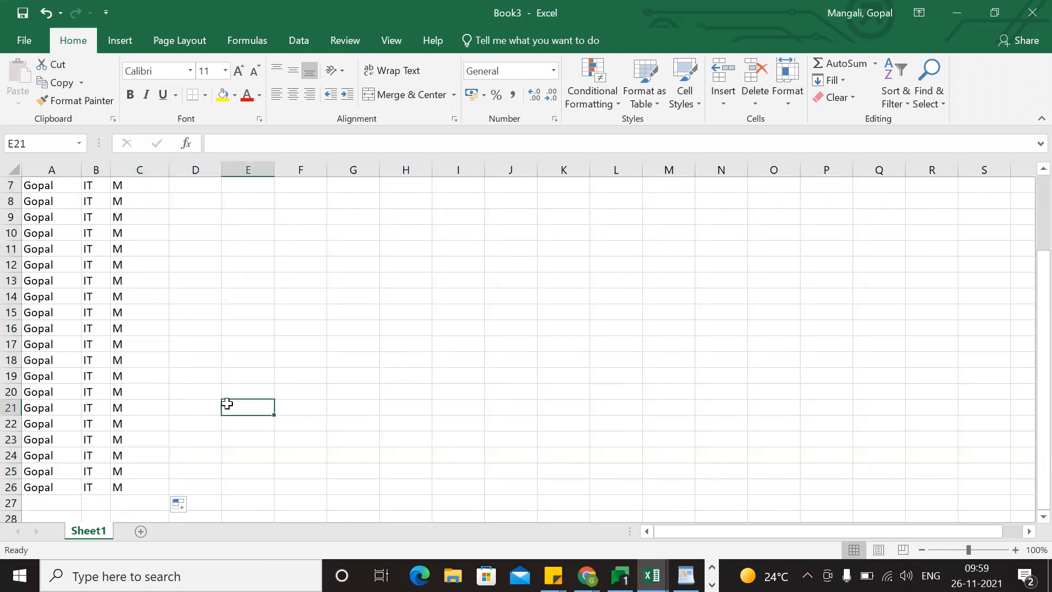
Copy the Department field label from the Salesforce contact form in Chrome into cell D1 of Book3 as a header.
scroll(57, 380, "up", 2)
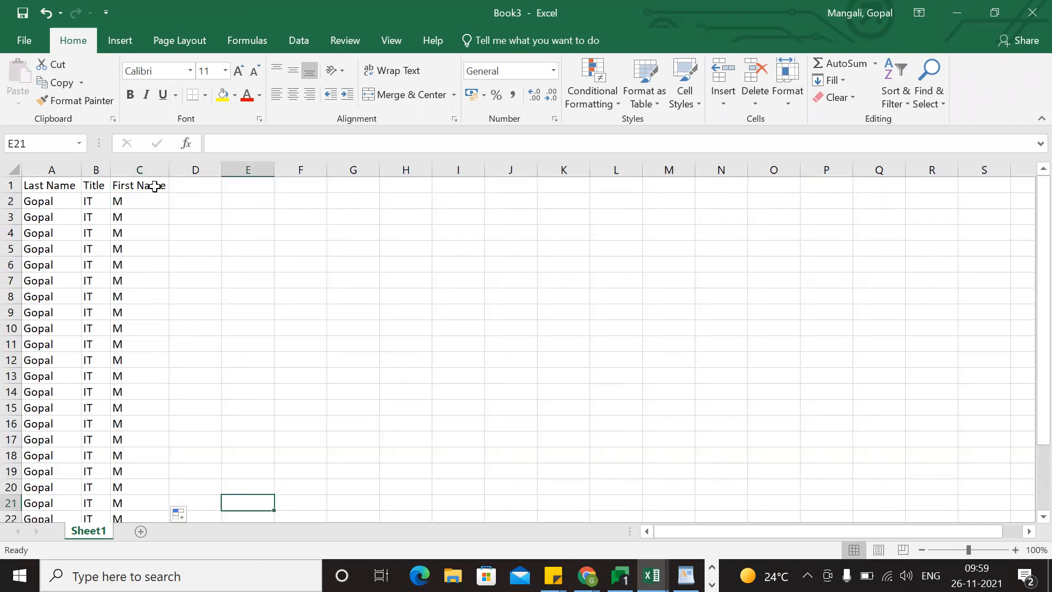
left_click(196, 181)
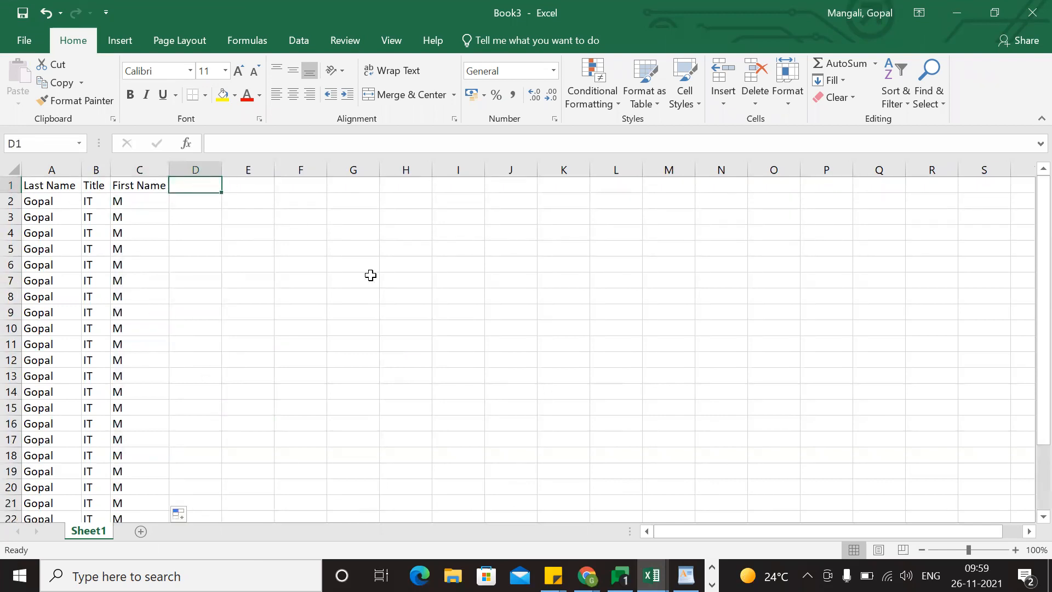
key("alt+Tab")
key("alt+Tab")
key("alt+Tab")
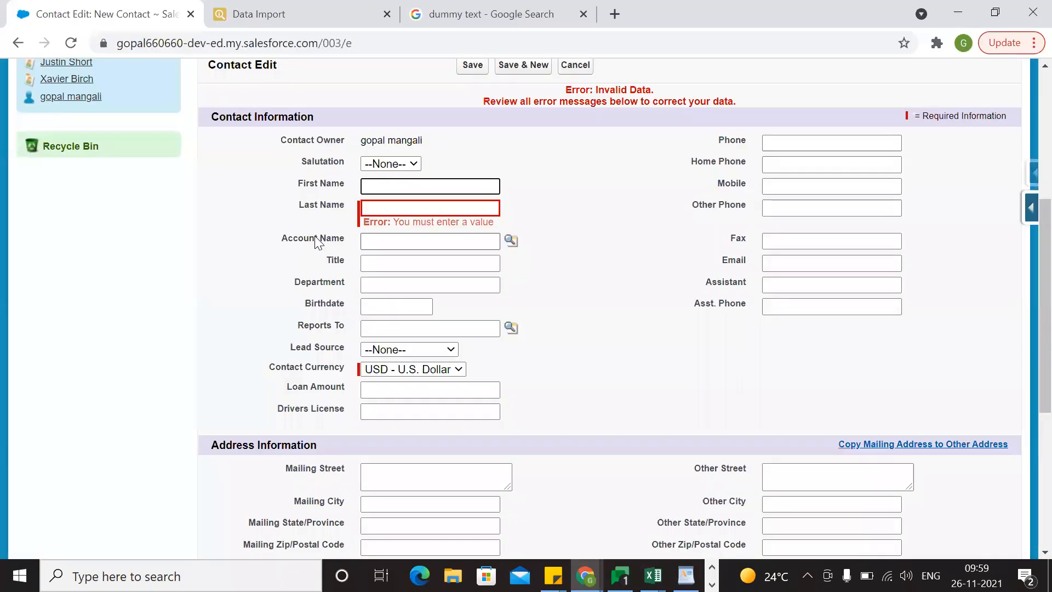
double_click(323, 283)
key("ctrl+c")
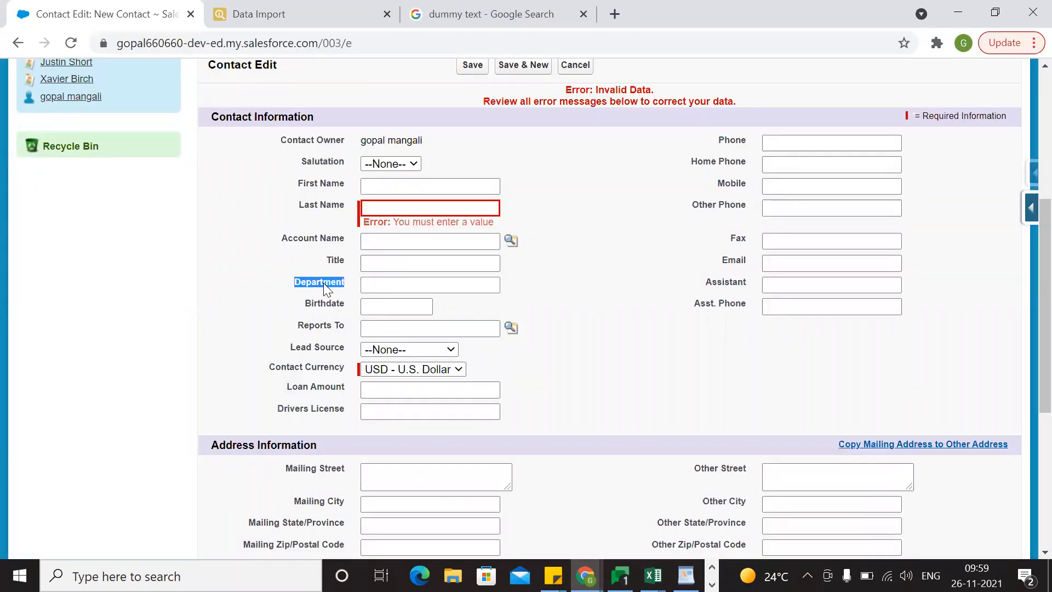
key("alt+Tab")
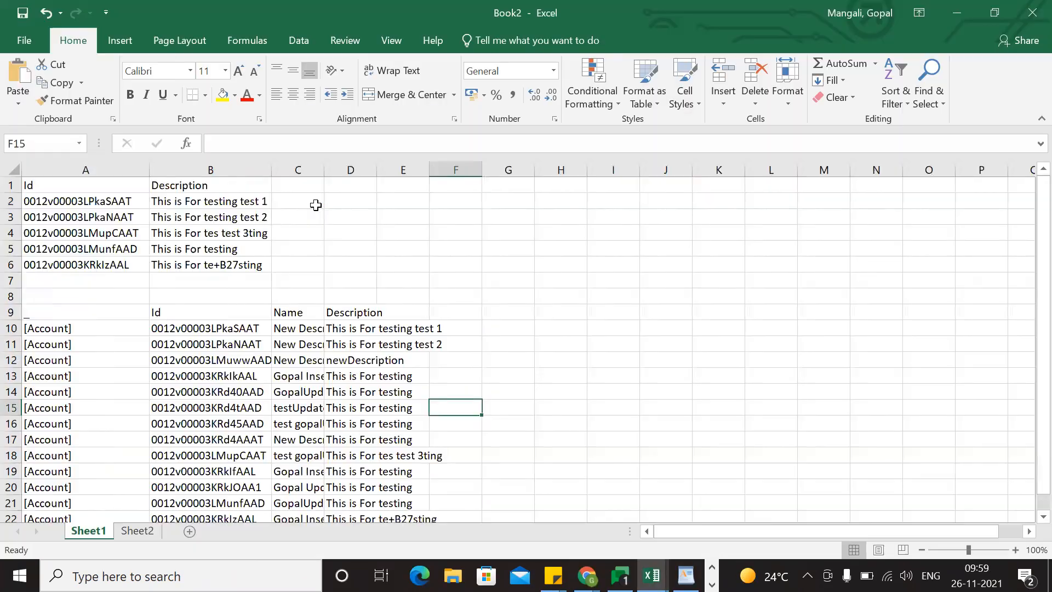
key("alt+Tab")
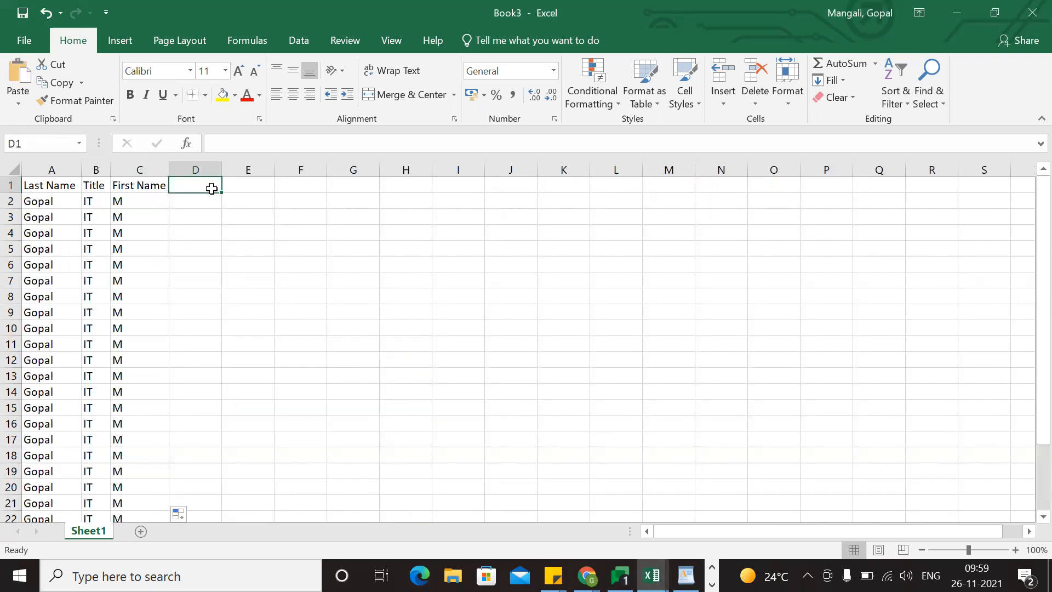
key("ctrl+v")
Enter CSW in D2 and fill it down column D through row 26.
left_click(207, 205)
type("CSW")
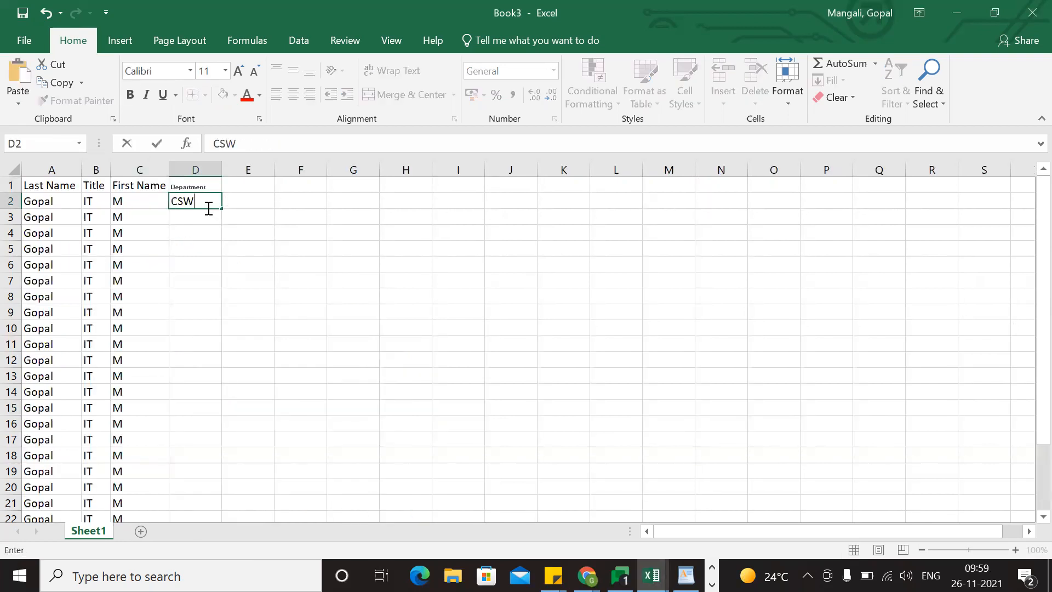
left_click(209, 264)
left_click(211, 204)
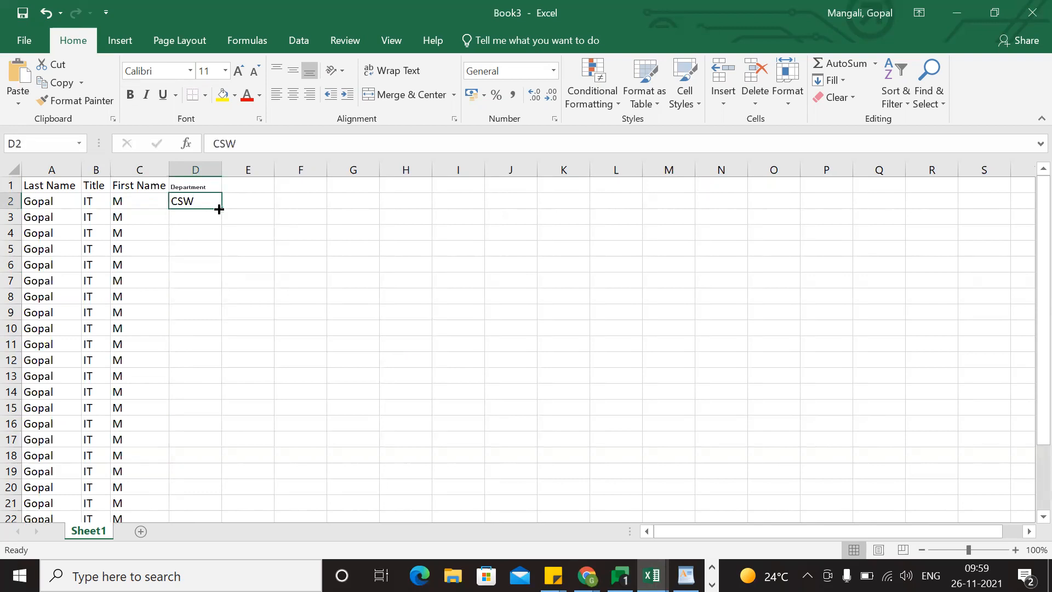
double_click(221, 209)
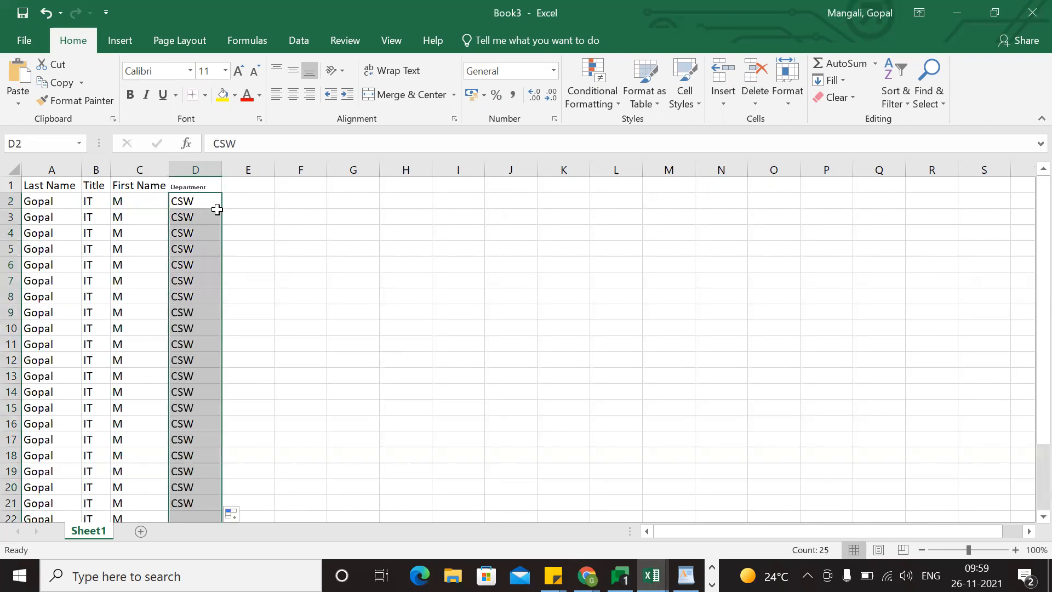
Copy the contact table A1:D26 and switch to the Salesforce inspector Data Import page in Chrome.
left_click(40, 185)
left_click_drag(214, 288, 200, 492)
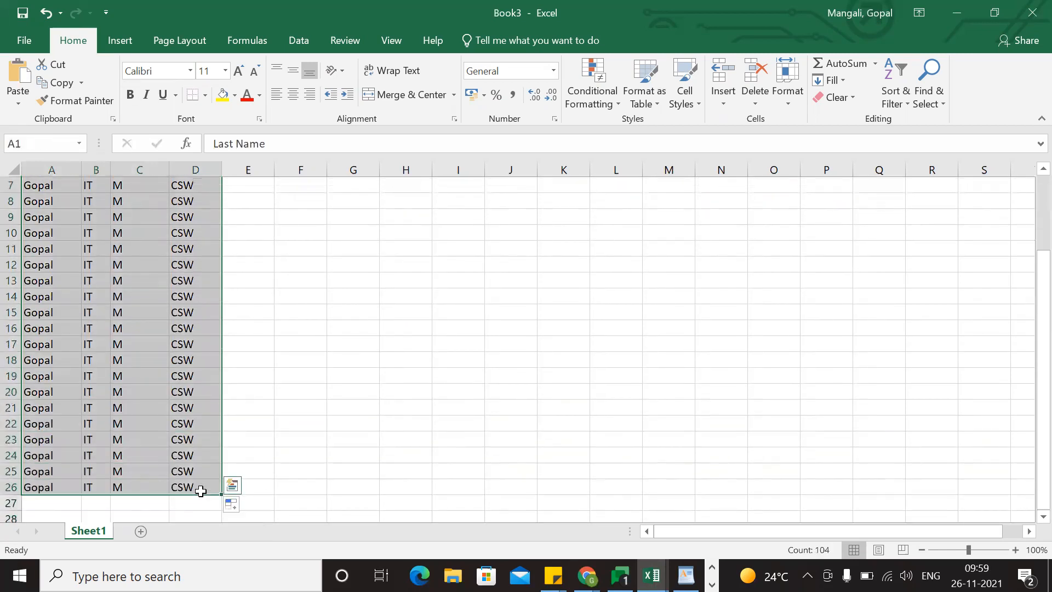
key("ctrl+c")
key("alt+Tab")
key("alt+Tab")
key("Tab")
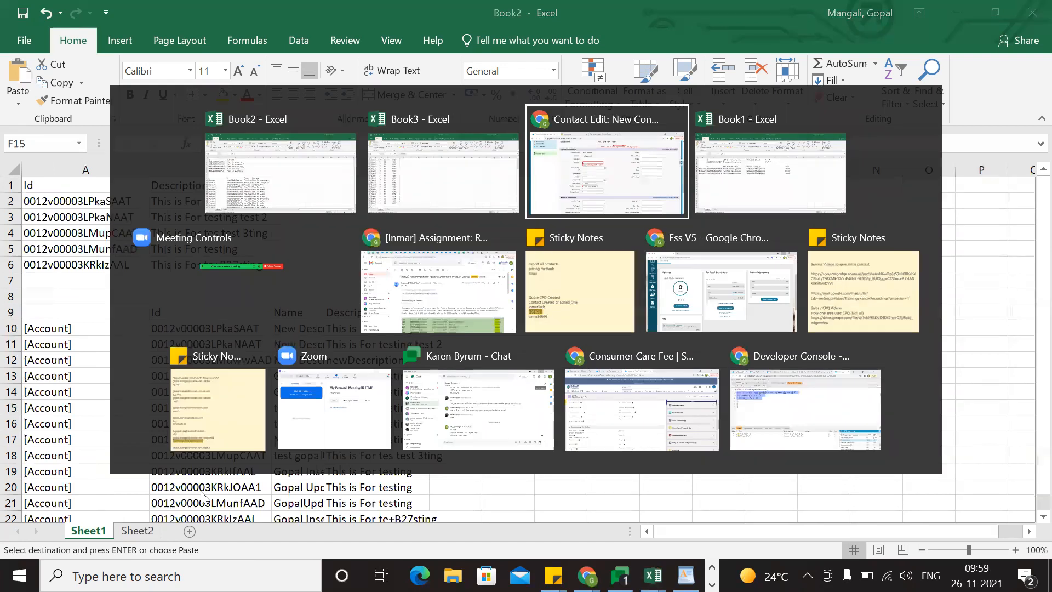
left_click(257, 15)
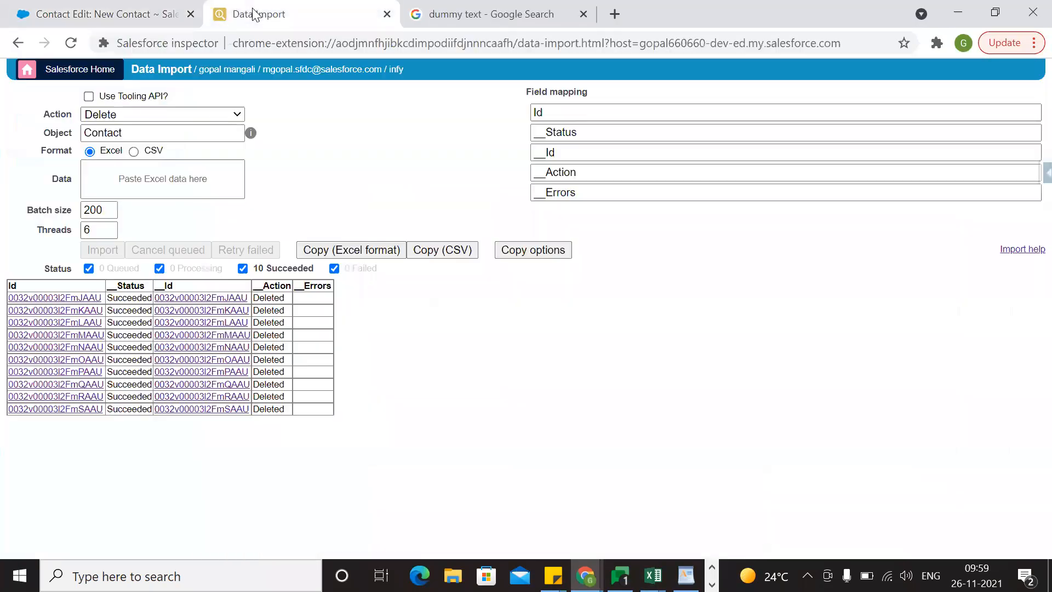
Set the import action to Insert for the Contact object and paste the copied Excel data.
left_click(230, 118)
left_click(154, 126)
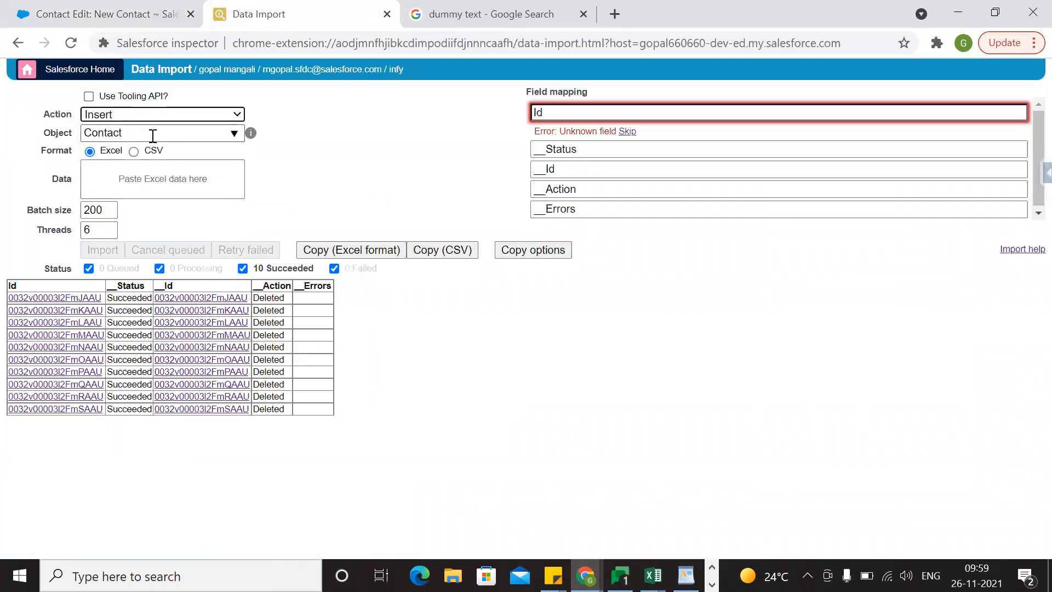
left_click(146, 170)
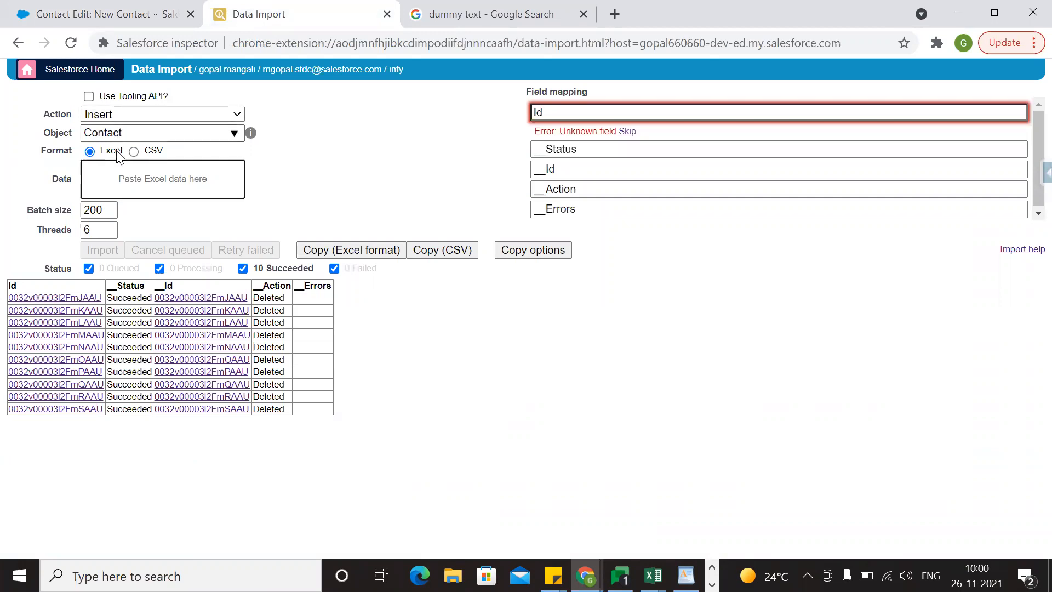
key("ctrl+v")
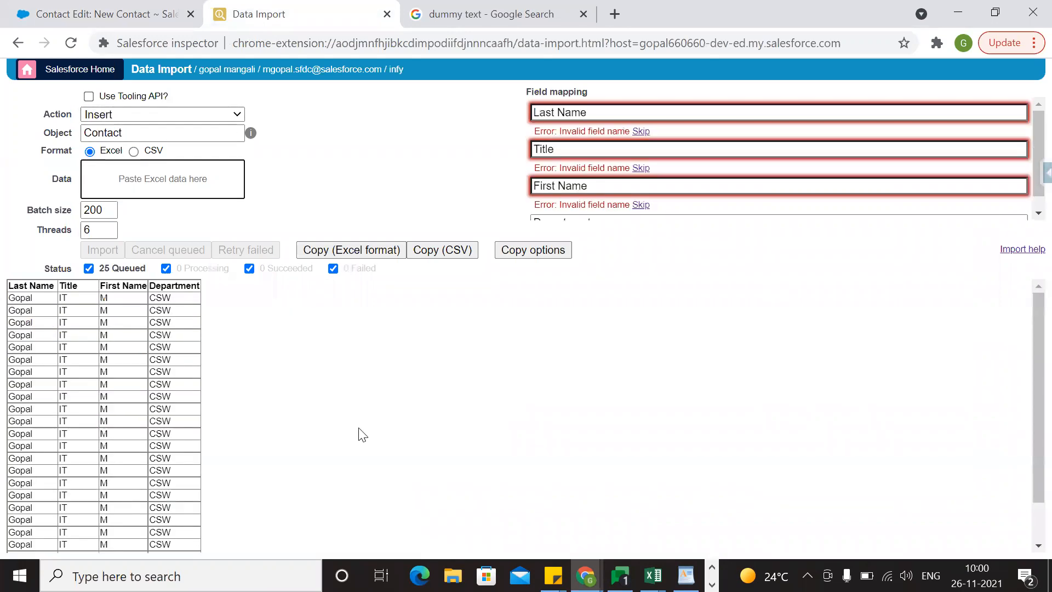
Skip the Last Name, Title and First Name columns in the field mapping.
left_click(480, 391)
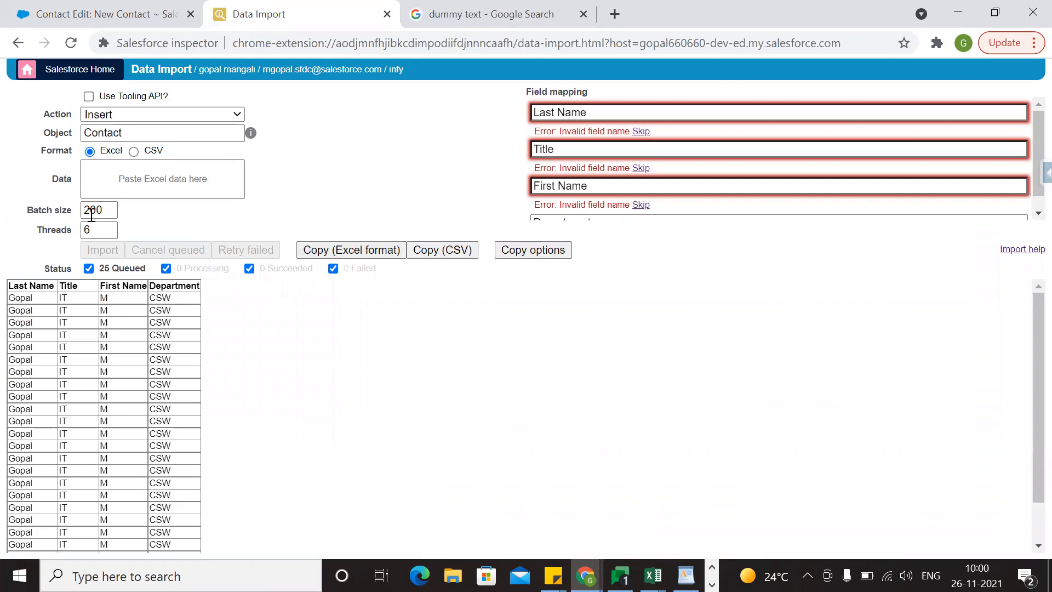
scroll(184, 485, "down", 2)
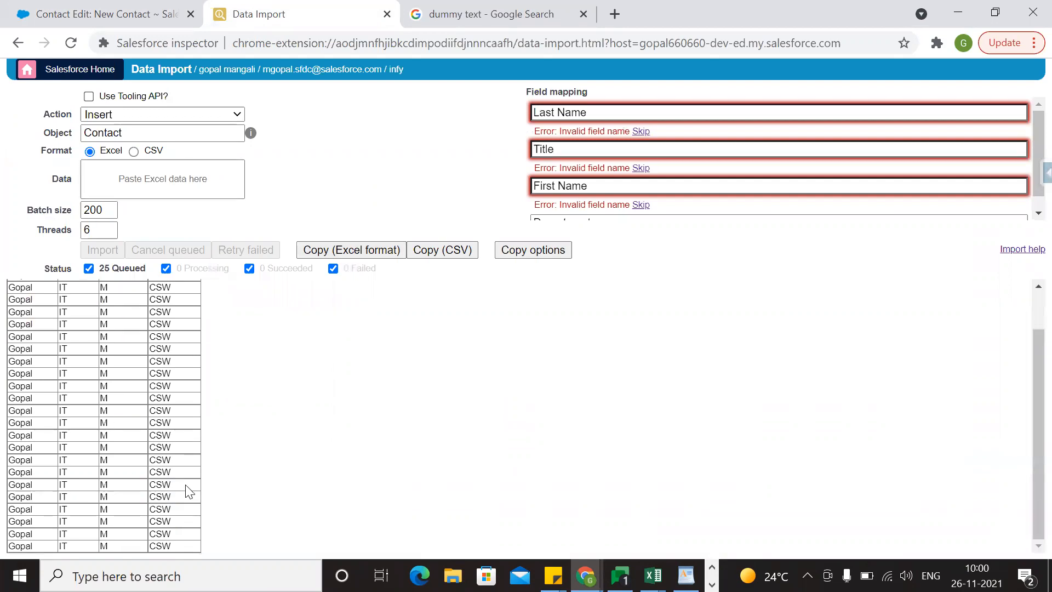
scroll(188, 490, "up", 2)
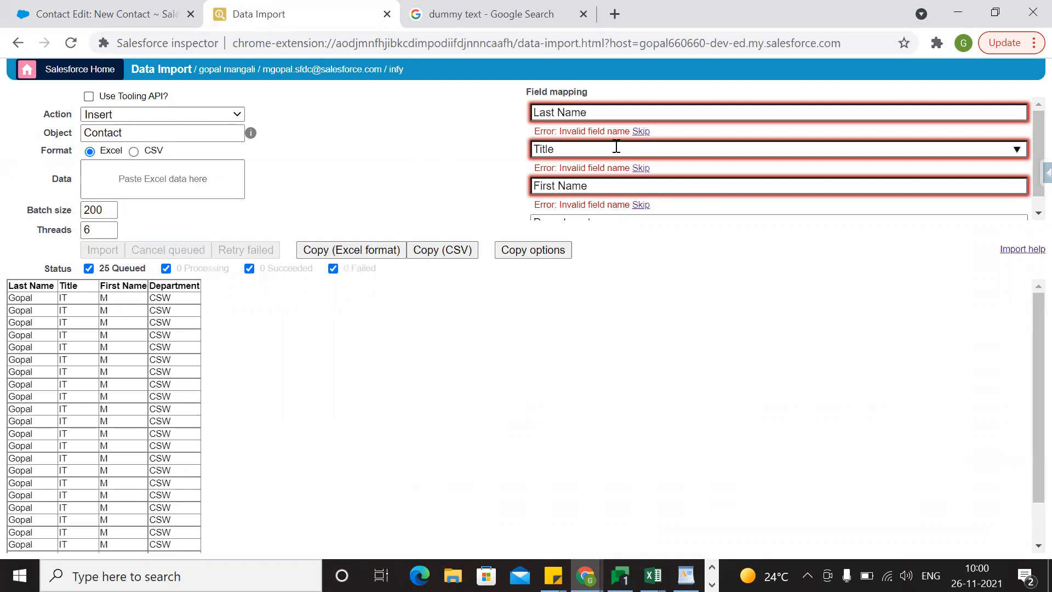
left_click(643, 131)
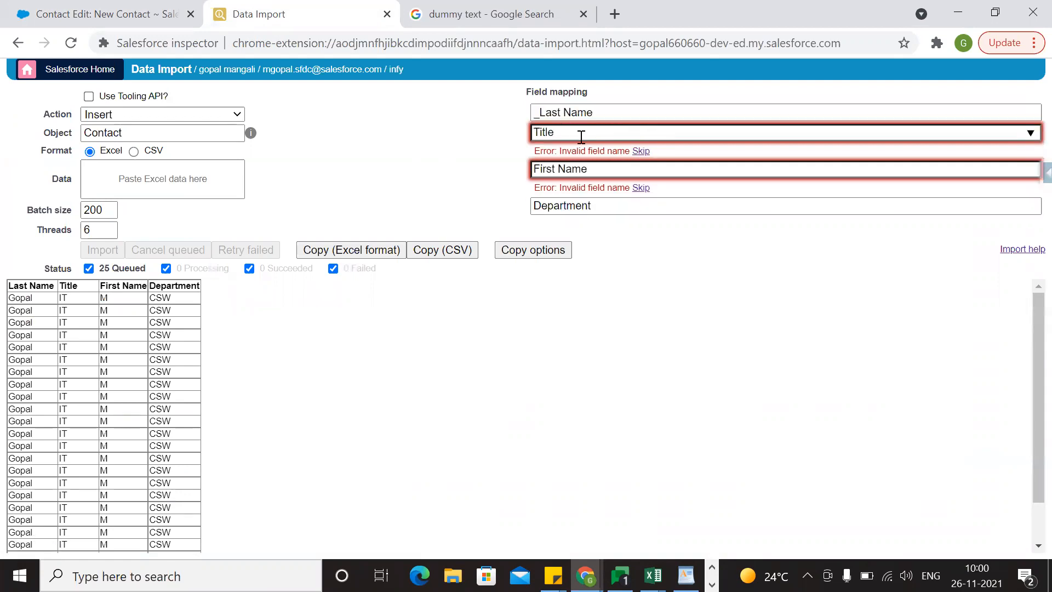
left_click(649, 150)
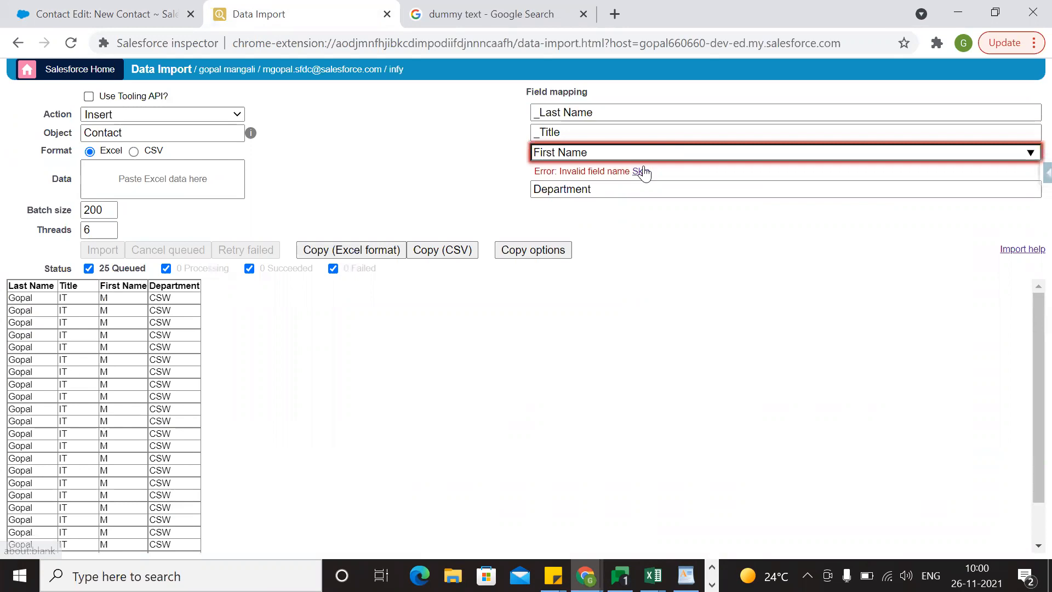
left_click(644, 171)
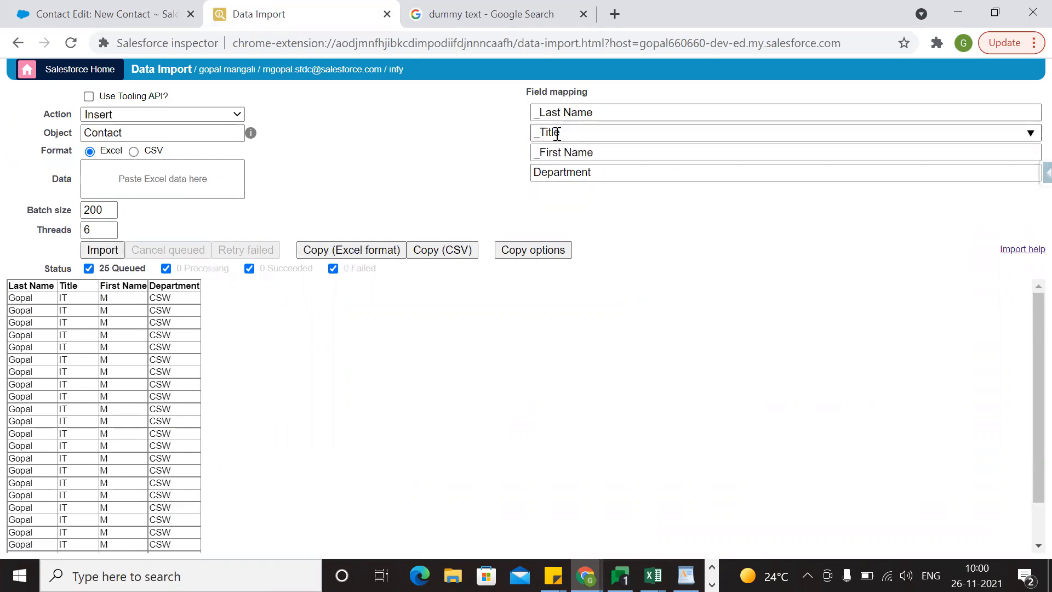
Try to import the queued contact rows into Salesforce with only Department mapped.
scroll(207, 485, "down", 2)
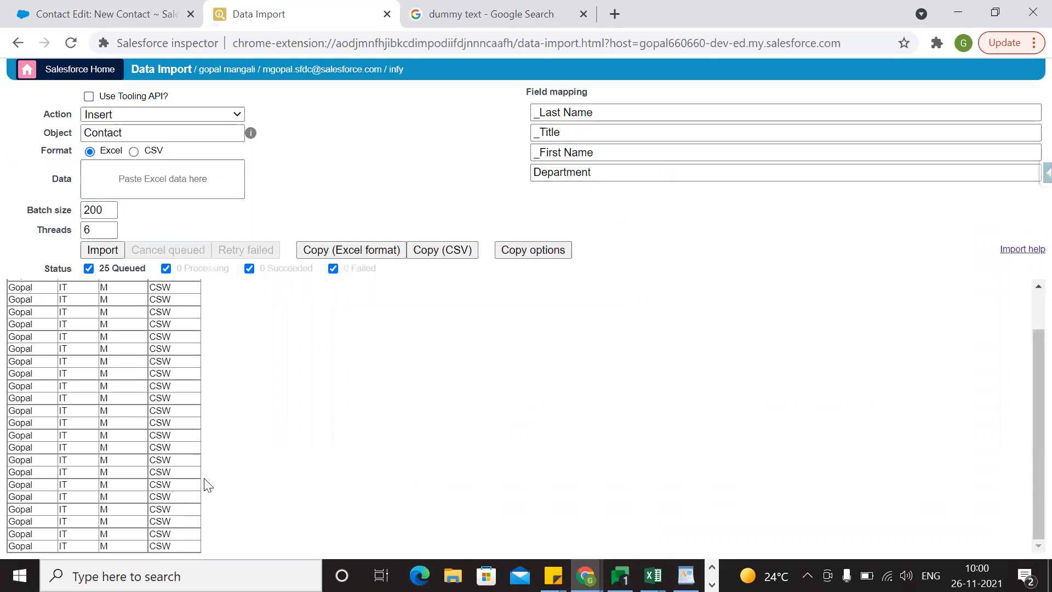
scroll(77, 411, "up", 2)
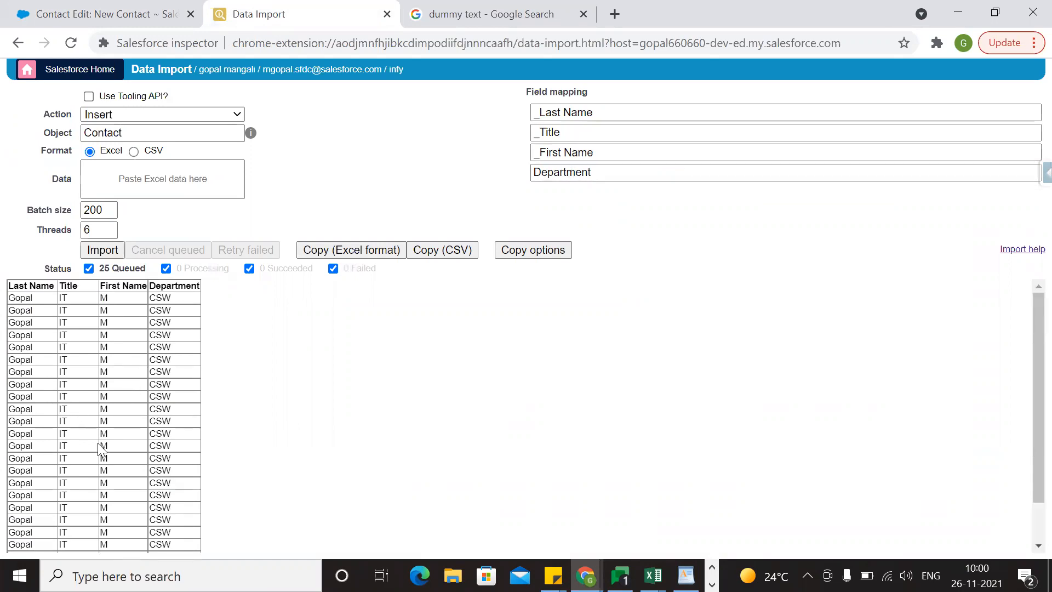
scroll(126, 490, "down", 2)
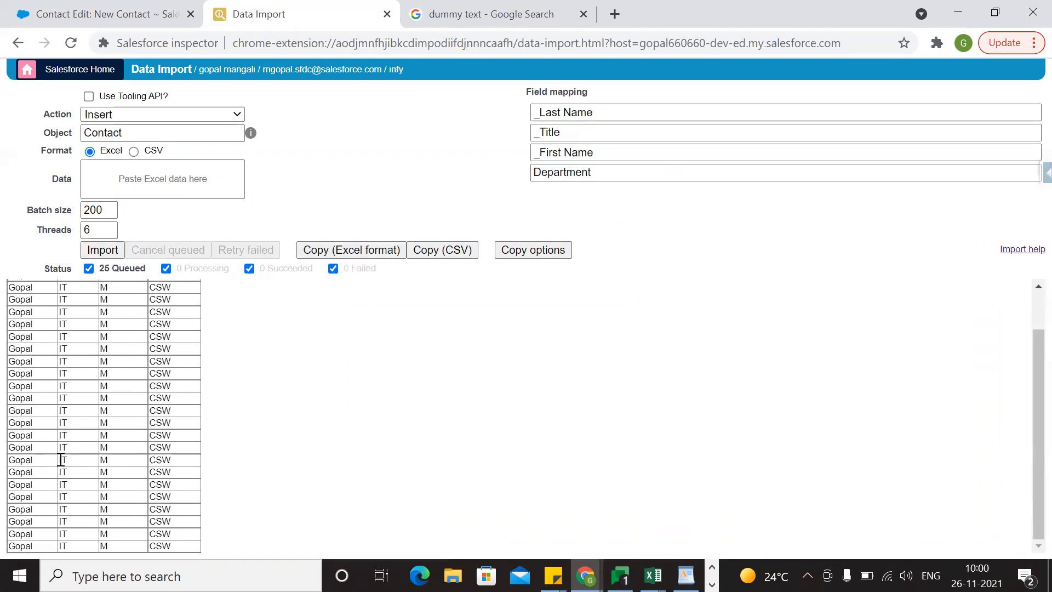
scroll(60, 460, "up", 2)
scroll(102, 443, "down", 2)
scroll(93, 505, "up", 2)
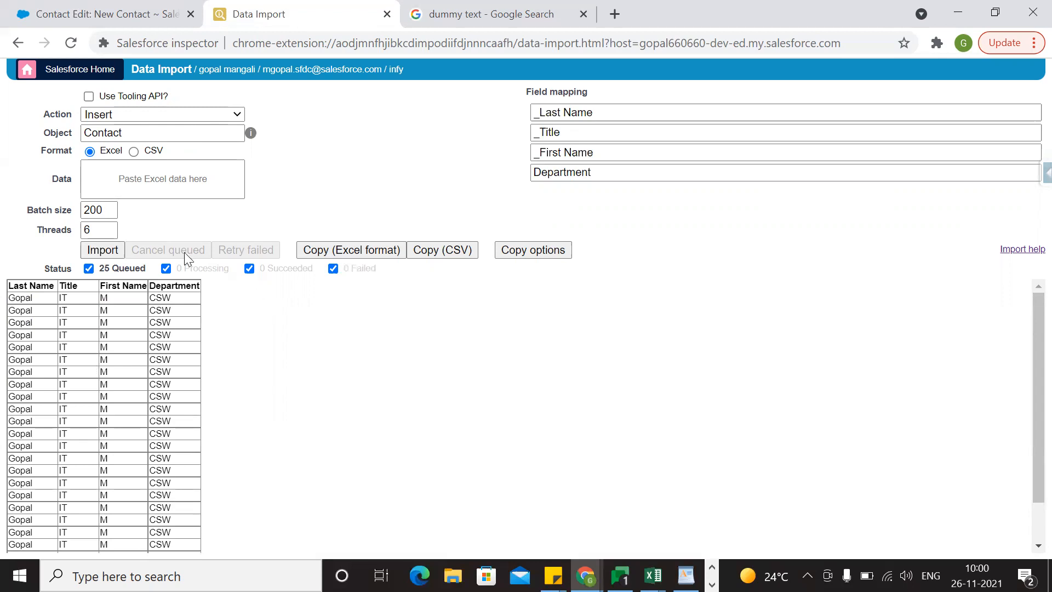
left_click(103, 250)
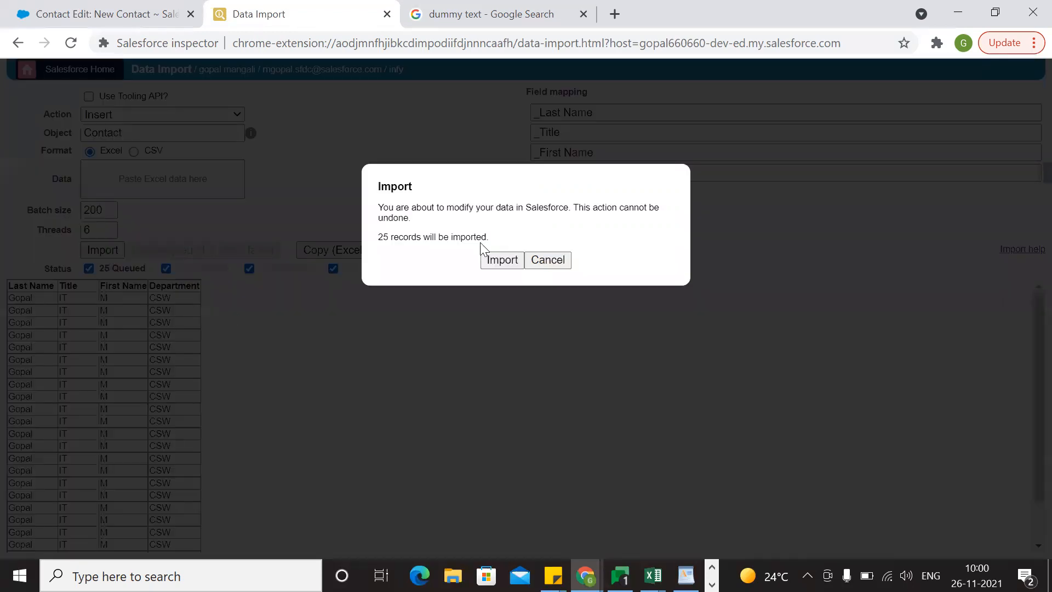
left_click(501, 260)
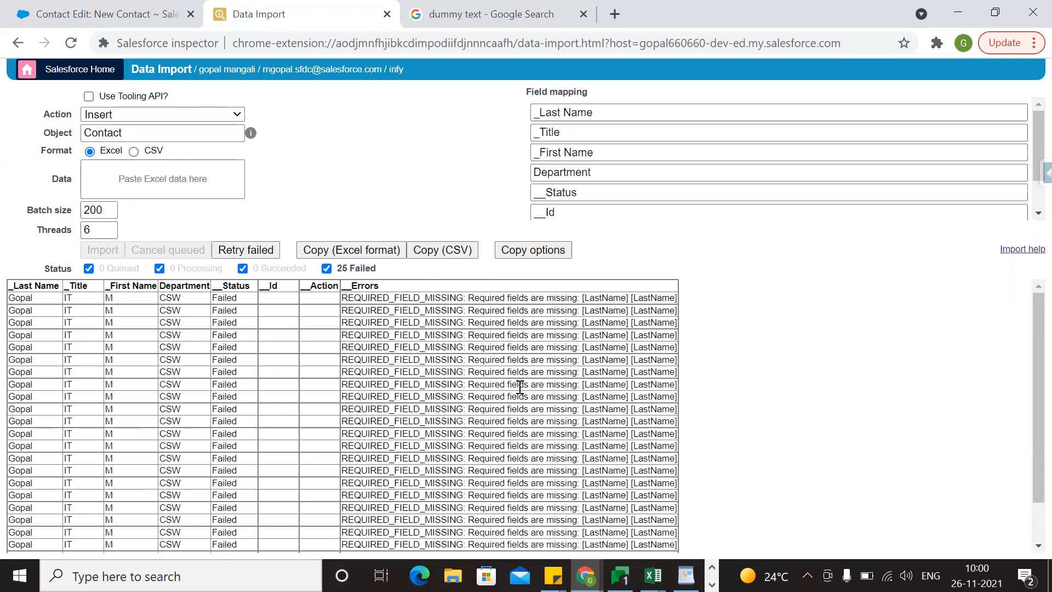
Examine the import errors, and check the required fields and currency options on the Salesforce New Contact form.
scroll(520, 386, "down", 3)
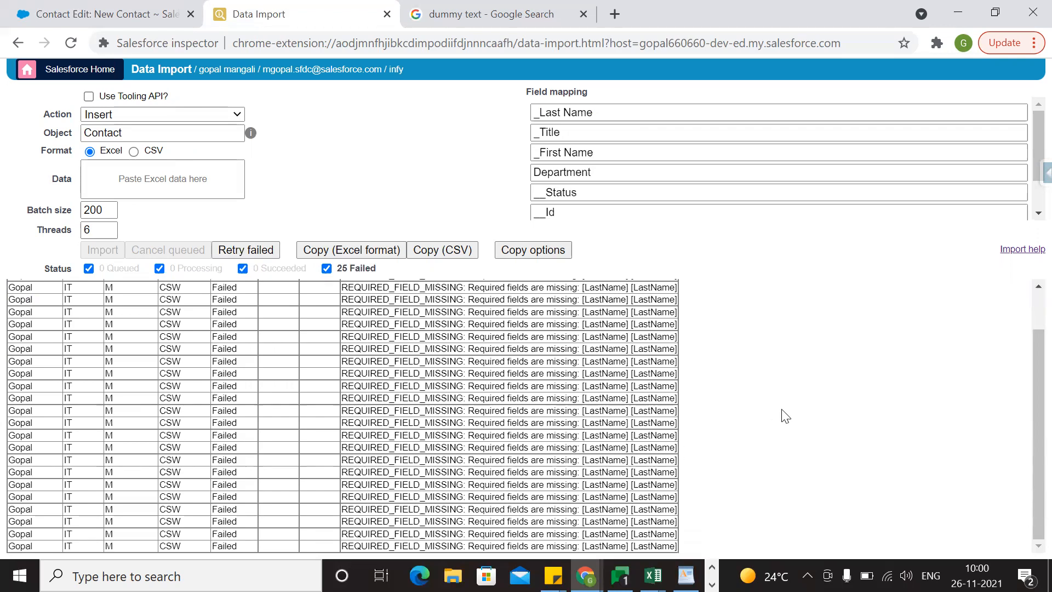
scroll(785, 416, "up", 1)
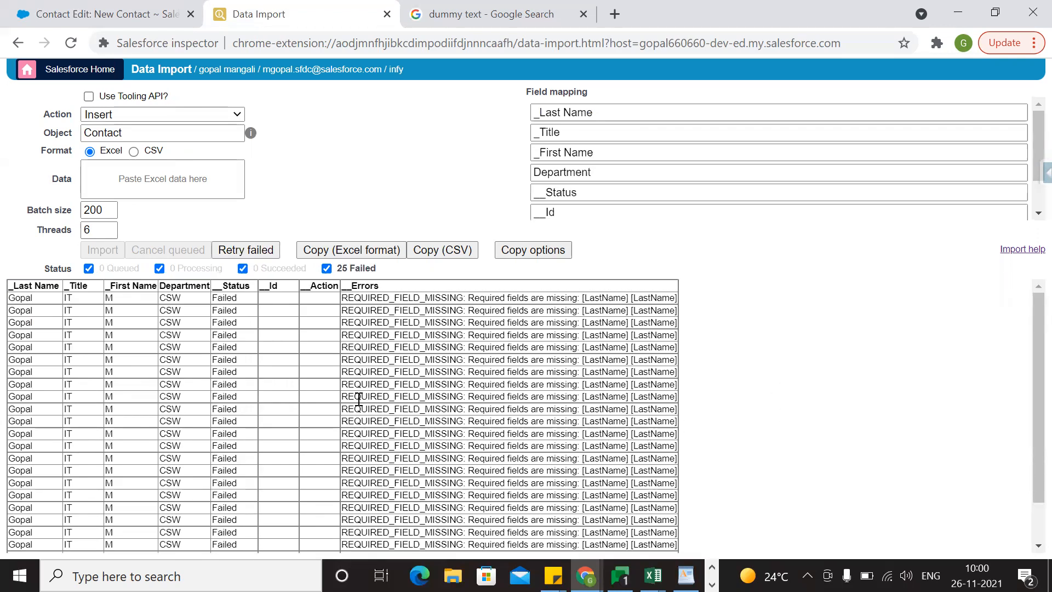
scroll(206, 414, "down", 1)
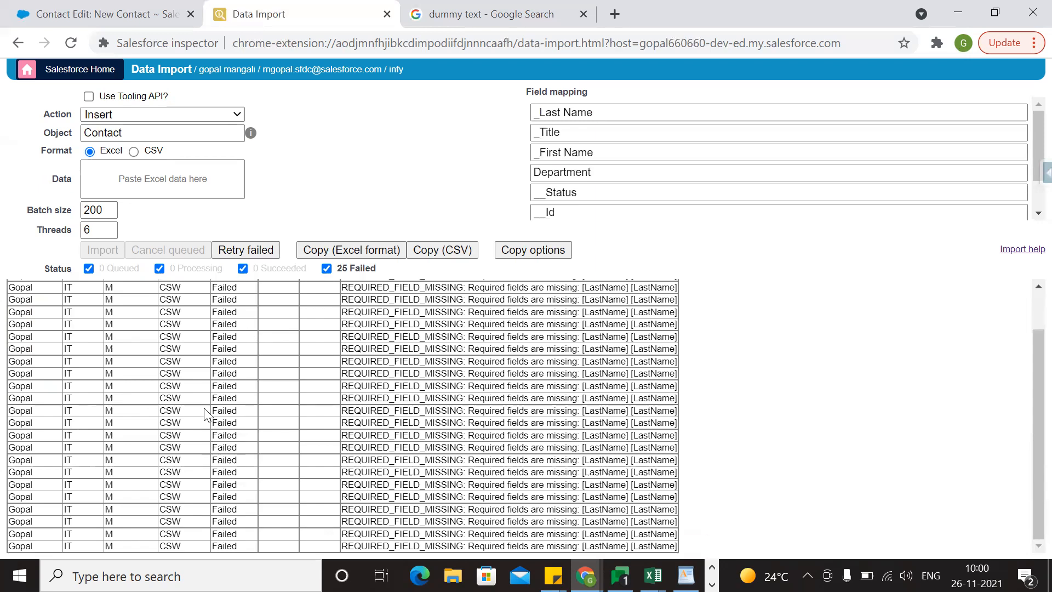
scroll(813, 433, "up", 1)
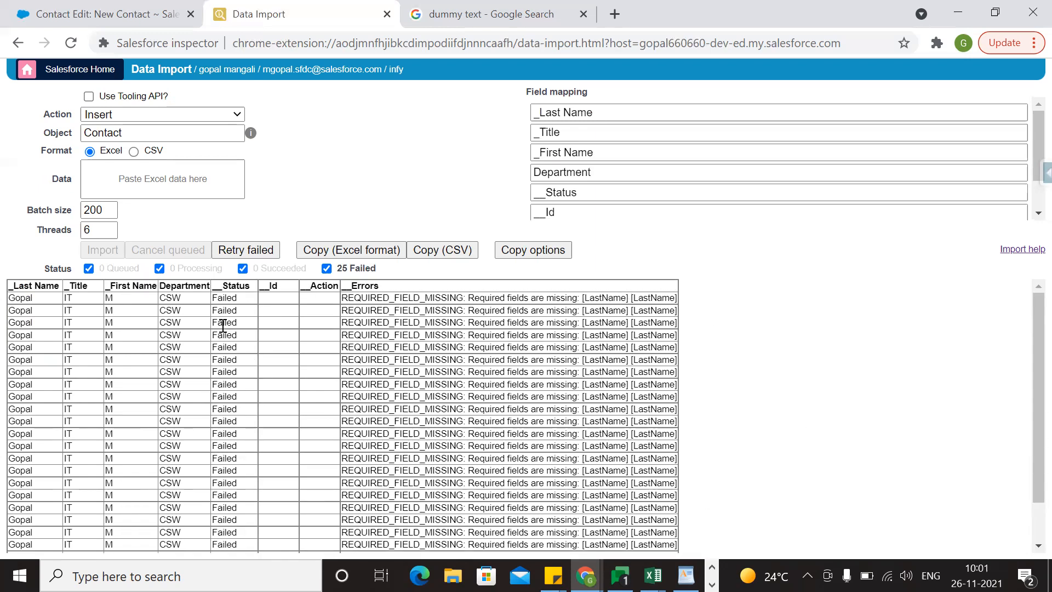
left_click(130, 7)
left_click(543, 184)
scroll(614, 341, "down", 2)
left_click(440, 278)
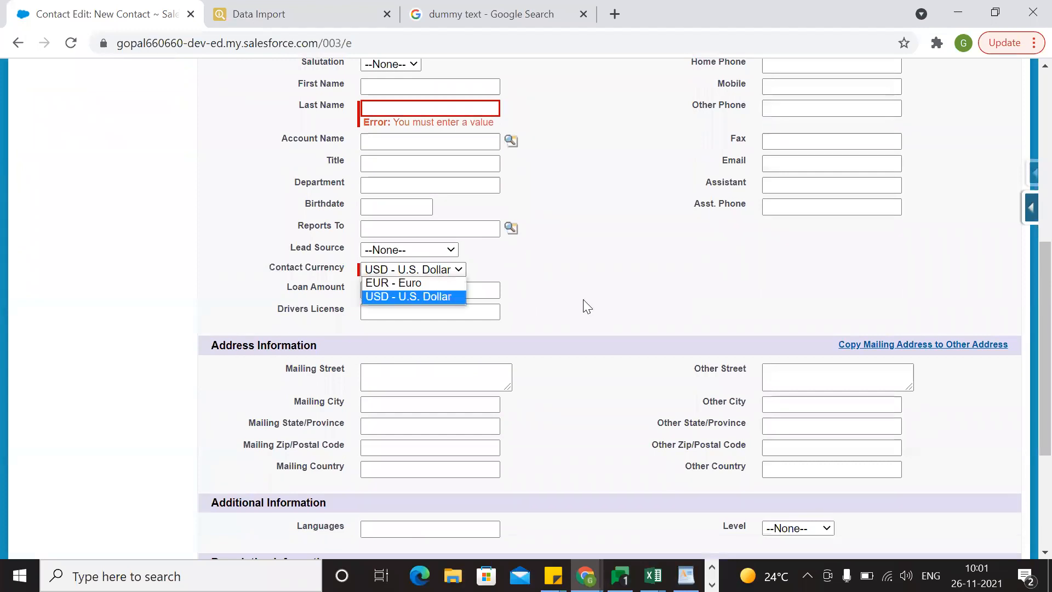
scroll(583, 299, "up", 5)
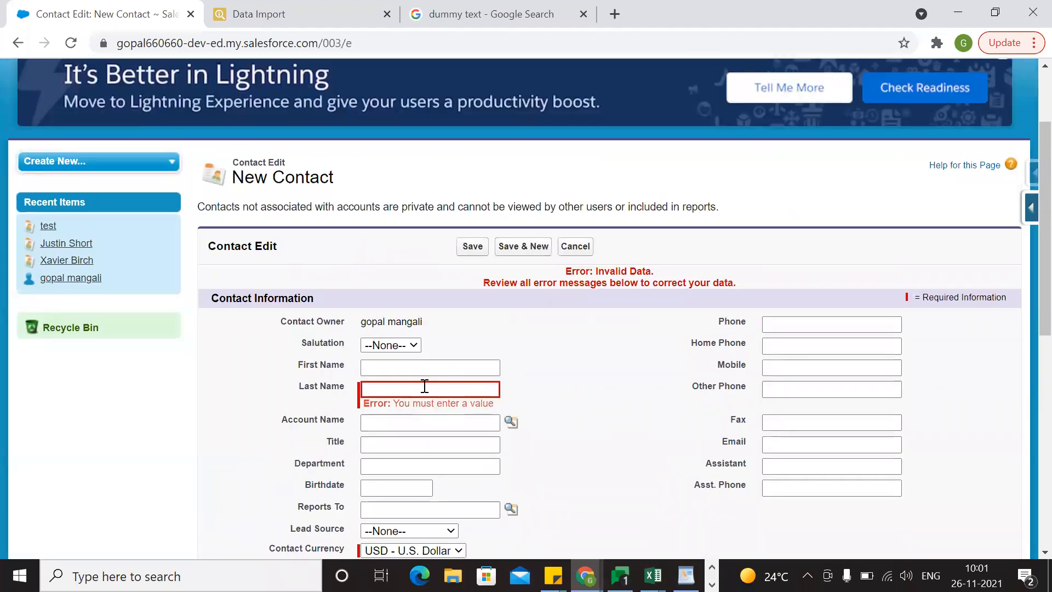
Save a new contact with the last name test and view its detail page.
left_click(422, 387)
left_click(386, 429)
left_click(471, 249)
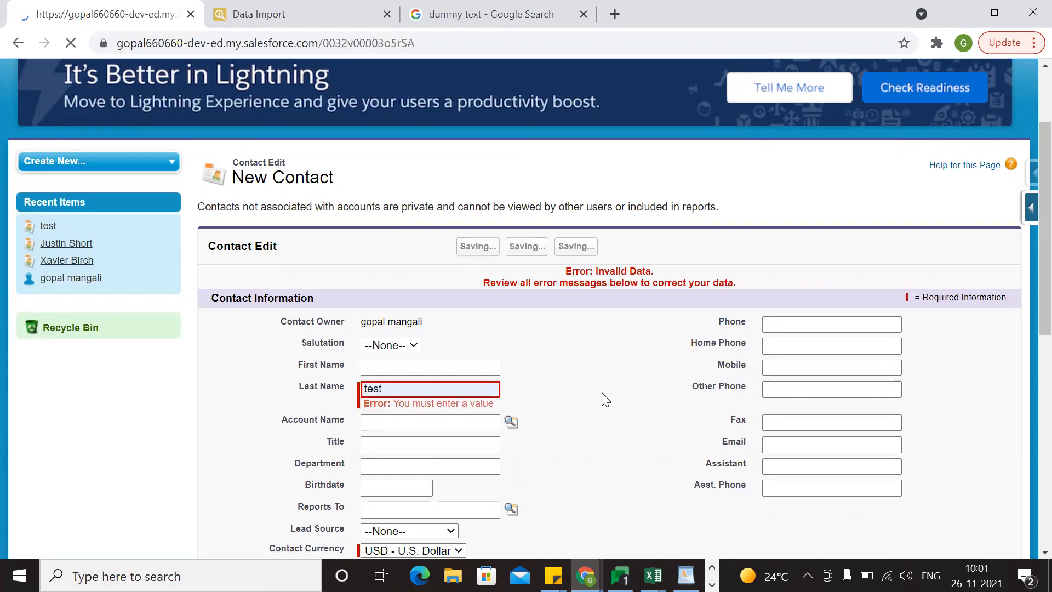
scroll(602, 392, "down", 10)
scroll(603, 394, "up", 10)
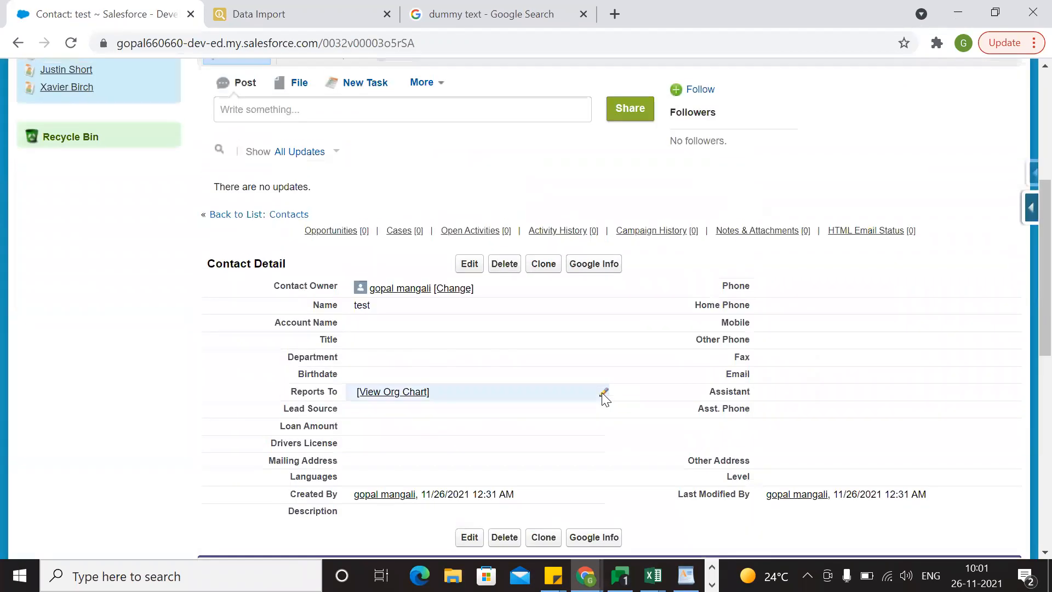
scroll(457, 355, "down", 8)
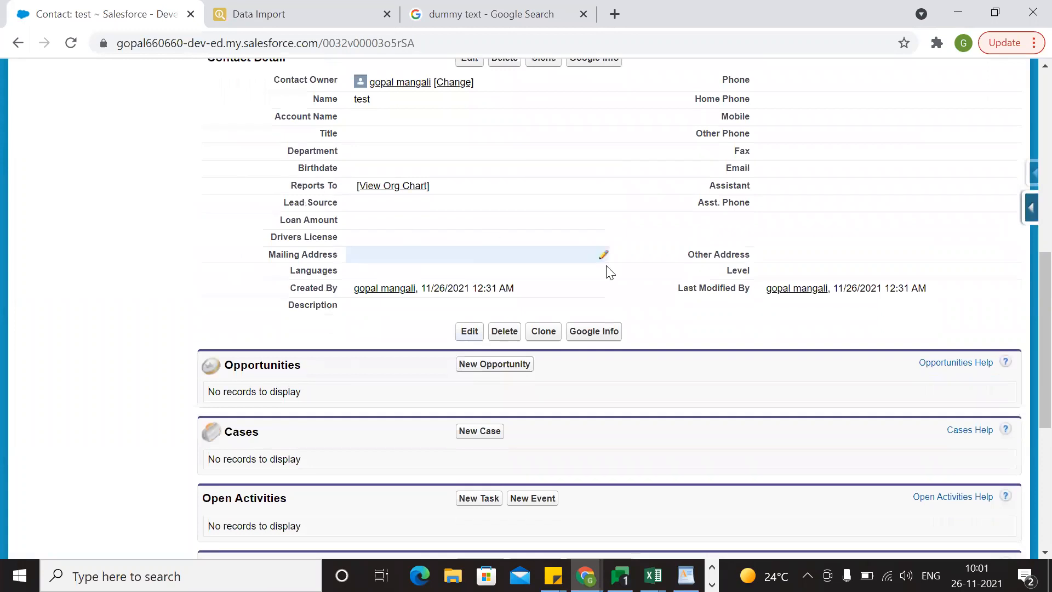
scroll(448, 333, "up", 4)
scroll(665, 431, "down", 2)
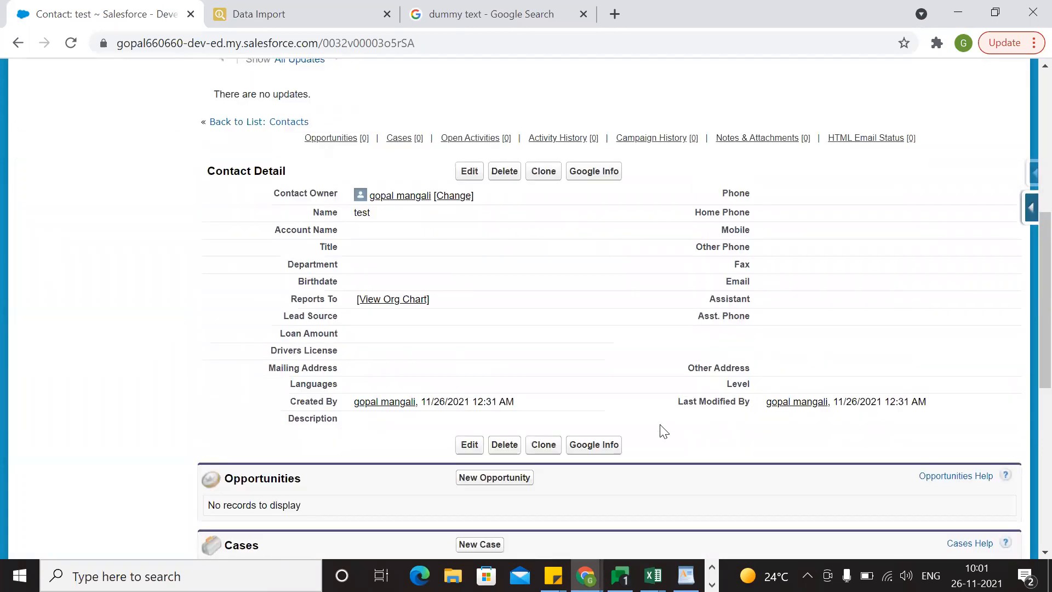
key("alt+Tab")
left_click(541, 374)
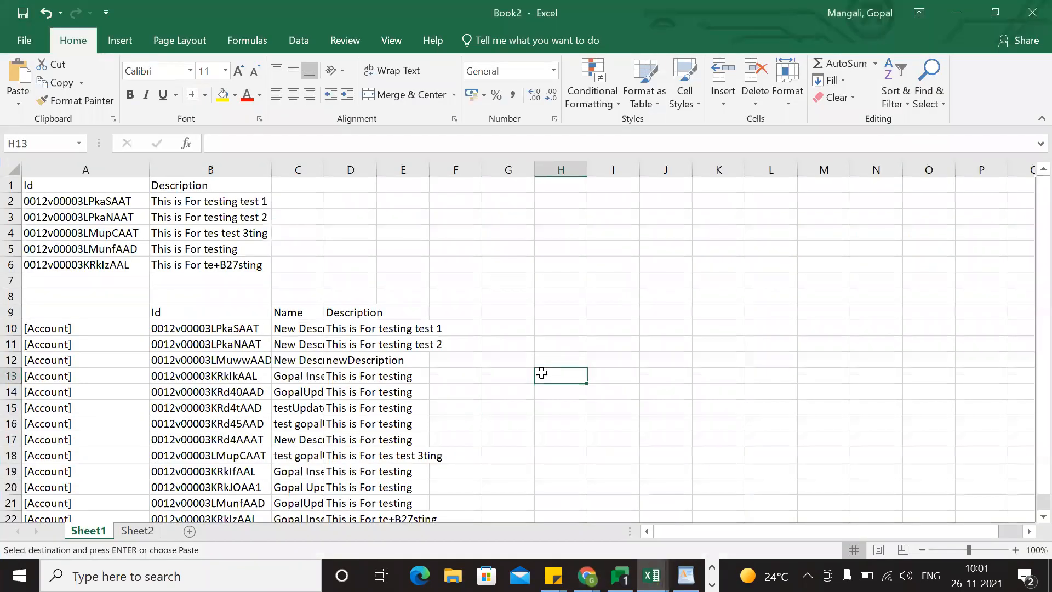
scroll(541, 371, "down", 3)
scroll(541, 371, "up", 3)
Return to the Data Import page and examine which required fields the failed contact rows' errors name.
key("alt+Tab")
key("Tab")
key("Tab")
key("Tab")
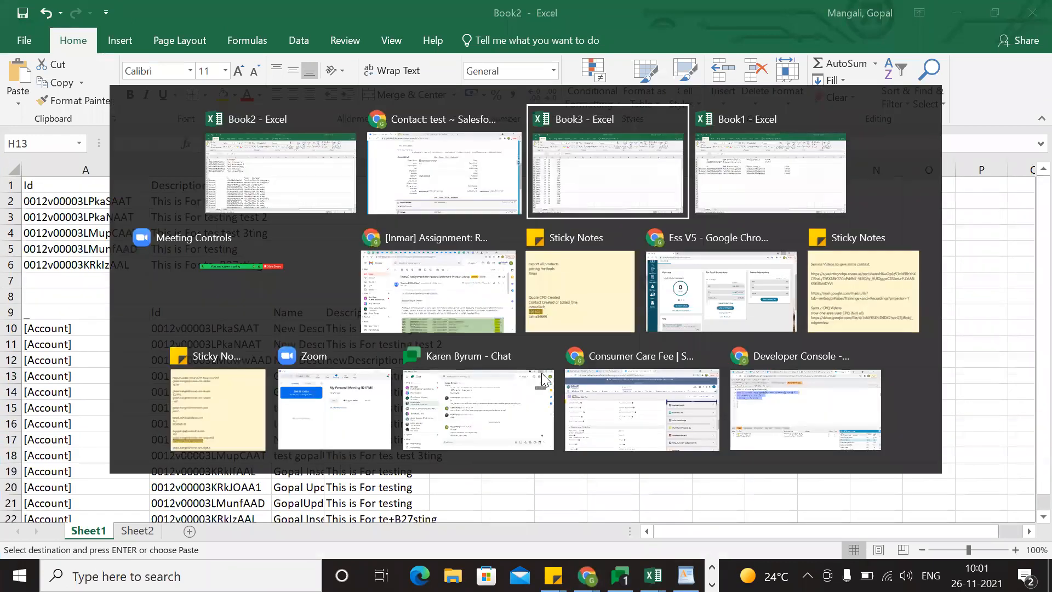
key("alt+Tab")
key("Tab")
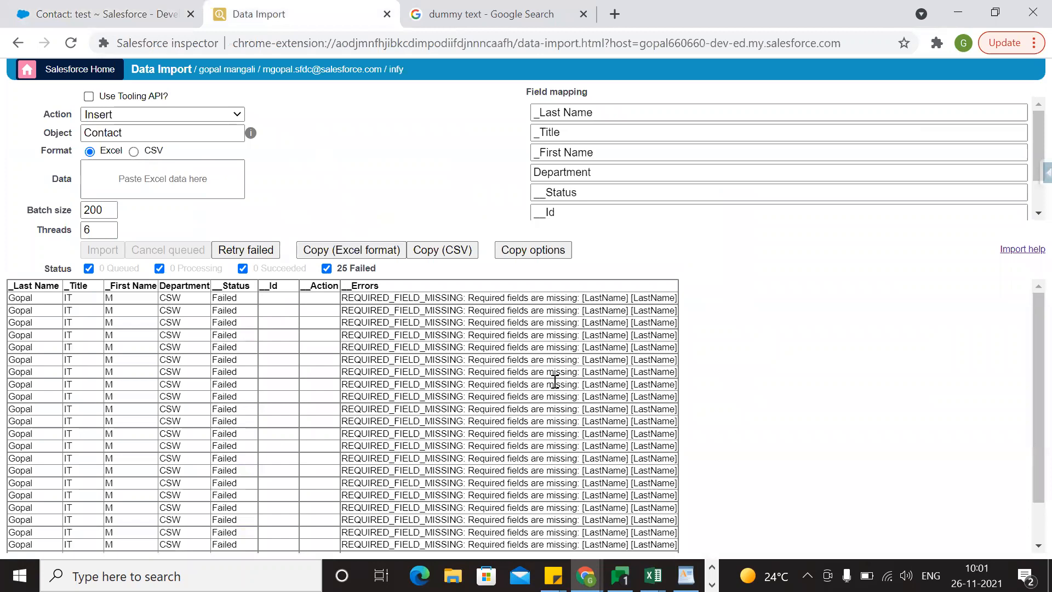
double_click(398, 299)
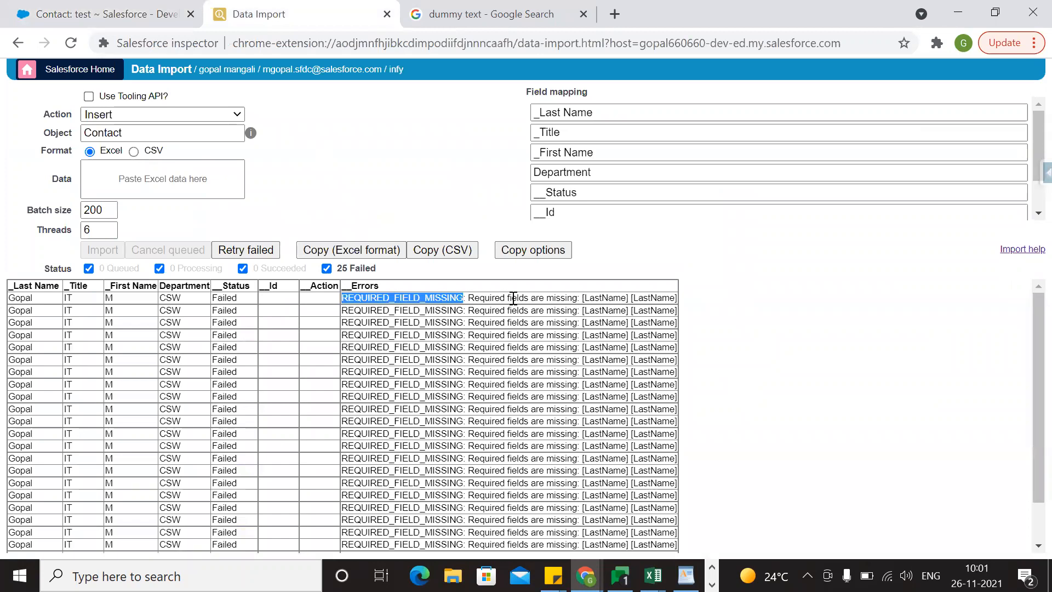
double_click(595, 297)
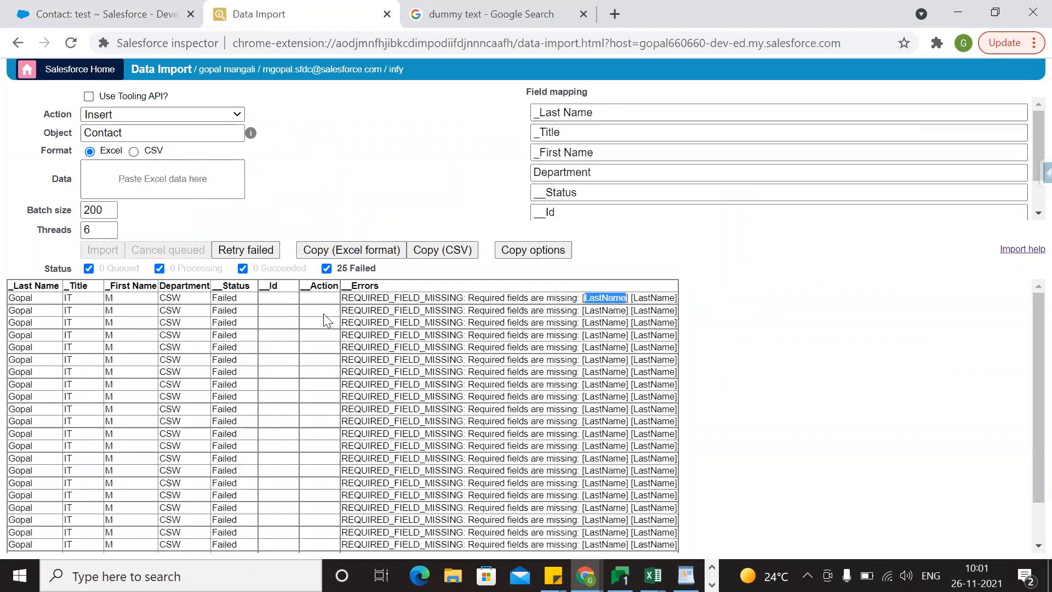
double_click(57, 287)
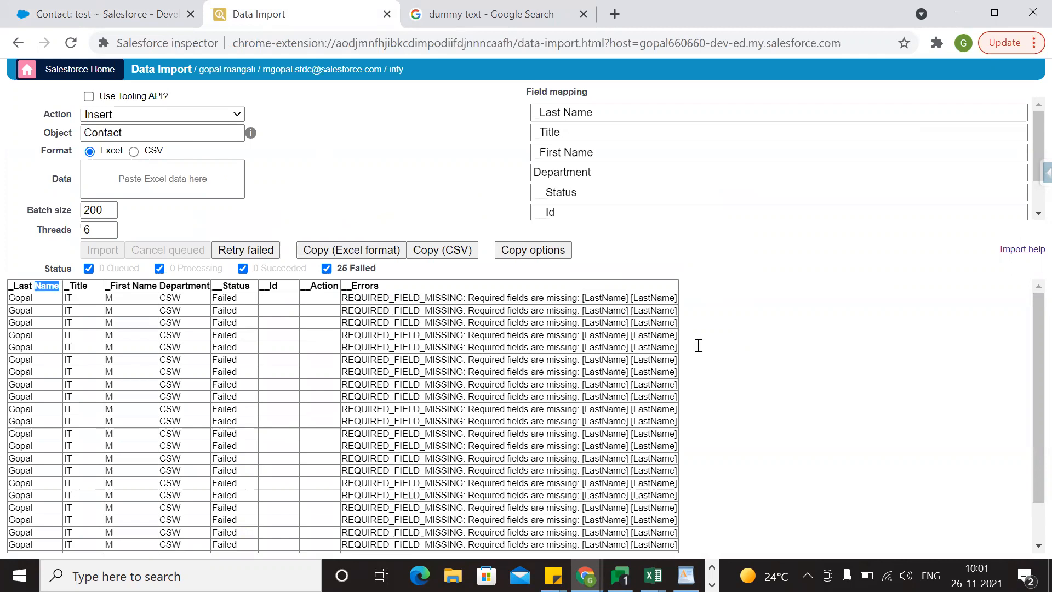
double_click(666, 299)
scroll(636, 190, "down", 1)
scroll(636, 190, "up", 2)
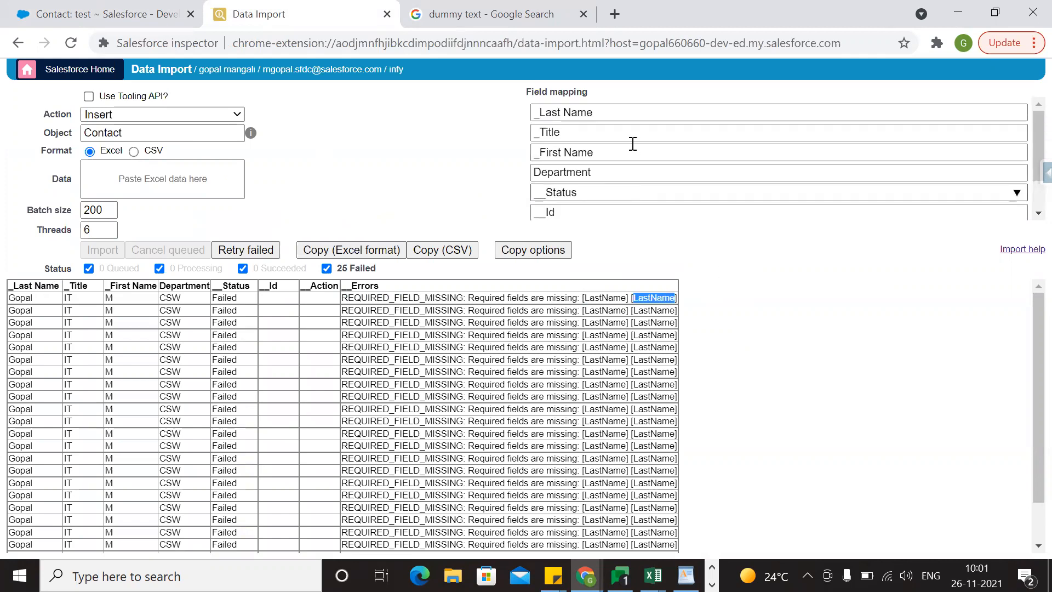
left_click(522, 369)
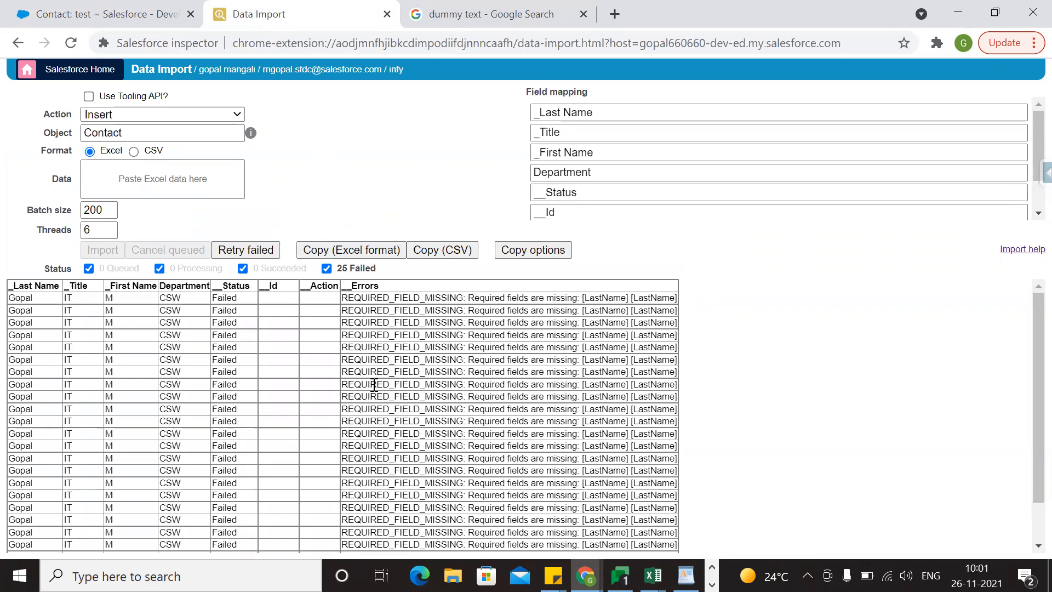
Requeue the failed contact rows, try the import again and check the errors.
left_click(253, 250)
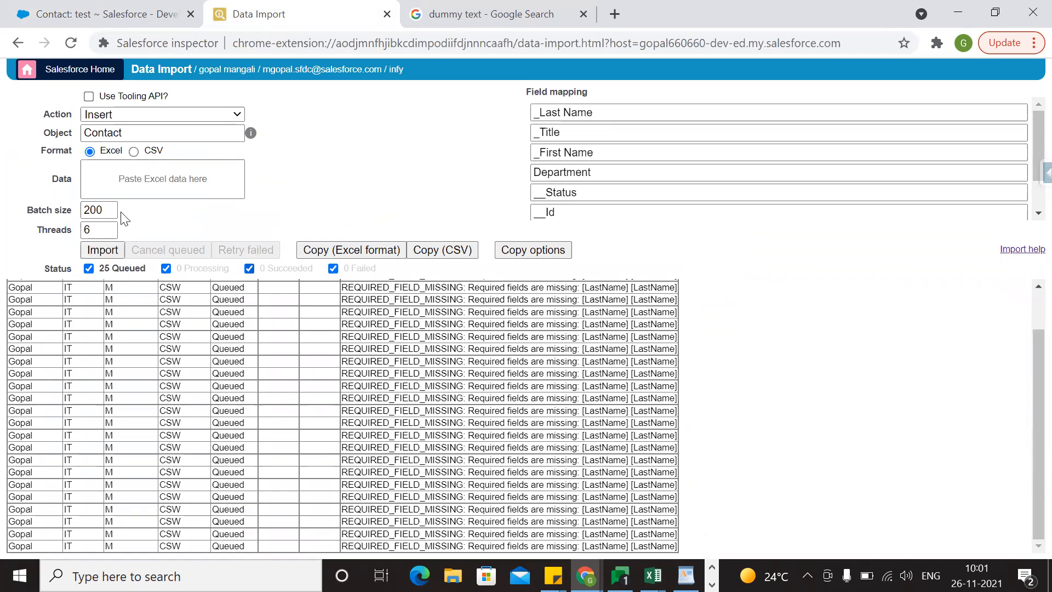
left_click(96, 252)
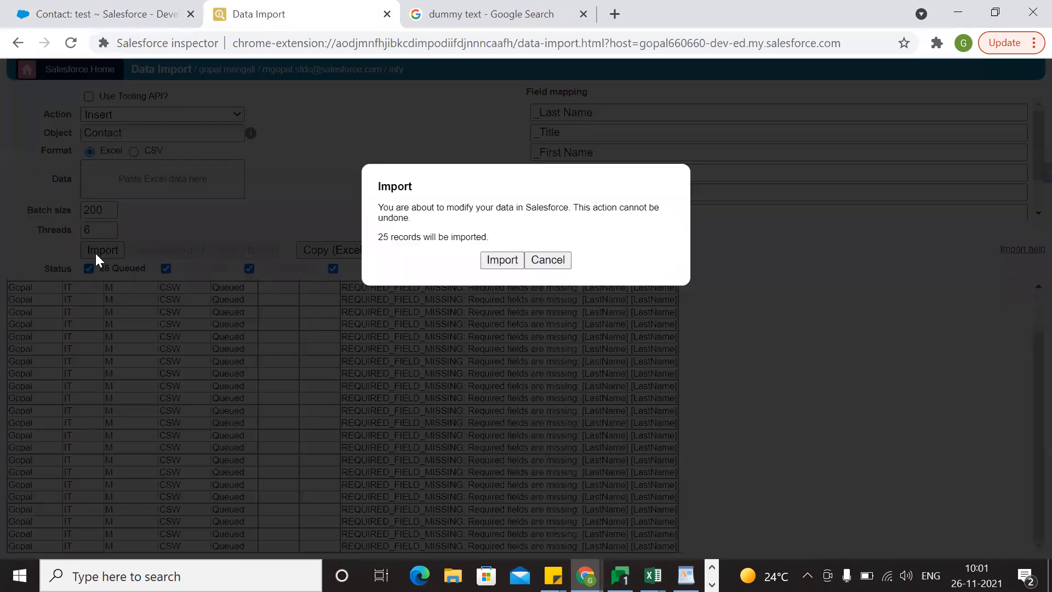
left_click(510, 257)
scroll(433, 376, "up", 1)
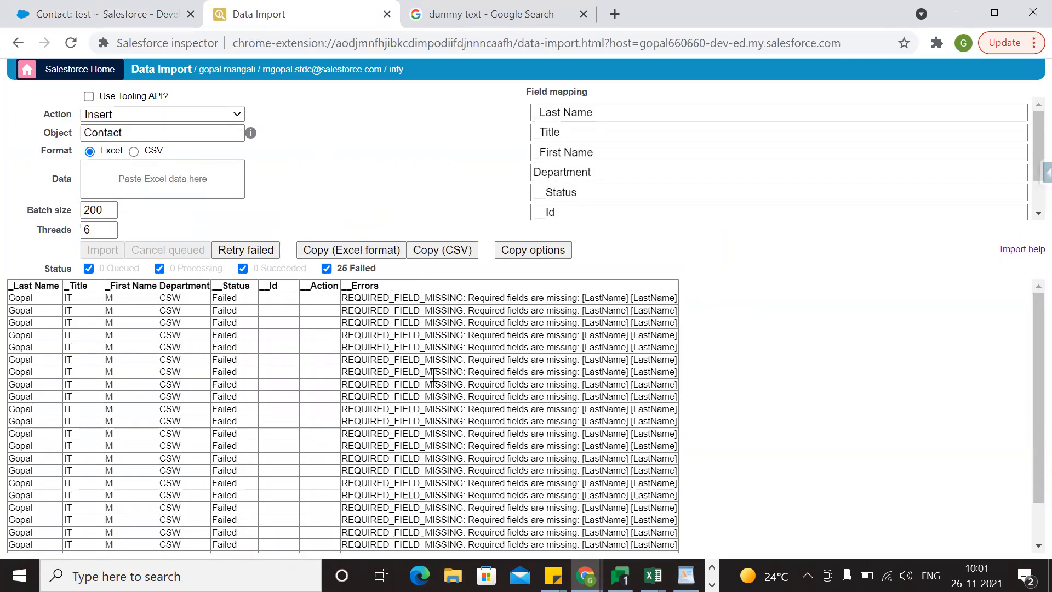
double_click(598, 297)
double_click(666, 299)
left_click(713, 335)
Switch to the Book3 workbook and copy the First Name header from C1 over the header in A1.
key("alt+Tab")
key("alt+Tab")
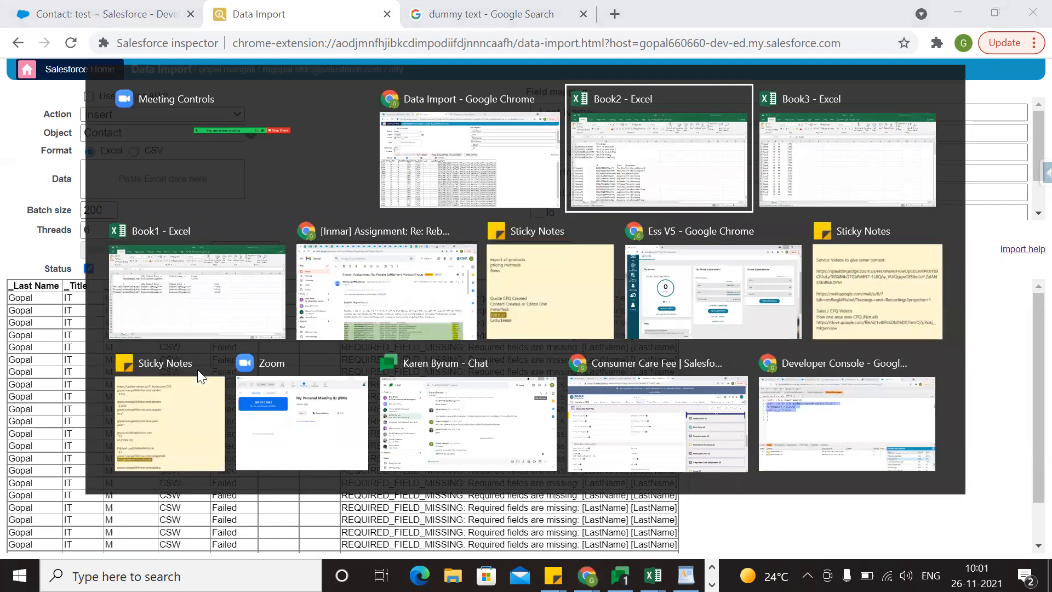
key("alt+Tab")
left_click(134, 263)
scroll(134, 263, "up", 3)
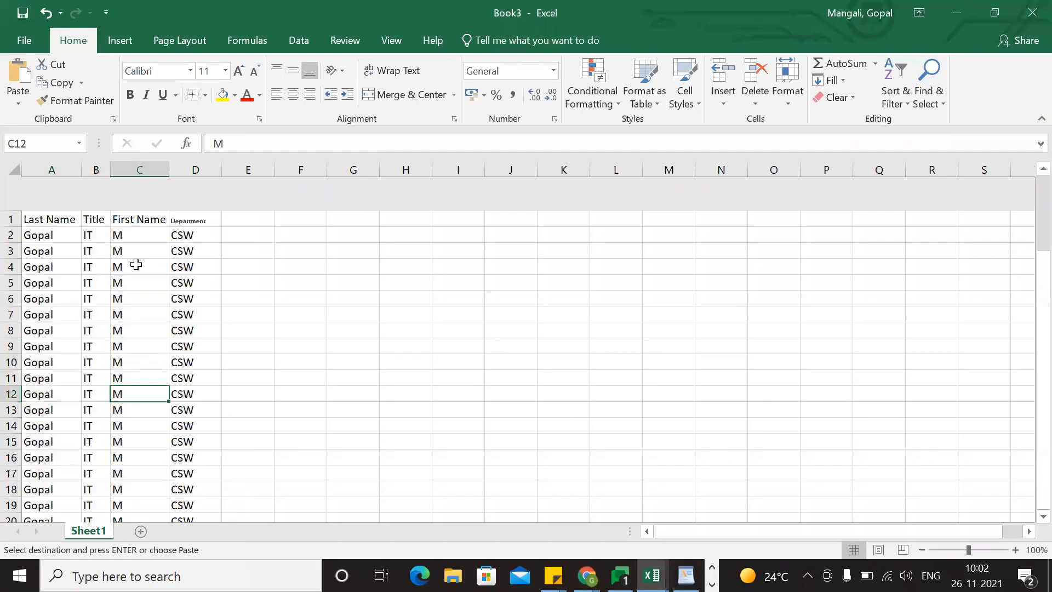
left_click(135, 187)
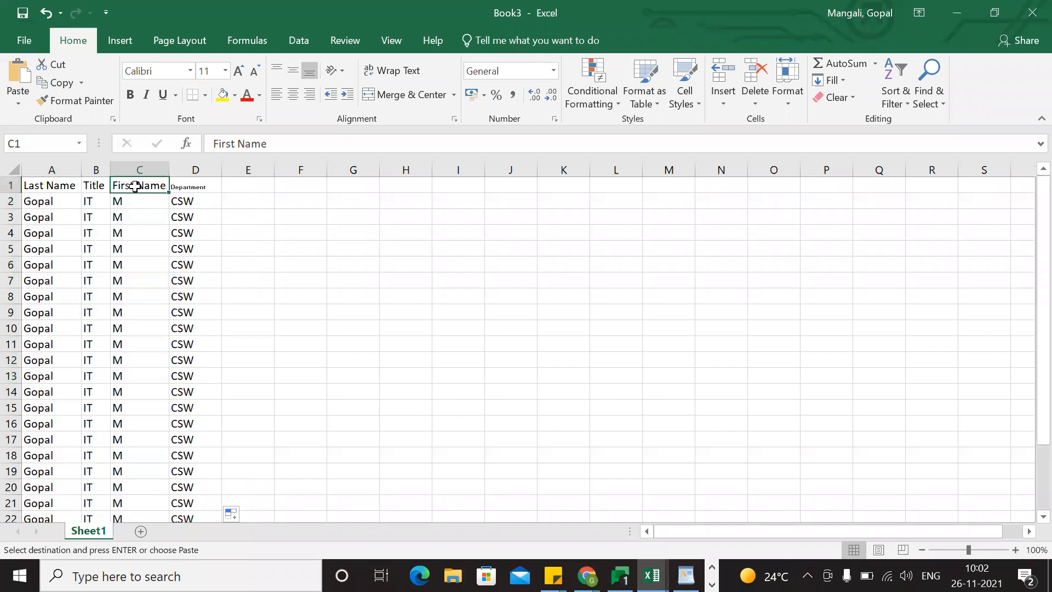
key("ctrl+c")
left_click(46, 184)
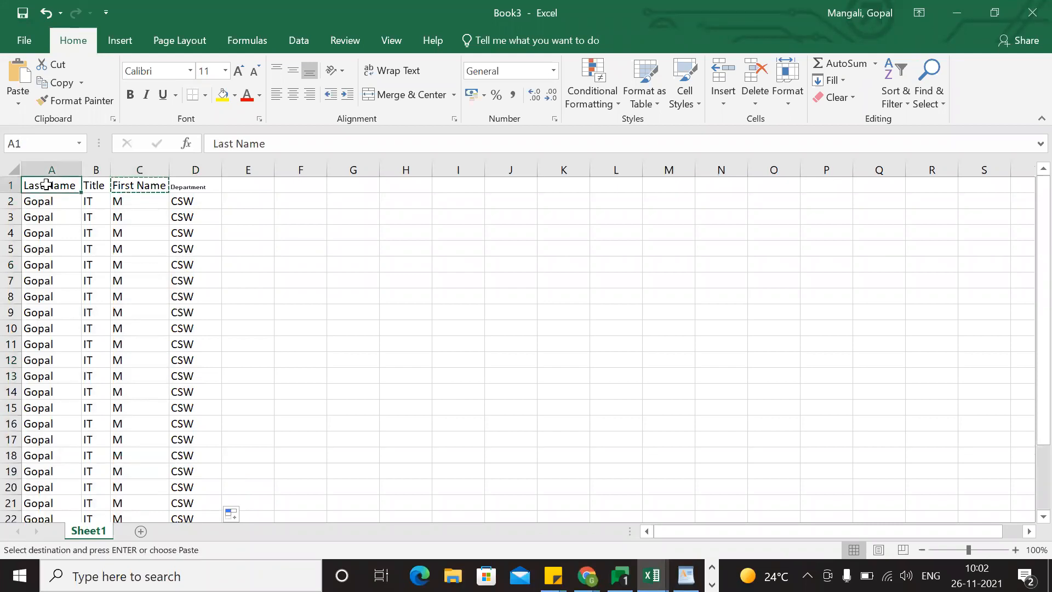
key("ctrl+v")
Change the header in cell C1 to Last Name.
double_click(126, 187)
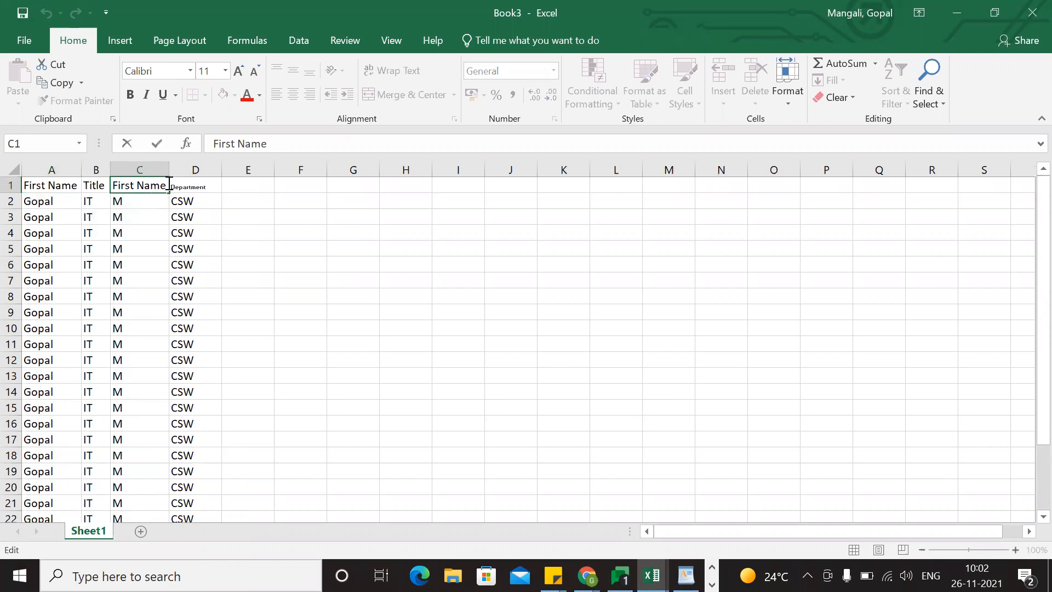
key("BackSpace")
key("BackSpace")
key("BackSpace")
key("BackSpace")
type("Last Name")
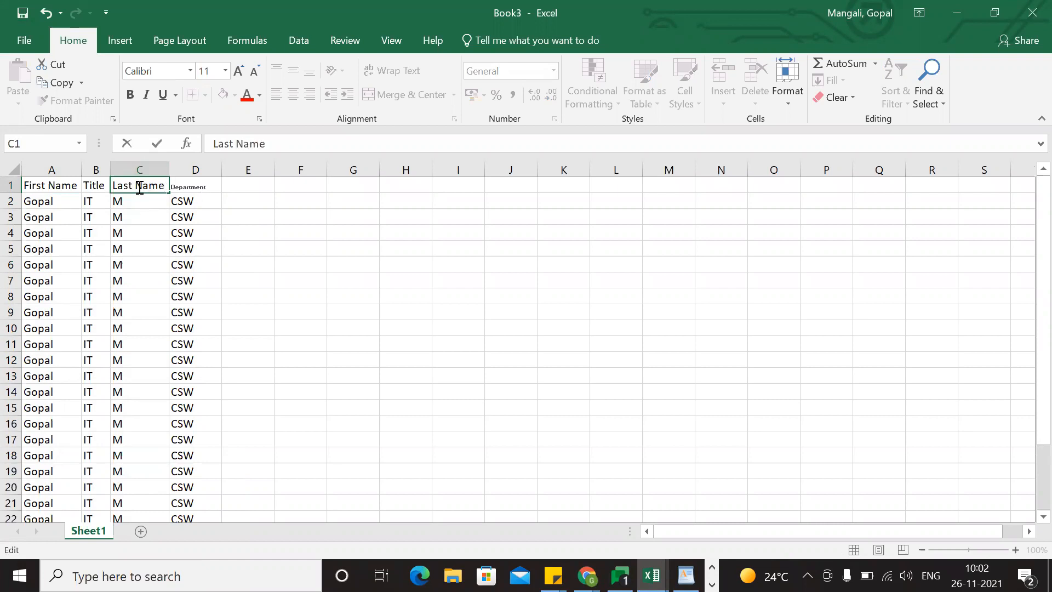
Open the Contact fields list in Salesforce setup and select the Last Name label among the standard fields.
key("alt+Tab")
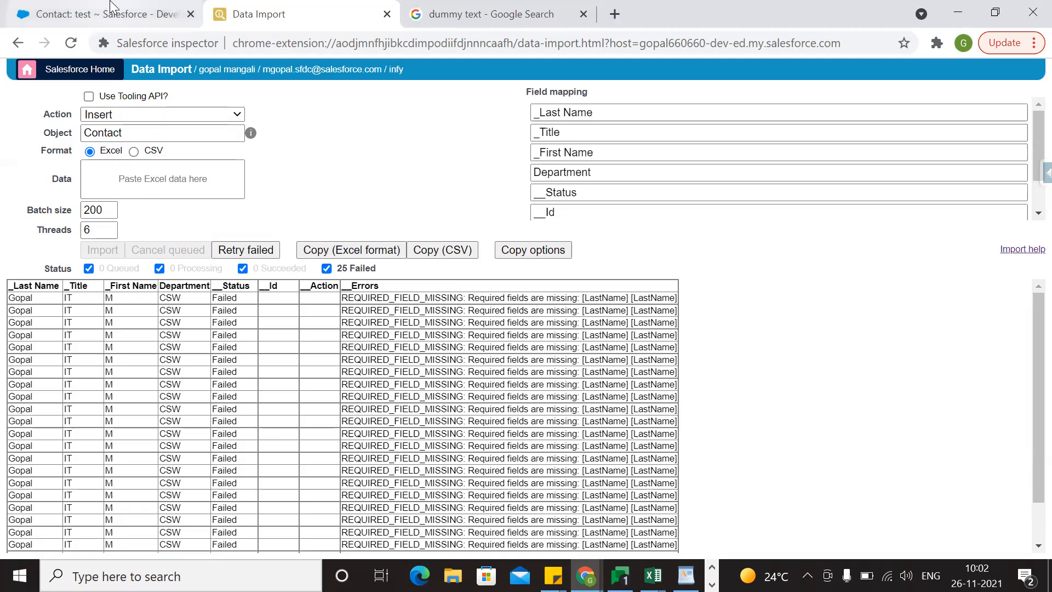
left_click(113, 11)
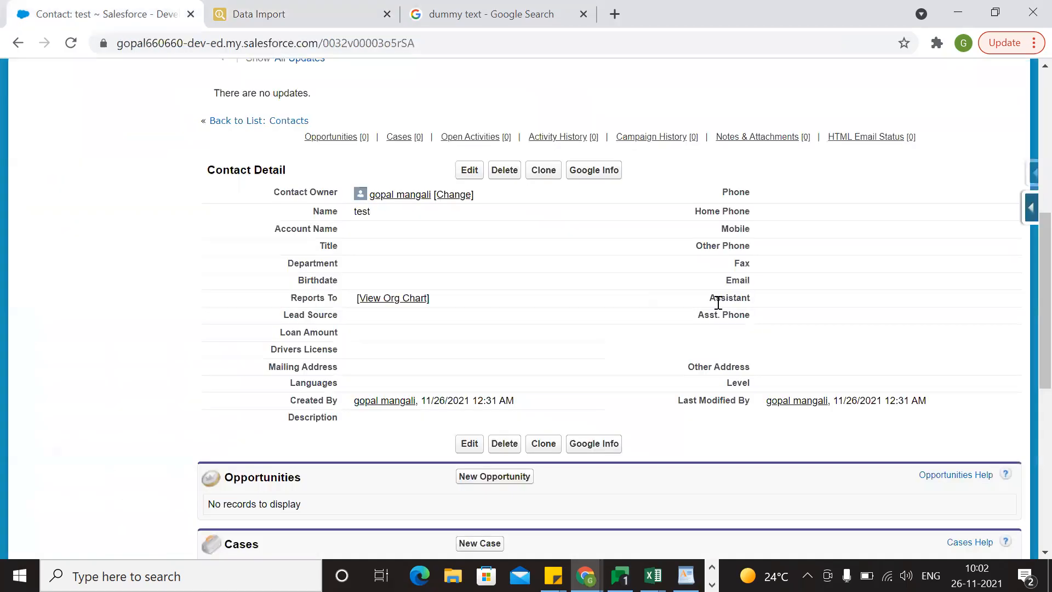
left_click(1027, 220)
left_click(919, 242)
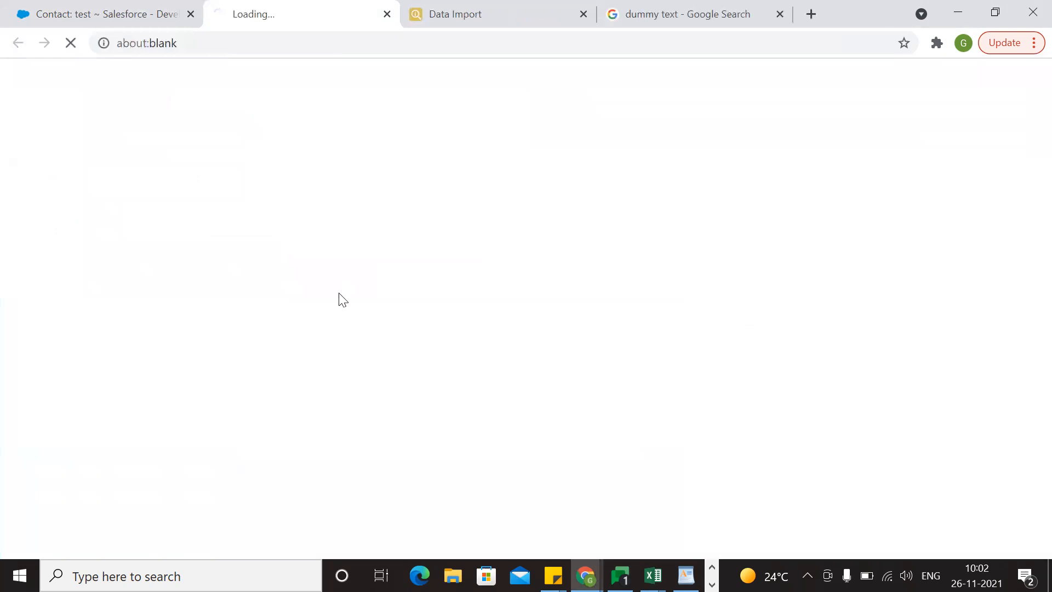
scroll(397, 299, "down", 1)
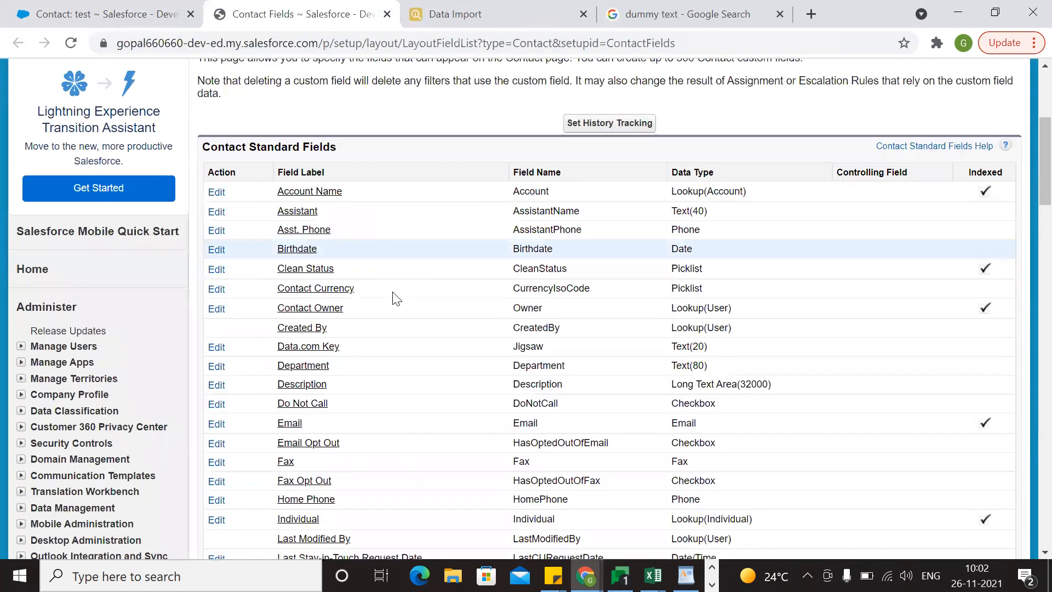
scroll(483, 354, "down", 3)
scroll(482, 354, "down", 2)
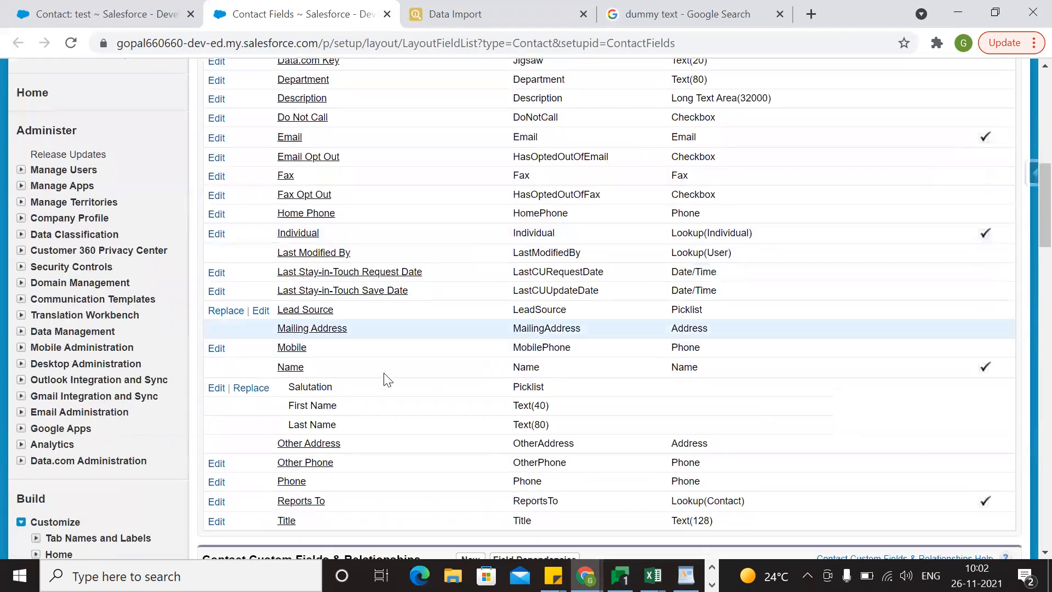
triple_click(305, 404)
left_click_drag(338, 426, 290, 427)
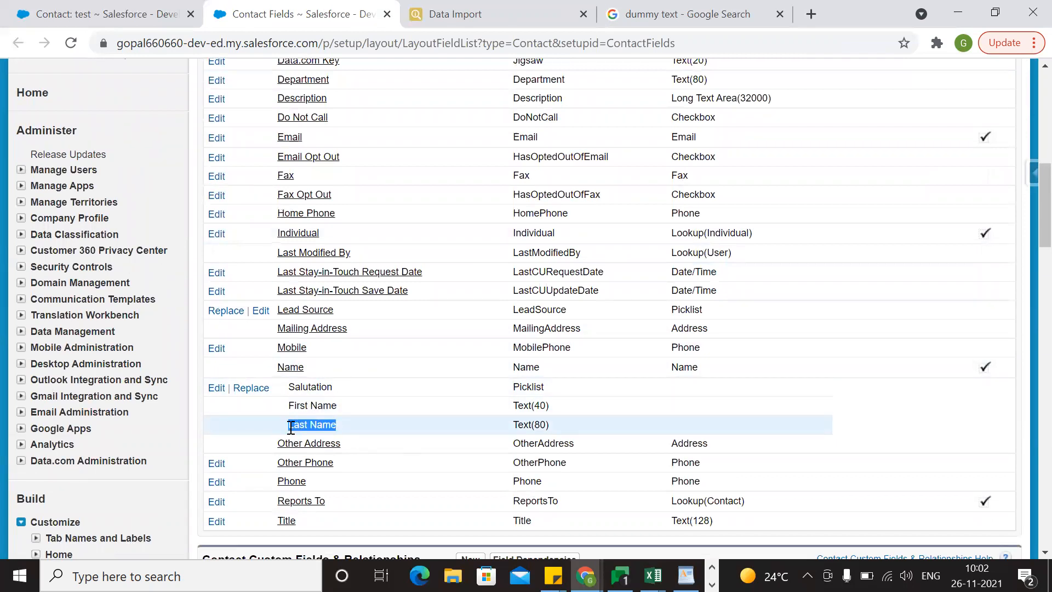
Replace the C1 header in Book3 with the Last Name label taken from the Salesforce field list.
key("alt+Tab")
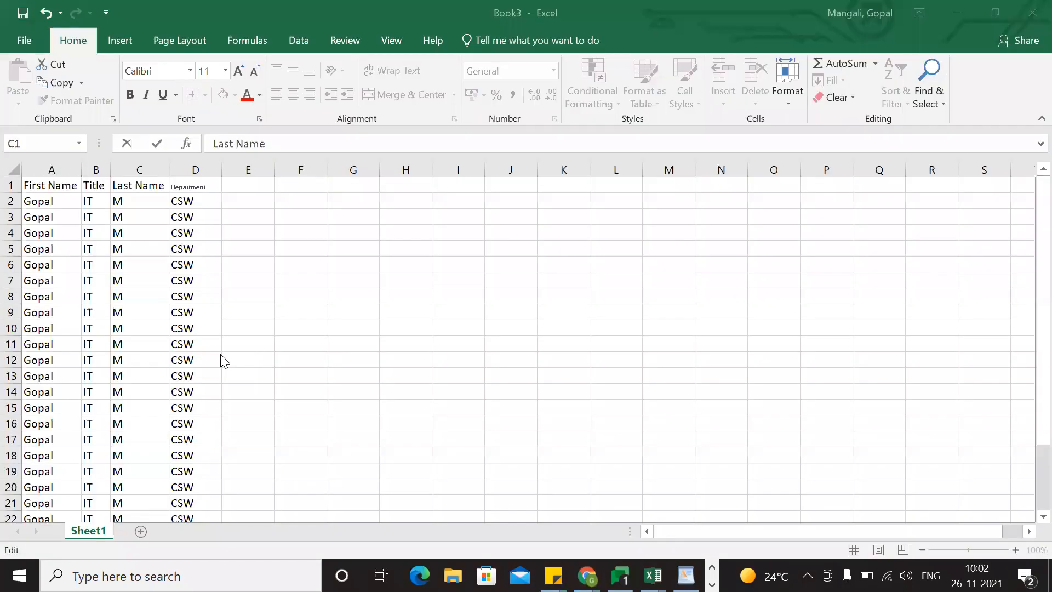
double_click(155, 191)
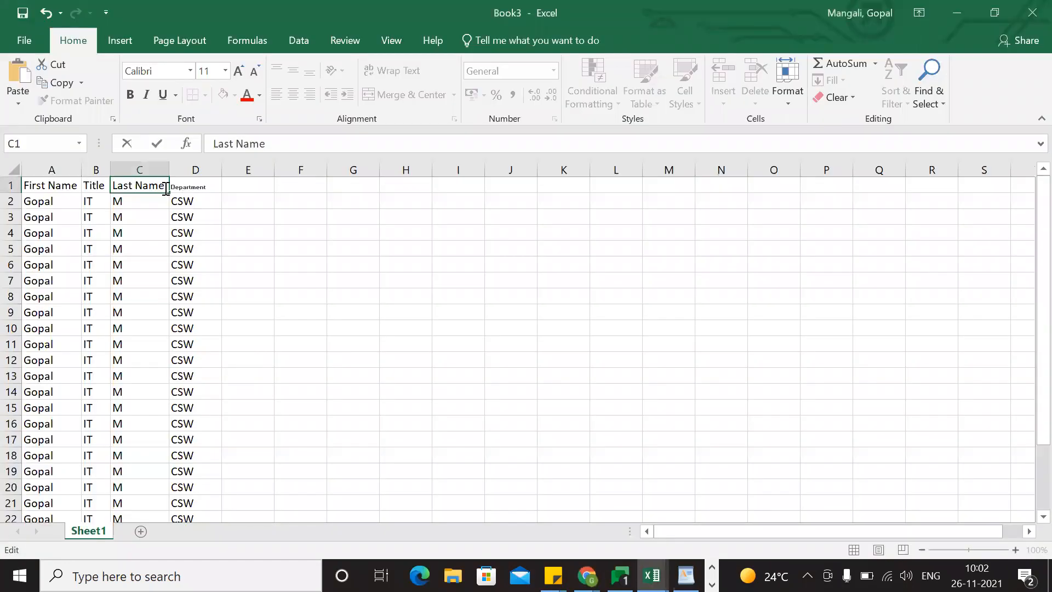
key("BackSpace")
key("BackSpace")
key("BackSpace")
key("ctrl+v")
left_click(335, 293)
Copy the contact table A1:D26 with its headers and return to the Data Import page.
left_click_drag(61, 185, 199, 489)
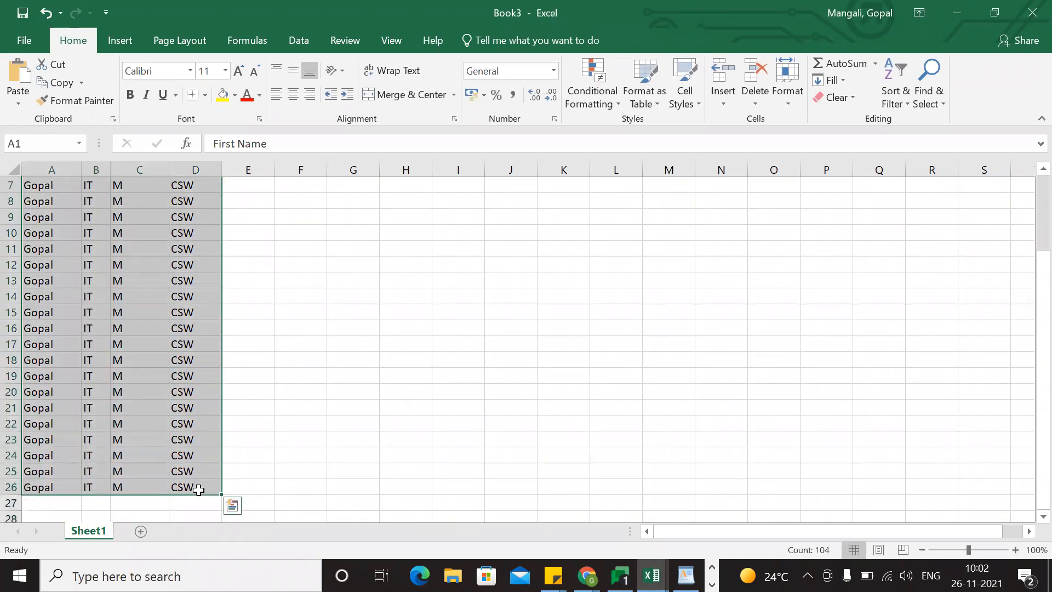
key("ctrl+c")
key("alt+Tab")
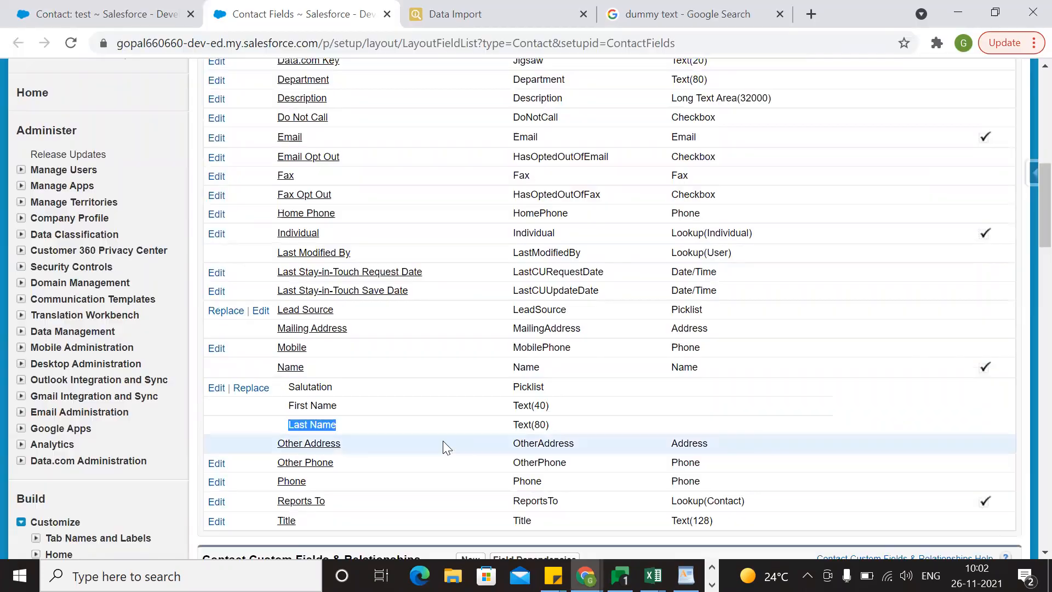
left_click(444, 14)
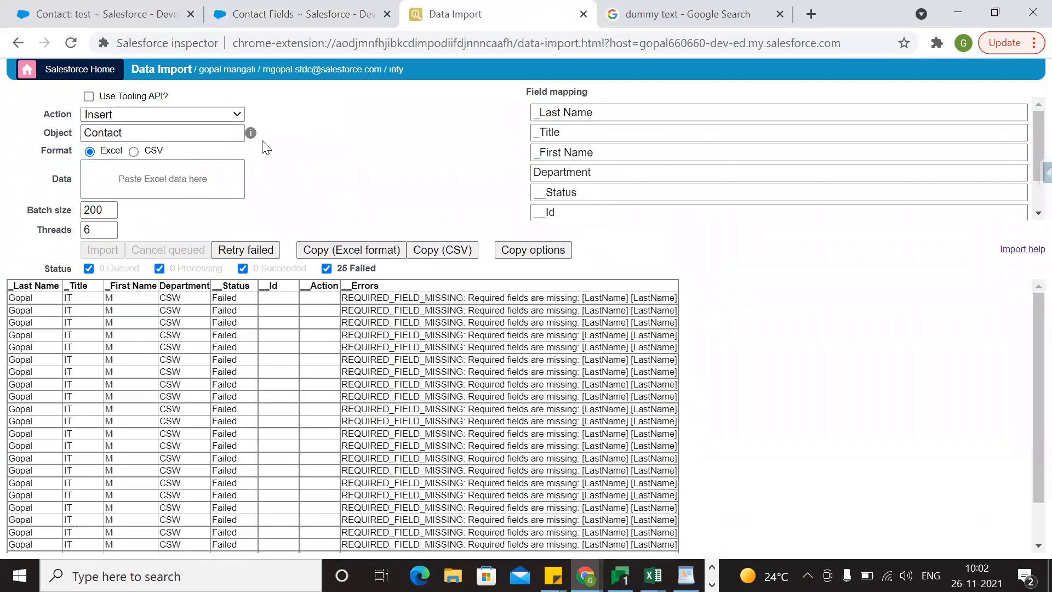
Keep the import action as Insert, set the object to Account and activate the data field for pasting.
left_click(176, 119)
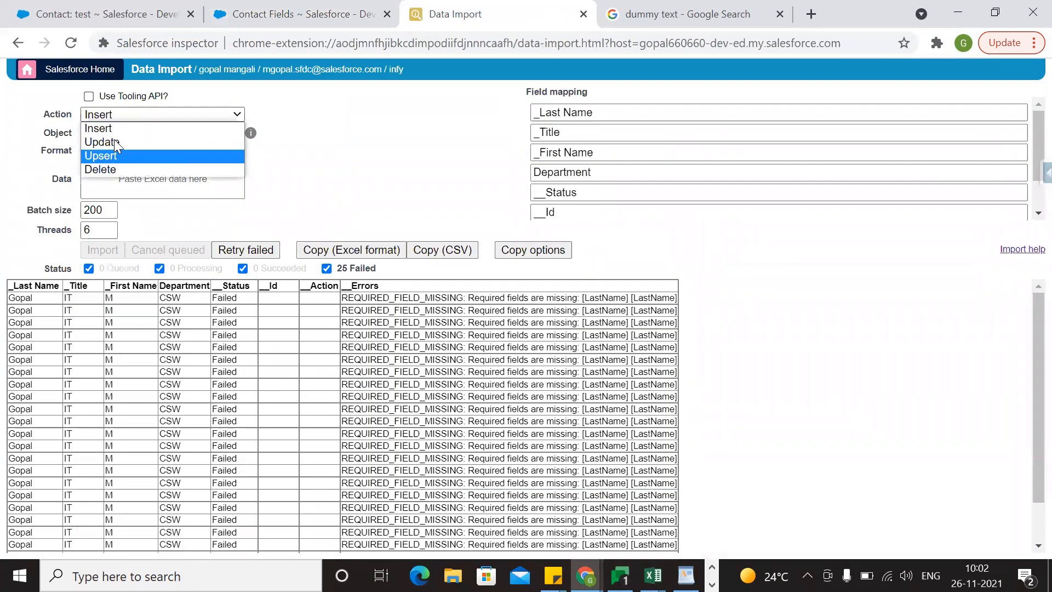
left_click(114, 131)
left_click(148, 133)
key("BackSpace")
key("BackSpace")
key("BackSpace")
key("BackSpace")
key("BackSpace")
key("BackSpace")
key("BackSpace")
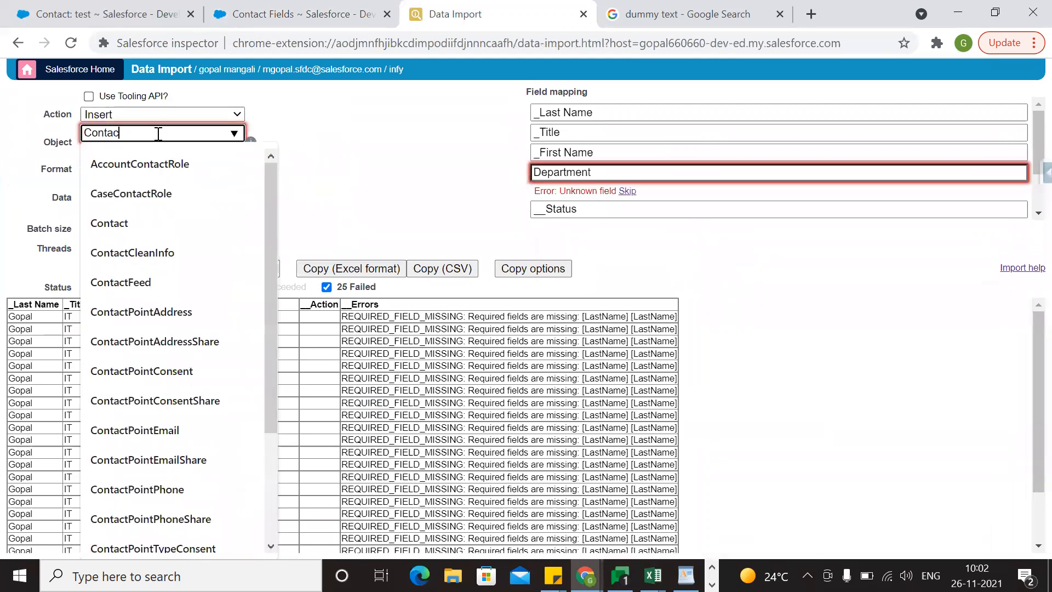
type("Account")
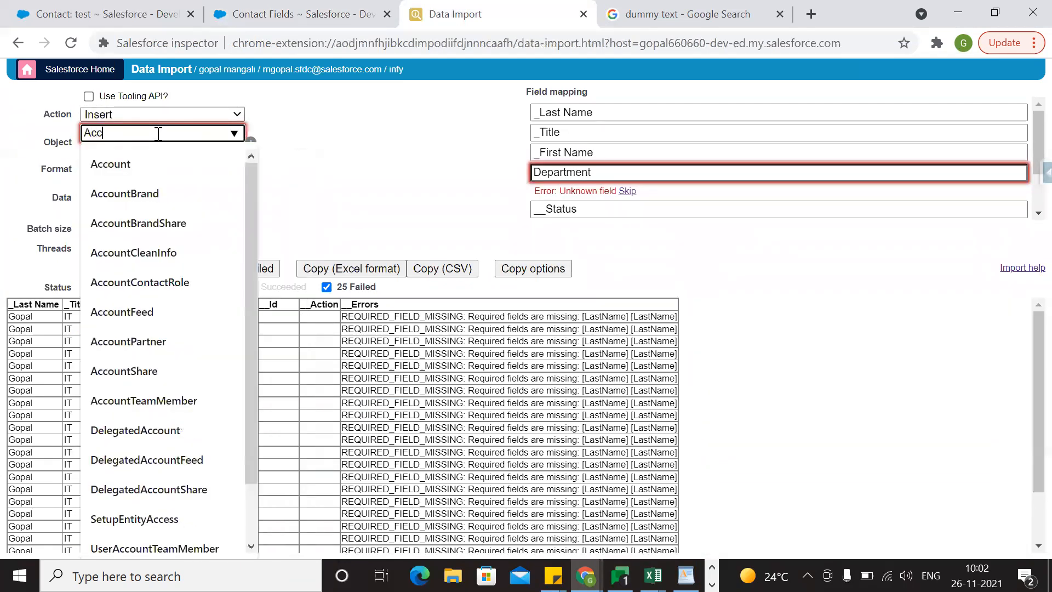
left_click(151, 164)
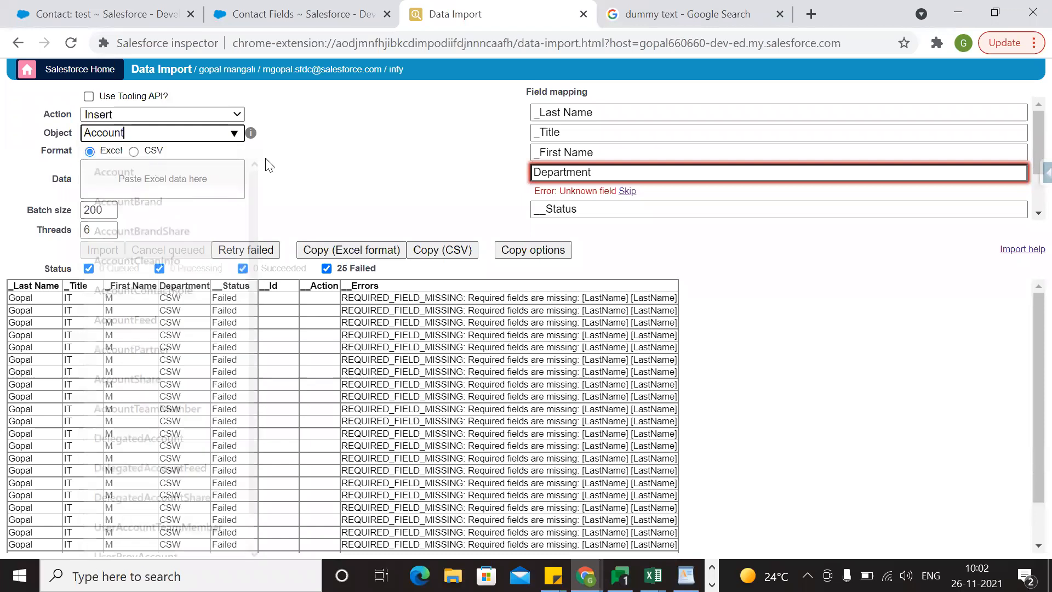
left_click(155, 190)
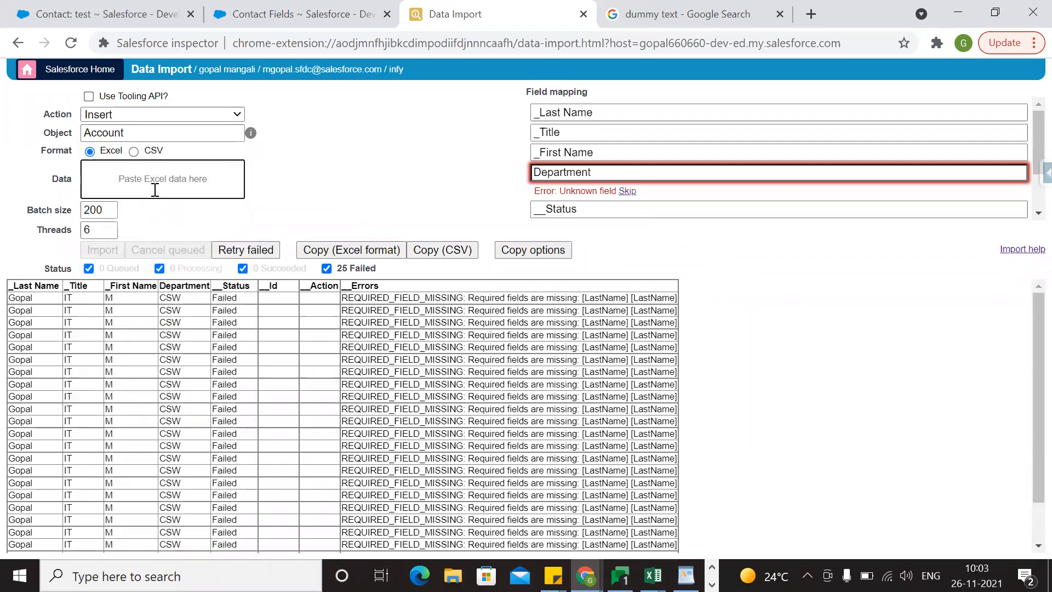
Paste the copied table as the import data and skip the First Name, Title, Last Name and Department columns in the field mapping.
key("ctrl+v")
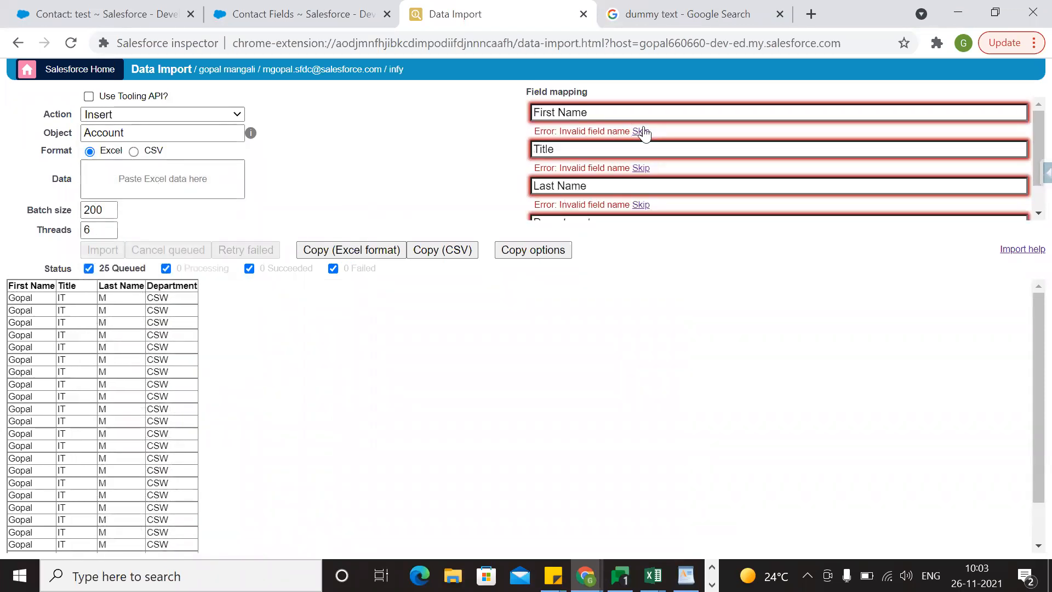
left_click(641, 131)
left_click(641, 151)
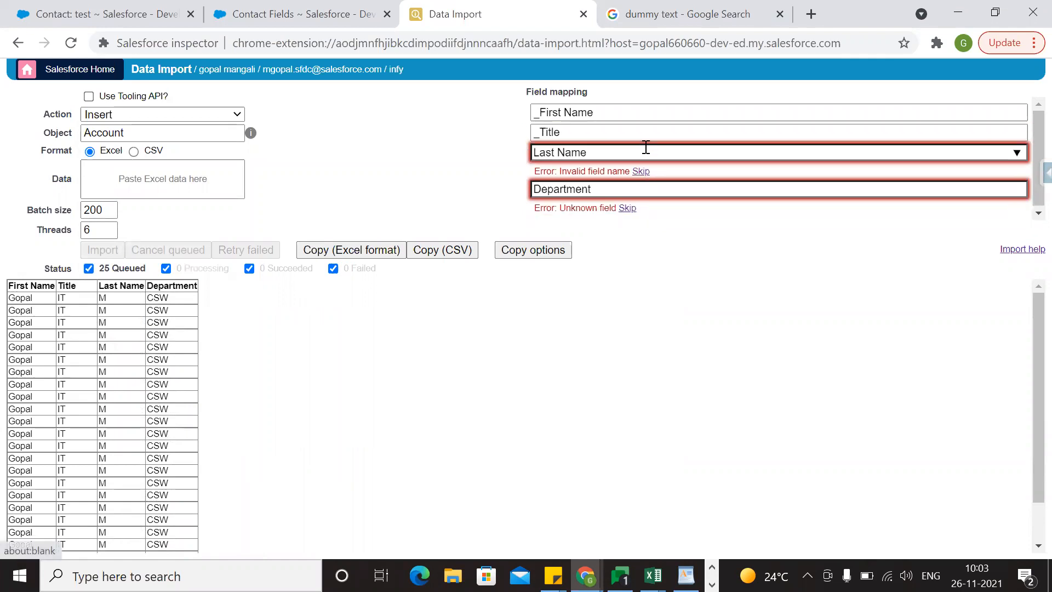
left_click(642, 172)
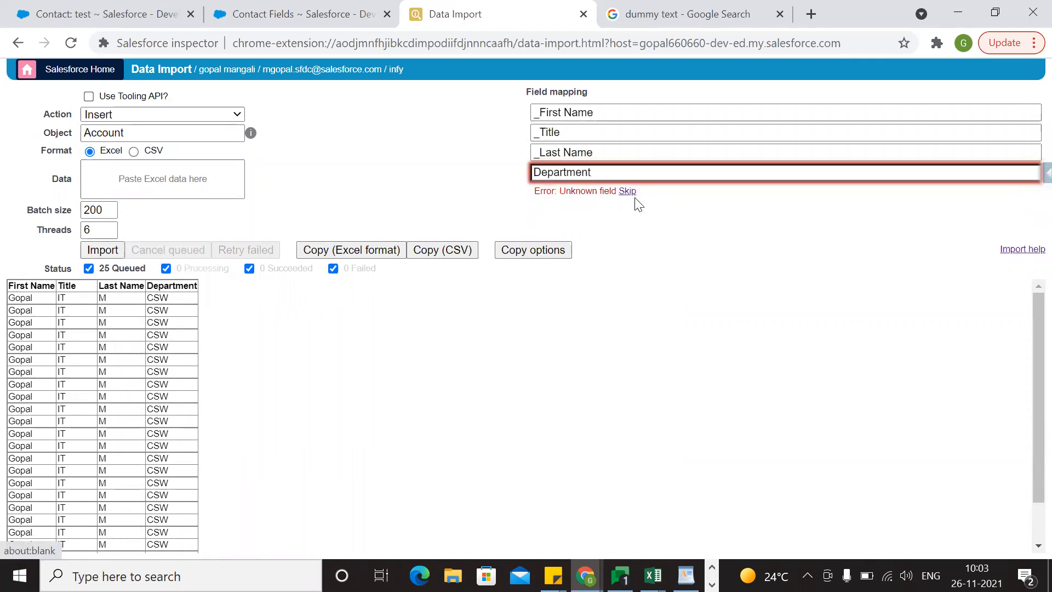
left_click(626, 191)
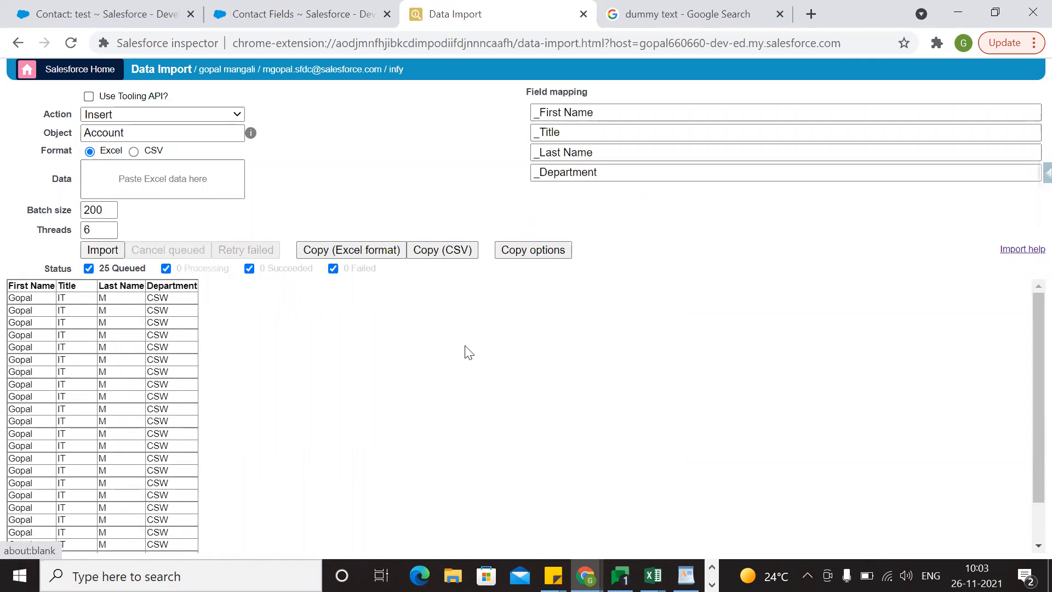
Try to insert the queued records into Account and inspect the BeforeInsert and applyDiscount parts of the first row's error.
left_click(103, 250)
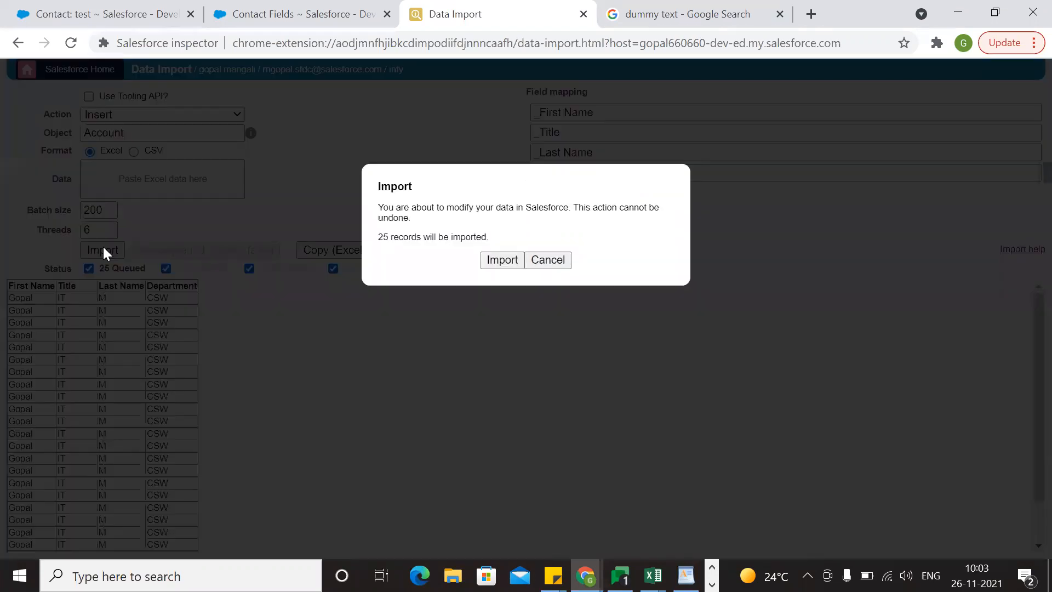
left_click(507, 260)
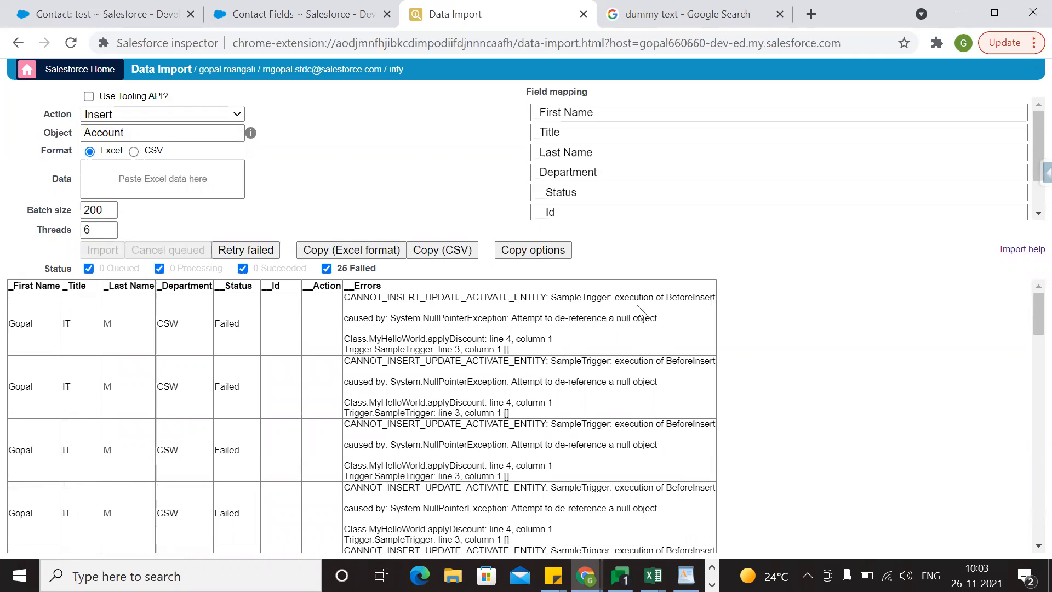
double_click(673, 300)
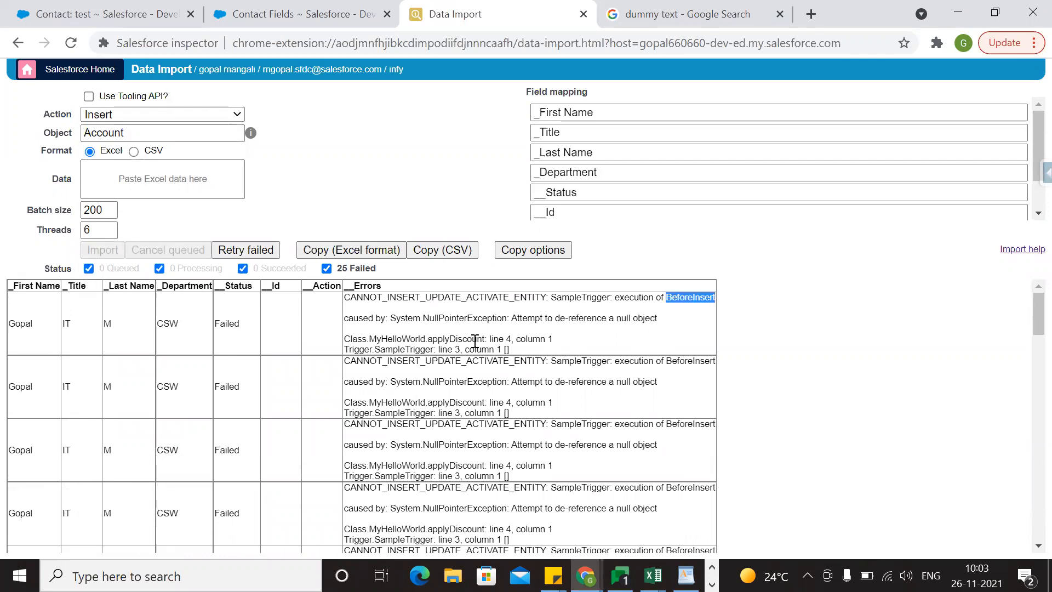
double_click(431, 338)
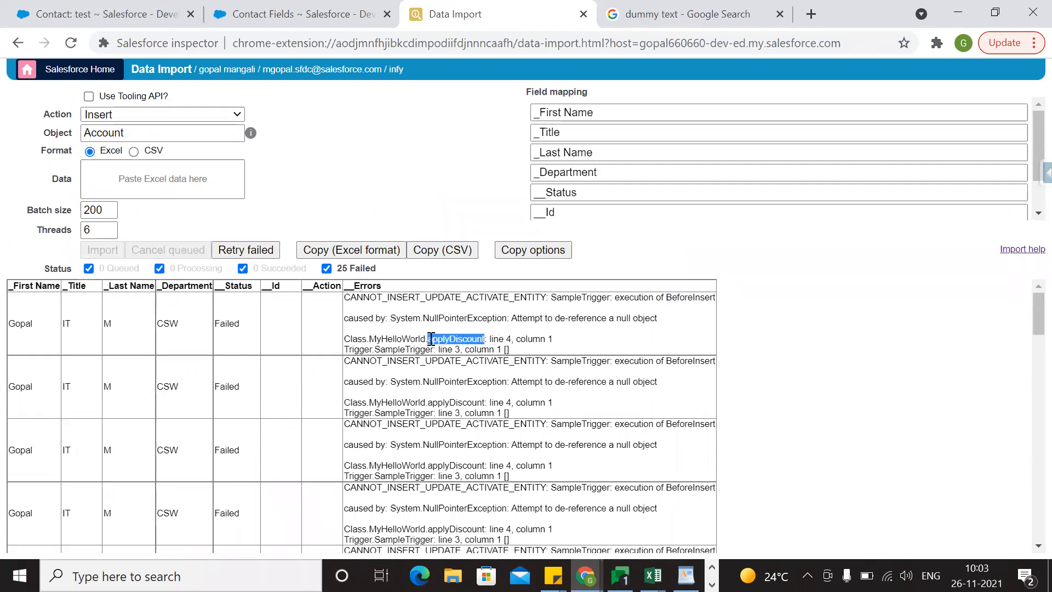
double_click(689, 302)
left_click(756, 351)
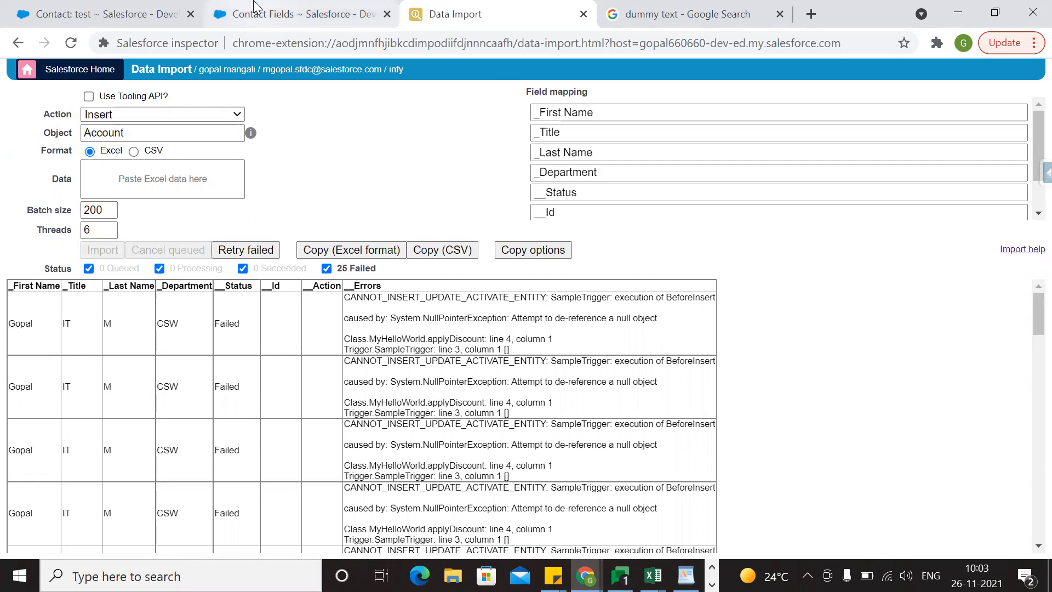
Start a new account record in Salesforce and locate the Price field on its edit form.
left_click(322, 11)
left_click(187, 8)
scroll(595, 334, "up", 7)
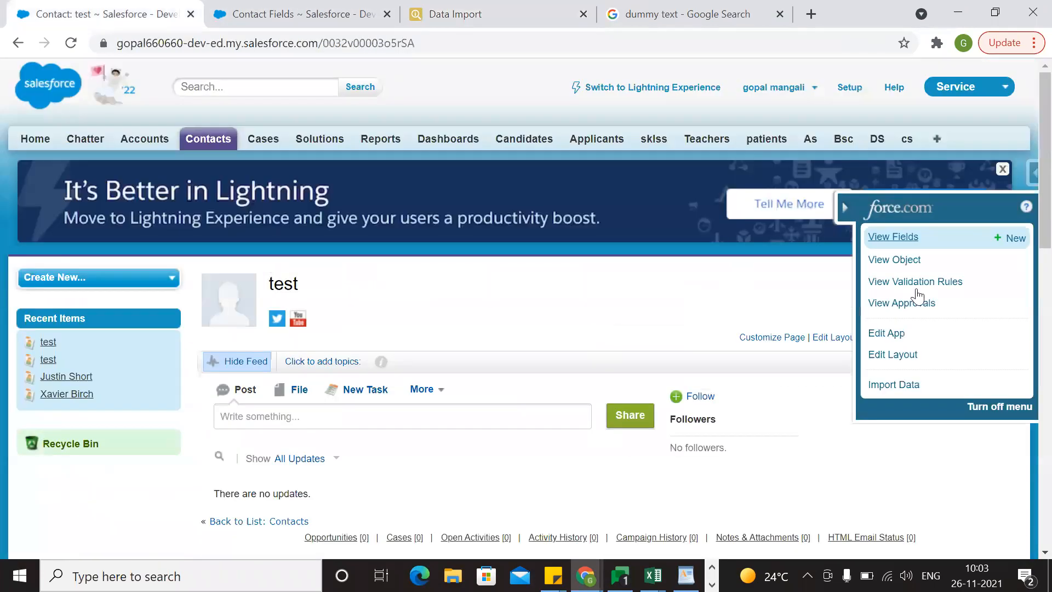
left_click(851, 88)
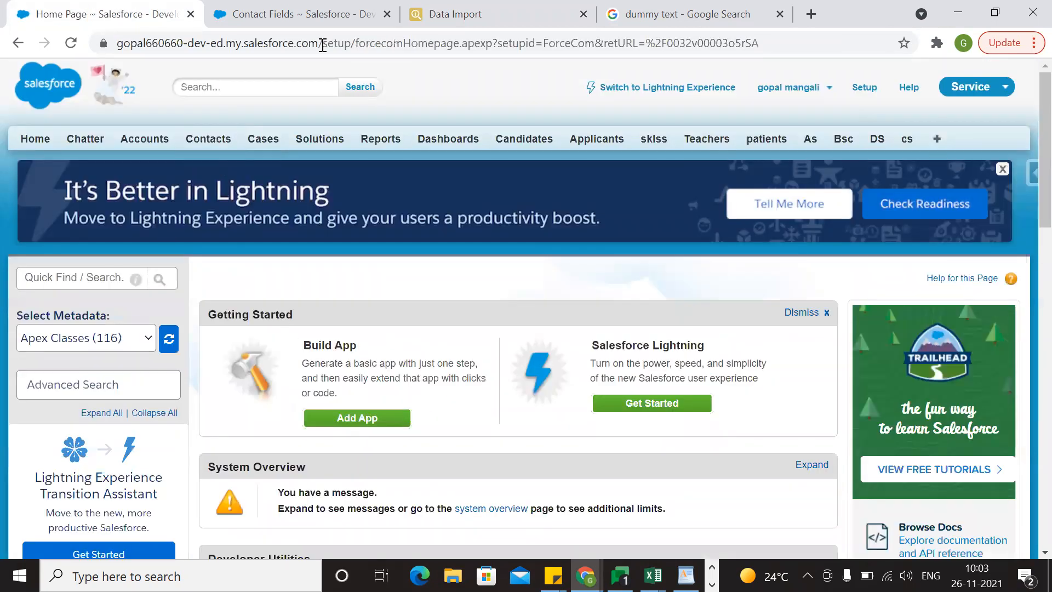
left_click(153, 139)
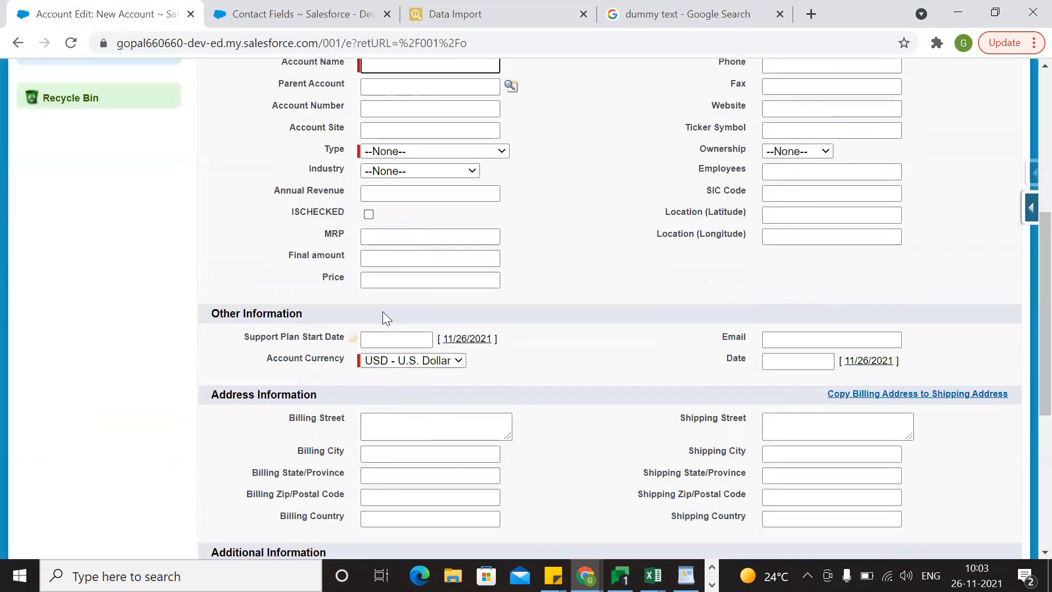
double_click(339, 278)
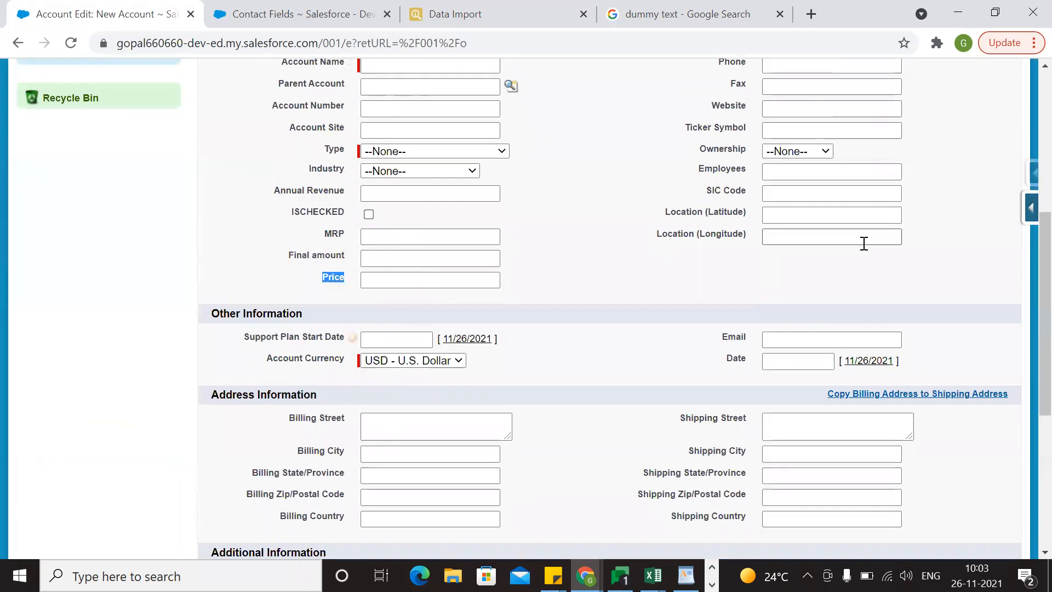
Open the Account fields list and select the Price field's API name, Price__c, among the custom fields.
left_click(1023, 219)
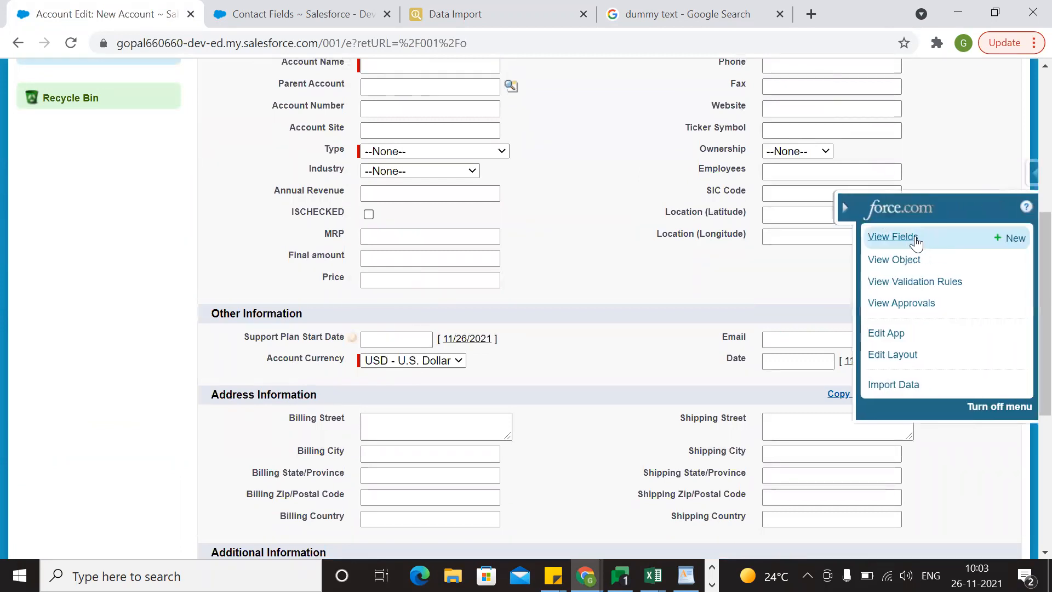
left_click(915, 240)
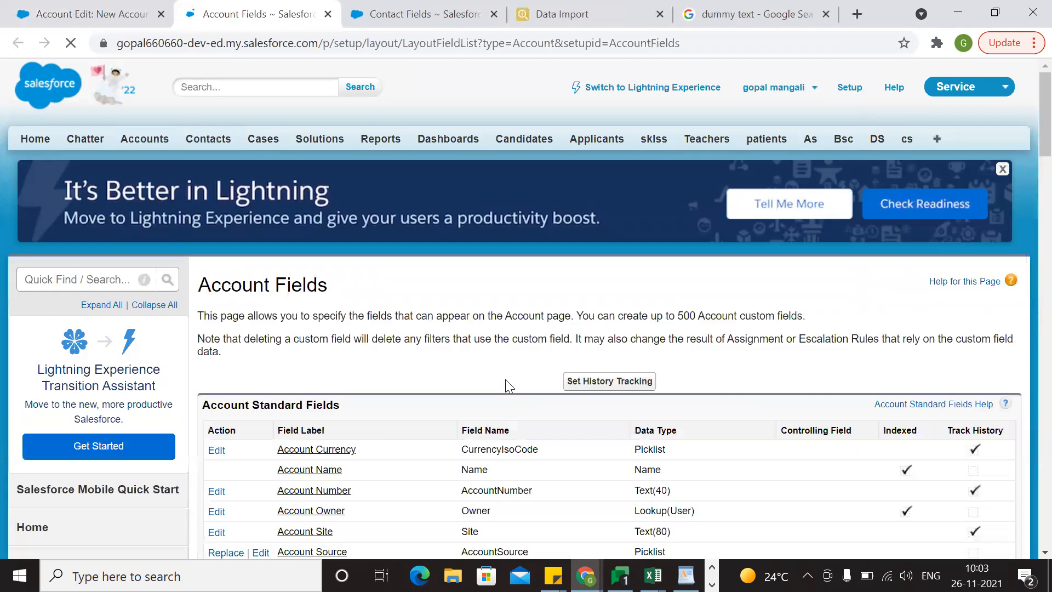
scroll(505, 387, "down", 20)
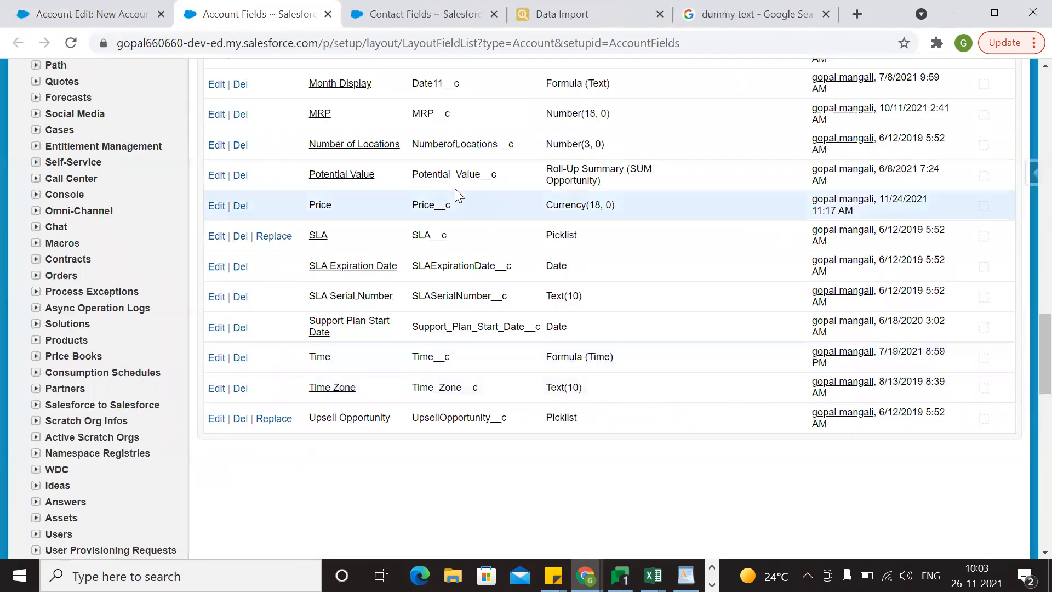
scroll(425, 289, "up", 2)
double_click(421, 287)
key("ctrl+c")
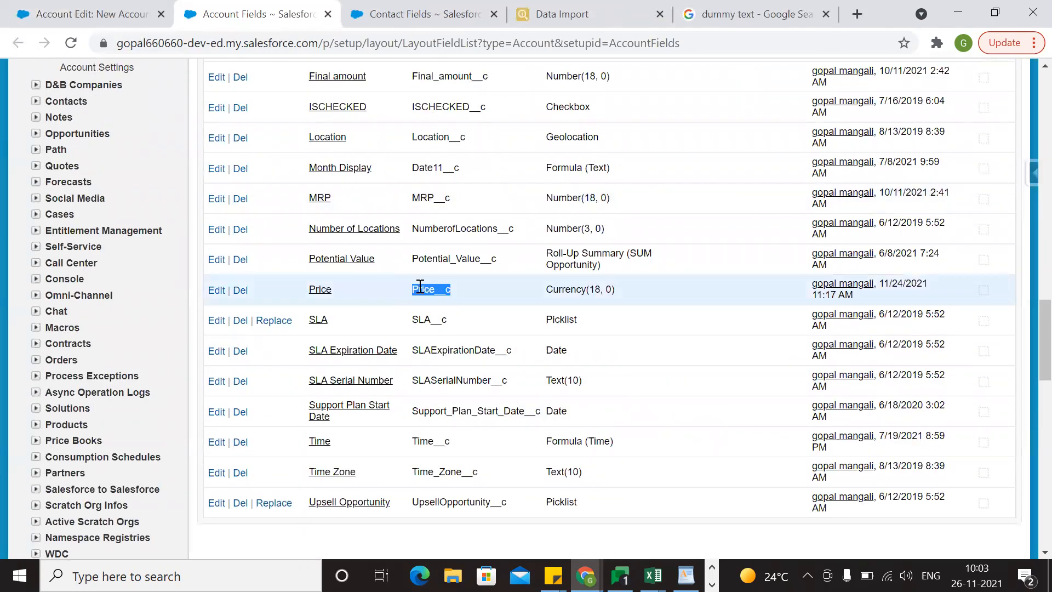
Add Price__c as the header in cell E1 of the Book3 workbook.
key("alt")
key("alt+Tab")
key("alt+Tab")
key("alt+Tab")
key("alt+Tab")
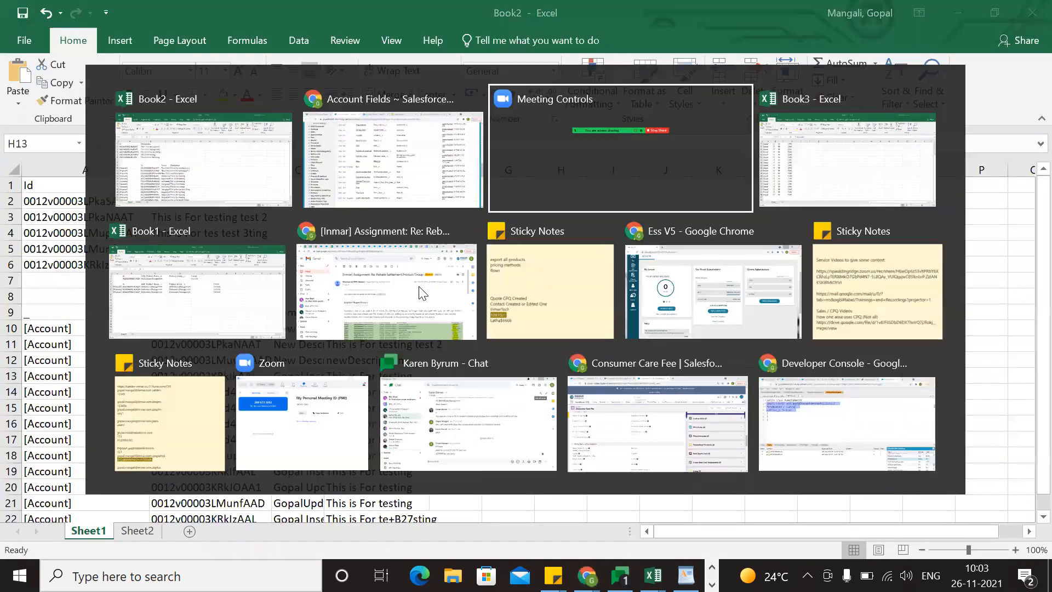
key("alt+Tab")
key("ctrl+a")
scroll(245, 192, "up", 2)
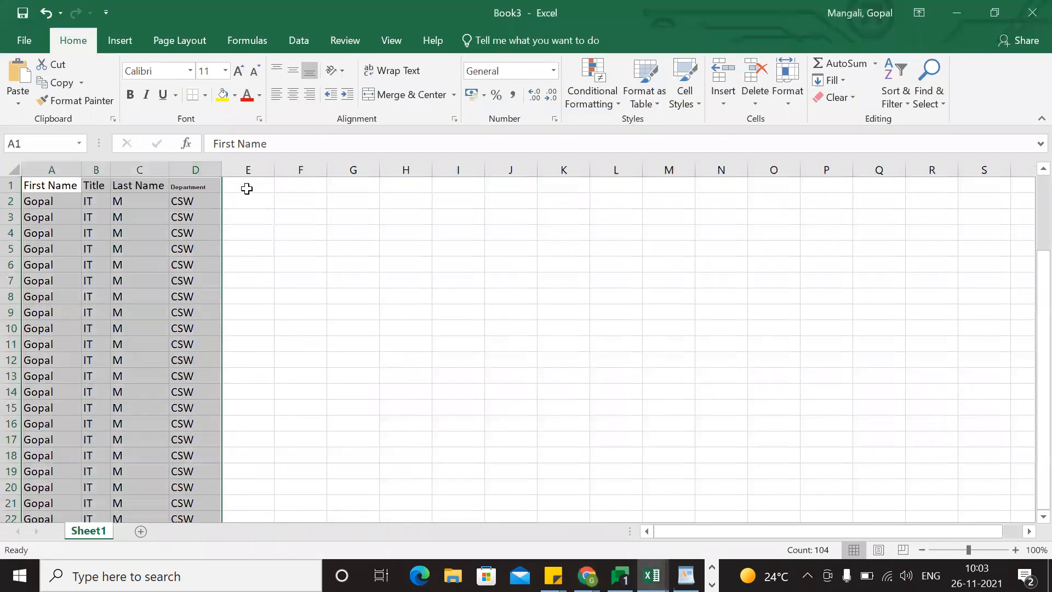
left_click(246, 188)
key("ctrl+v")
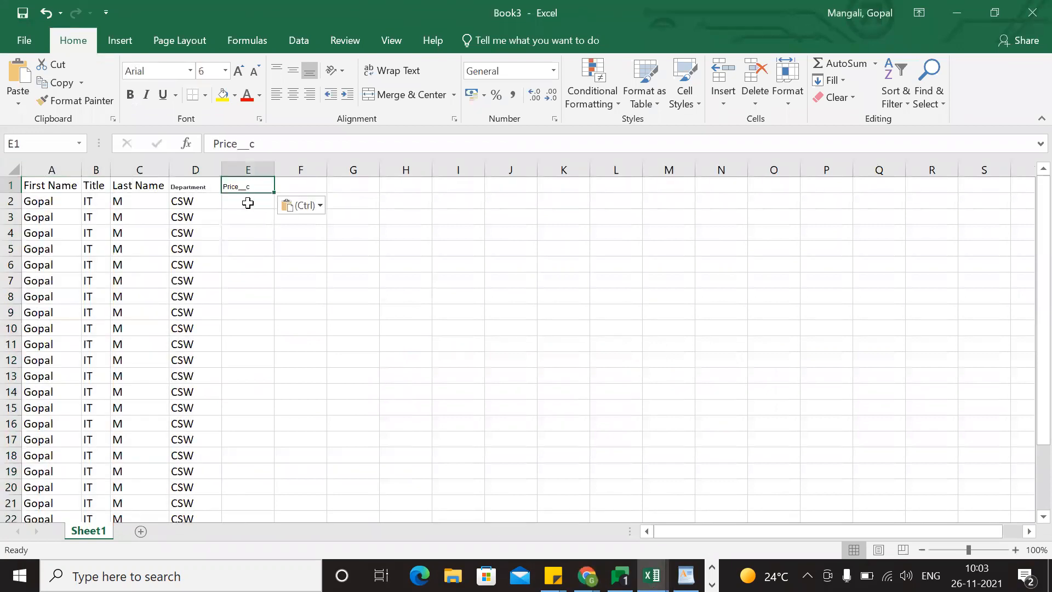
Enter 64664 in cell E2 and fill it down the Price__c column to row 26.
double_click(249, 202)
type("64664")
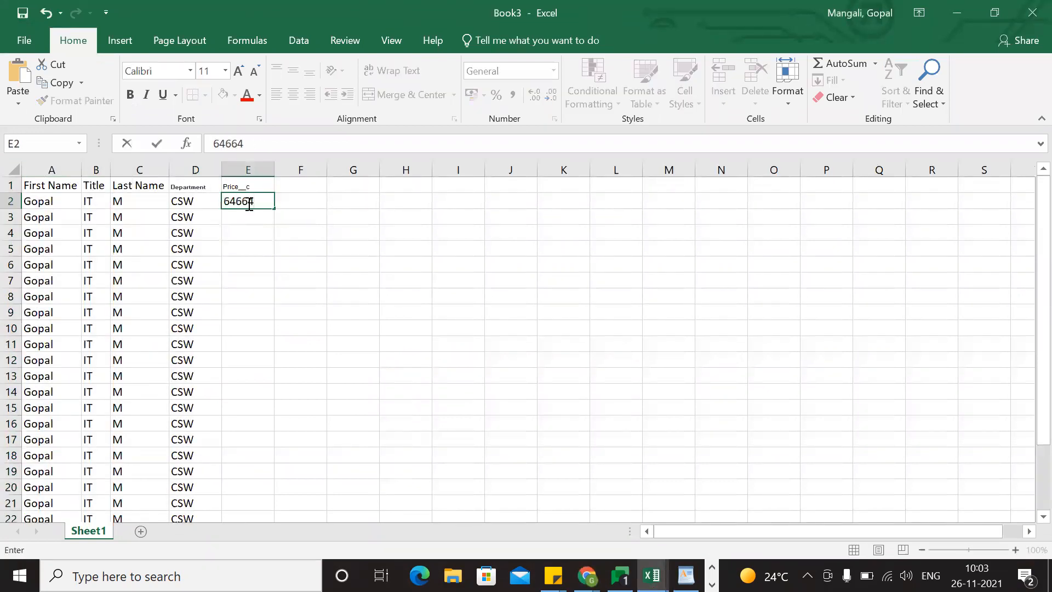
double_click(275, 208)
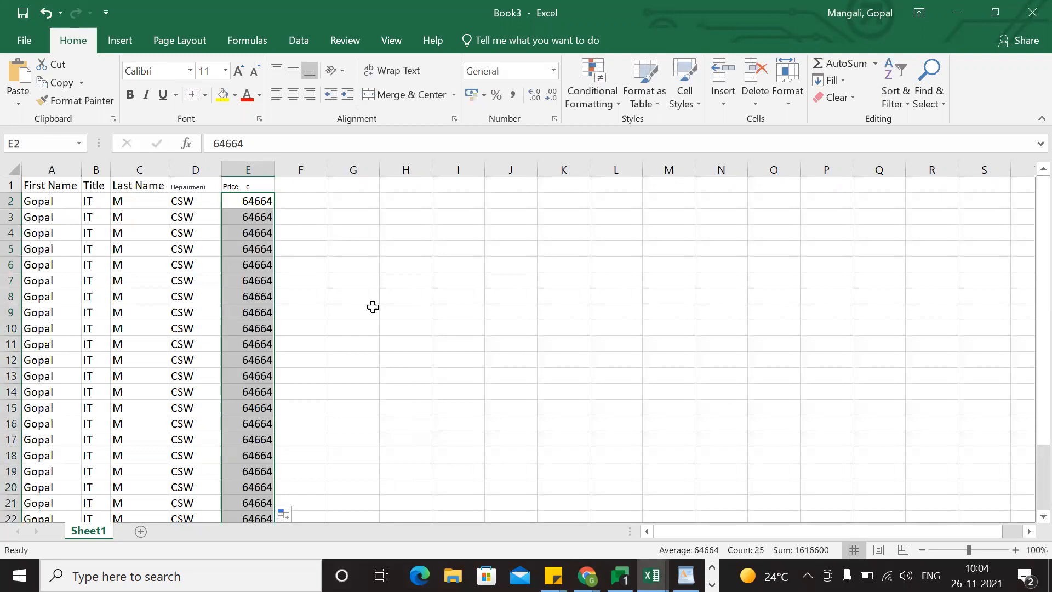
Copy the table A1:E26 with its headers and return to the Data Import page's data field.
left_click(368, 307)
left_click_drag(54, 188, 260, 459)
key("ctrl+c")
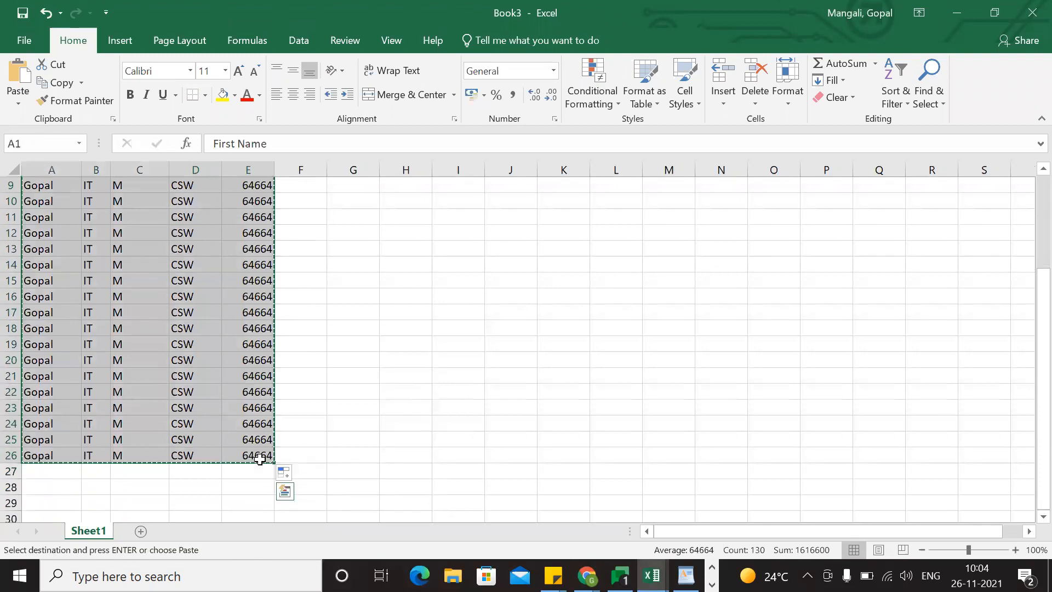
key("alt+Tab")
key("alt+Tab")
key("alt+Tab")
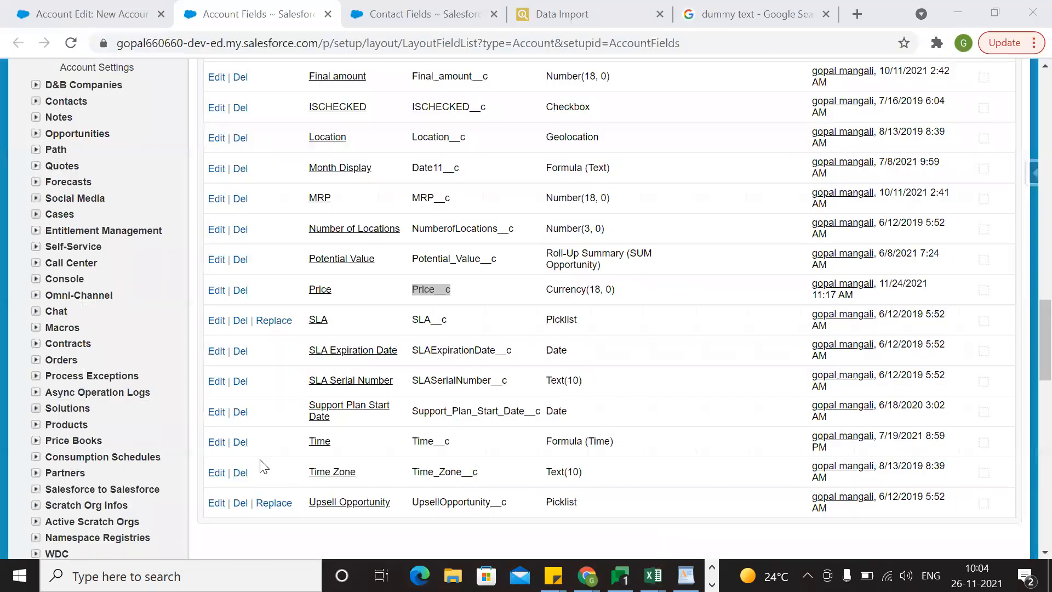
key("ctrl+Tab")
key("ctrl+Tab")
left_click(116, 187)
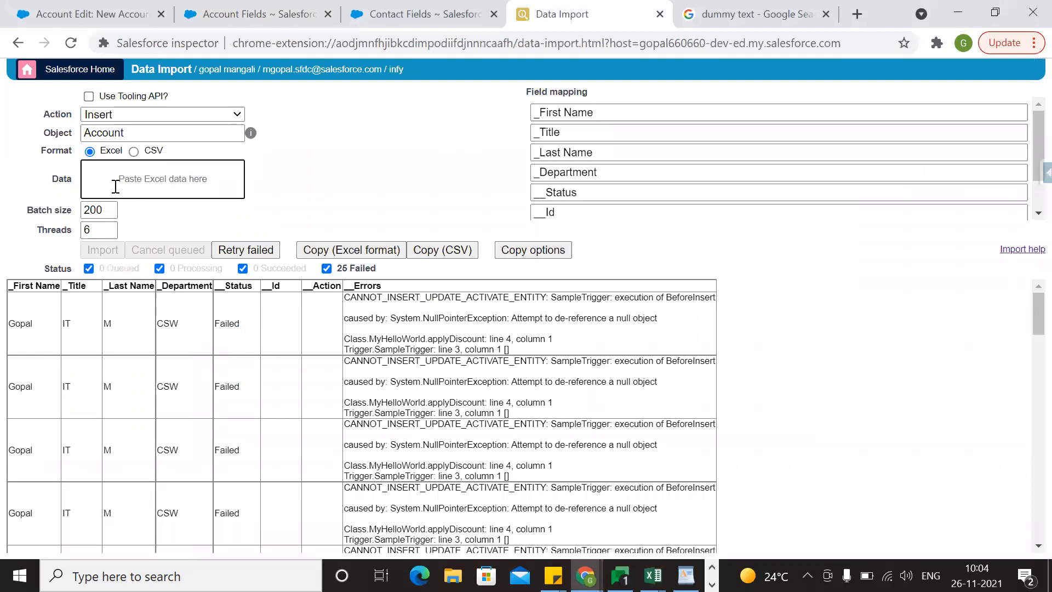
Paste the table as import data and skip First Name, Title, Last Name and Department, keeping Price__c mapped.
key("ctrl+v")
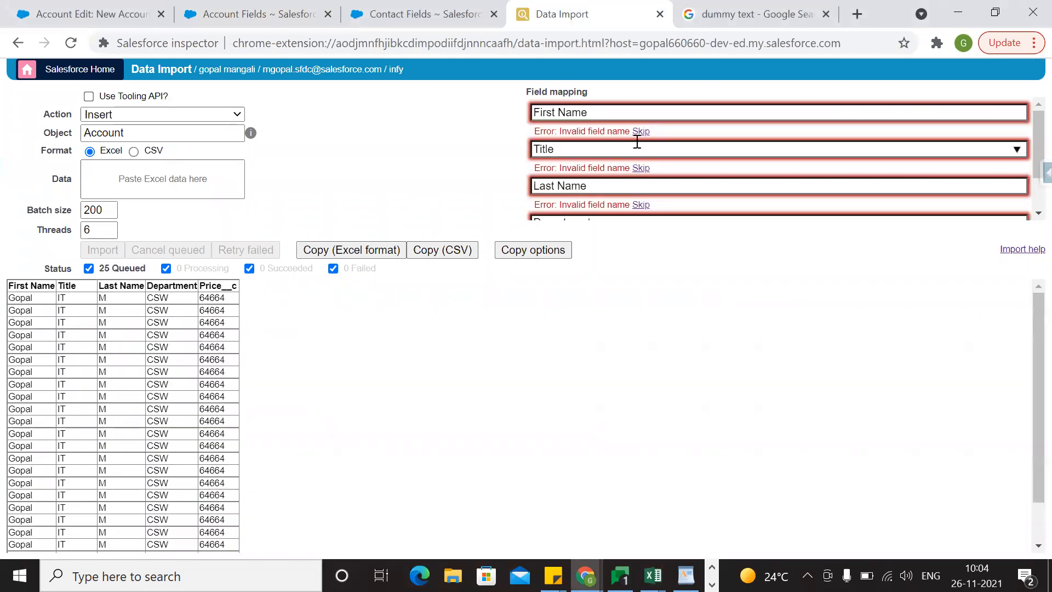
left_click(640, 132)
left_click(641, 151)
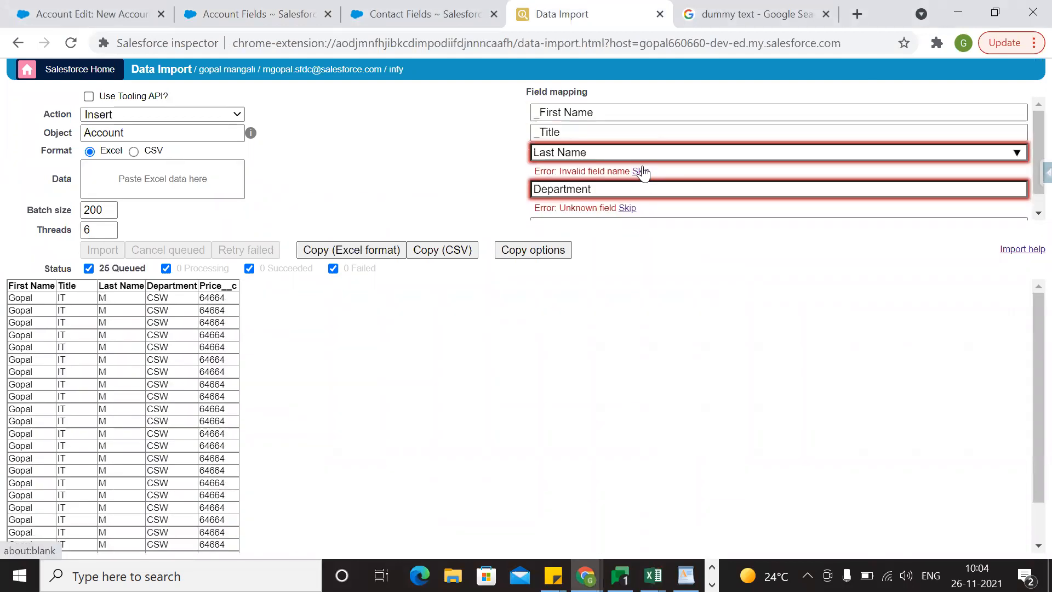
left_click(640, 171)
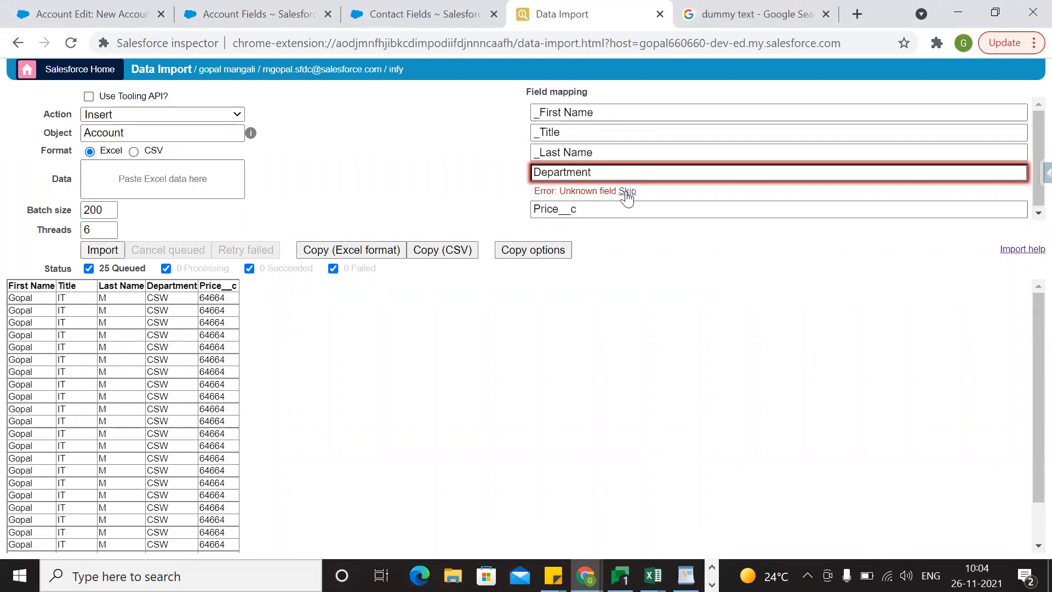
left_click(628, 192)
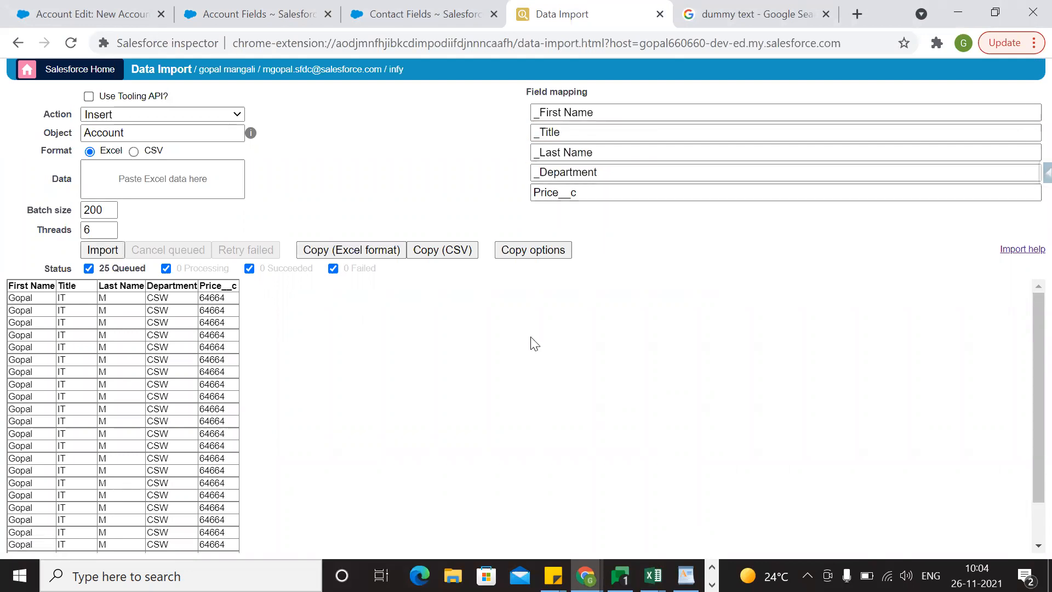
Try to insert the queued records with Price__c into Account and examine the error reported for the first row.
left_click(88, 250)
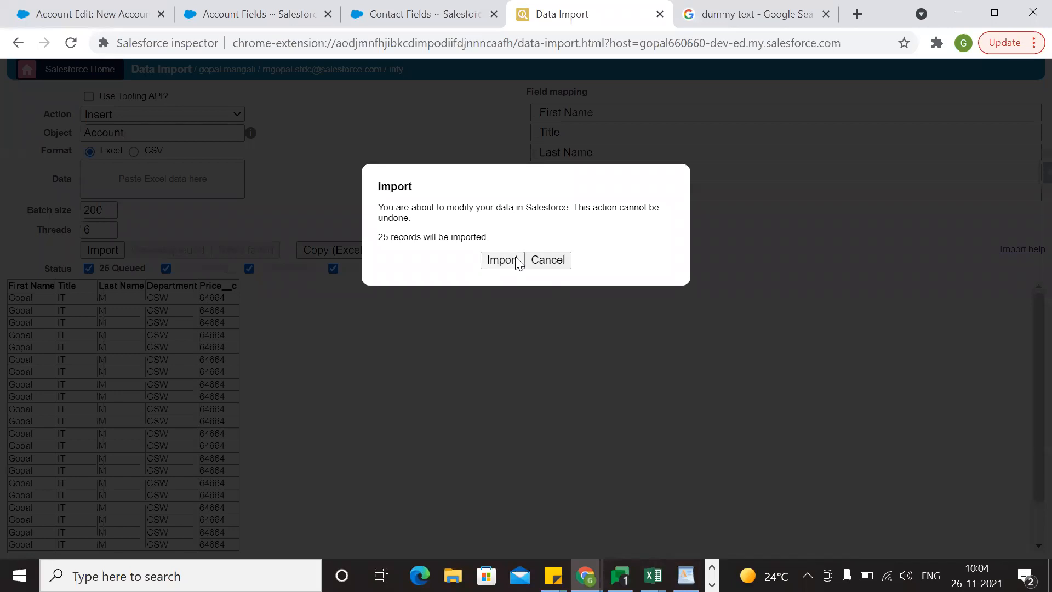
left_click(501, 260)
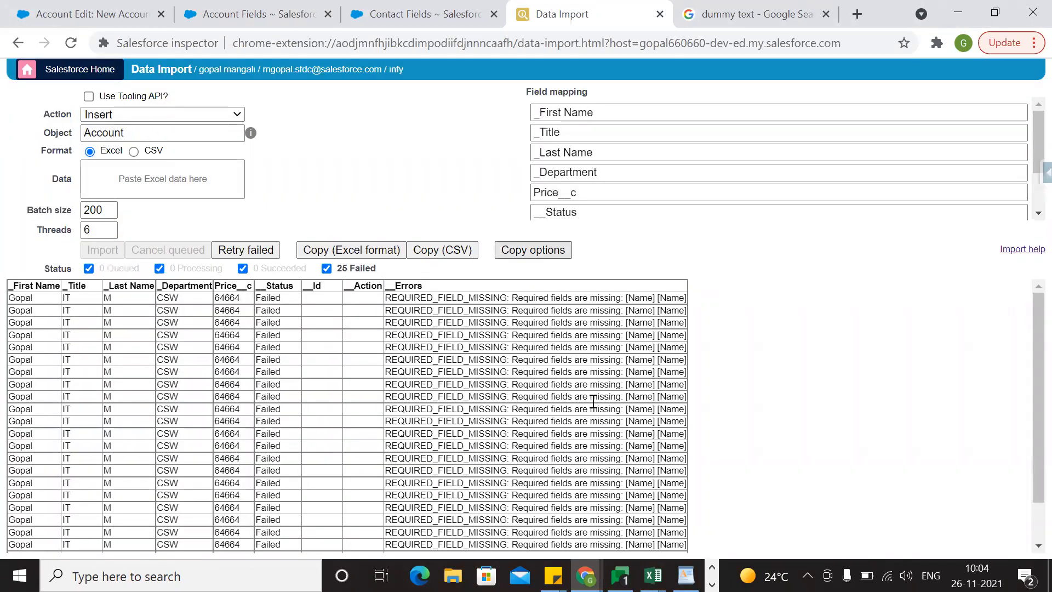
triple_click(554, 296)
left_click(540, 348)
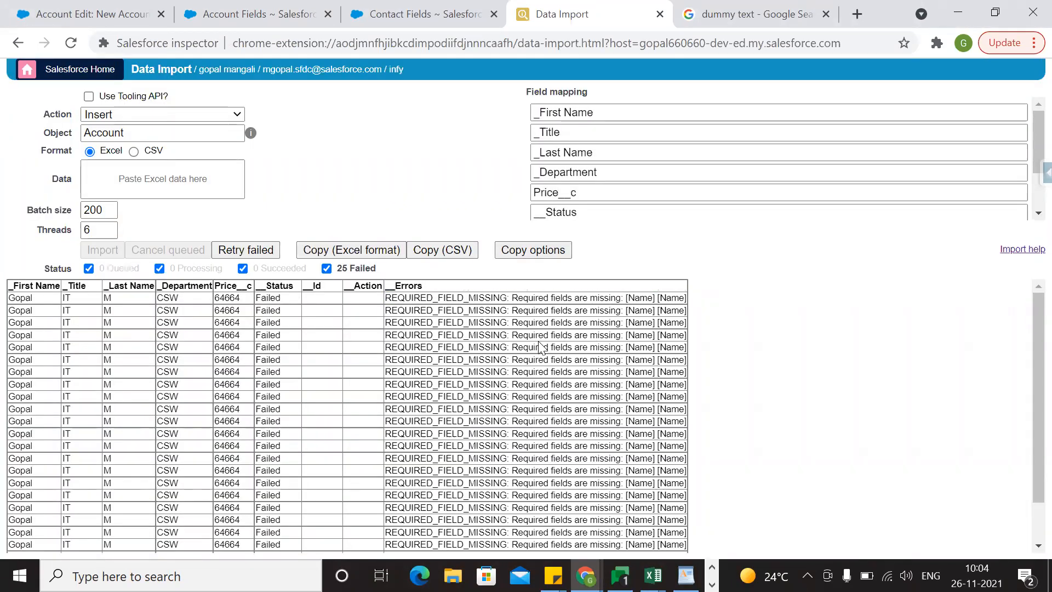
triple_click(548, 297)
left_click(725, 389)
Return to the New Account form and select the label of the required Account Name field.
key("alt+Tab")
key("alt+Tab")
key("Tab")
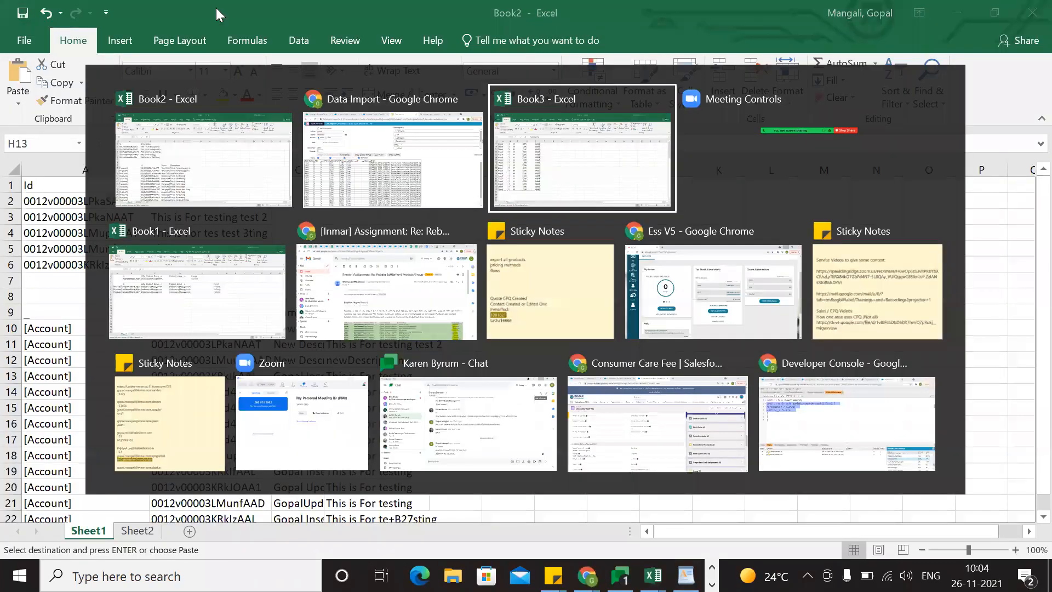
key("alt+Tab")
key("Tab")
left_click(124, 8)
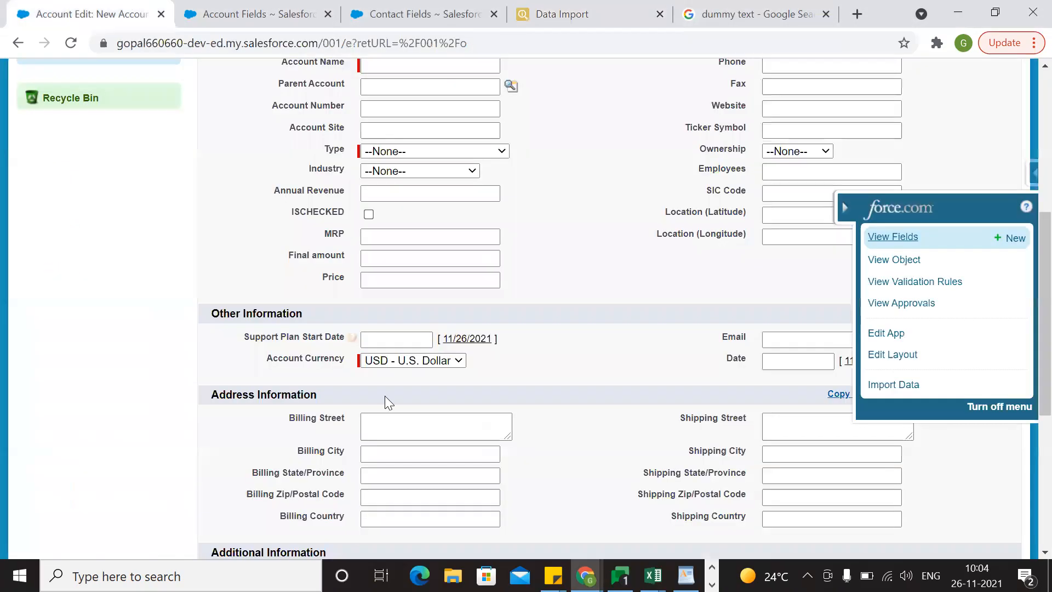
scroll(385, 396, "up", 5)
scroll(341, 420, "down", 2)
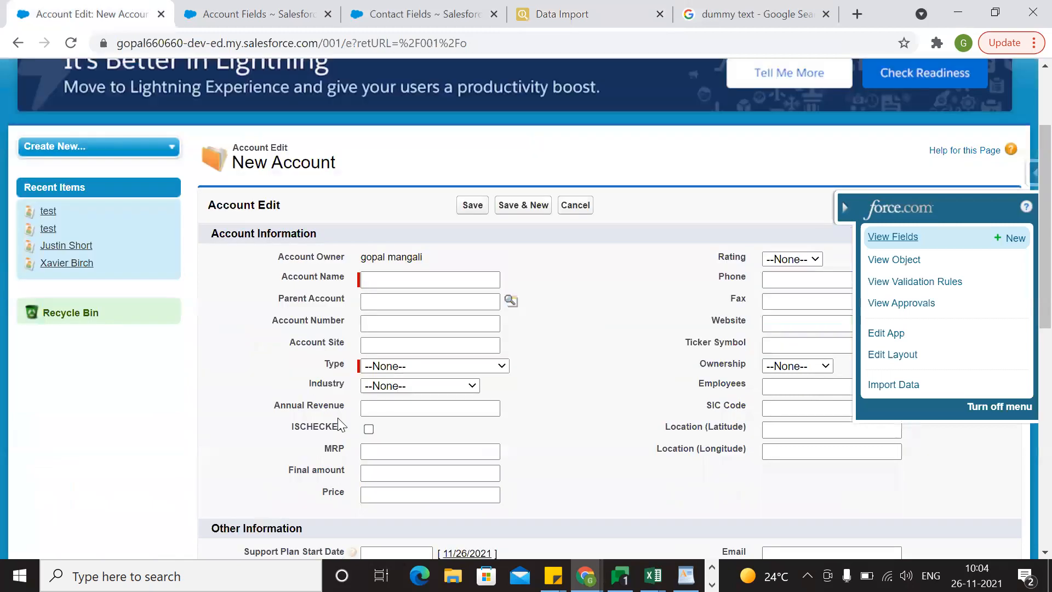
left_click_drag(345, 280, 269, 287)
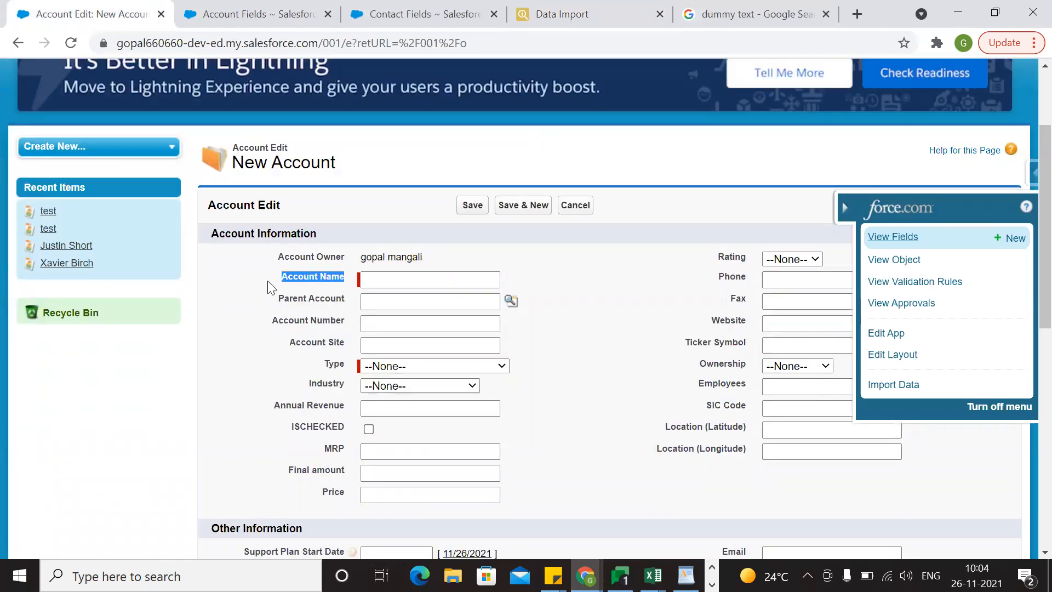
Switch to the Excel sheet and clear the contents of the Last Name column C.
key("alt+Tab")
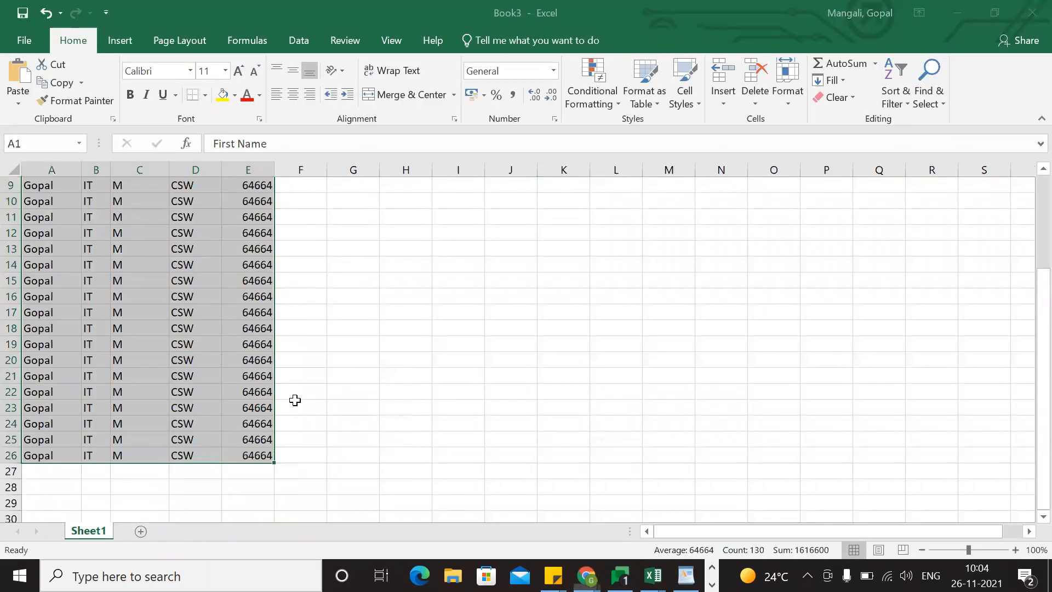
scroll(160, 331, "up", 3)
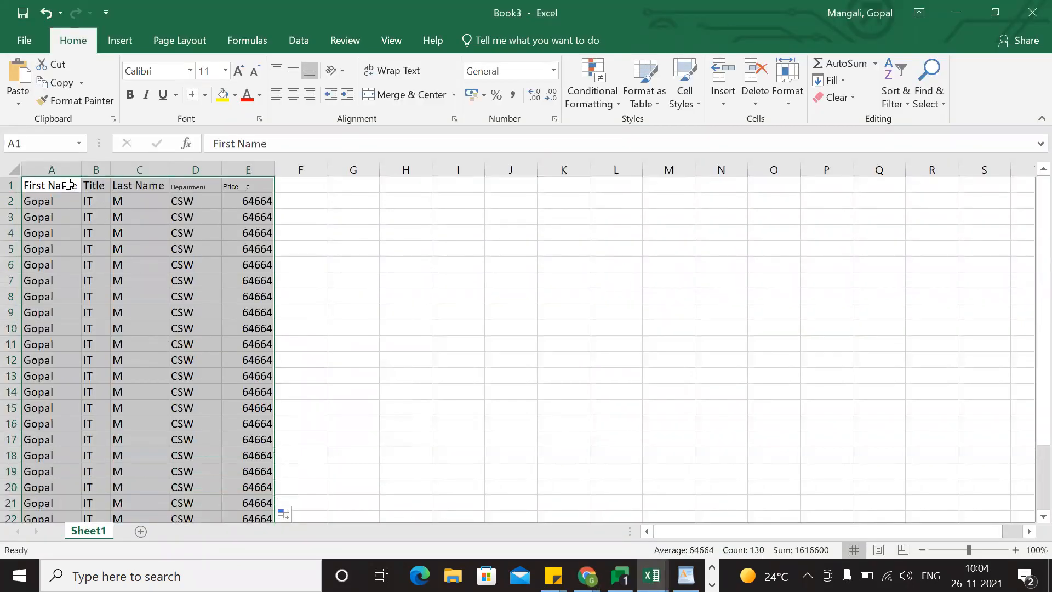
left_click(74, 184)
left_click_drag(75, 185, 141, 185)
left_click(141, 184)
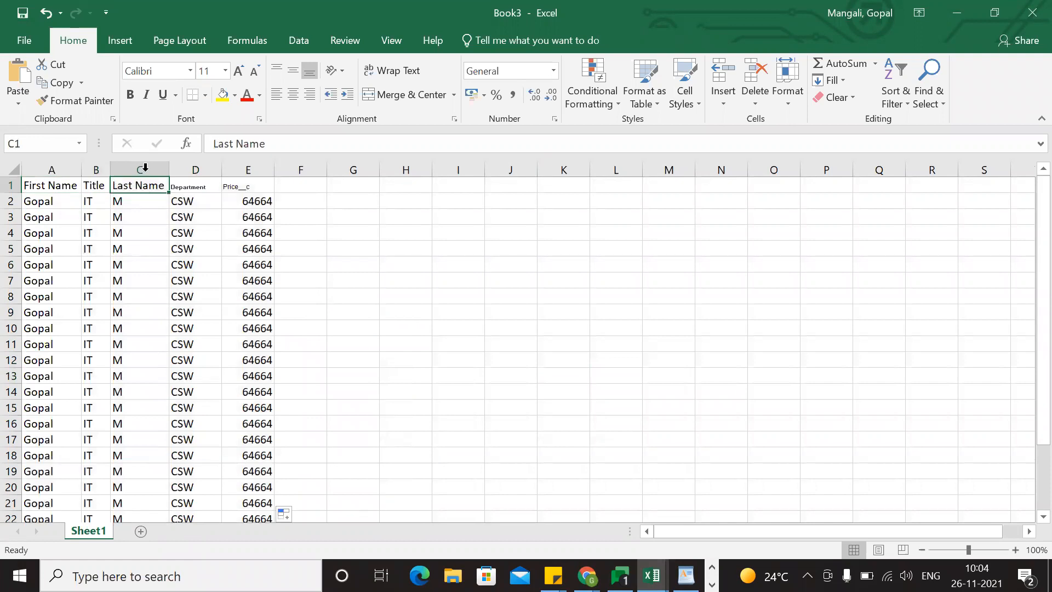
left_click(144, 171)
key("Delete")
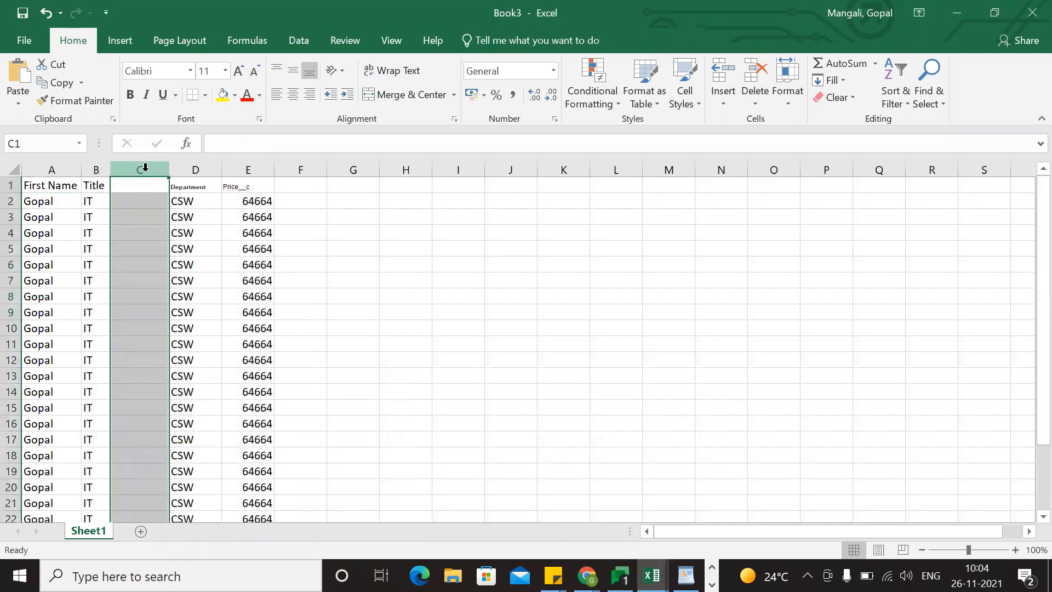
Change the First Name header in A1 to Account Name, widen column A to fit, and clear the Title column.
left_click(64, 187)
type("Account Name")
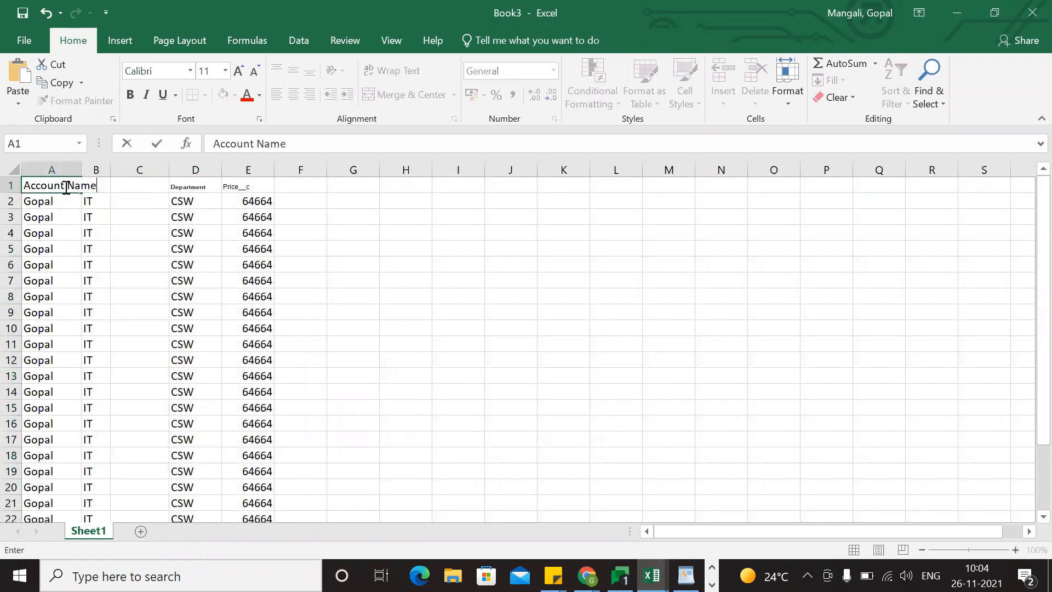
double_click(84, 169)
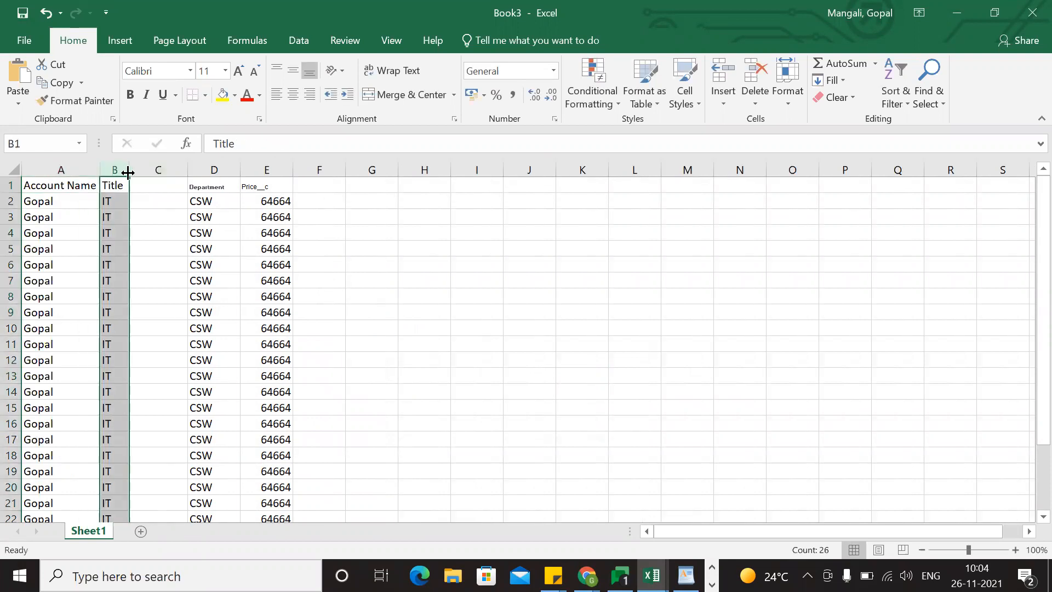
left_click_drag(128, 180, 117, 177)
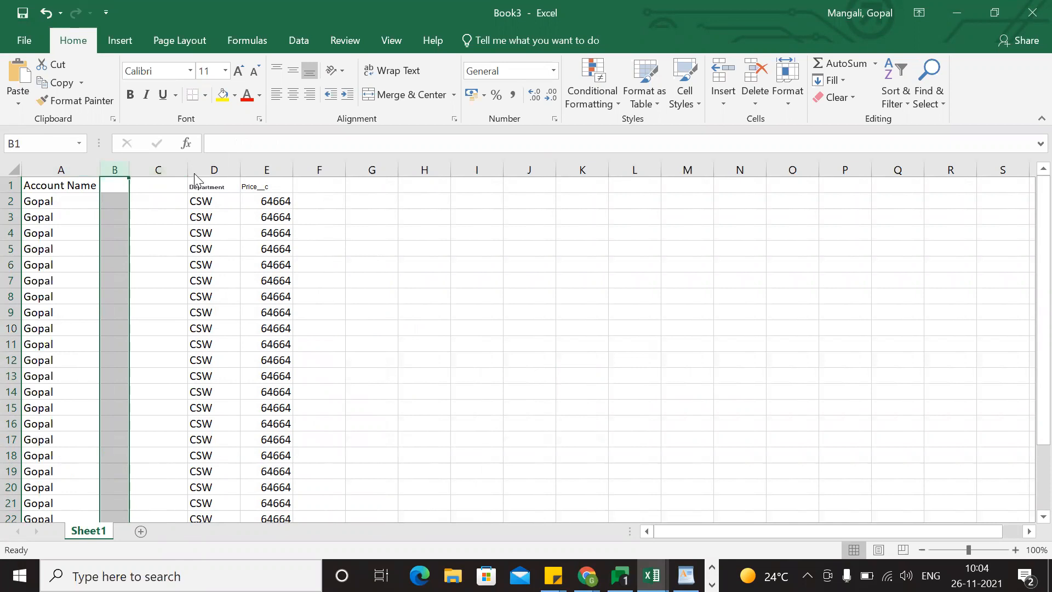
Check the required fields on the New Account form in Chrome, return to Excel and clear the Department column.
key("alt+Tab")
scroll(295, 437, "down", 1)
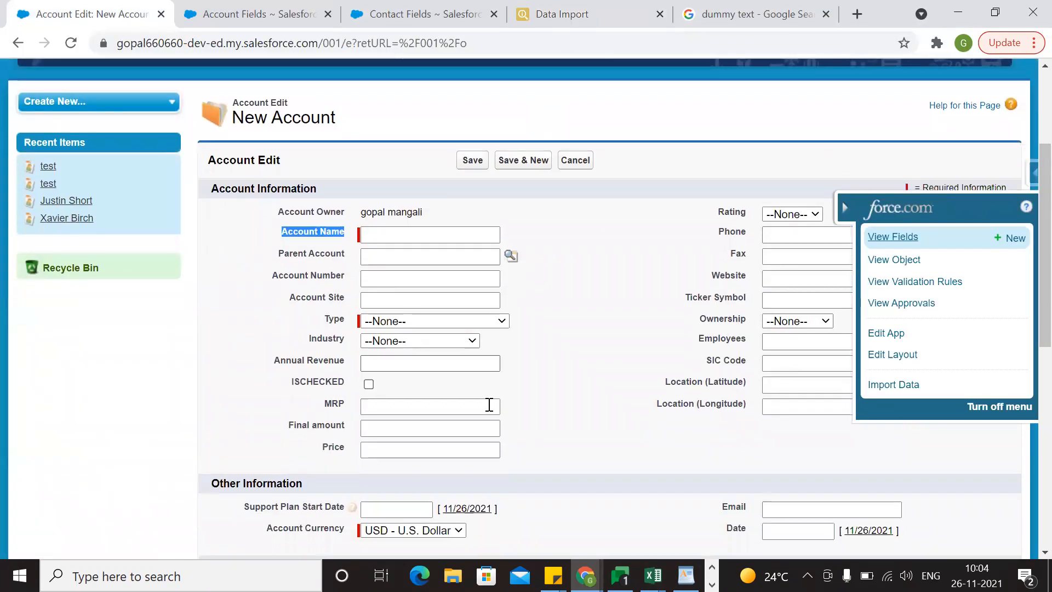
left_click(656, 272)
scroll(633, 392, "down", 3)
scroll(634, 397, "up", 4)
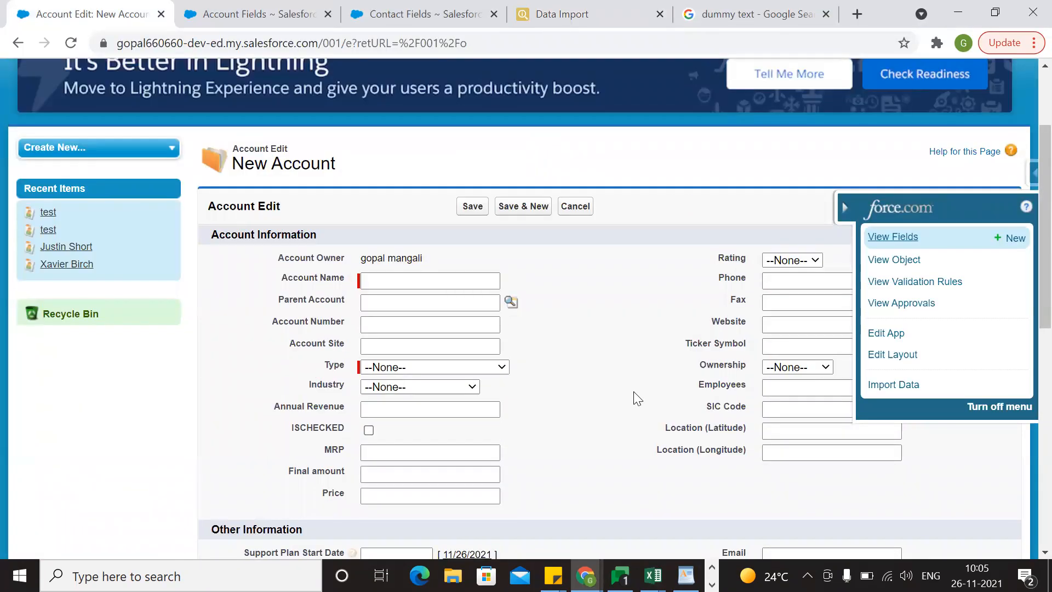
key("alt+Tab")
left_click(211, 169)
key("Delete")
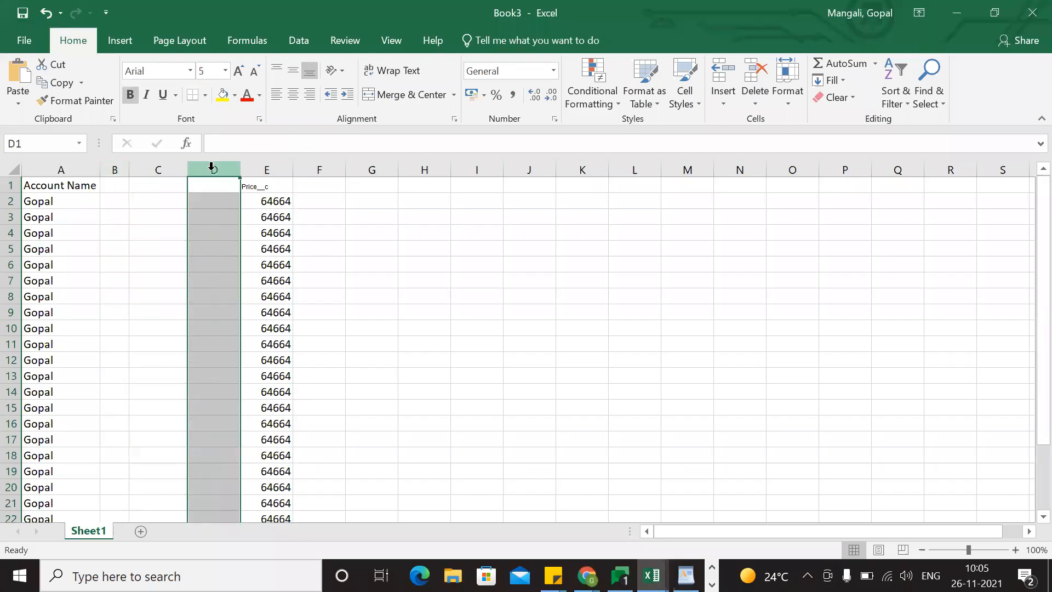
Move the Price__c column with its values directly beside Account Name, into column B.
left_click(254, 170)
key("ctrl+x")
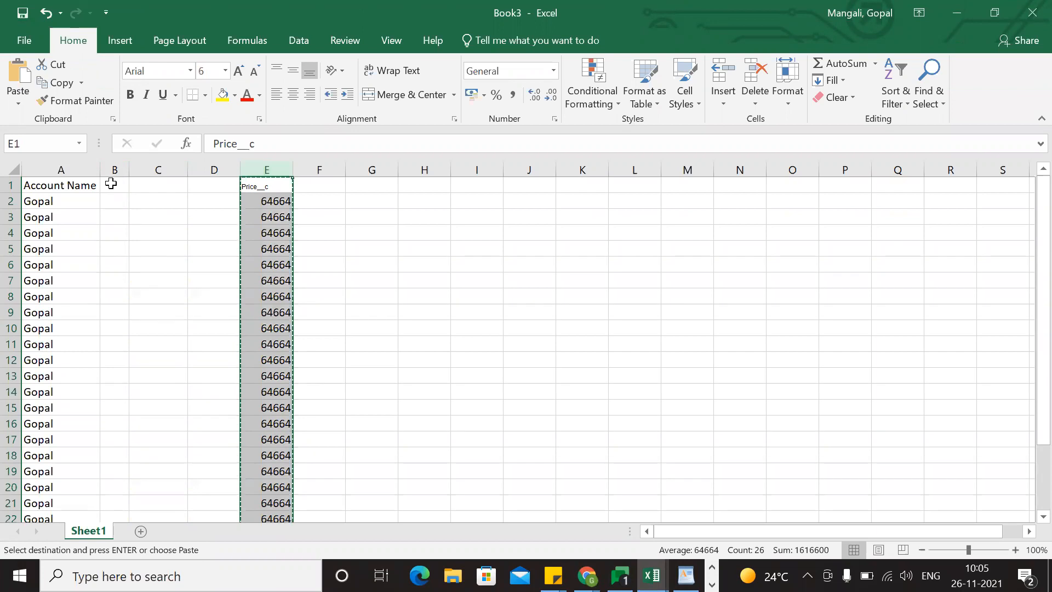
left_click(110, 183)
key("ctrl+plus")
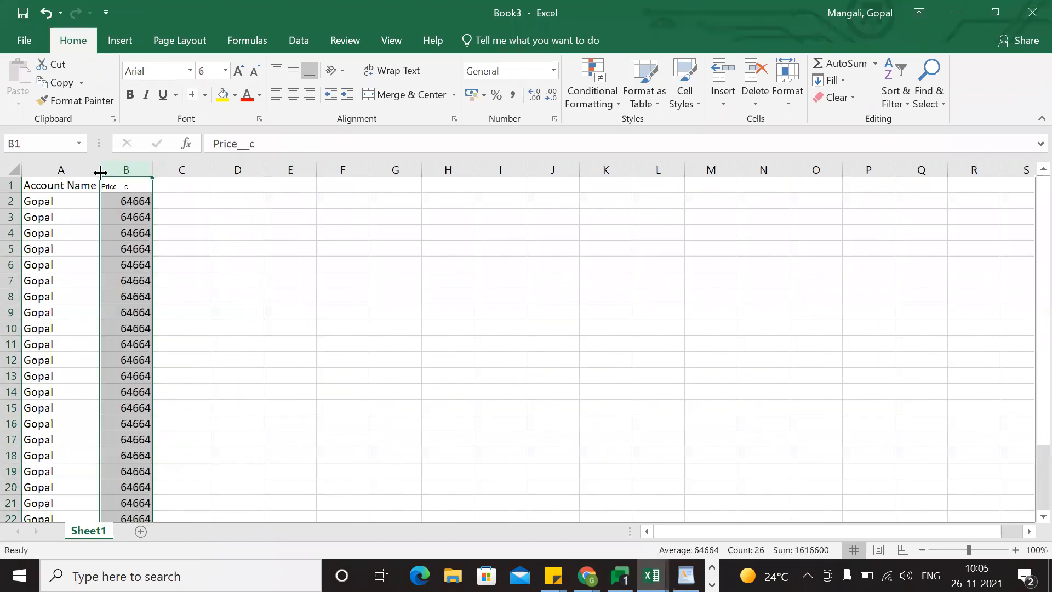
left_click(289, 369)
View the Type options on the New Account form and add a Type header in cell C1 of the Excel sheet.
key("alt+Tab")
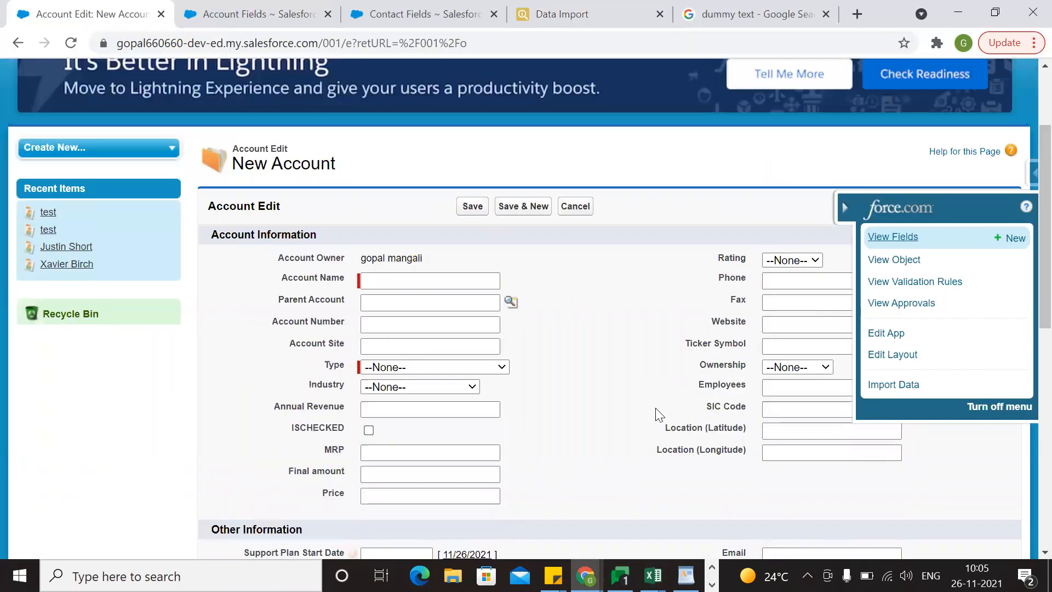
left_click(437, 368)
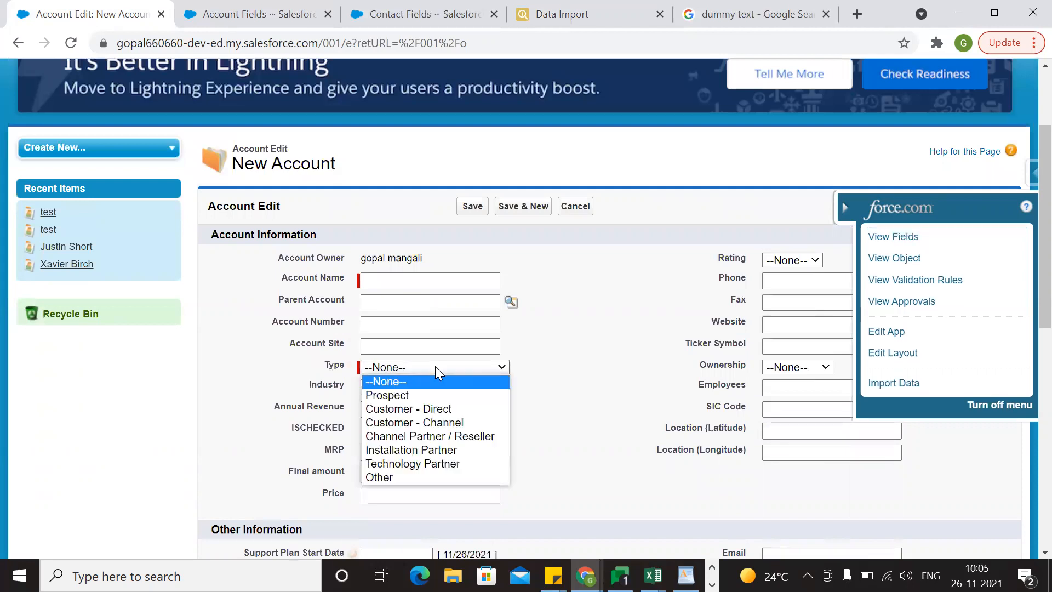
key("alt+Tab")
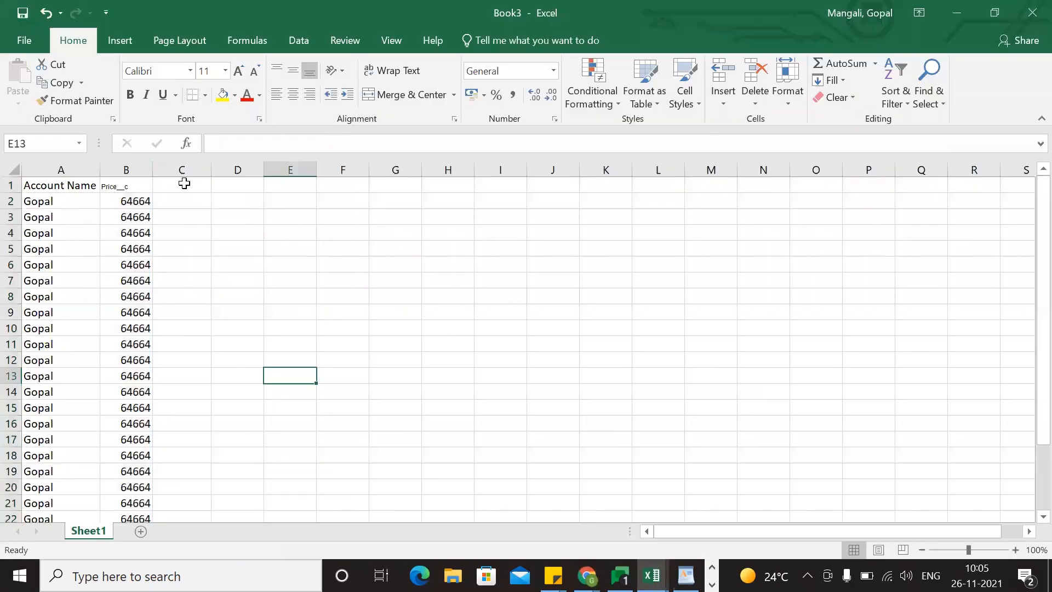
left_click(177, 184)
type("Type")
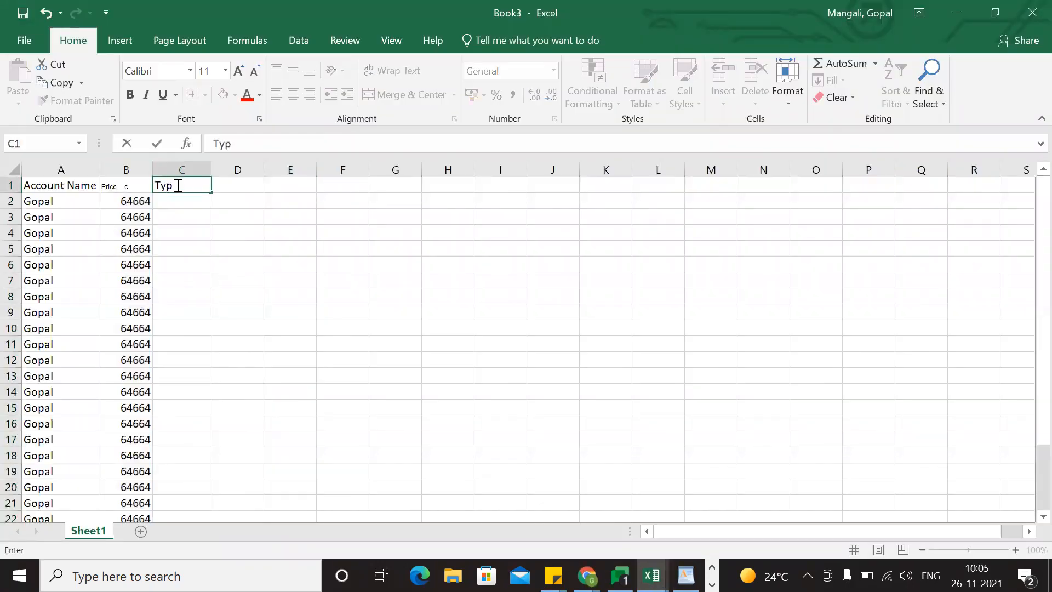
left_click(176, 203)
On the New Account form, enter New Description as Account Name, choose Customer - Direct as Type, and try to save.
key("alt+Tab")
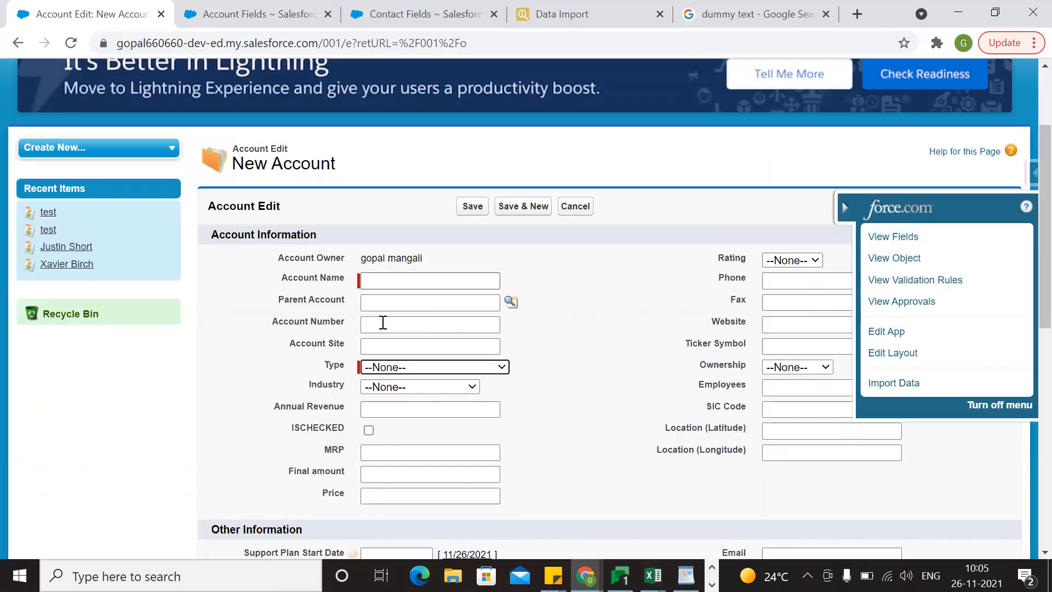
left_click(386, 367)
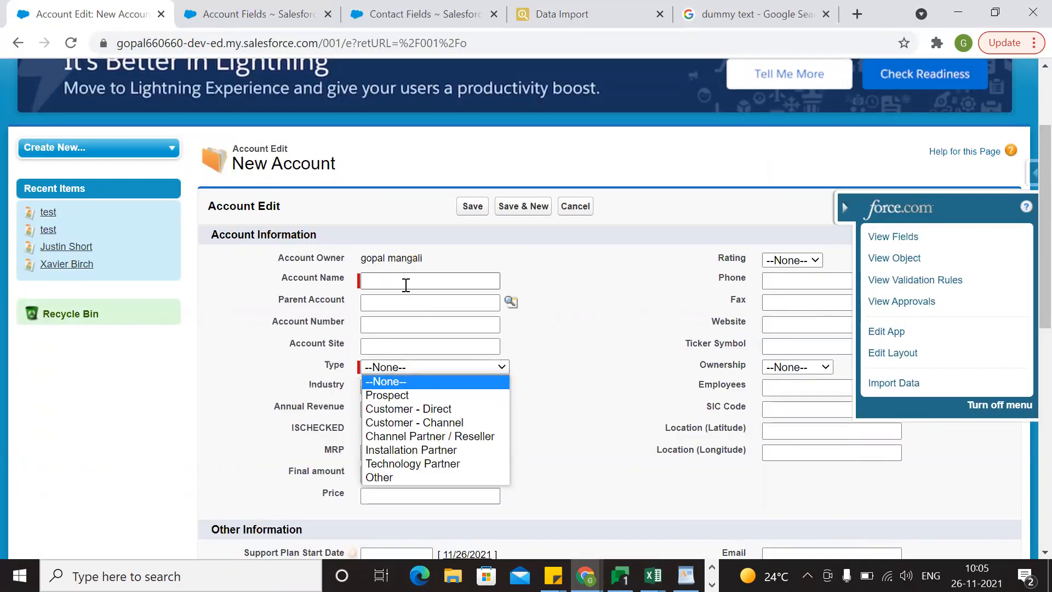
left_click(406, 282)
left_click(399, 337)
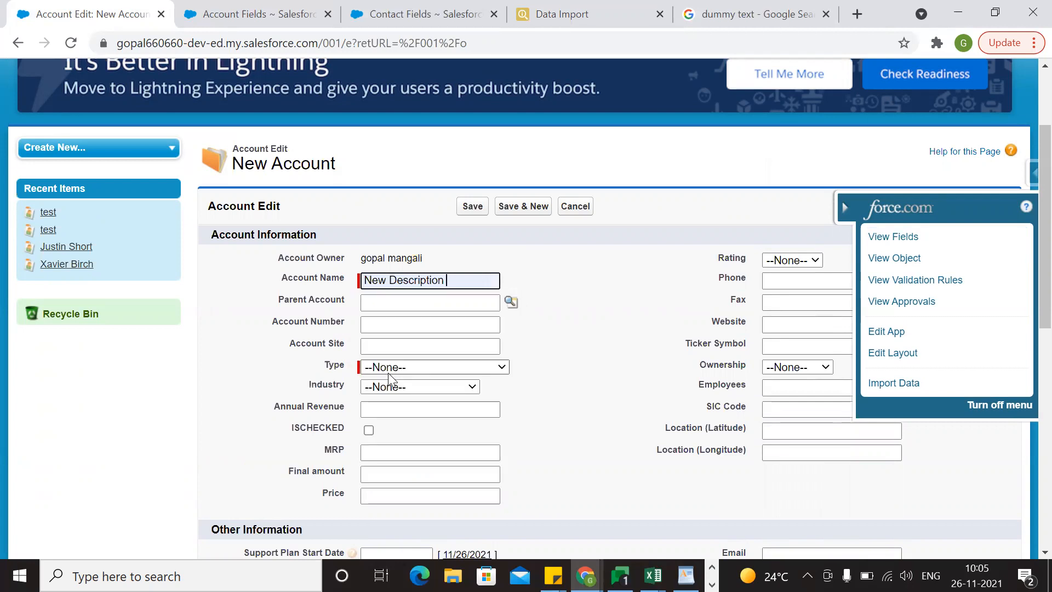
left_click(393, 368)
left_click(392, 412)
left_click(473, 206)
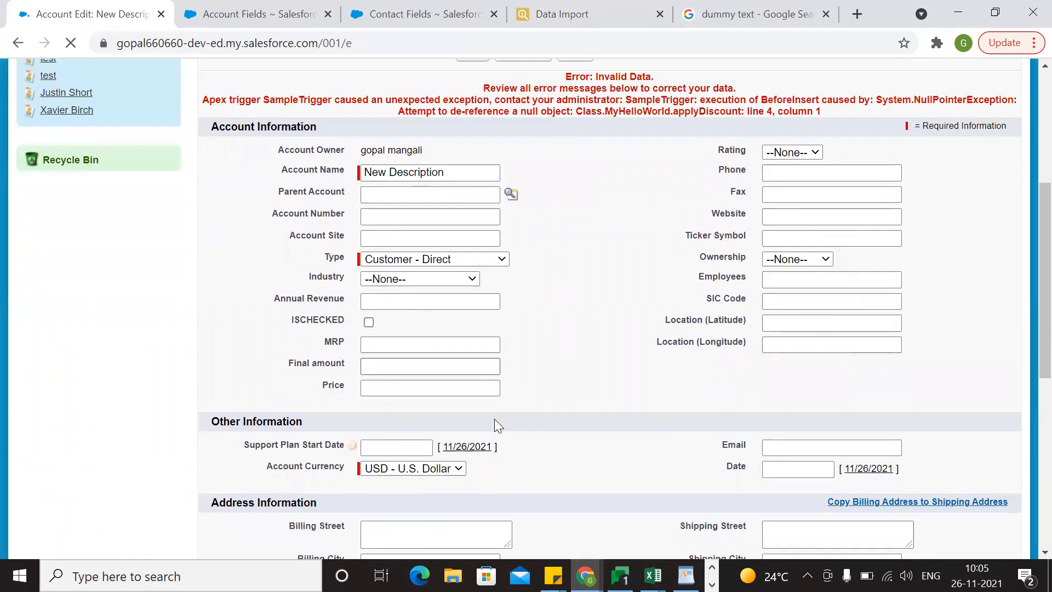
Set the new account's Price to 100 and save the record.
left_click(392, 364)
type("100")
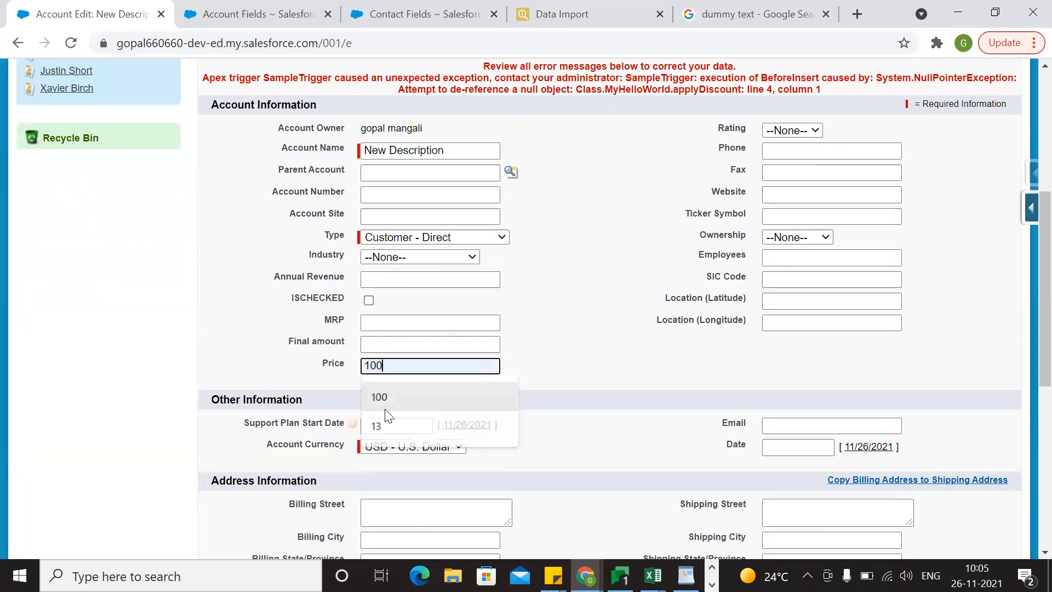
scroll(557, 338, "up", 5)
left_click(471, 336)
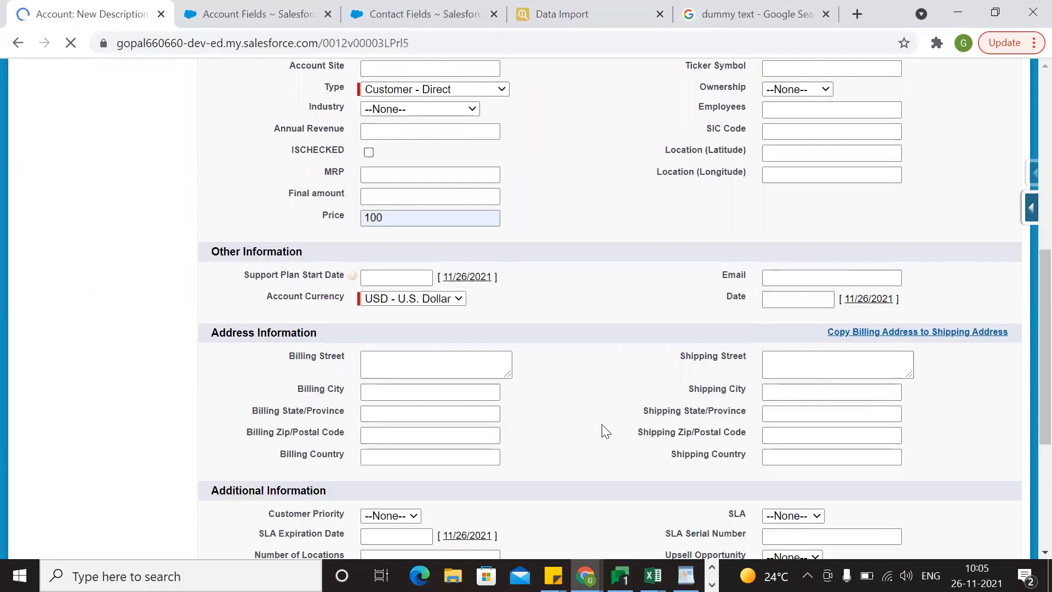
Copy the Type value Customer - Direct from the saved account and paste it into cell C2 in Excel.
scroll(605, 431, "down", 8)
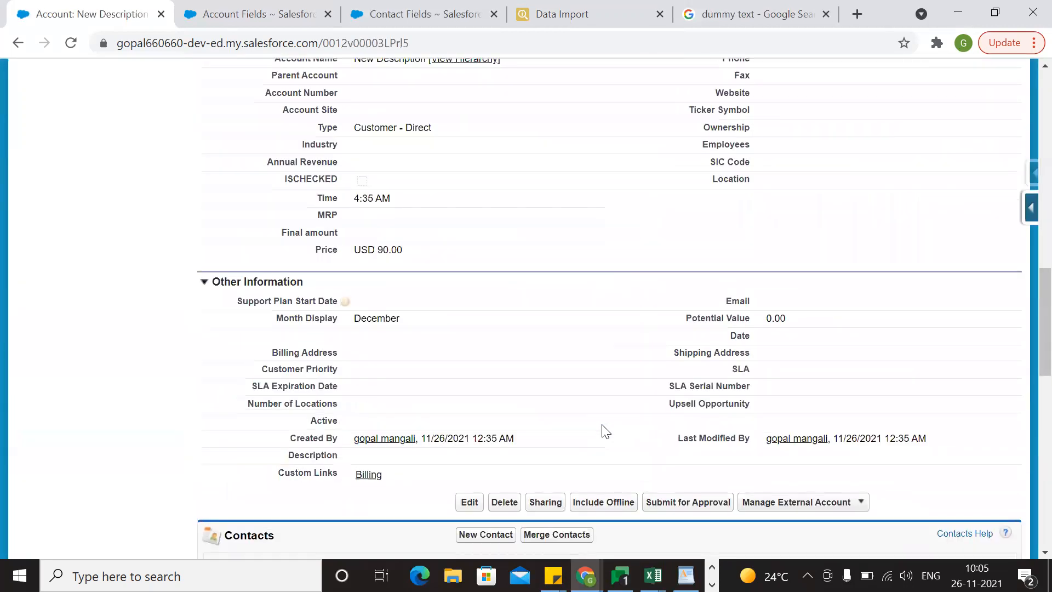
scroll(604, 431, "up", 1)
triple_click(375, 190)
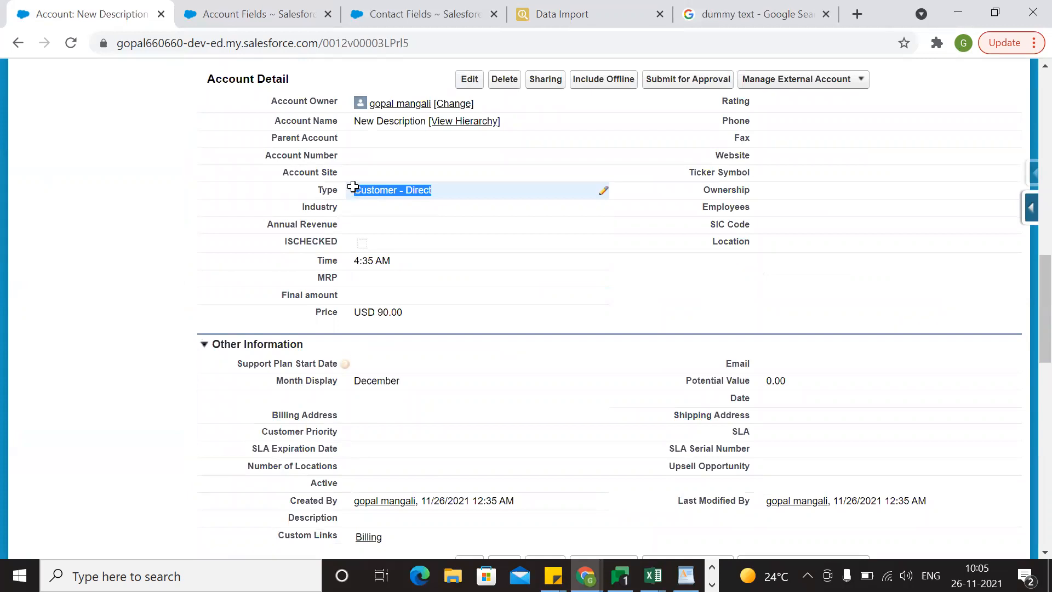
key("alt+Tab")
key("ctrl+v")
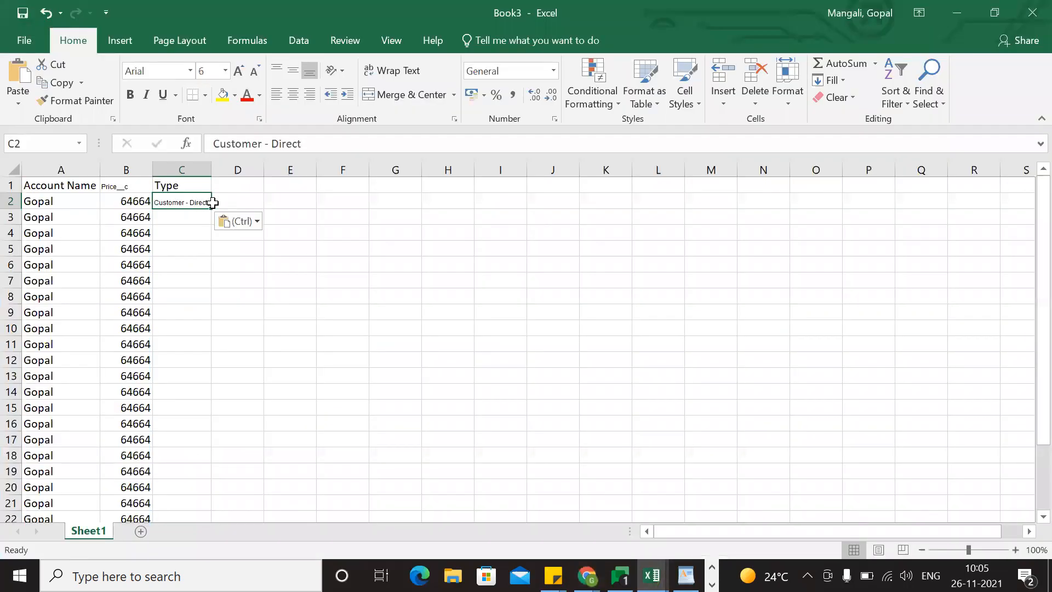
Fill Customer - Direct down the Type column to row 26 and copy the table A1:C26 with its headers.
double_click(211, 208)
left_click(295, 347)
scroll(295, 346, "down", 3)
scroll(294, 347, "up", 3)
left_click_drag(59, 186, 191, 502)
key("ctrl+c")
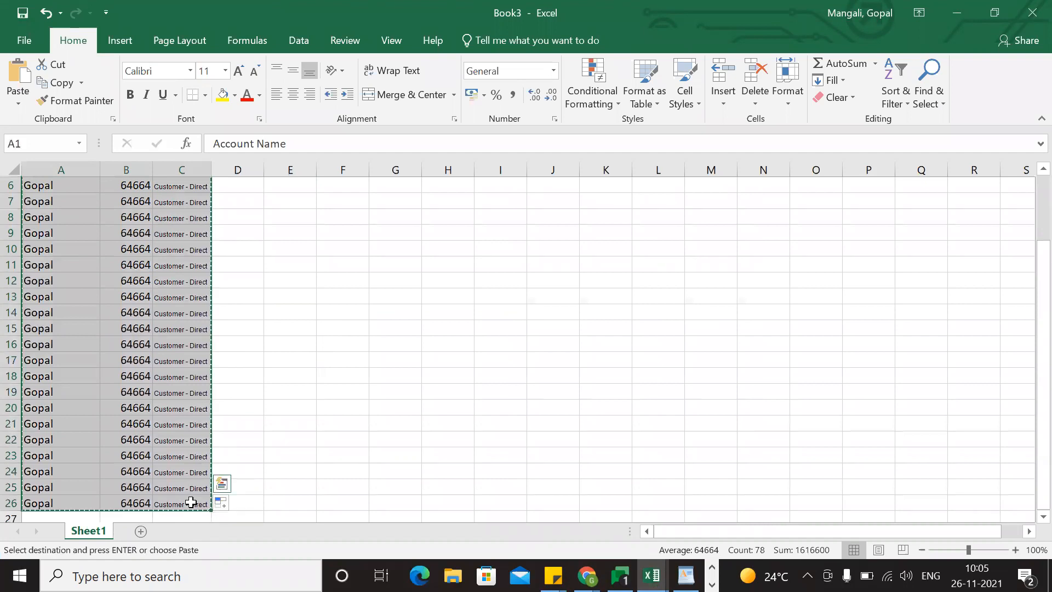
Paste the table as Data Import data for Account and skip the Account Name field in the mapping.
key("alt+Tab")
left_click(603, 11)
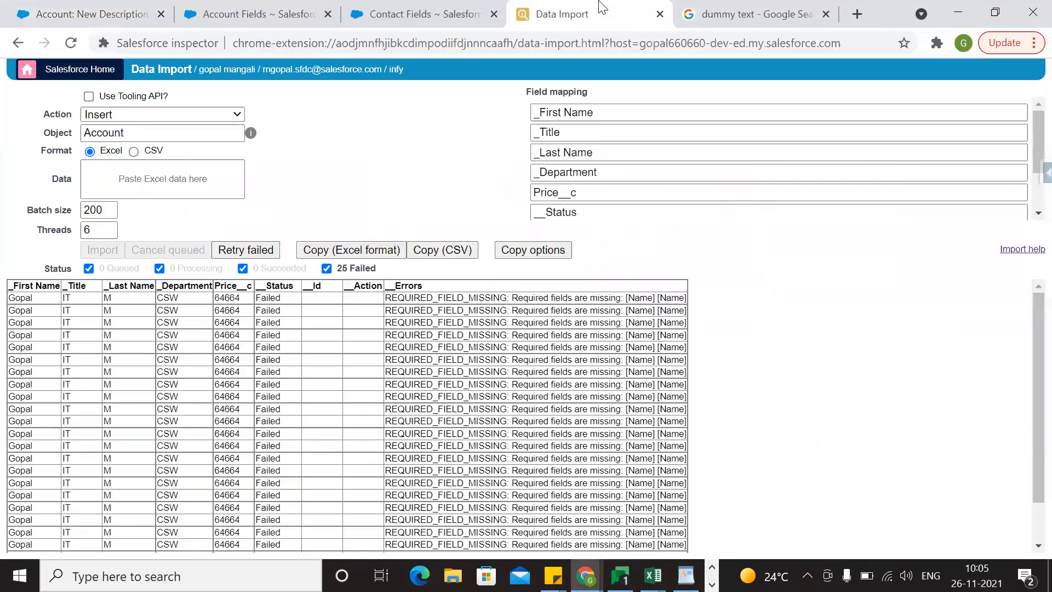
left_click(137, 171)
key("ctrl+v")
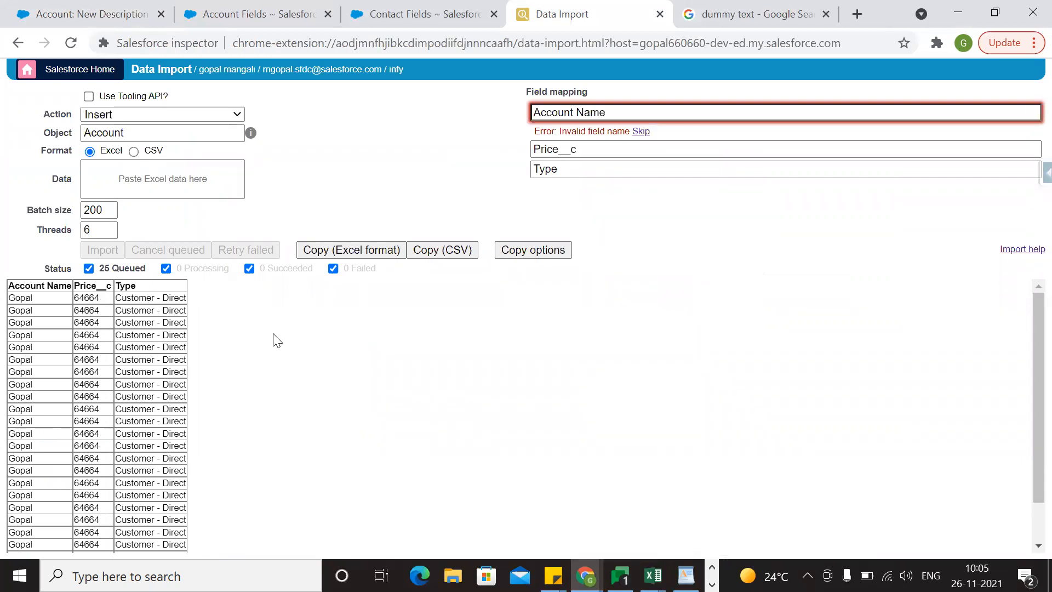
left_click(640, 132)
Try to insert the queued records with Price__c and Type into Account and examine the error for the first row.
left_click(96, 249)
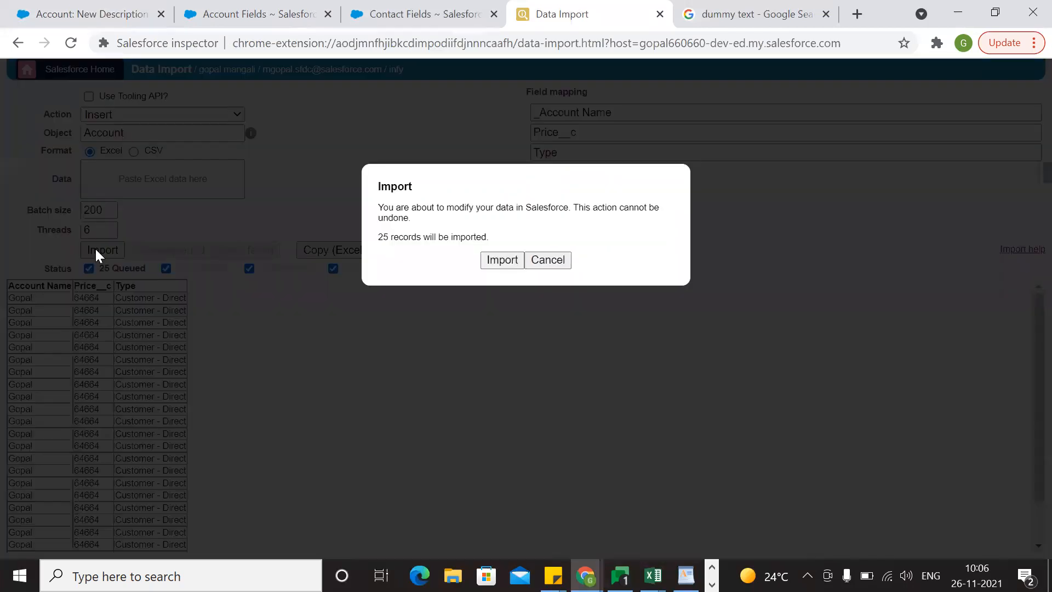
left_click(509, 261)
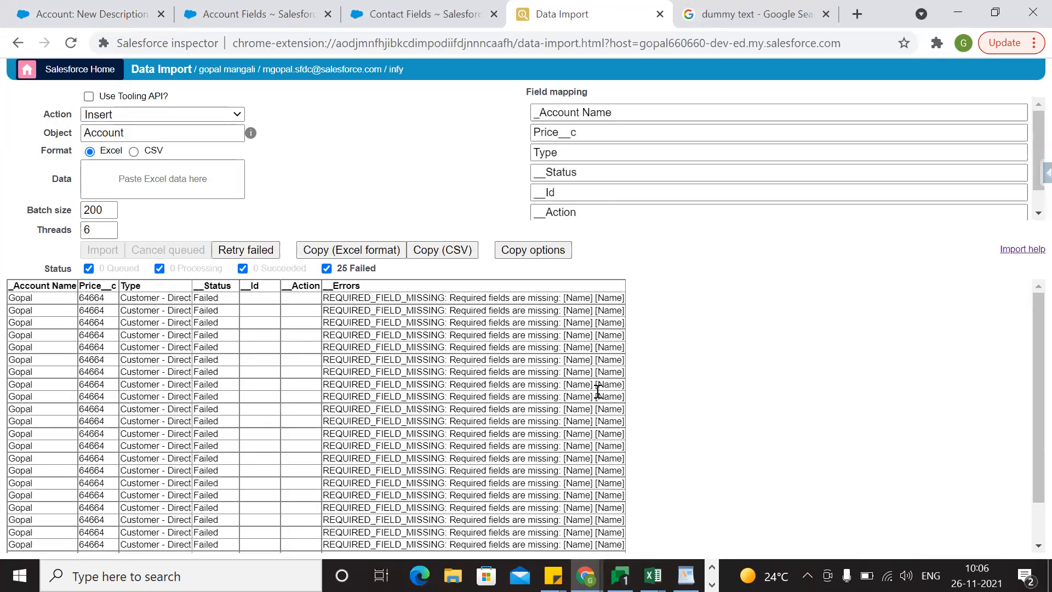
double_click(462, 298)
left_click(462, 299)
left_click(491, 440)
Look up the field name of Account Name in the Account Standard Fields list.
key("alt+Tab")
left_click(346, 380)
scroll(345, 380, "up", 2)
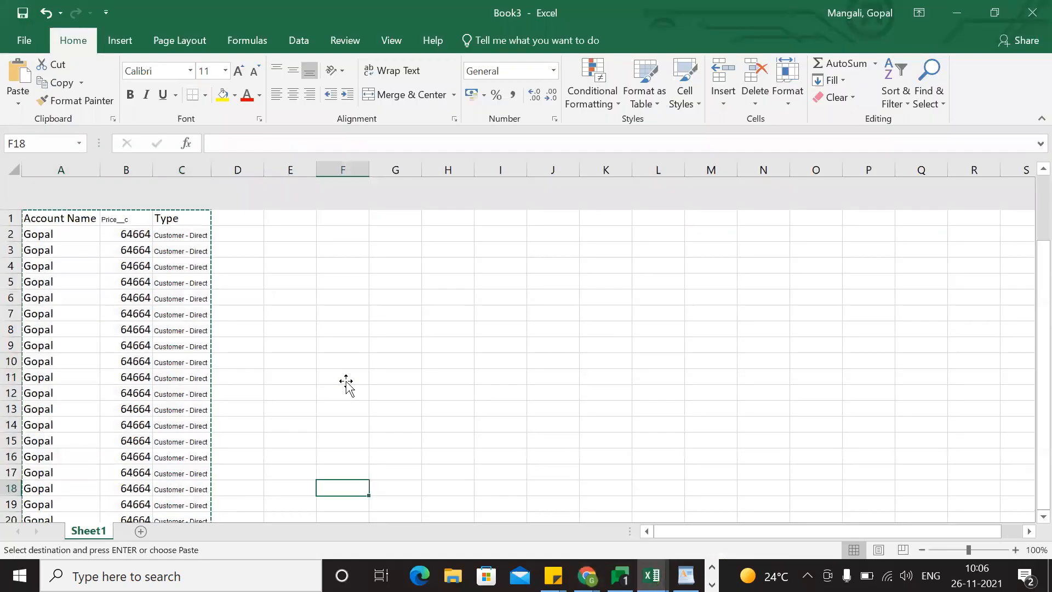
key("Tab")
key("alt+Tab")
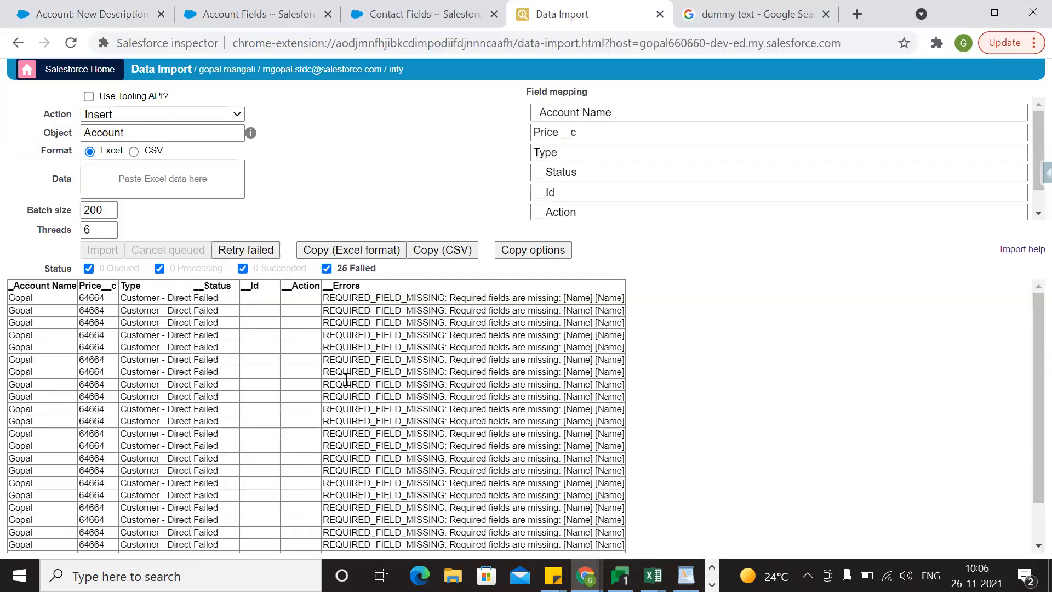
left_click(238, 8)
scroll(652, 331, "up", 15)
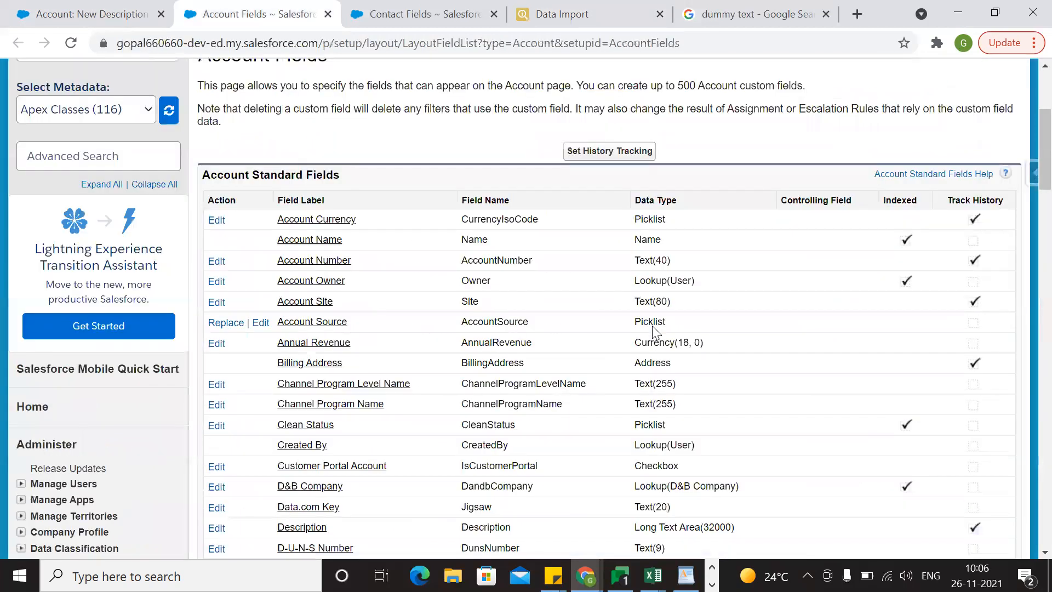
scroll(652, 326, "down", 5)
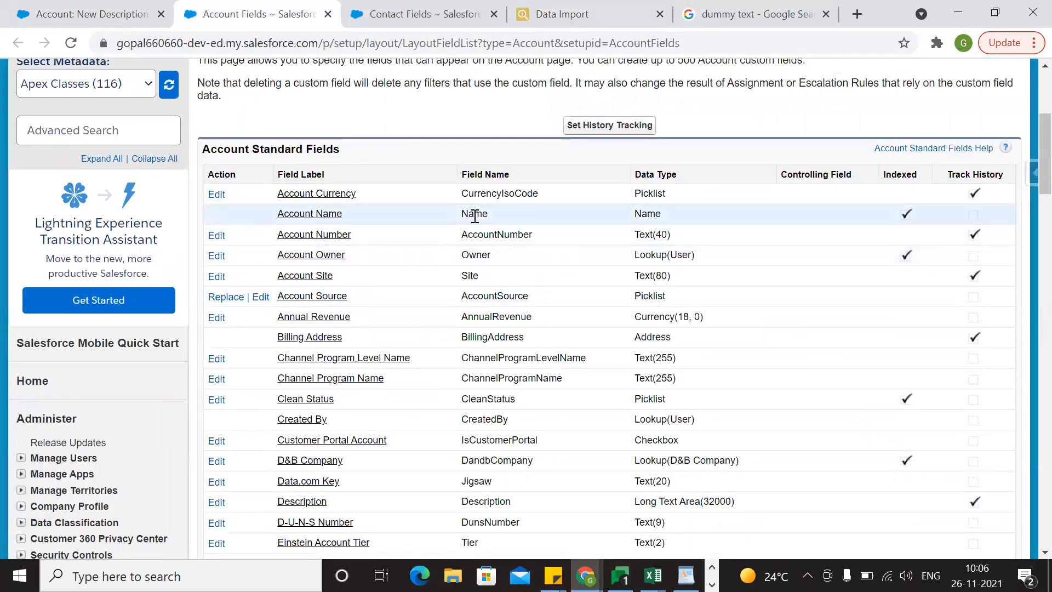
double_click(476, 216)
Switch to Excel and replace the Account Name header in cell A1 with Name.
key("alt+Tab")
left_click(62, 187)
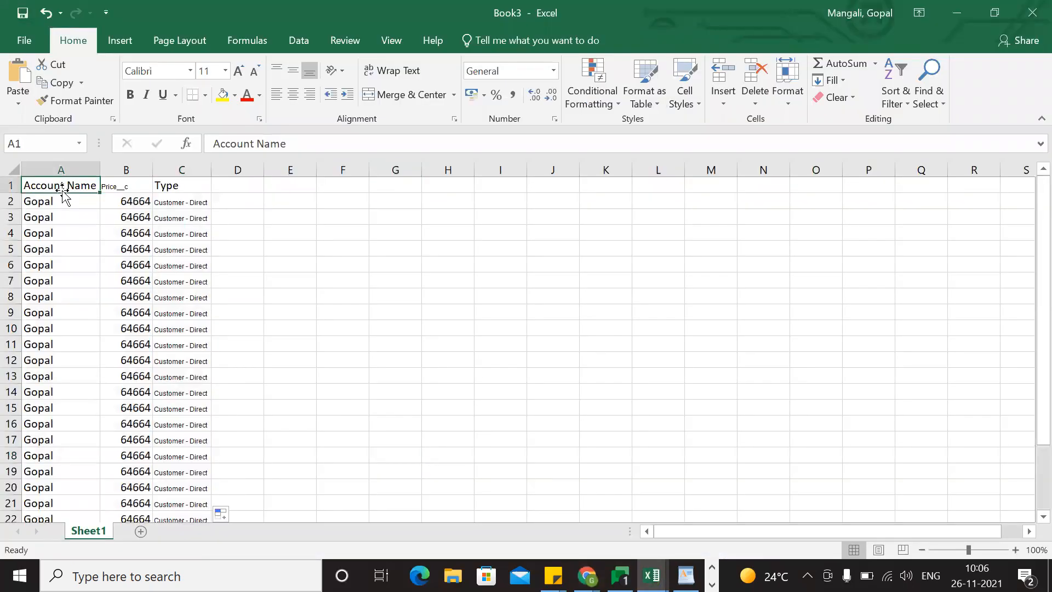
key("BackSpace")
type("Name")
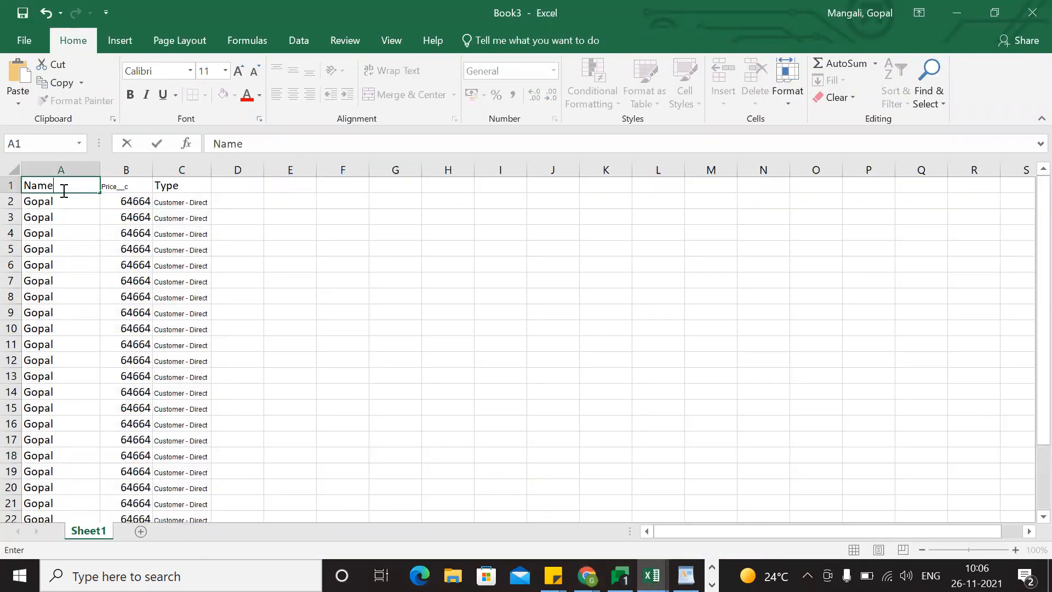
left_click(108, 364)
Copy the Excel table with its headers and paste it as the Data Import data for Account.
left_click_drag(46, 187, 188, 488)
key("ctrl+c")
key("alt+Tab")
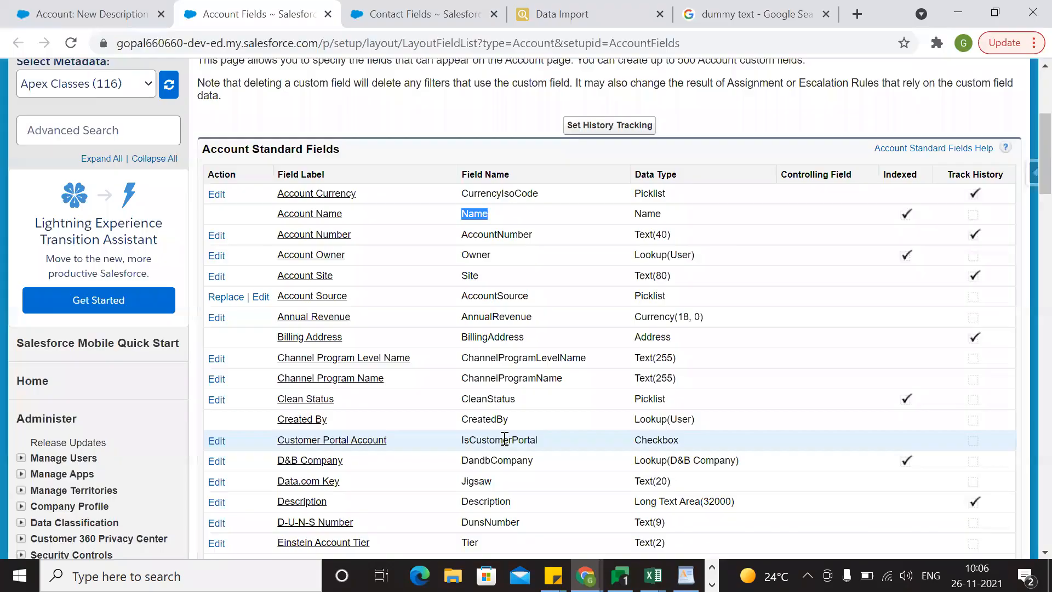
left_click(565, 14)
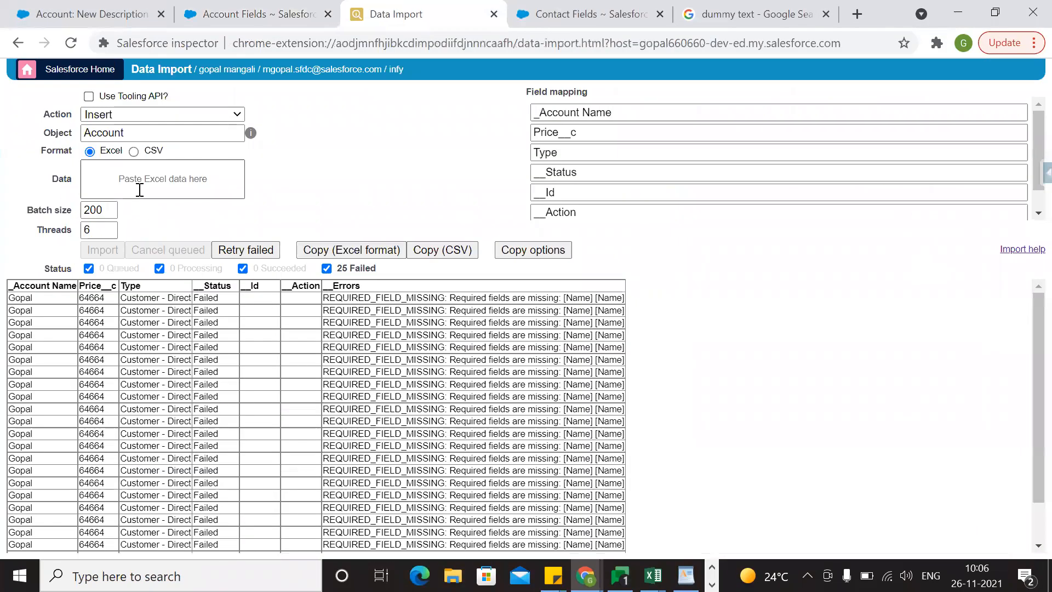
left_click(140, 189)
key("ctrl+v")
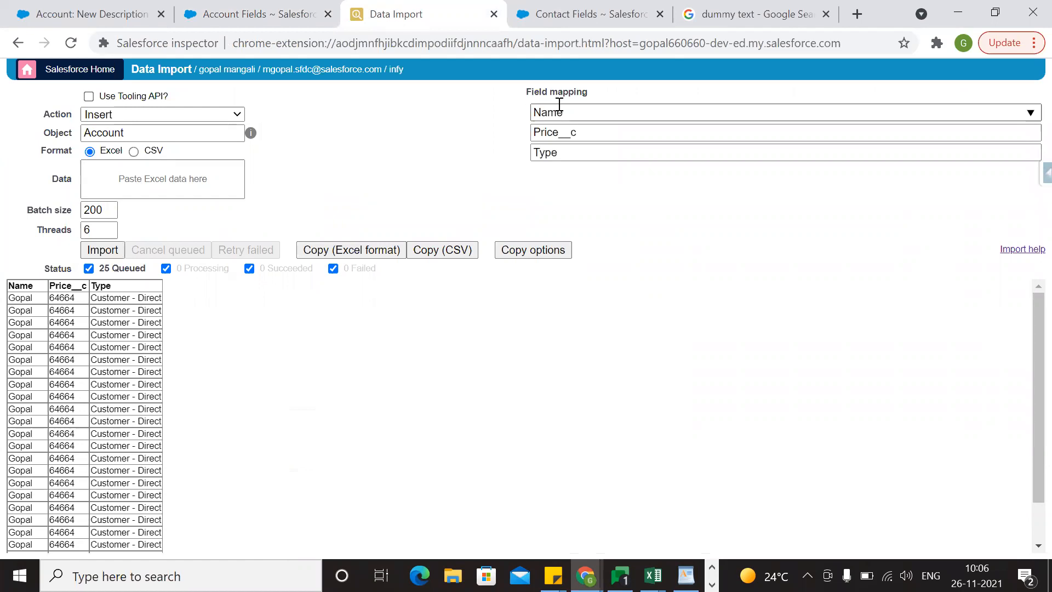
Insert the queued records into Account with Name, Price__c and Type, and check each row's import status.
left_click(114, 253)
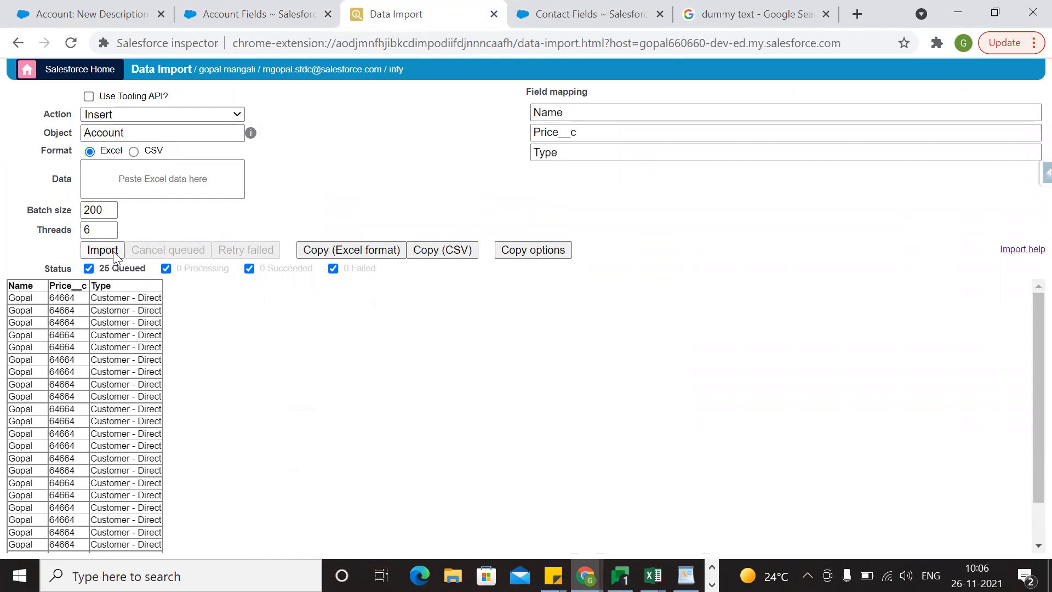
left_click(497, 267)
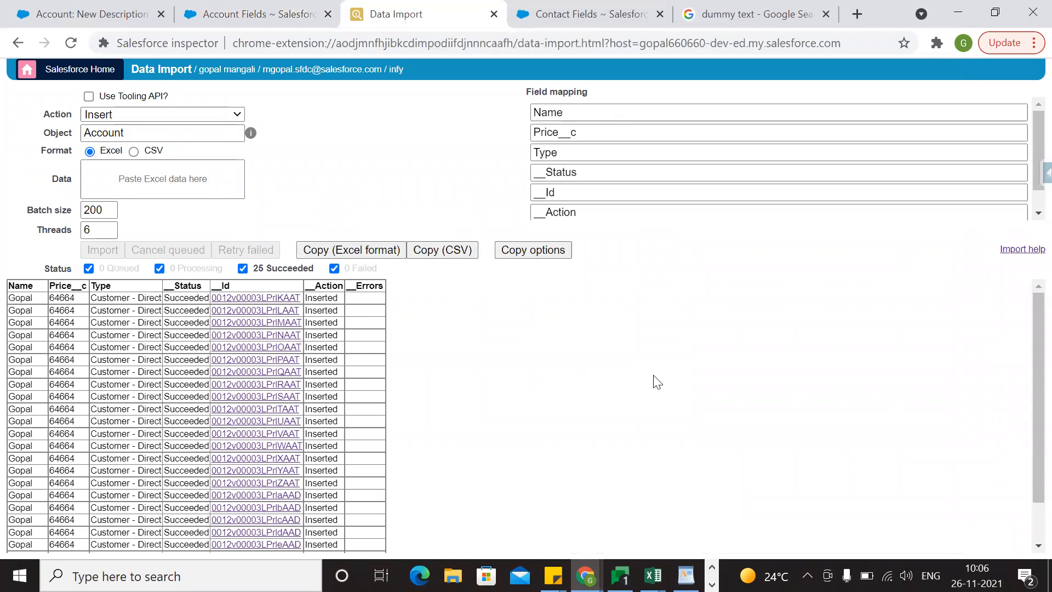
scroll(444, 395, "down", 1)
scroll(441, 390, "up", 1)
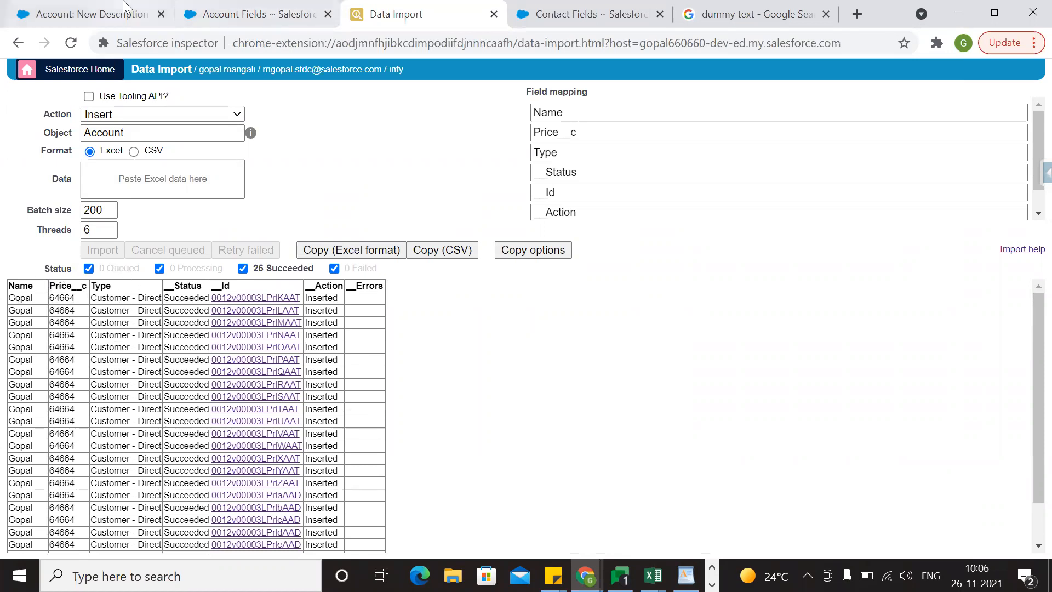
Open the All Accounts list view in Salesforce.
left_click(82, 13)
scroll(155, 146, "up", 15)
left_click(156, 143)
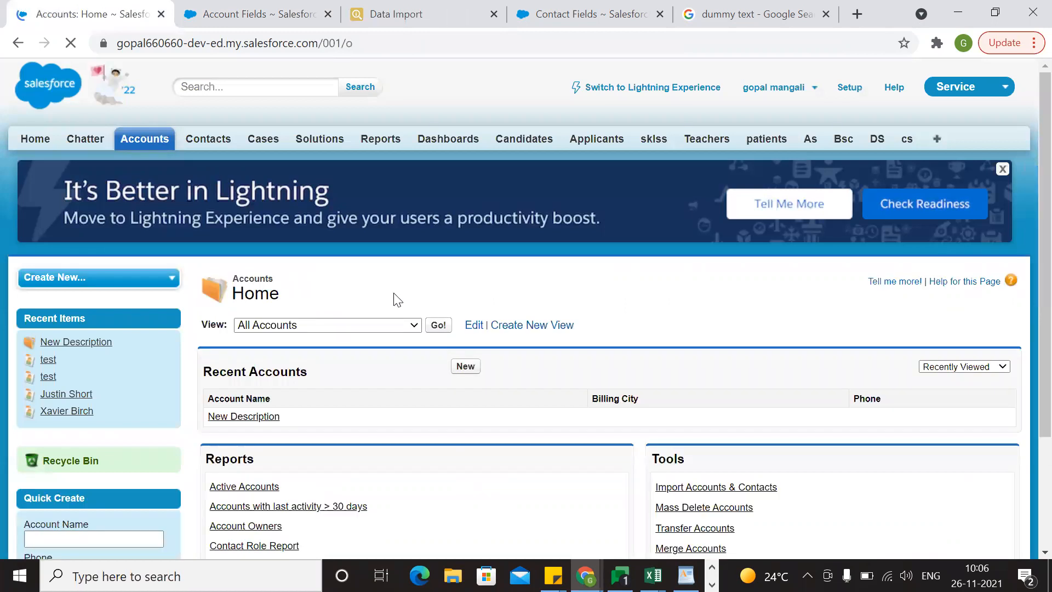
scroll(395, 298, "down", 3)
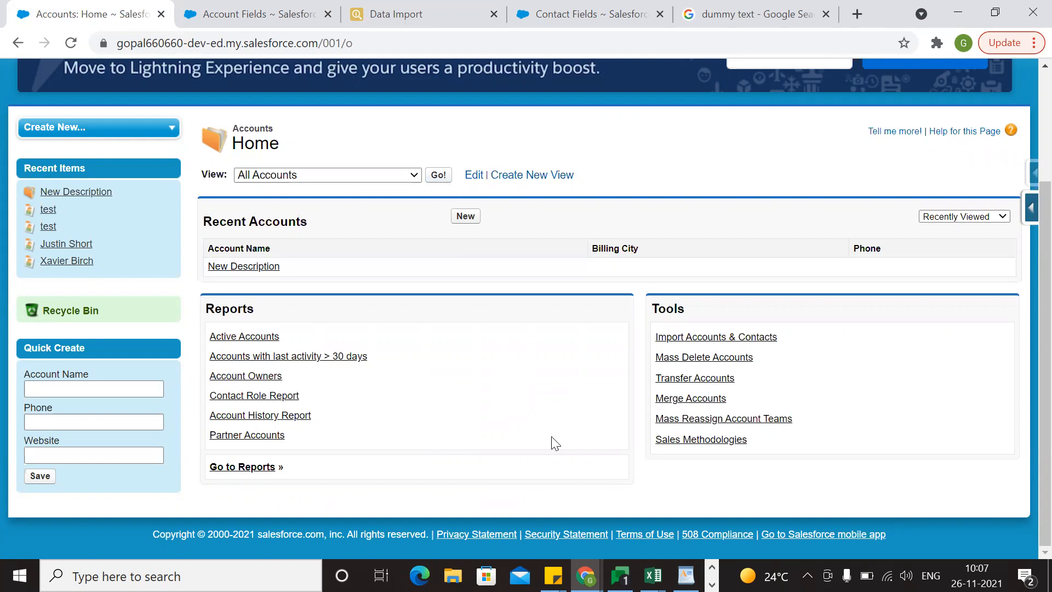
left_click(440, 176)
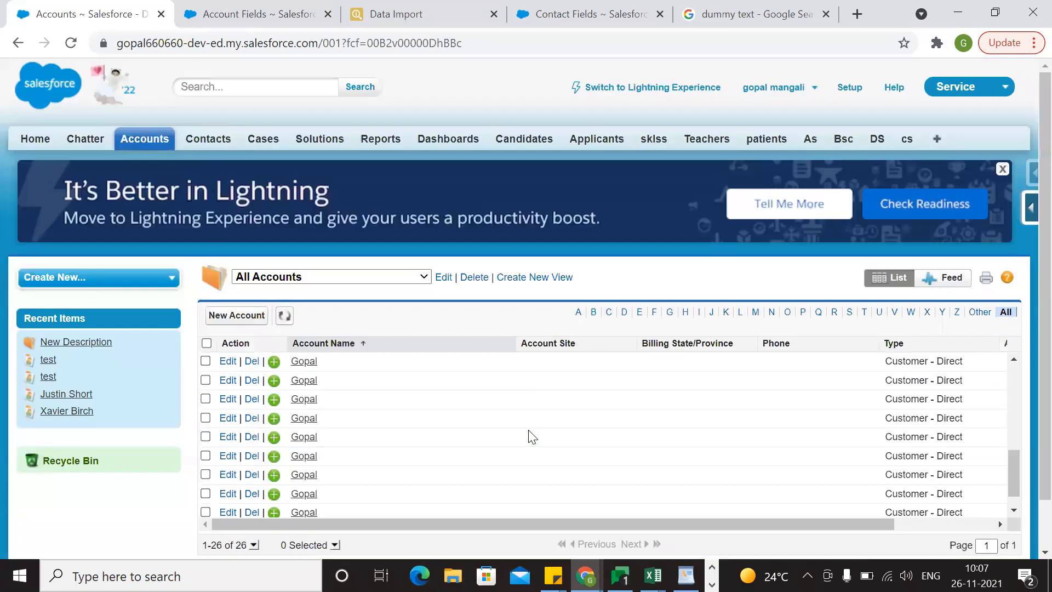
Examine the inserted accounts and their Type values in the All Accounts list, comparing them with the Data Import results.
scroll(641, 272, "down", 1)
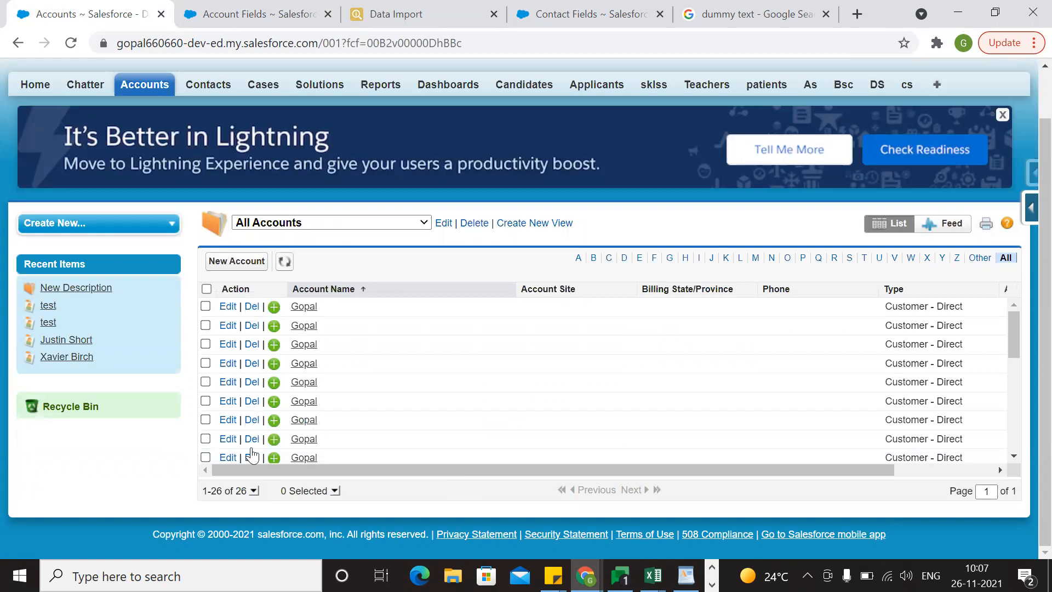
scroll(263, 366, "up", 1)
scroll(360, 406, "down", 5)
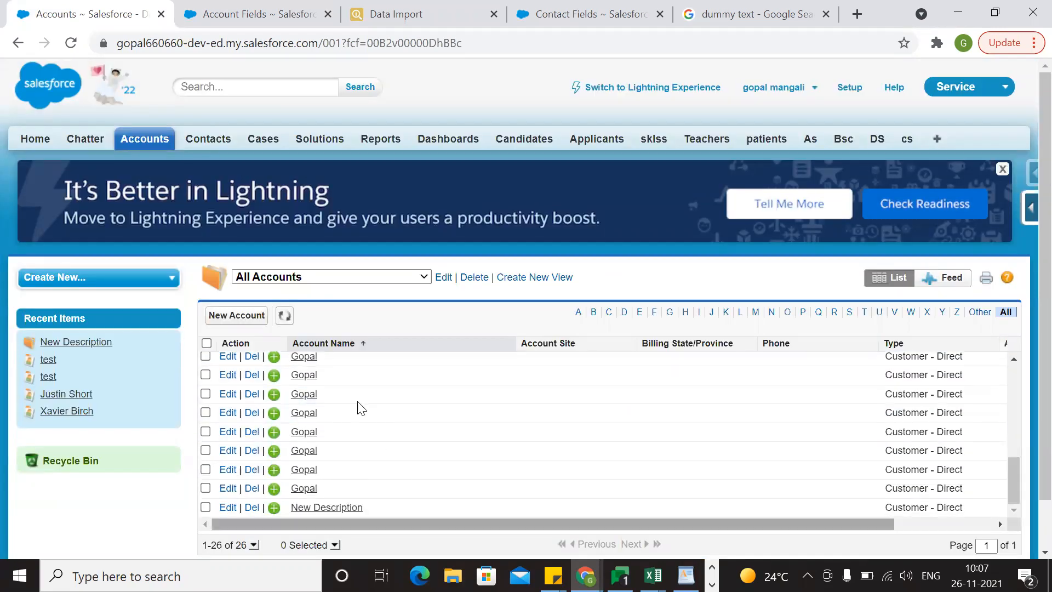
scroll(356, 406, "down", 1)
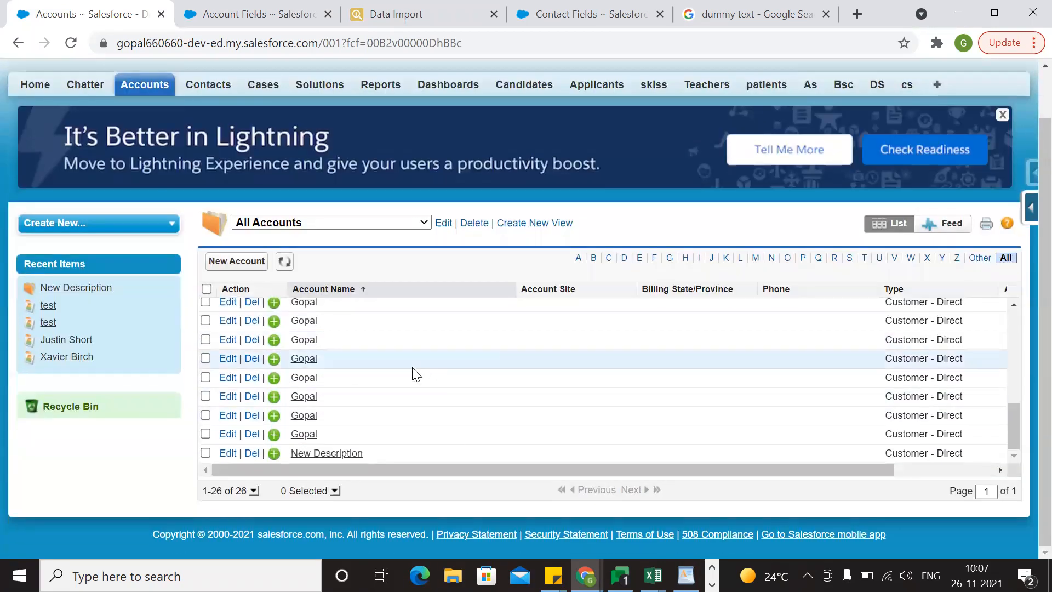
scroll(415, 373, "up", 5)
scroll(415, 374, "up", 1)
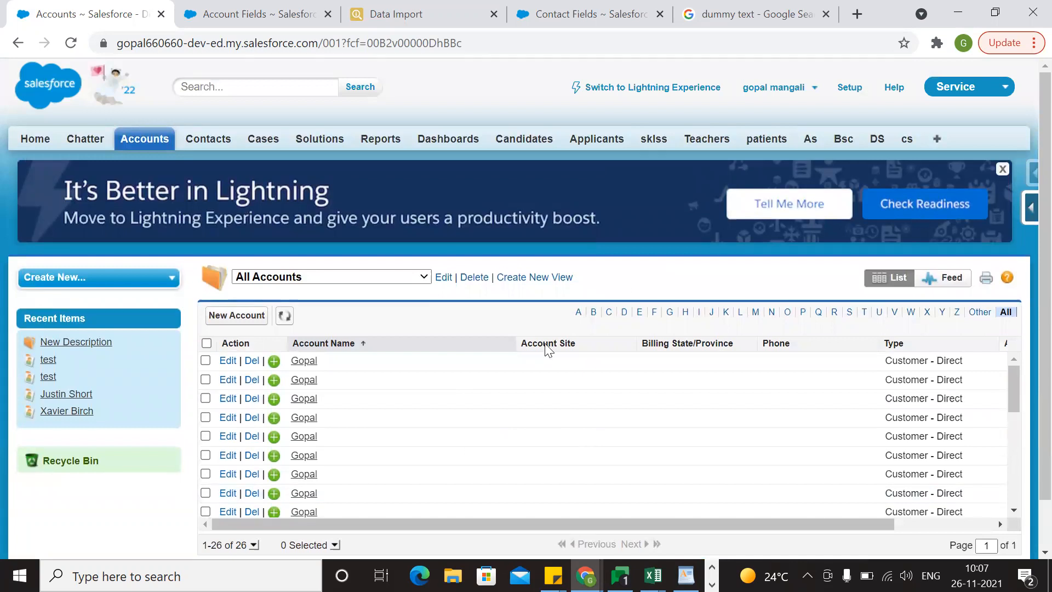
scroll(454, 449, "down", 1)
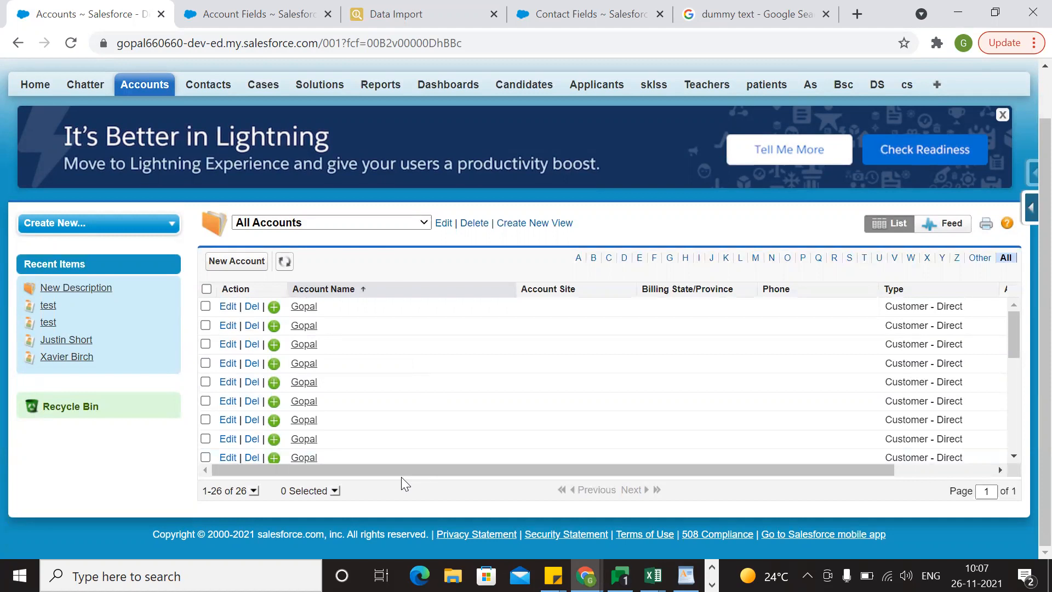
left_click(406, 13)
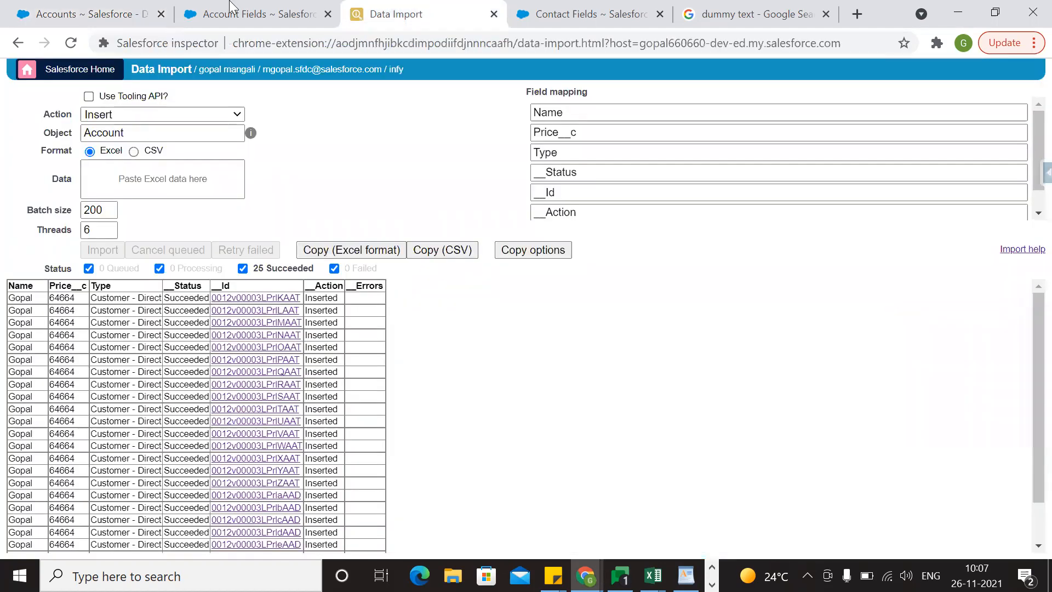
left_click(82, 14)
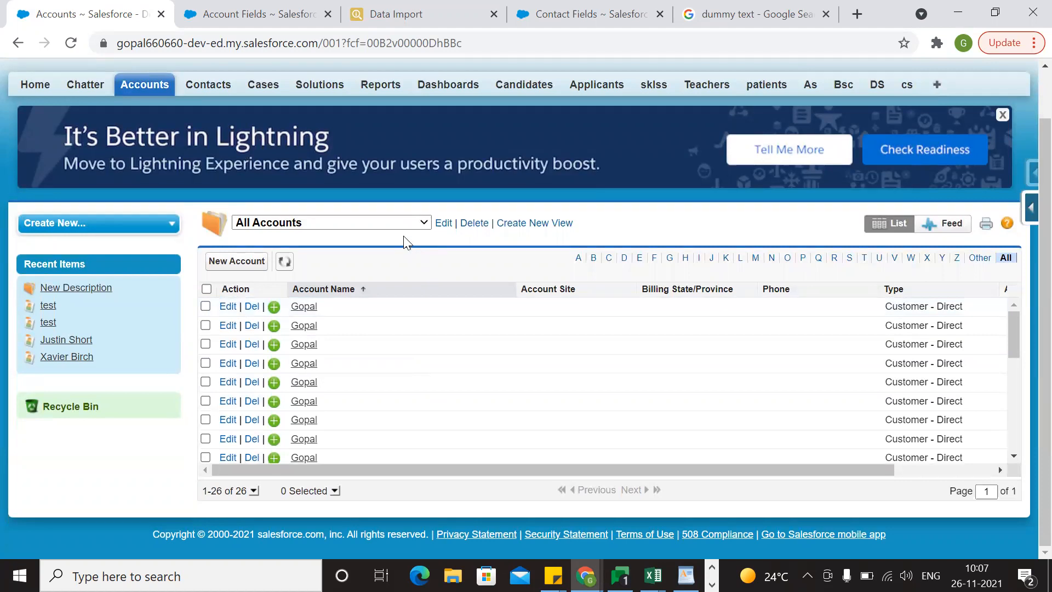